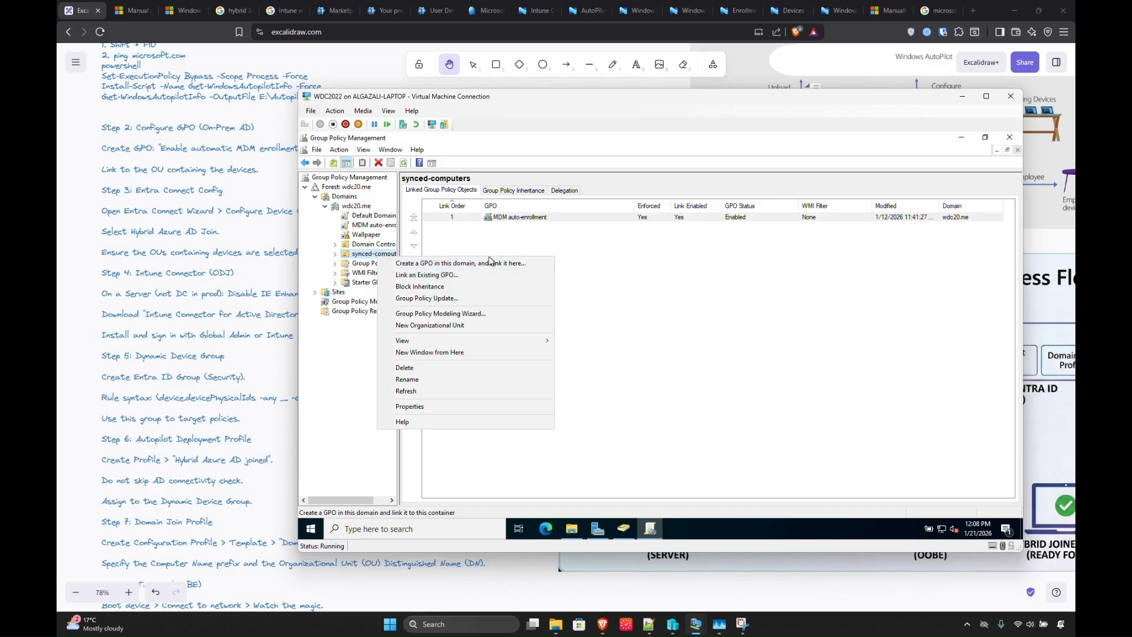
# Edit the MDM auto-enrollment GPO and browse to Administrative Templates > Windows Components > MDM.
pyautogui.rightClick(521, 220)
pyautogui.click(534, 228)
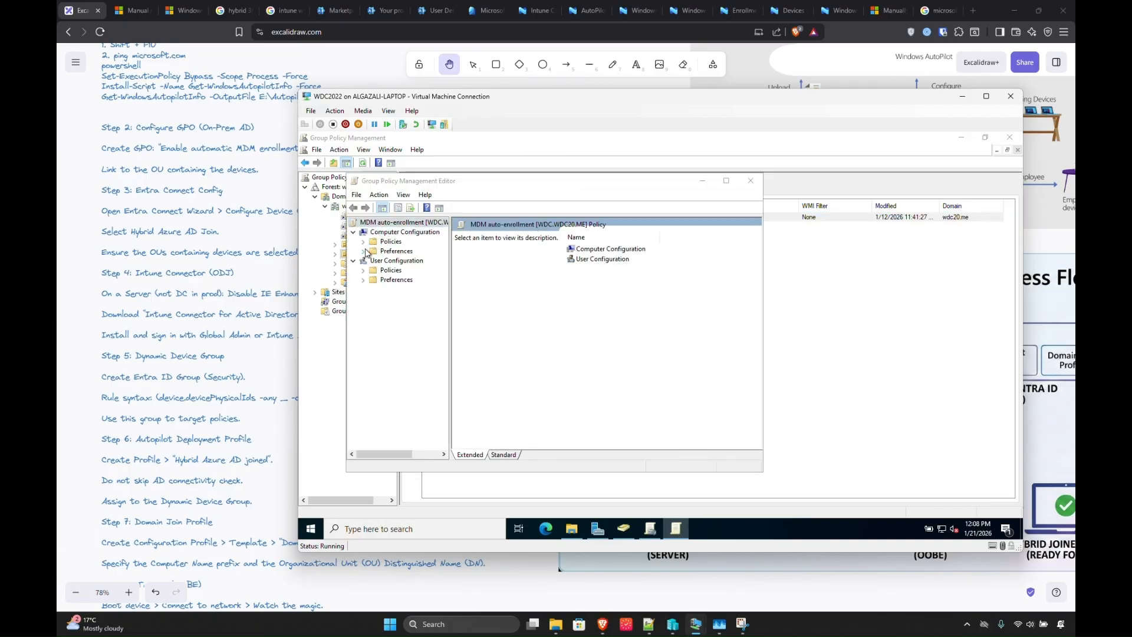
pyautogui.click(364, 252)
pyautogui.click(374, 261)
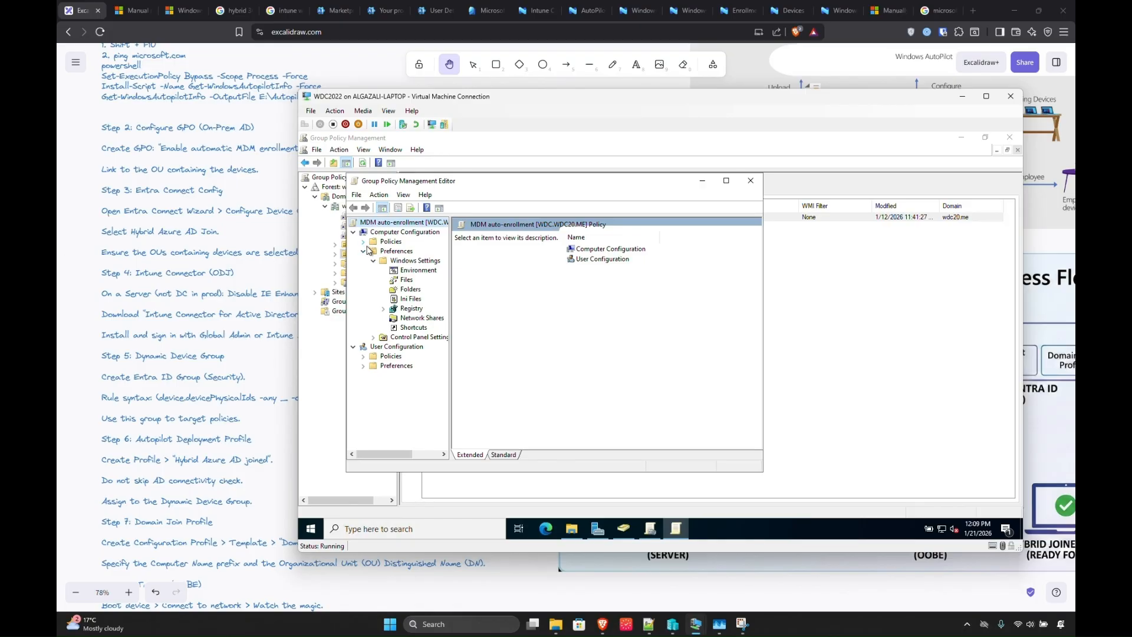
pyautogui.click(363, 242)
pyautogui.click(374, 270)
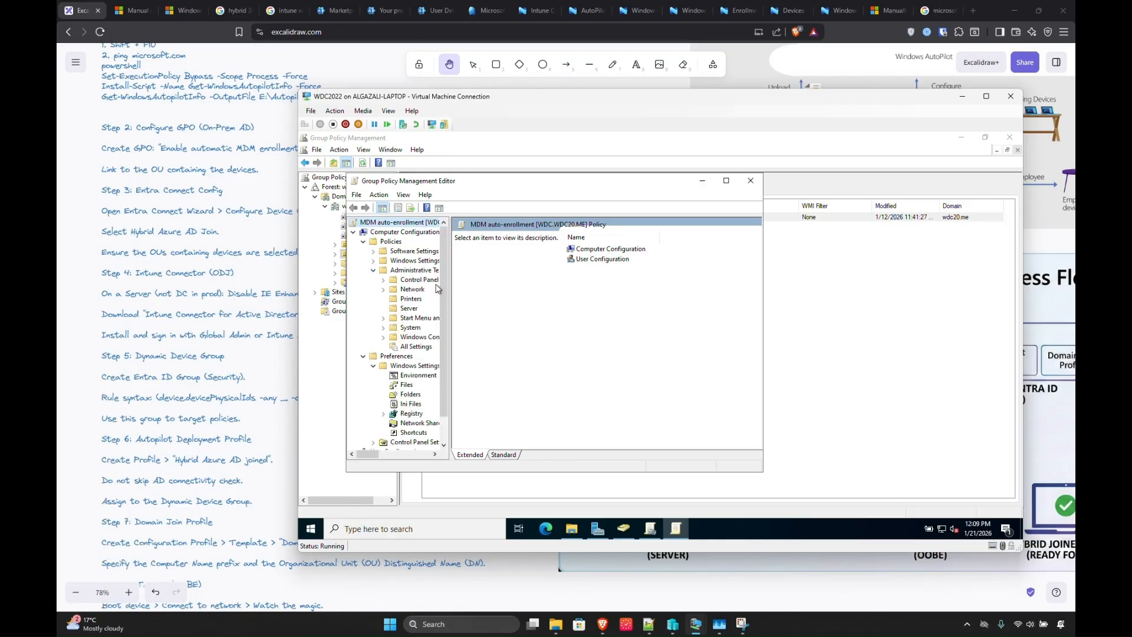
pyautogui.moveTo(450, 290); pyautogui.dragTo(543, 294)
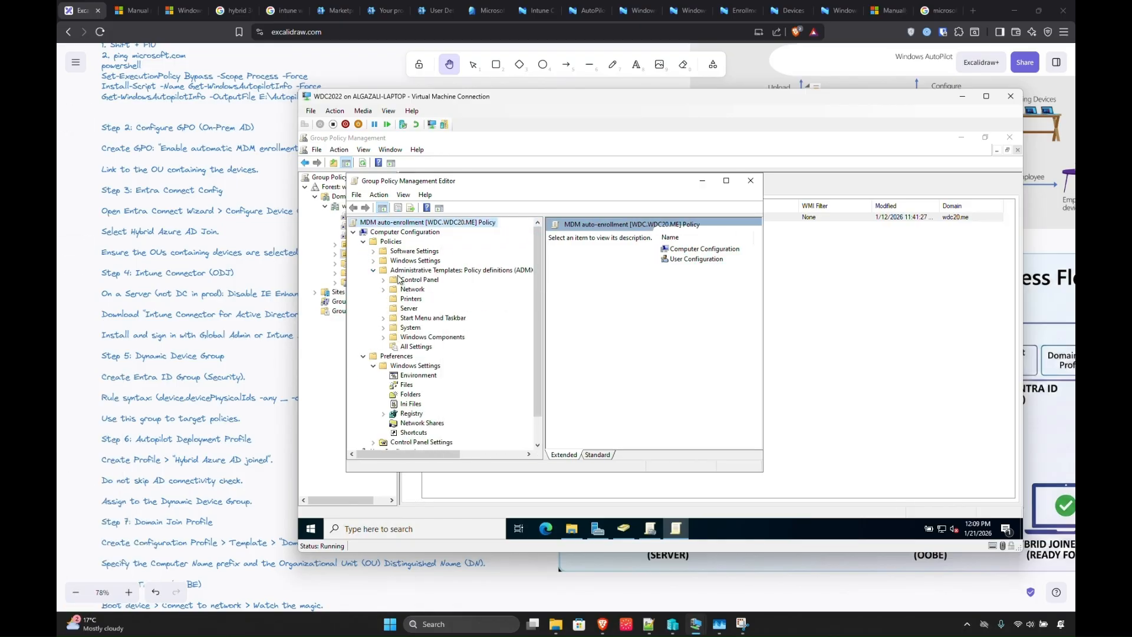
pyautogui.click(512, 16)
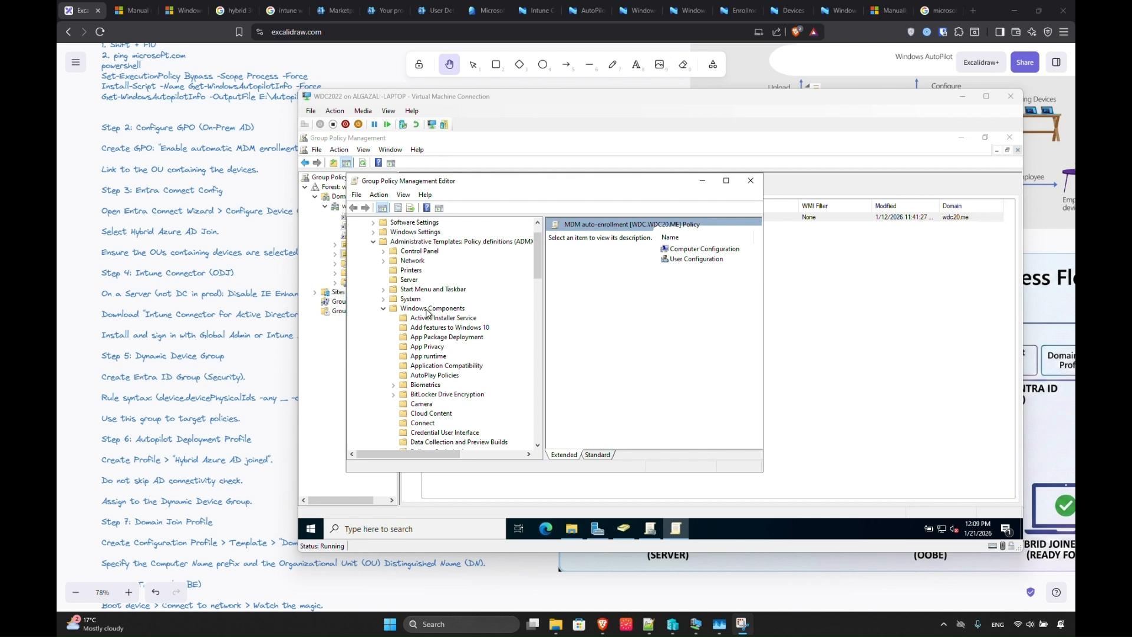
pyautogui.moveTo(538, 273); pyautogui.dragTo(539, 326)
pyautogui.click(419, 384)
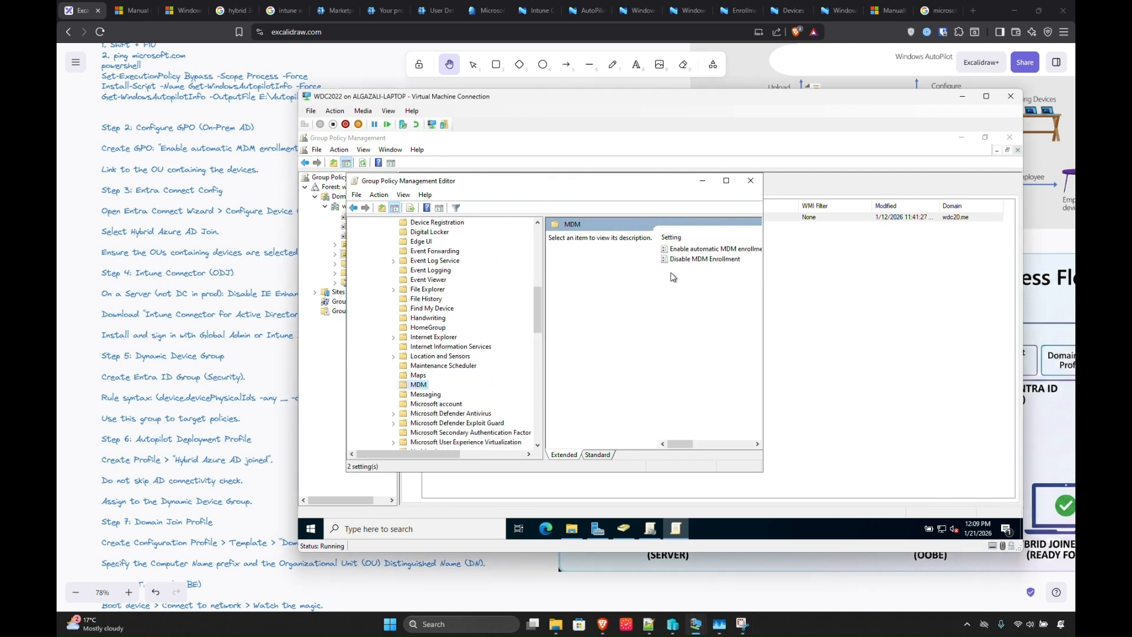
# Open Enable automatic MDM enrollment to check it, then close the editor and Group Policy Management.
pyautogui.click(680, 250)
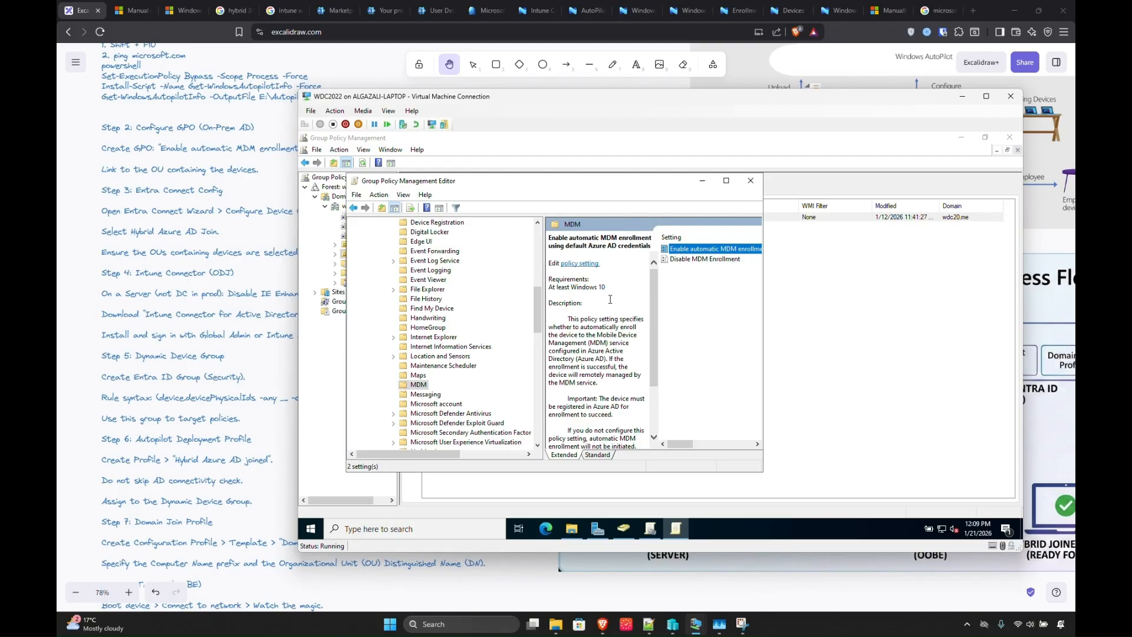
pyautogui.rightClick(682, 250)
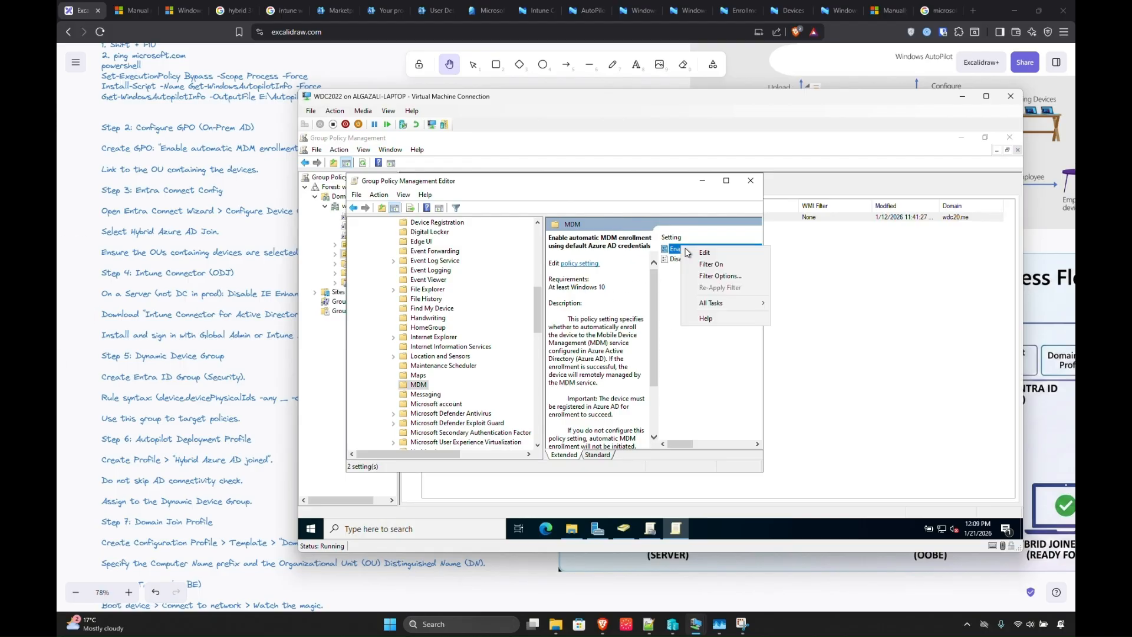
pyautogui.click(704, 252)
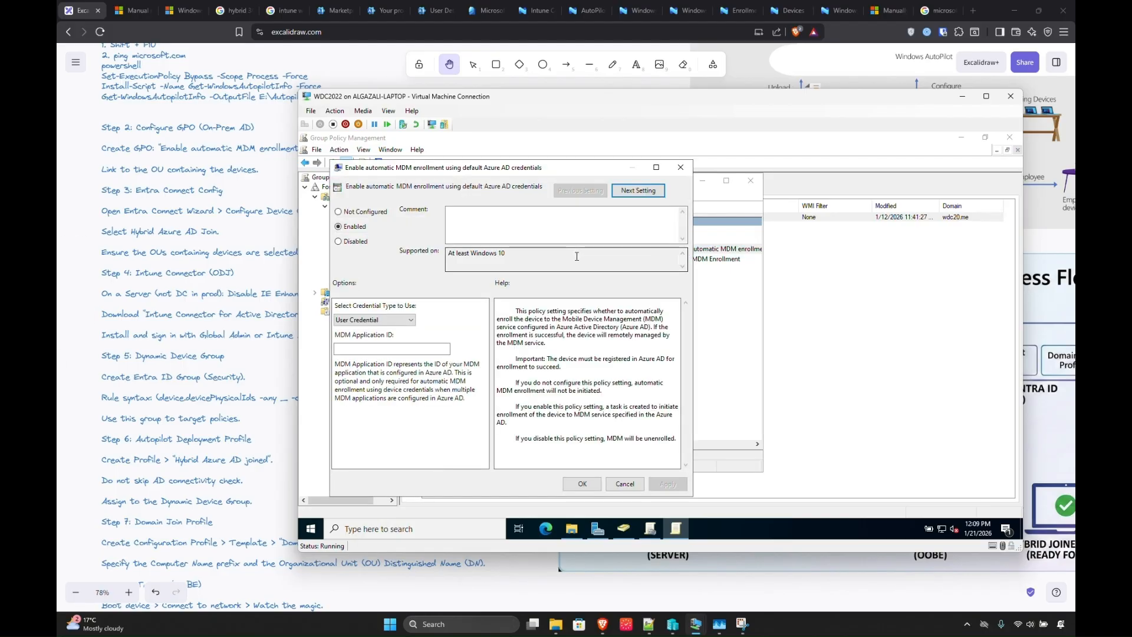
pyautogui.click(681, 170)
pyautogui.click(750, 180)
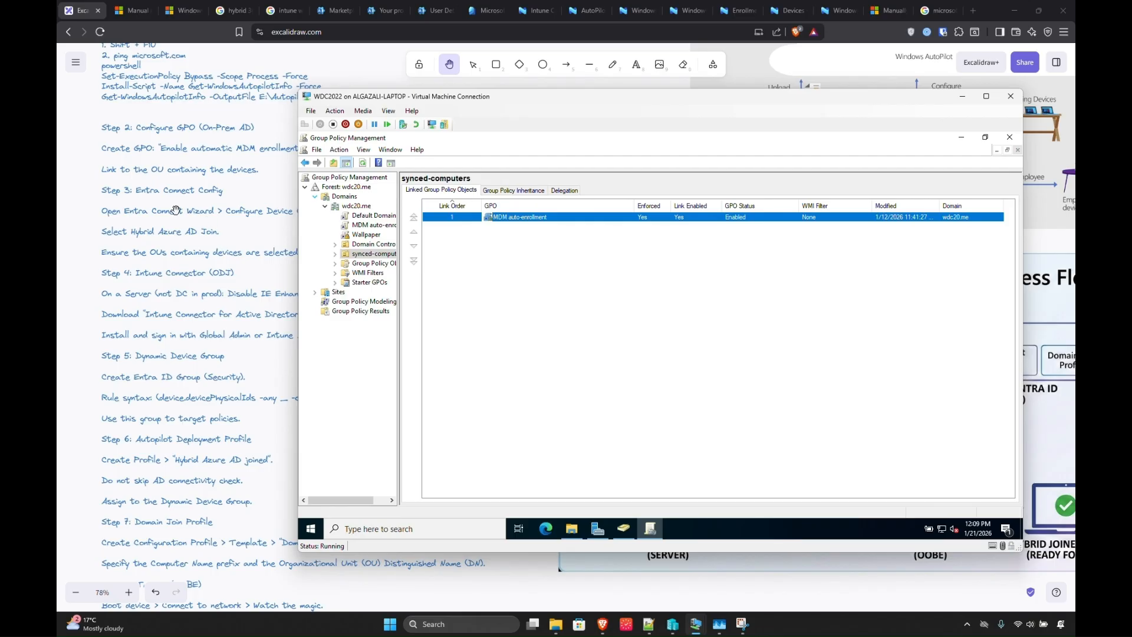
pyautogui.click(1009, 137)
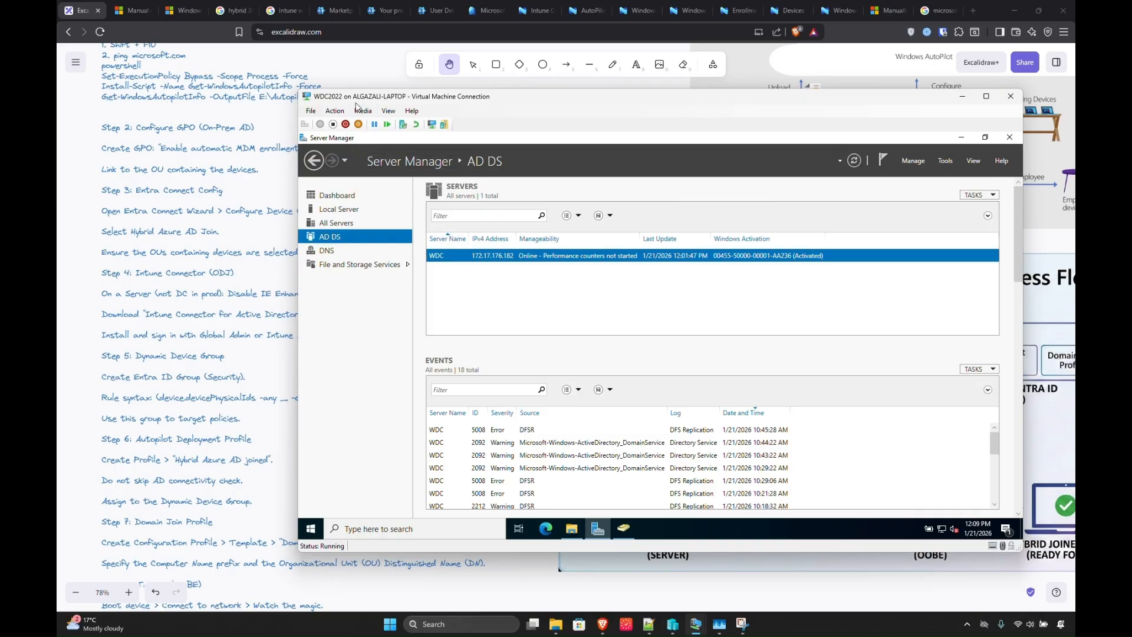
# Show all navigation in the Microsoft 365 admin center, then switch to the Entra Connect Sync tab.
pyautogui.click(380, 14)
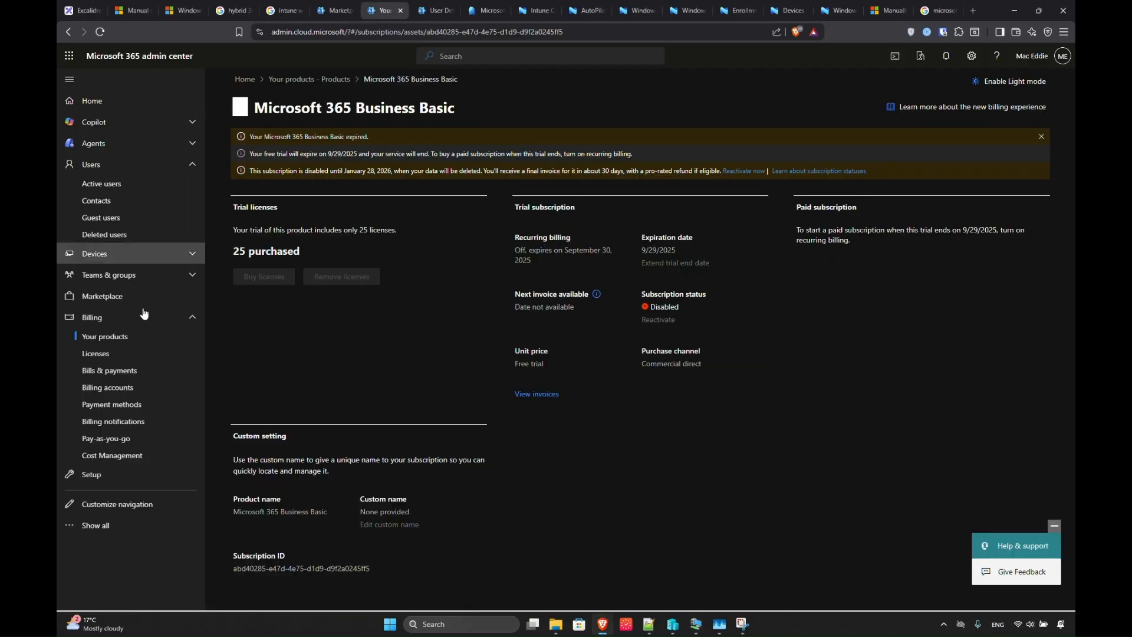
pyautogui.click(136, 524)
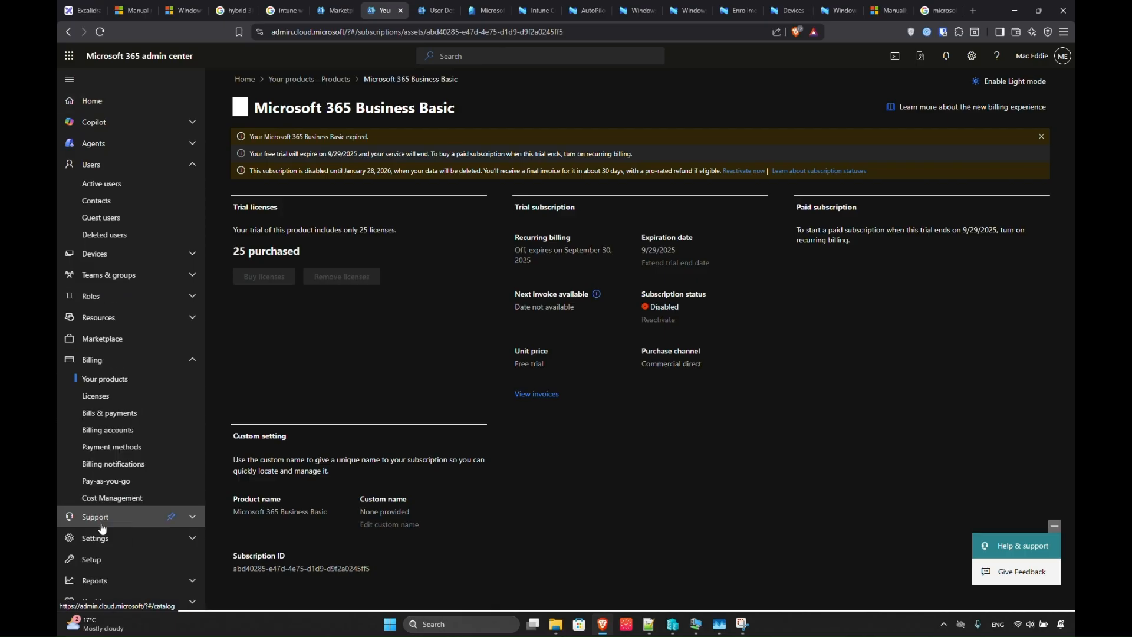
pyautogui.scroll(-4, 47, 560)
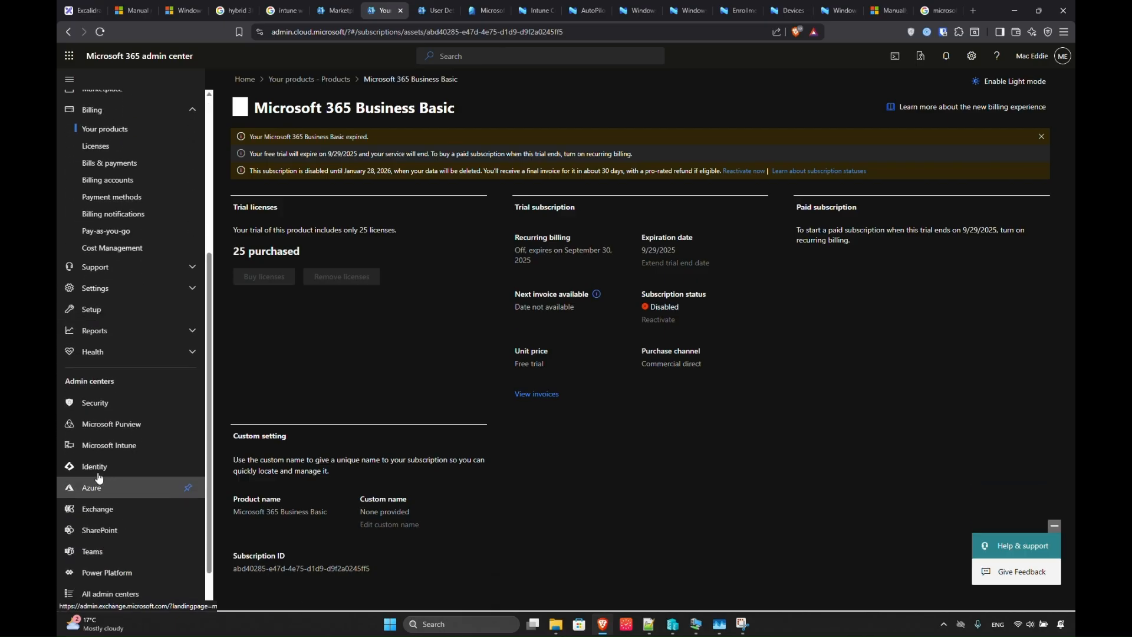
pyautogui.click(465, 17)
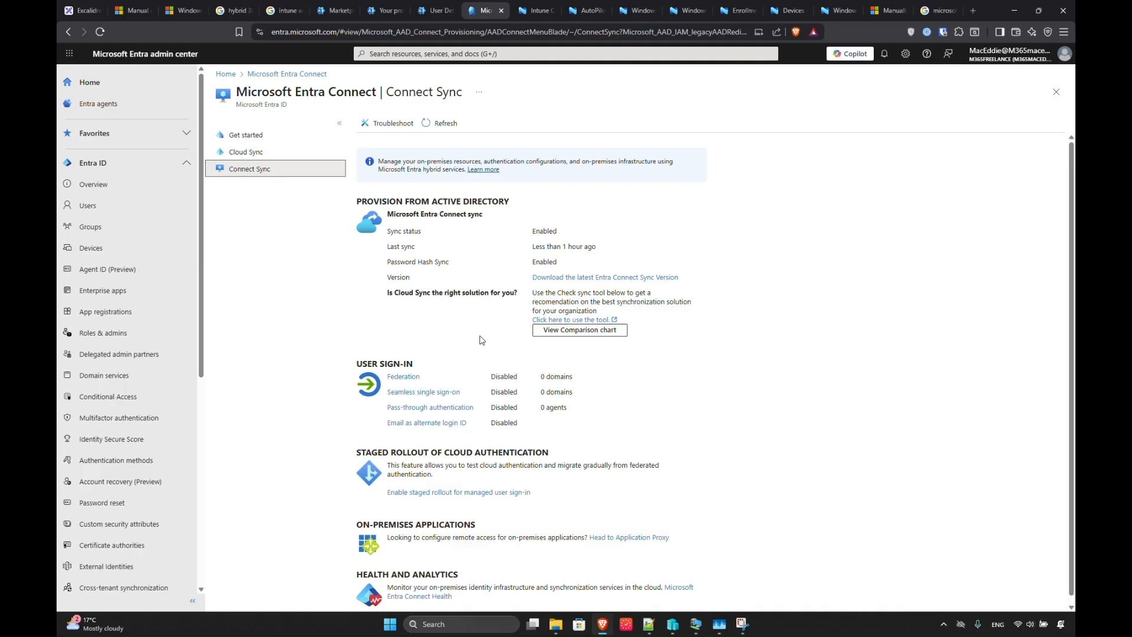
# On the WDC2022 VM, run the AzureADConnect installer from the Downloads folder.
pyautogui.scroll(-1, 529, 421)
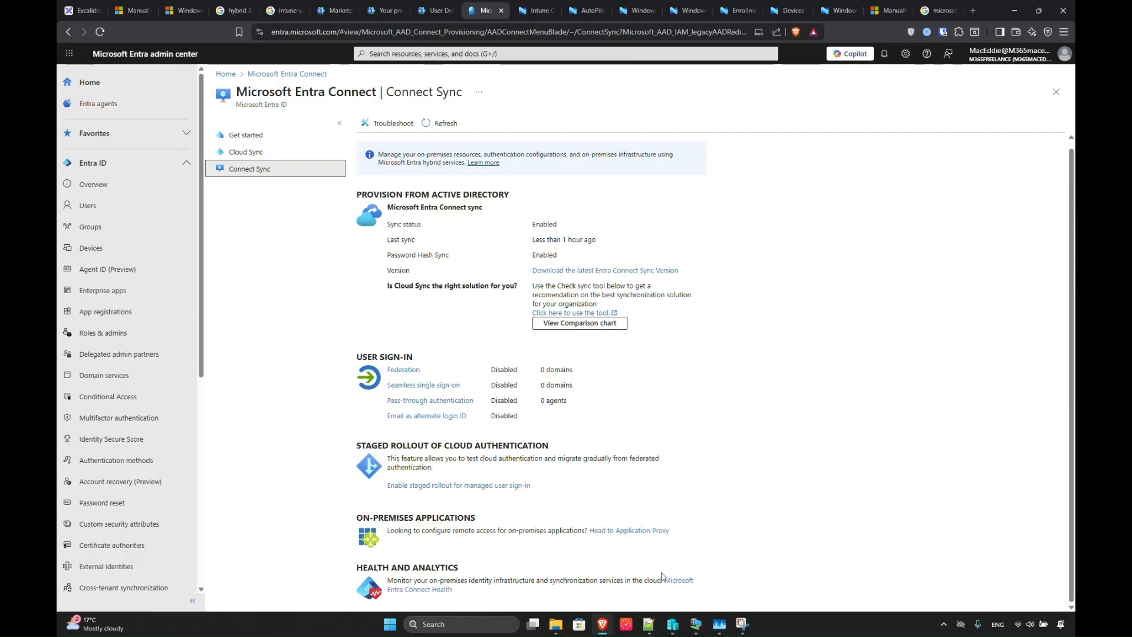
pyautogui.moveTo(678, 626)
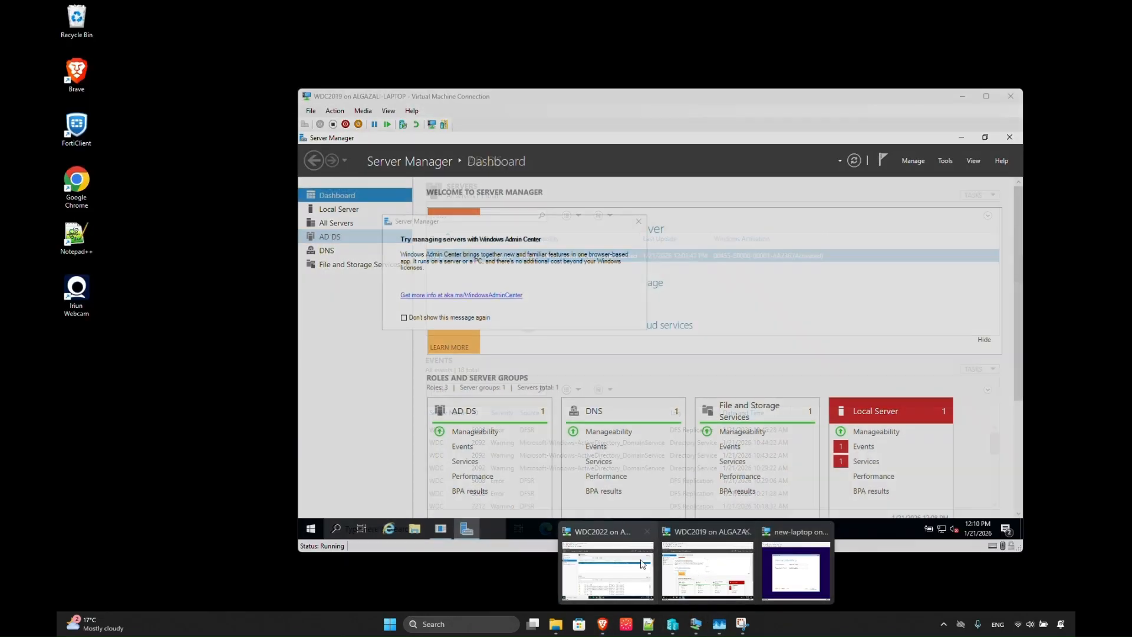
pyautogui.click(643, 564)
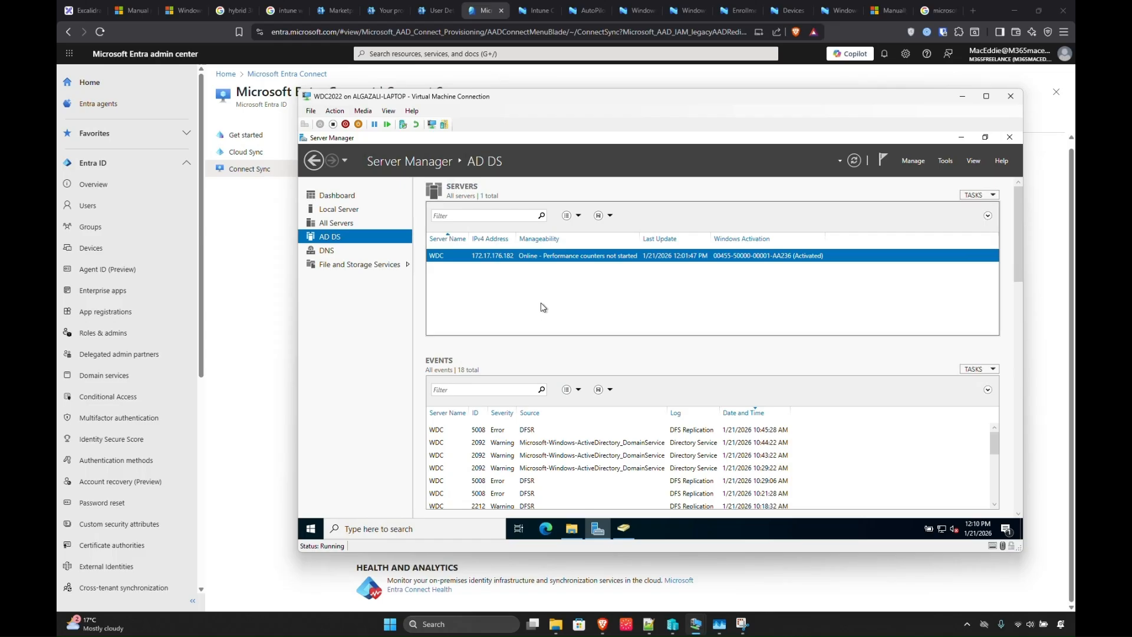
pyautogui.click(569, 530)
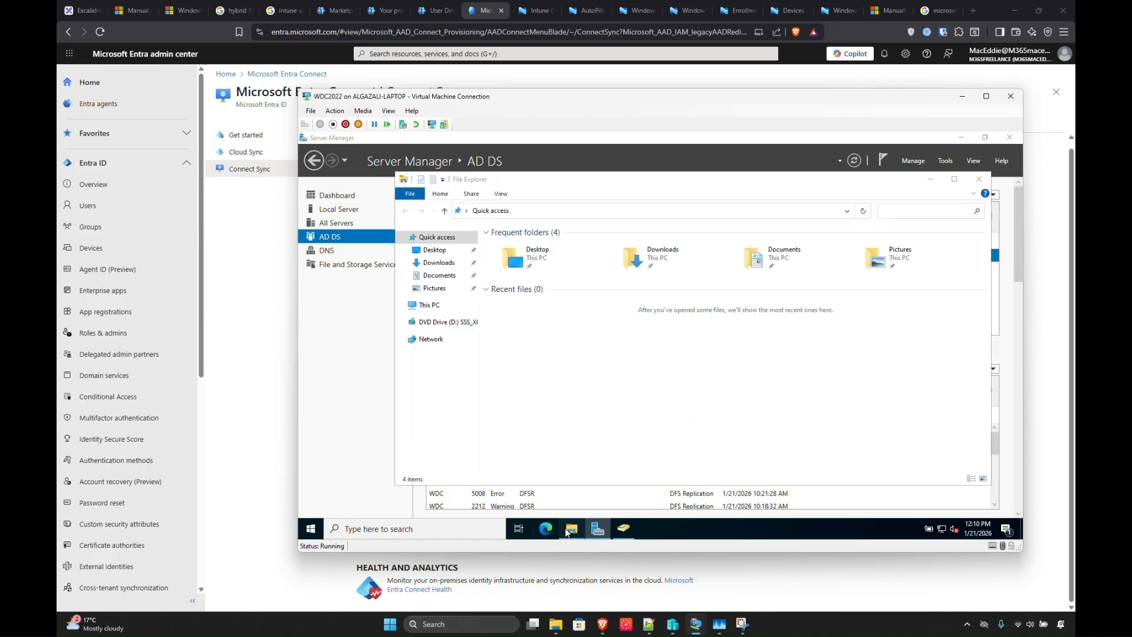
pyautogui.click(448, 263)
pyautogui.doubleClick(543, 285)
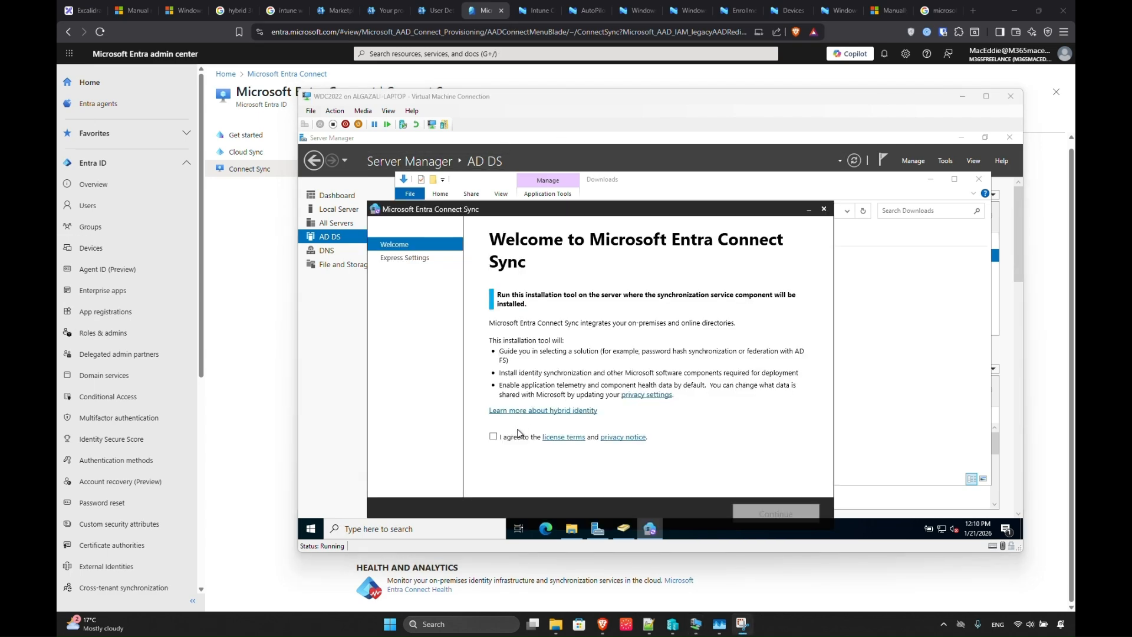
# Accept the Entra Connect license terms and choose express settings.
pyautogui.click(494, 436)
pyautogui.click(763, 511)
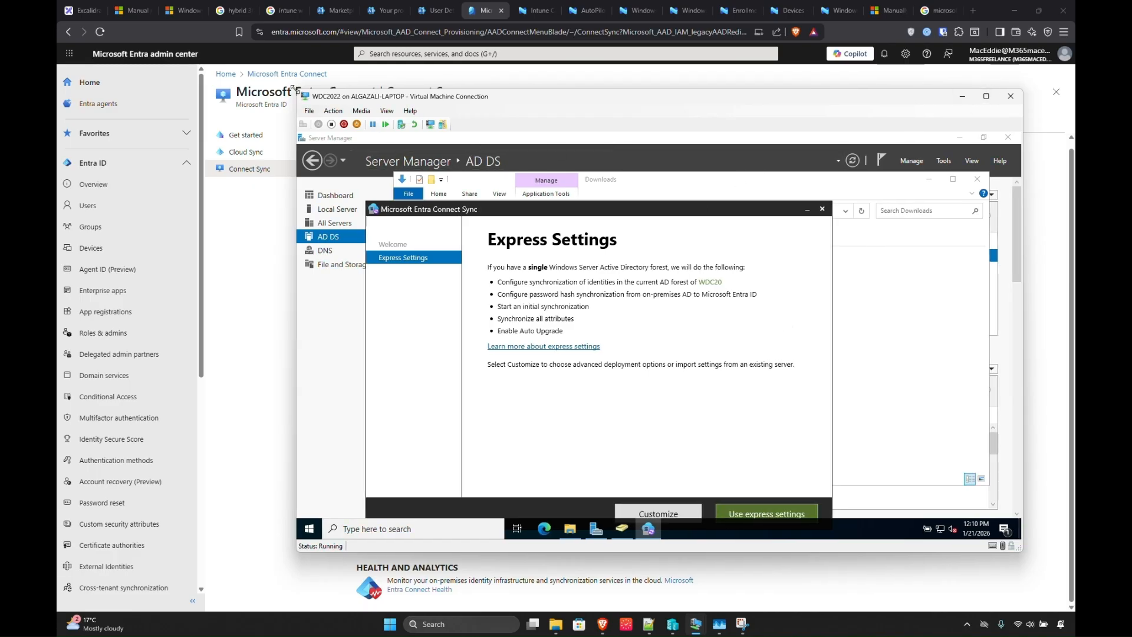
pyautogui.moveTo(305, 96); pyautogui.dragTo(143, 33)
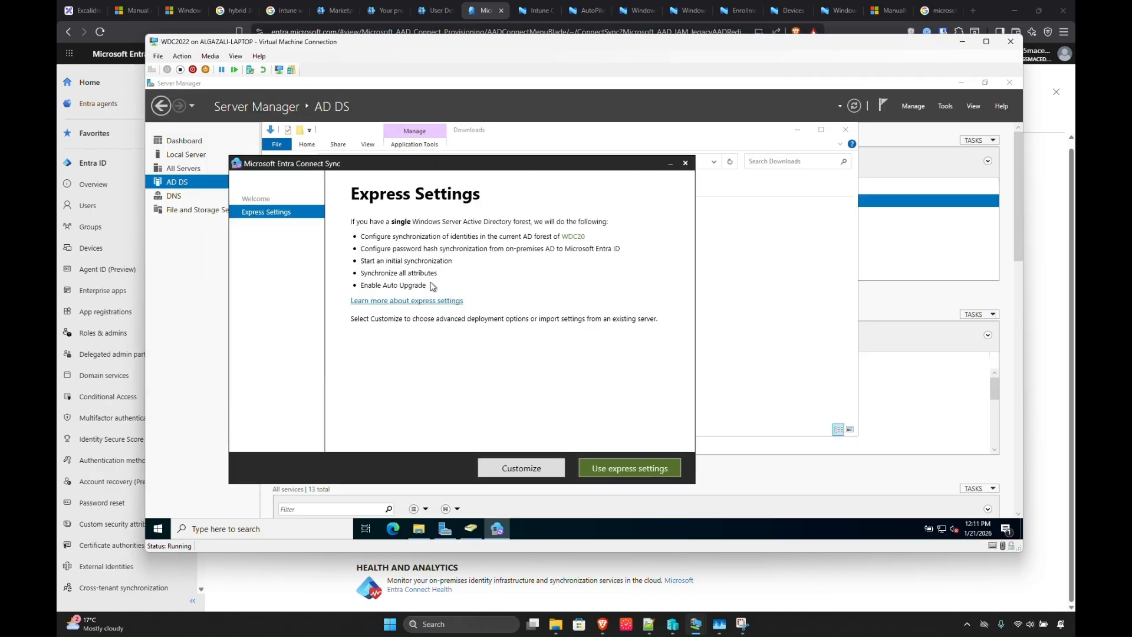
pyautogui.click(601, 467)
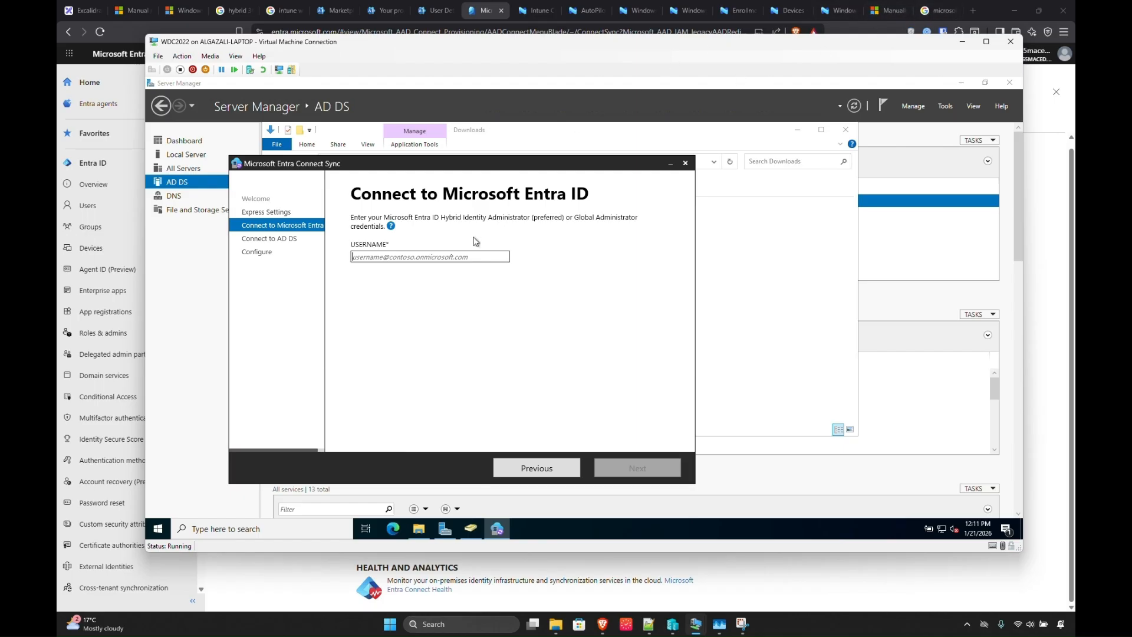
# Enter the Entra administrator username and sign in with that admin account.
pyautogui.write('mac')
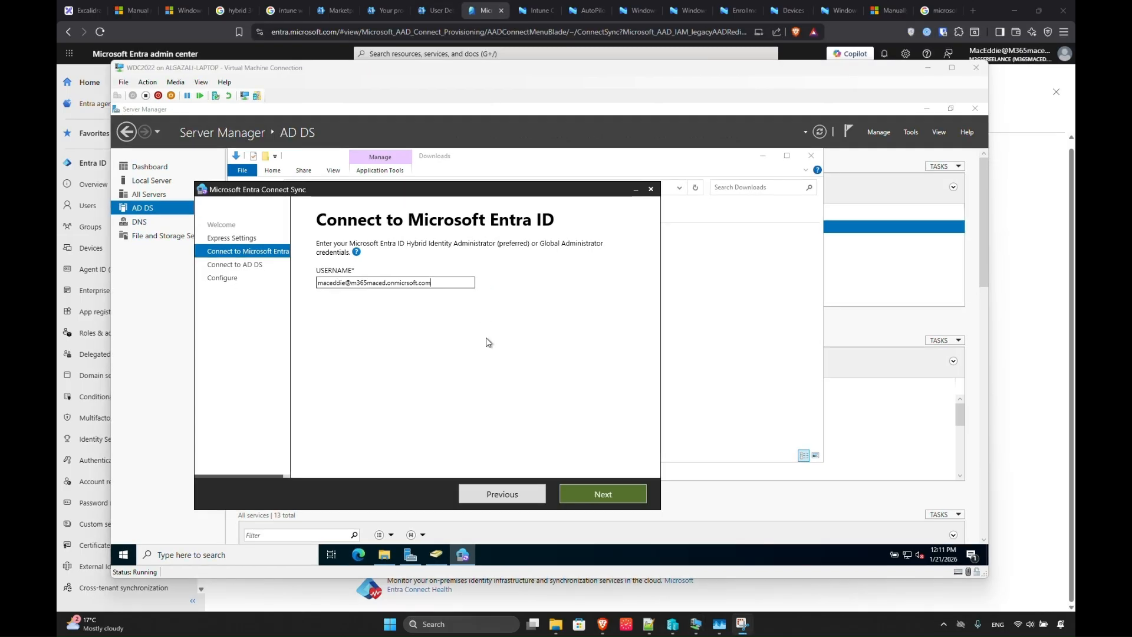
pyautogui.click(405, 283)
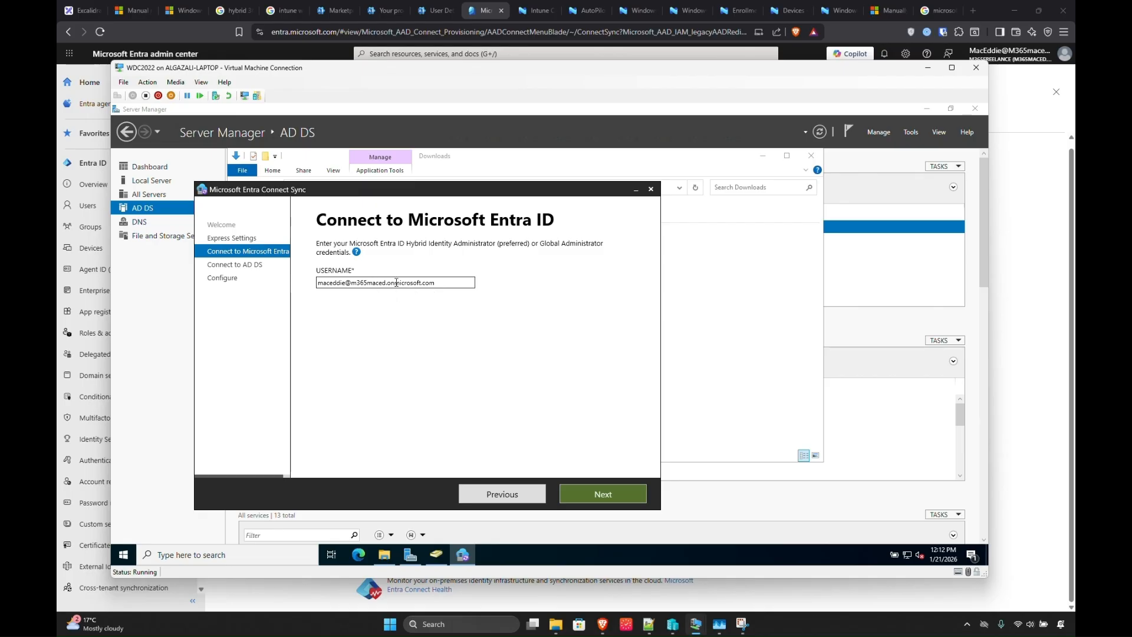
pyautogui.keyDown('shift'); pyautogui.click(437, 282); pyautogui.keyUp('shift')
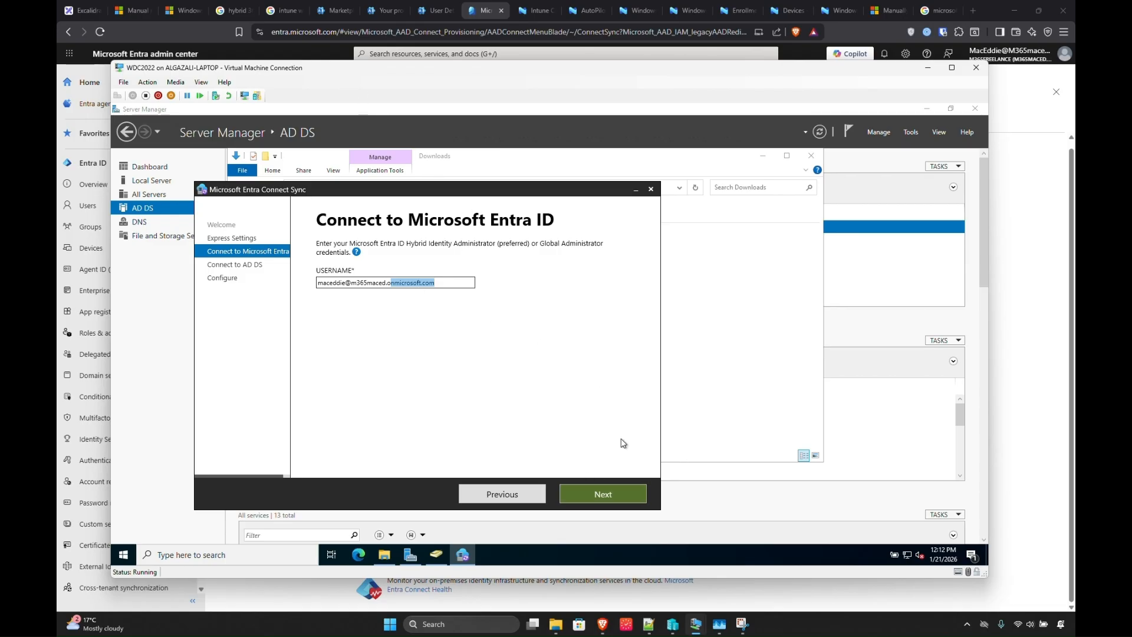
pyautogui.click(585, 492)
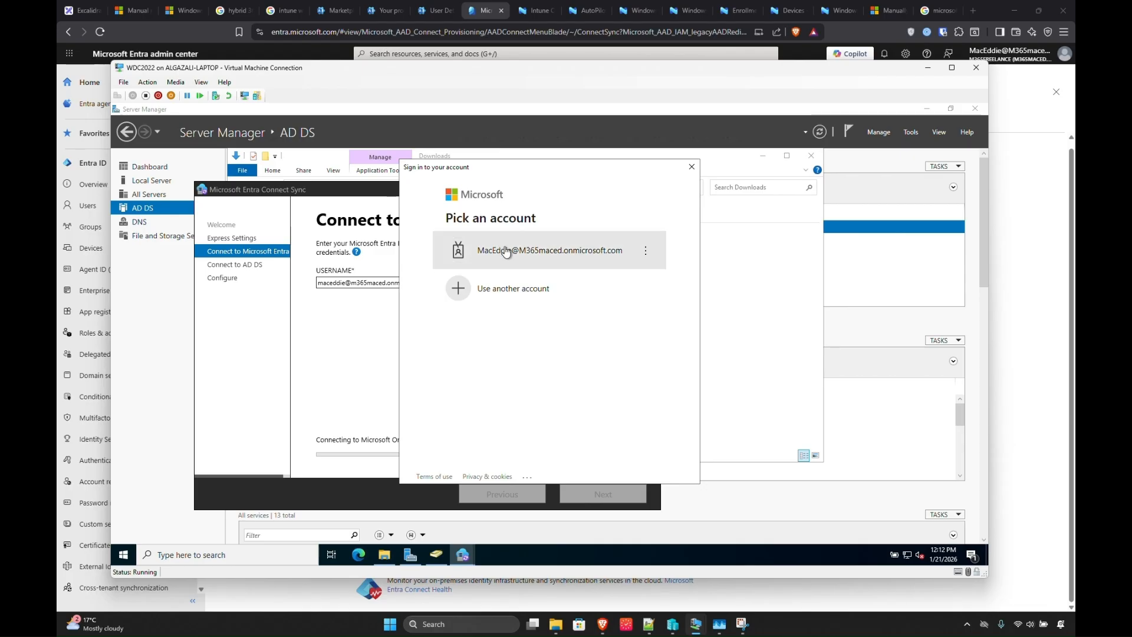
pyautogui.click(506, 251)
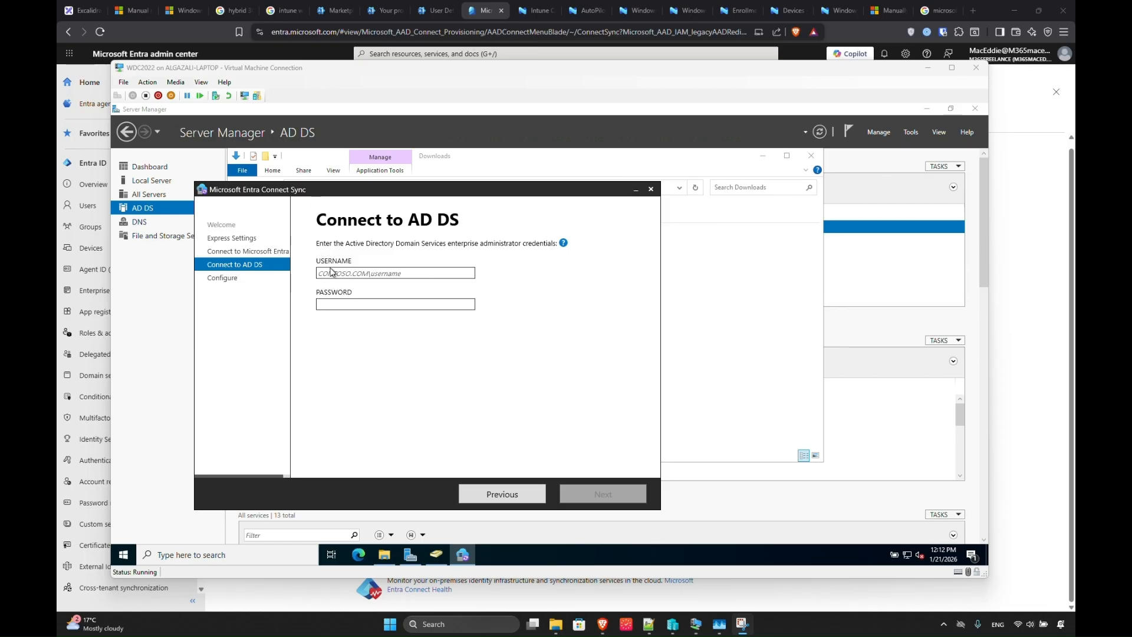
# Enter the wdc20 domain administrator credentials and continue without matching all UPN suffixes to verified domains.
pyautogui.click(332, 272)
pyautogui.write('wdc')
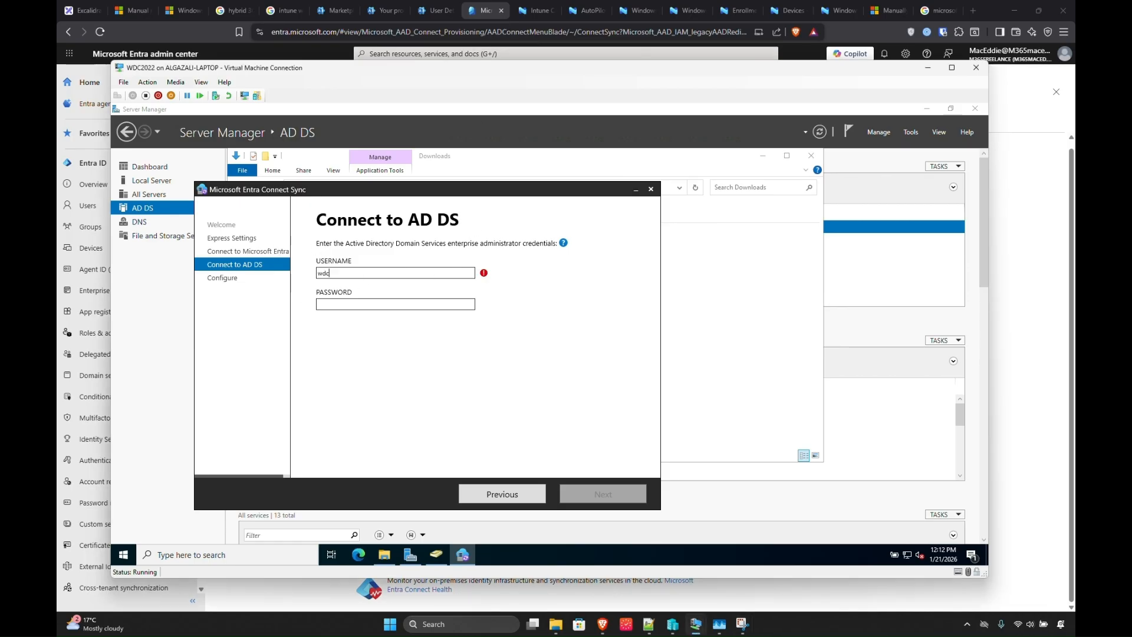
pyautogui.write('20\\administrator')
pyautogui.press('Tab')
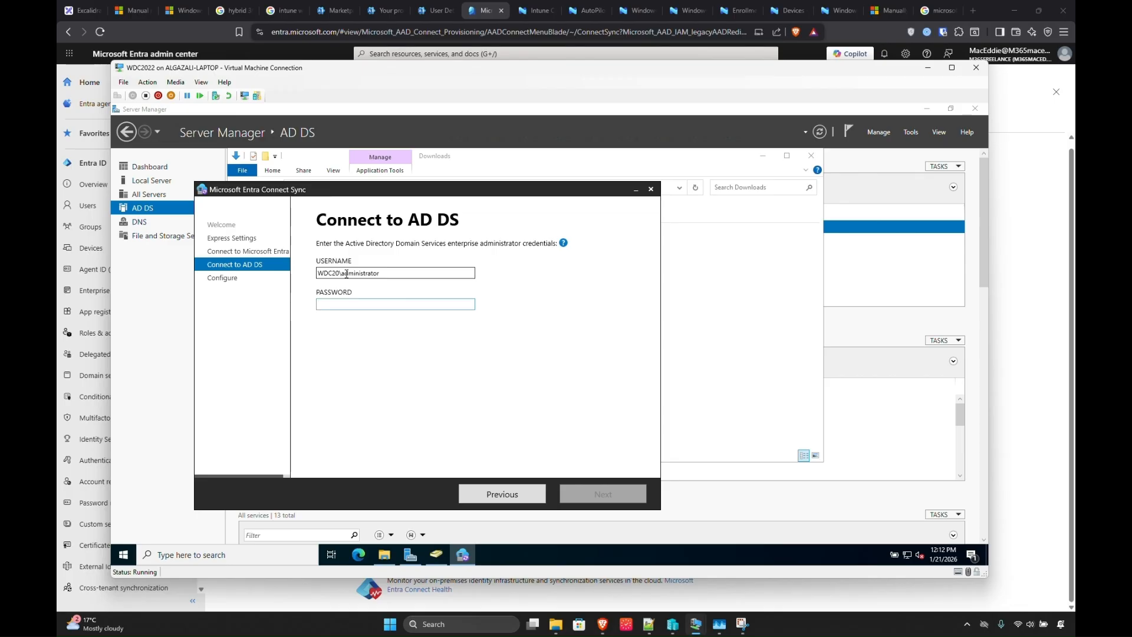
pyautogui.write('•••')
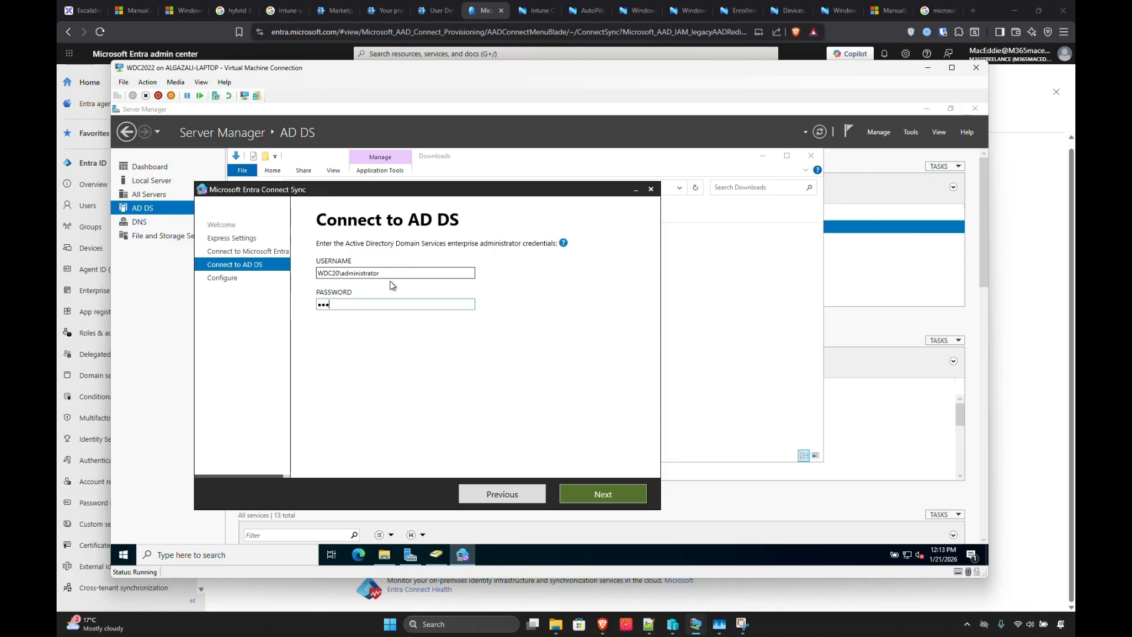
pyautogui.write('••••••')
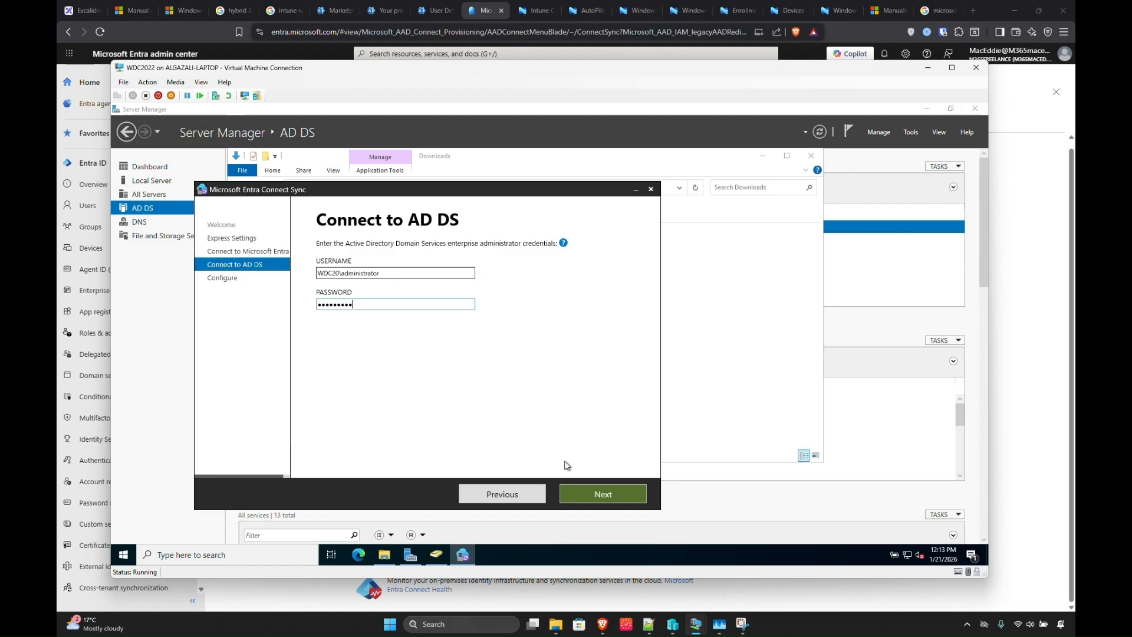
pyautogui.click(577, 492)
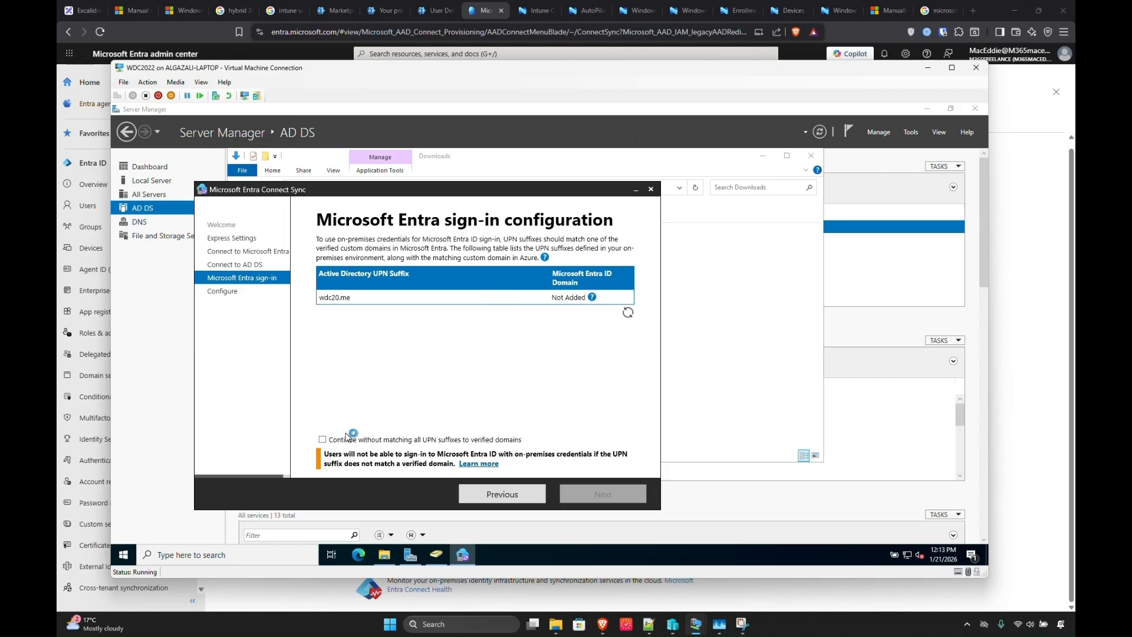
pyautogui.click(322, 439)
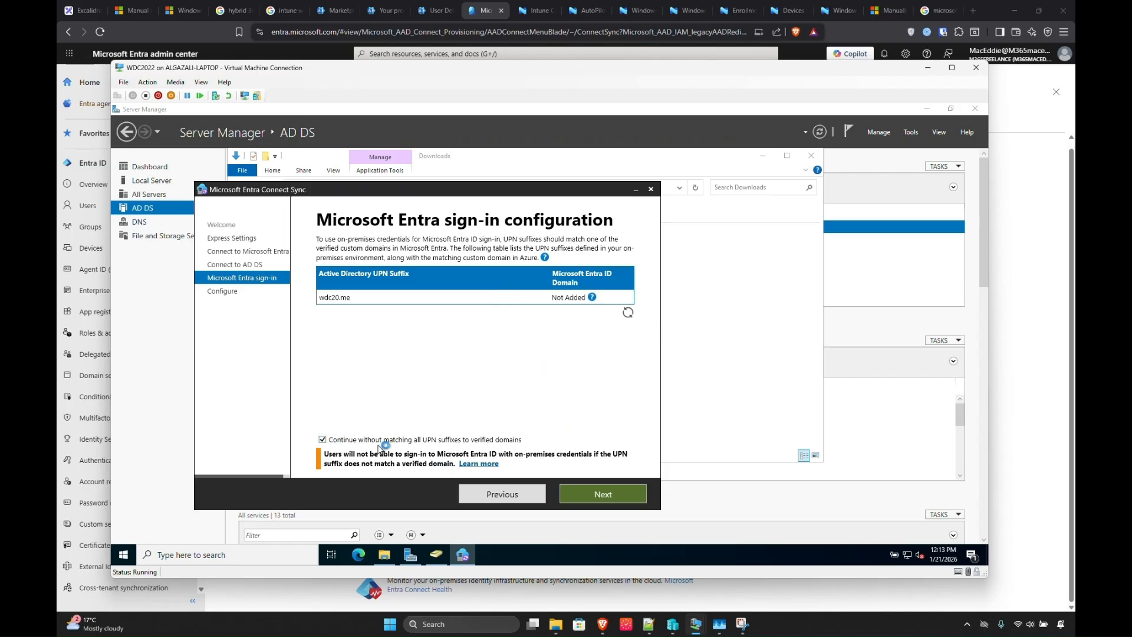
pyautogui.click(587, 494)
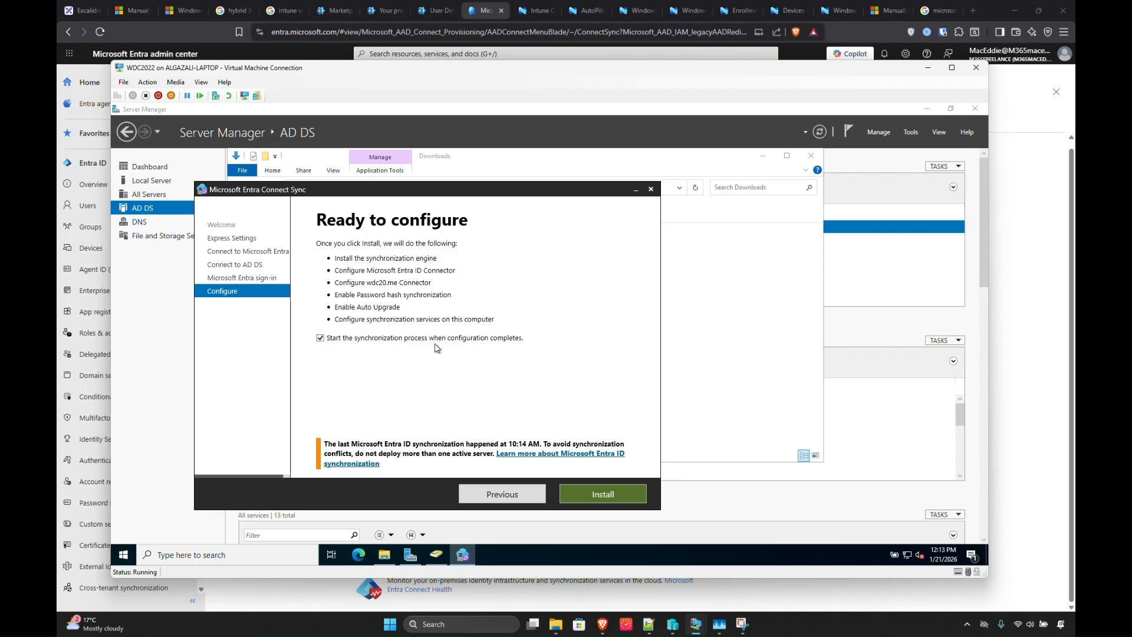
# Install and configure synchronization, wait for Configuration complete, then exit the wizard.
pyautogui.click(593, 495)
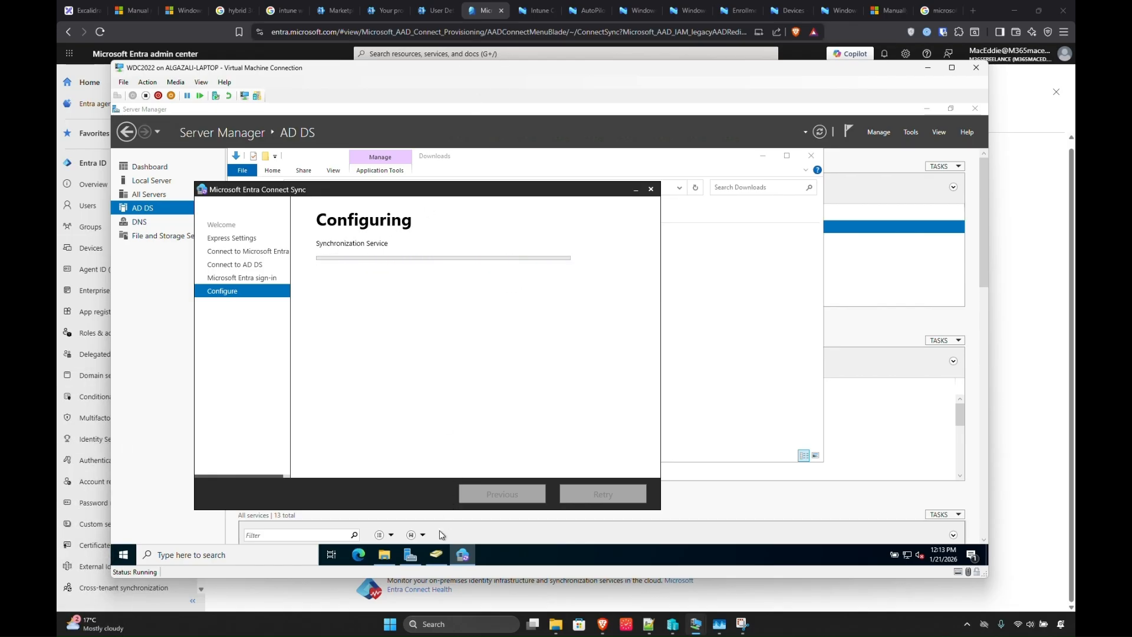
pyautogui.click(436, 555)
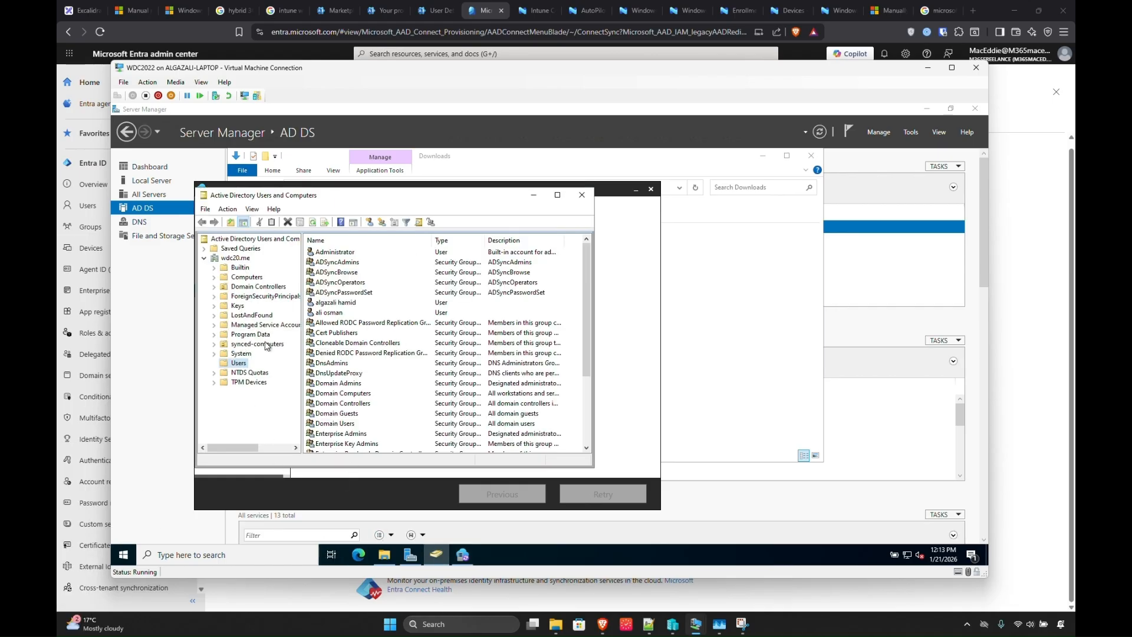
pyautogui.click(534, 194)
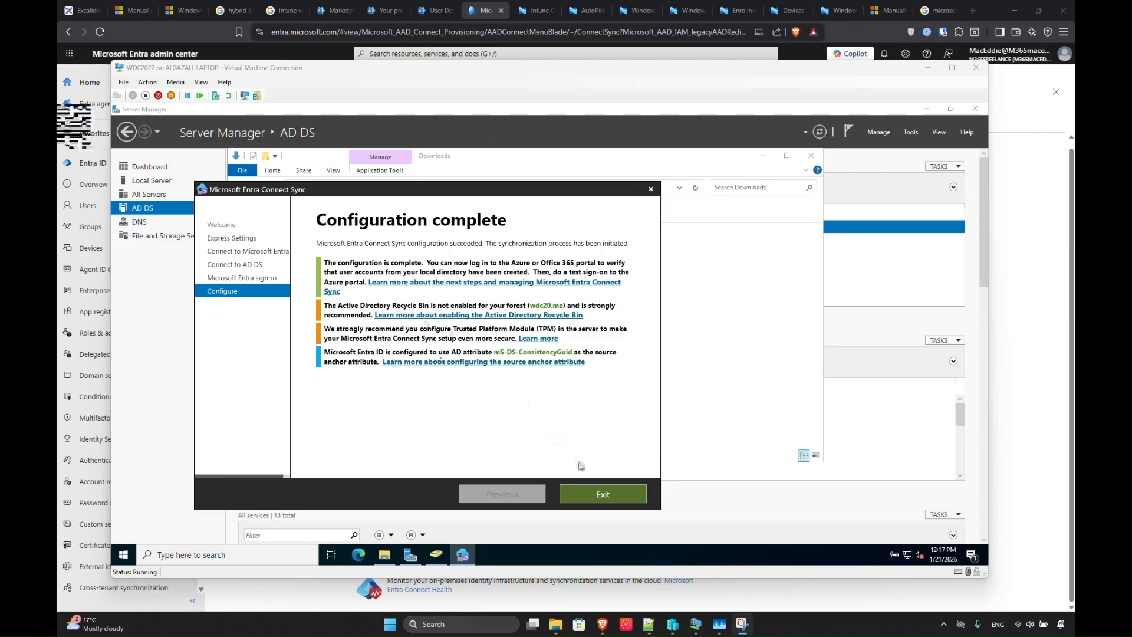
pyautogui.click(587, 493)
pyautogui.click(369, 439)
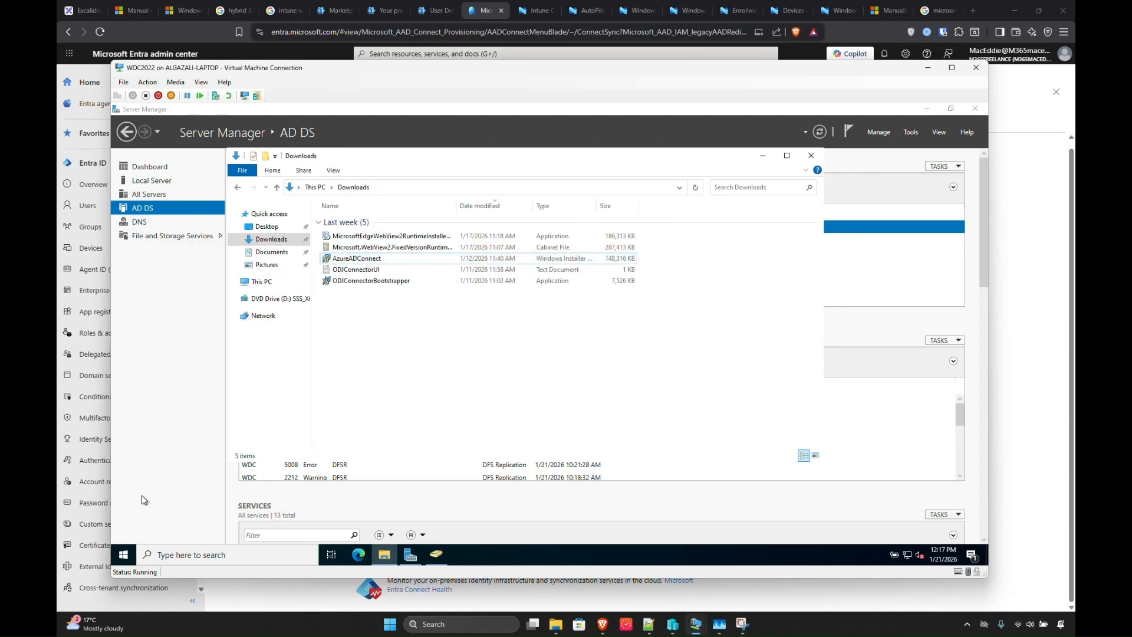
# Launch Synchronization Service and run the Full Synchronization profile on connector wdc20.me.
pyautogui.click(123, 555)
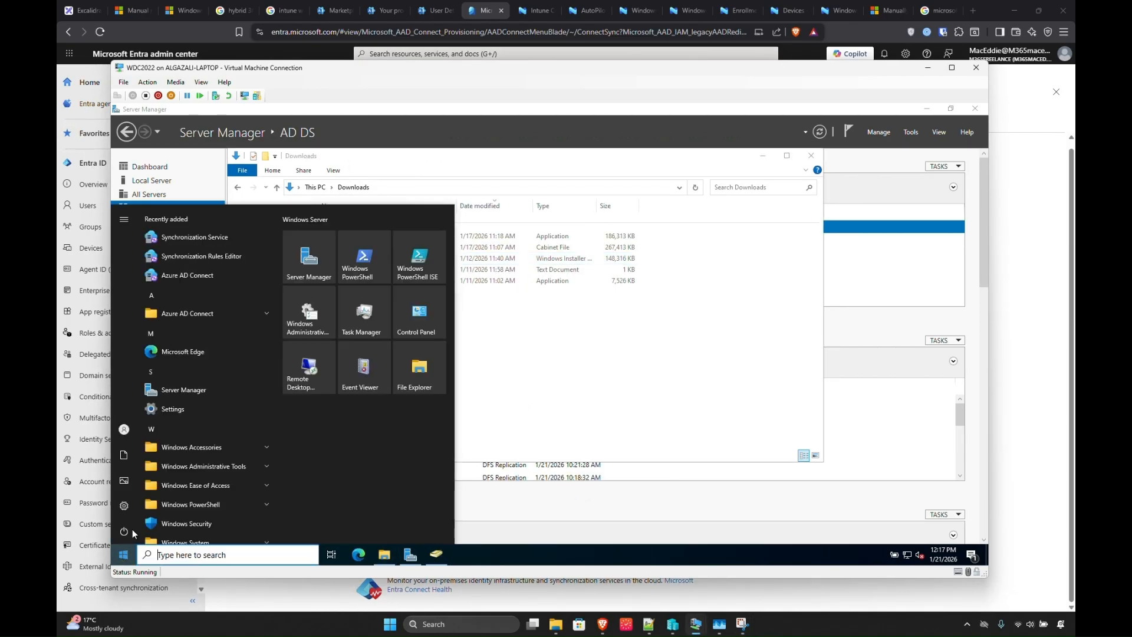
pyautogui.click(239, 242)
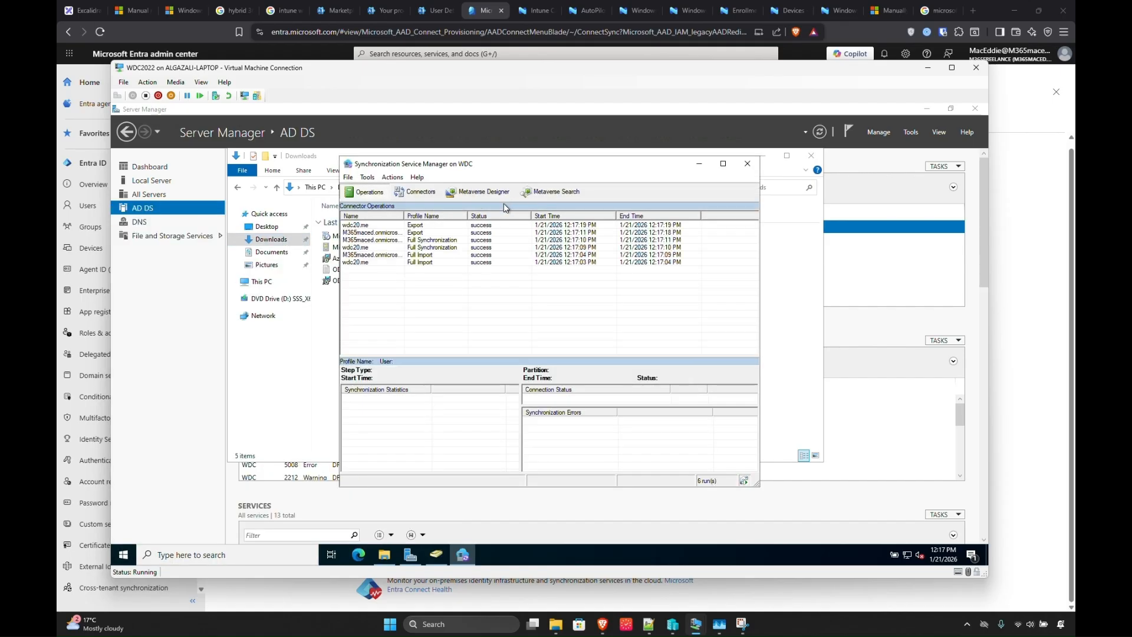
pyautogui.click(392, 176)
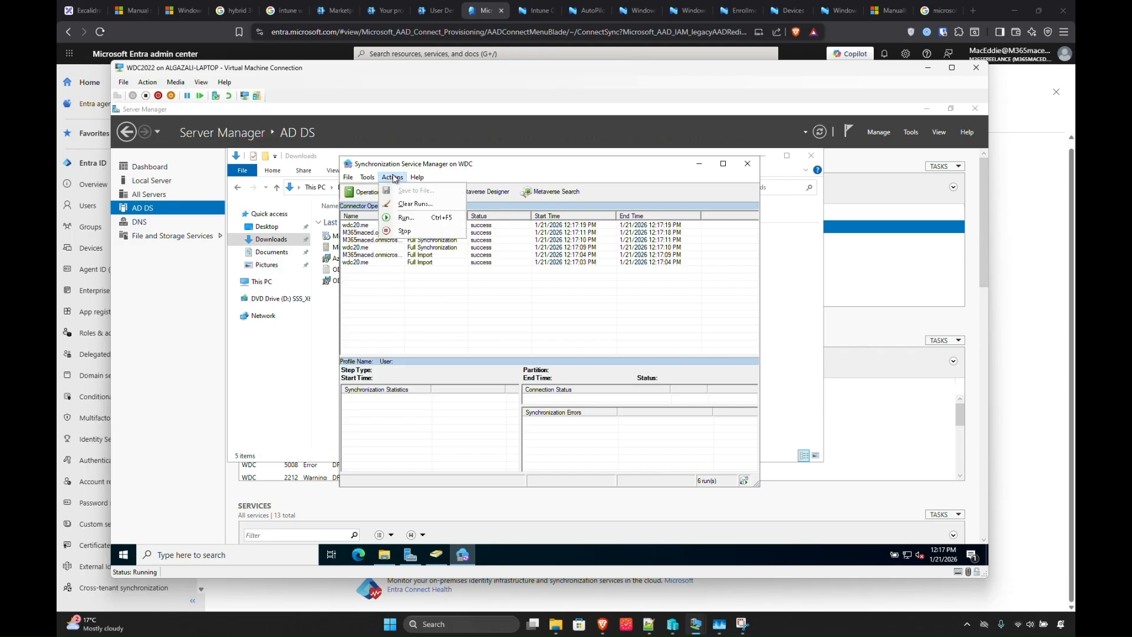
pyautogui.click(400, 218)
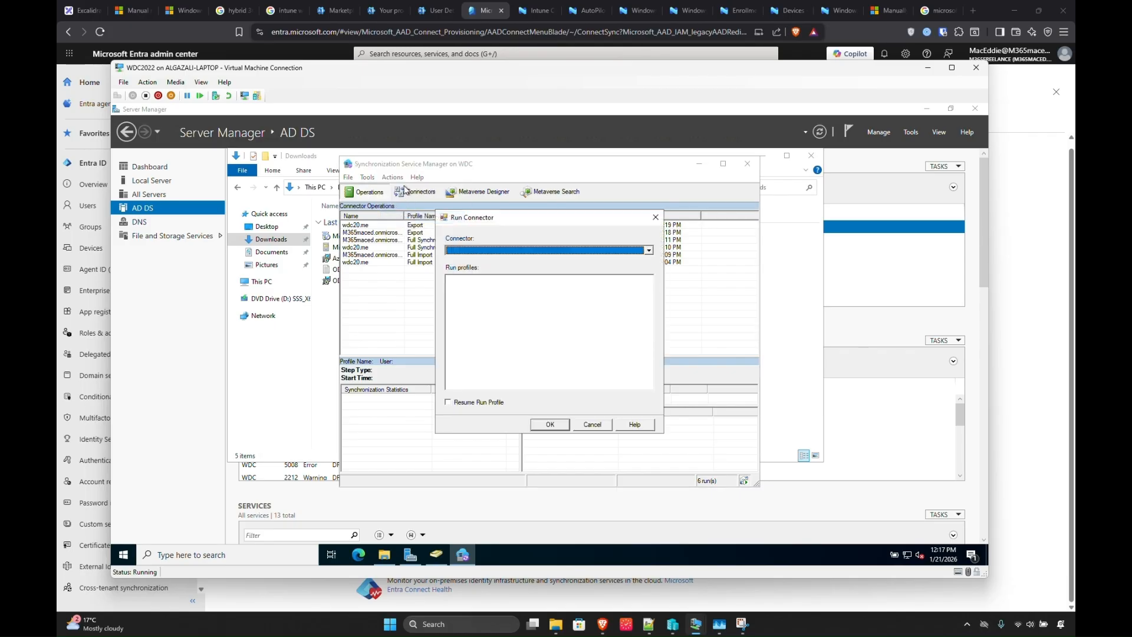
pyautogui.click(526, 250)
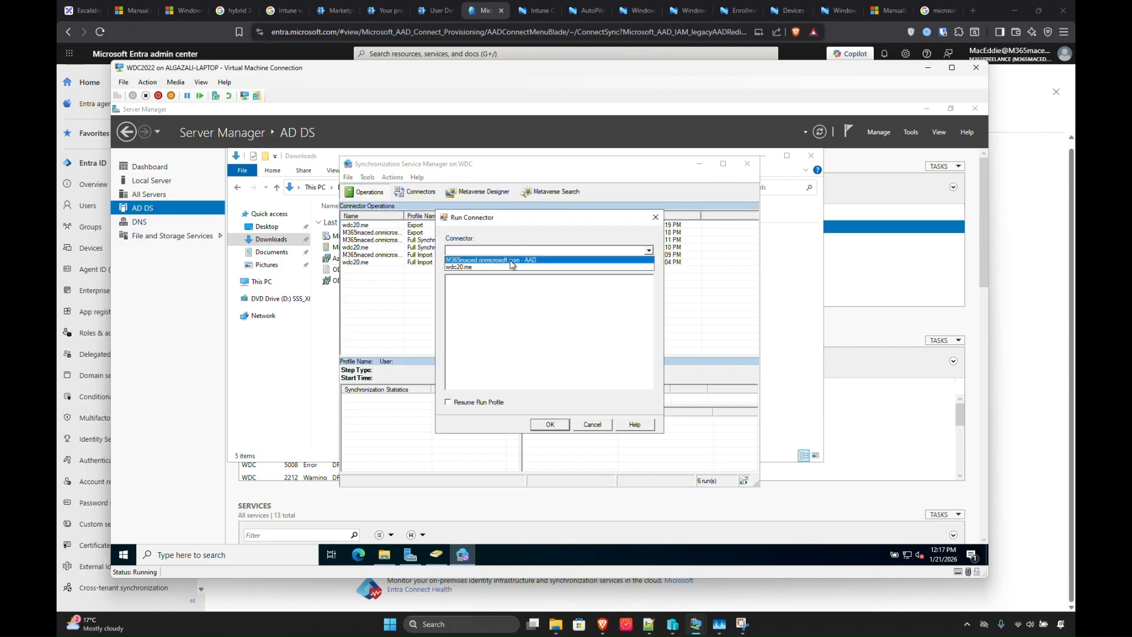
pyautogui.click(507, 267)
pyautogui.click(477, 287)
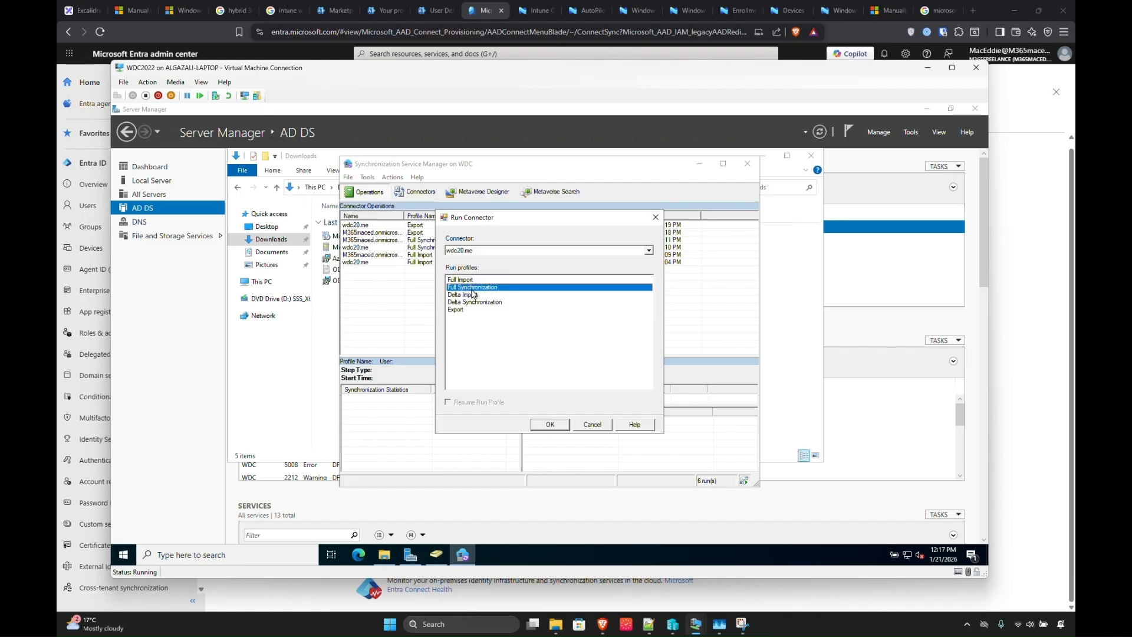
pyautogui.click(546, 425)
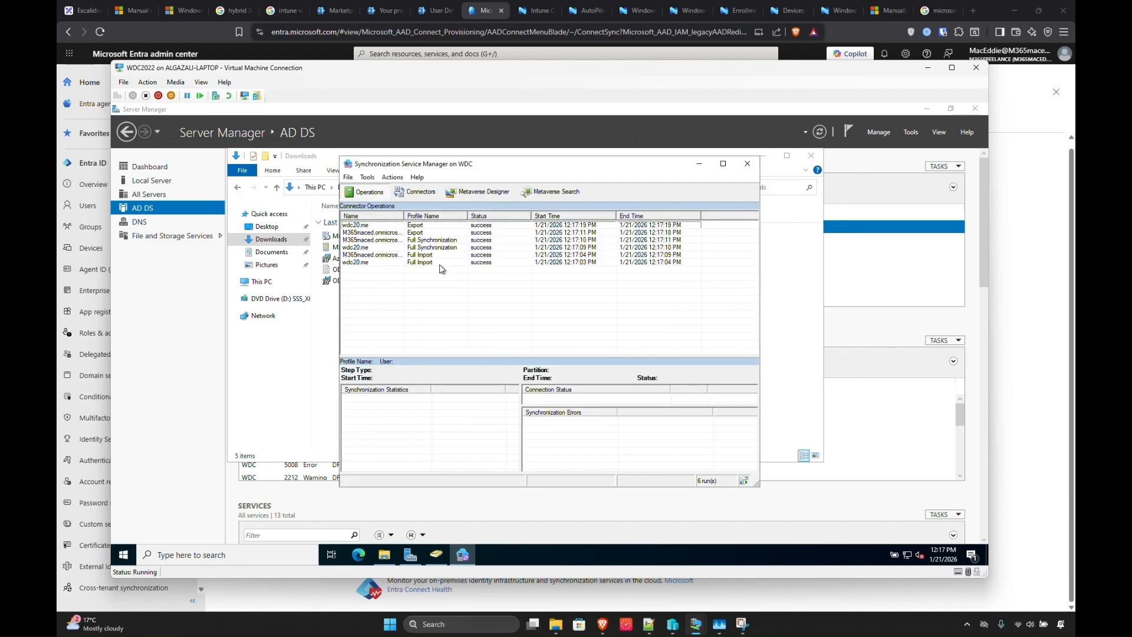
# Review the Full Synchronization and Full Import run statistics, including the 17 added objects.
pyautogui.click(416, 241)
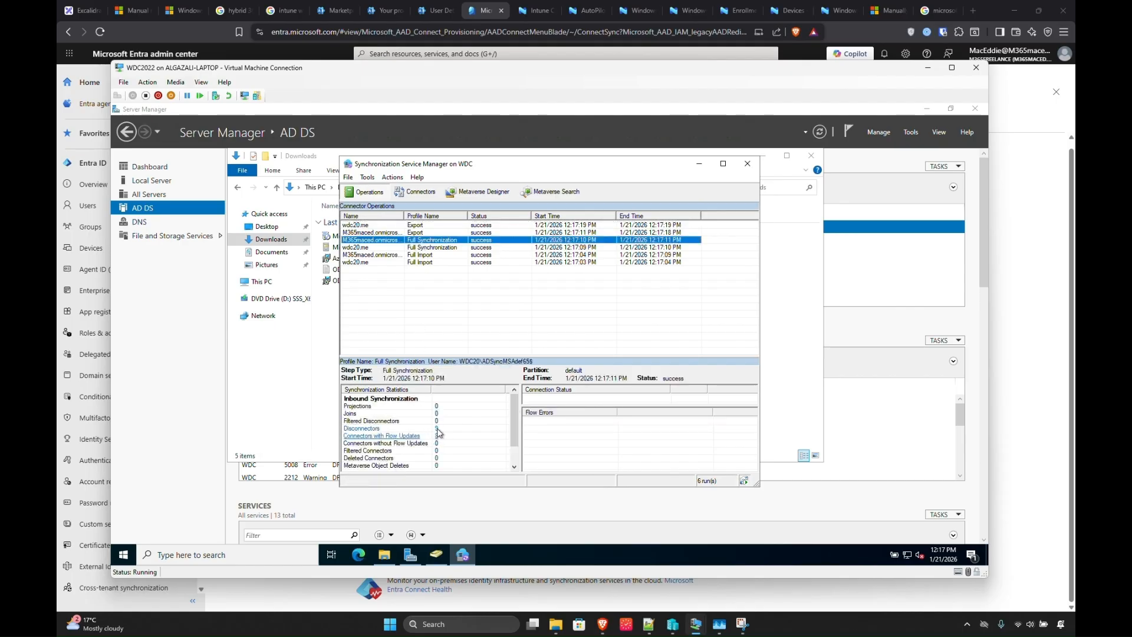
pyautogui.click(436, 438)
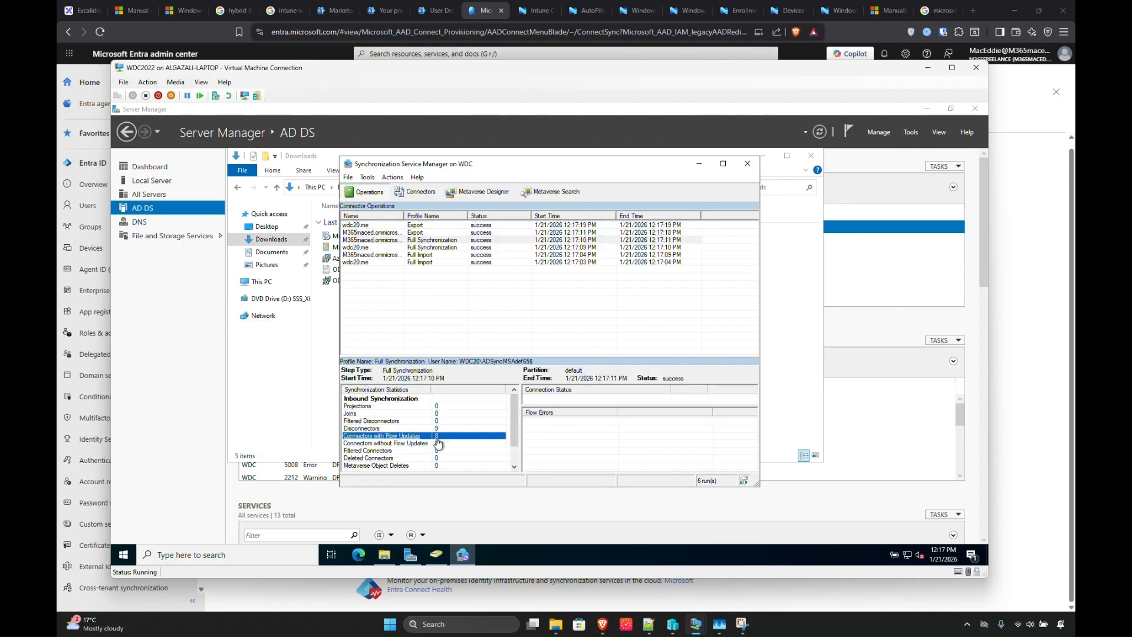
pyautogui.click(422, 279)
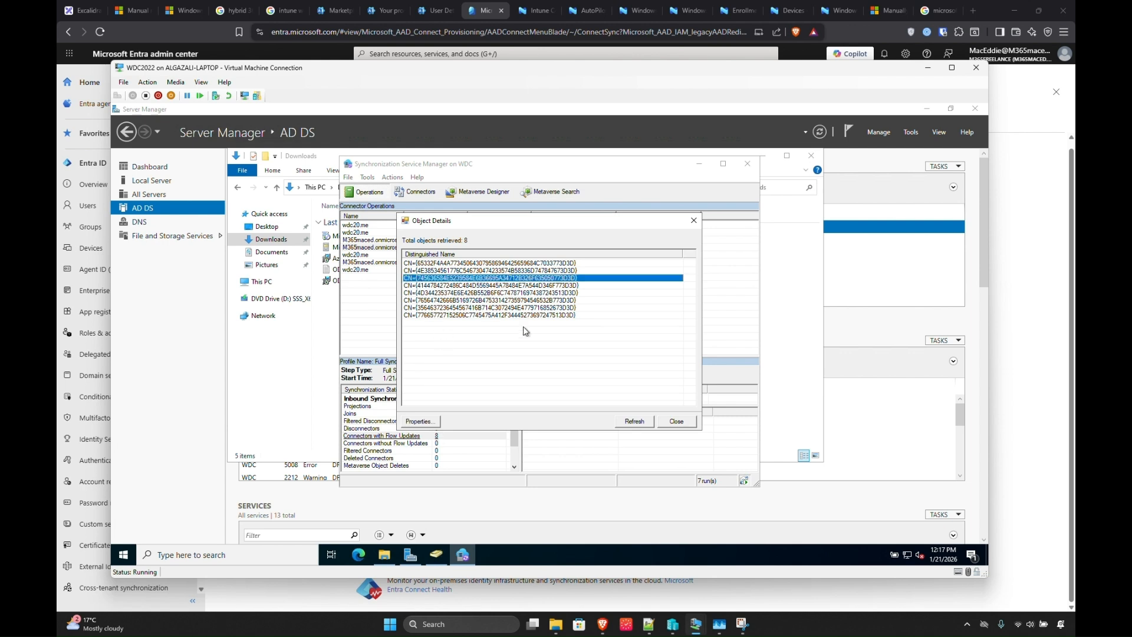
pyautogui.click(672, 420)
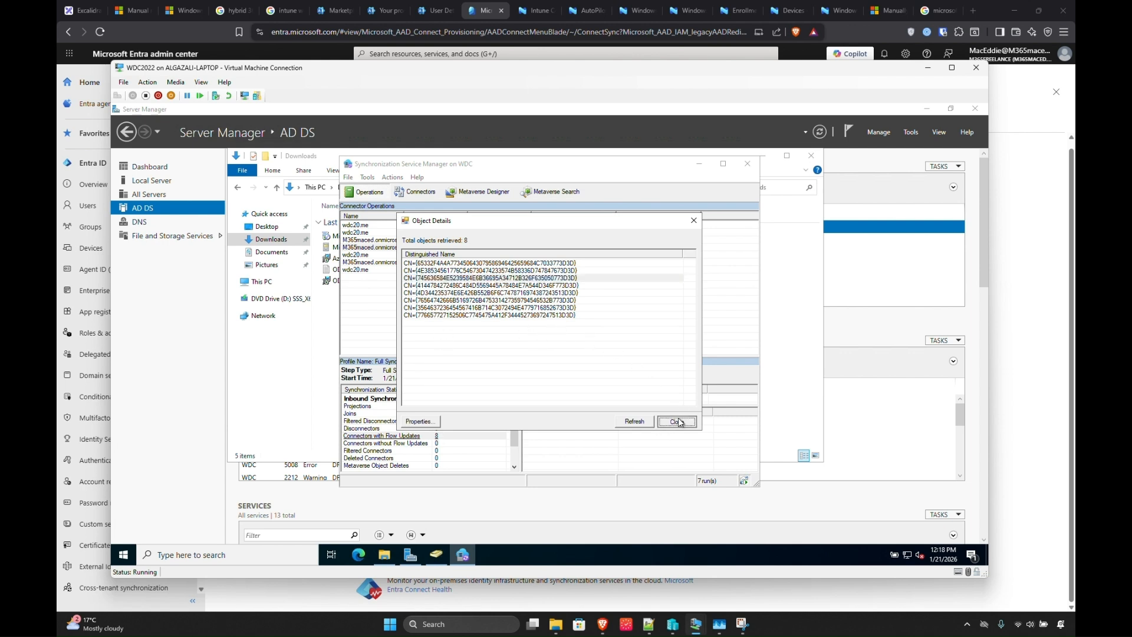
pyautogui.scroll(-1, 429, 451)
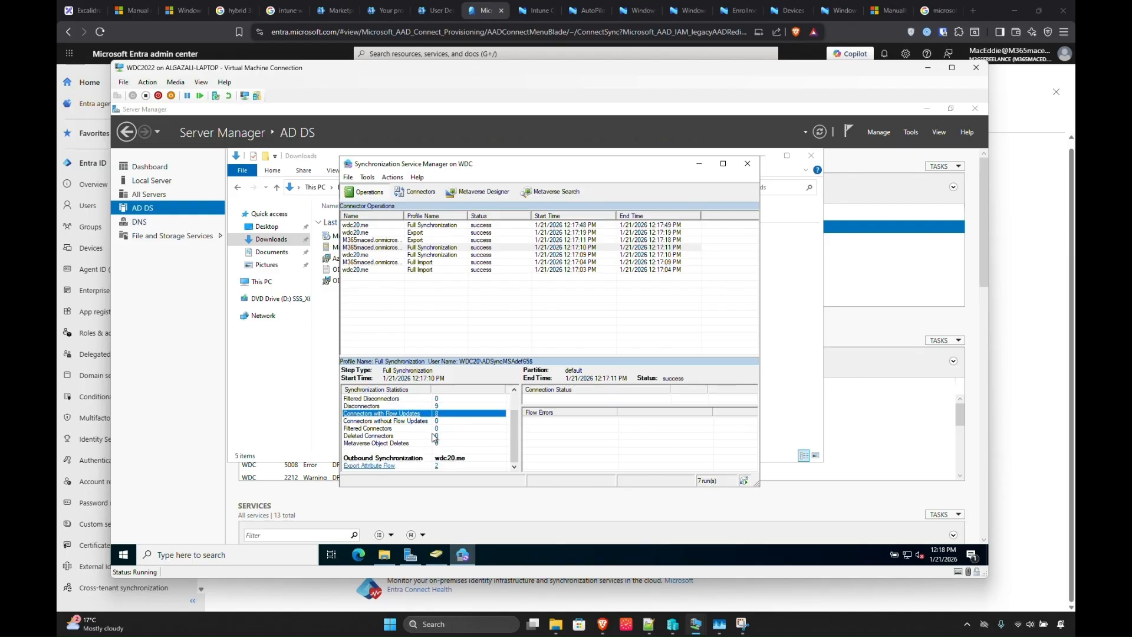
pyautogui.rightClick(424, 262)
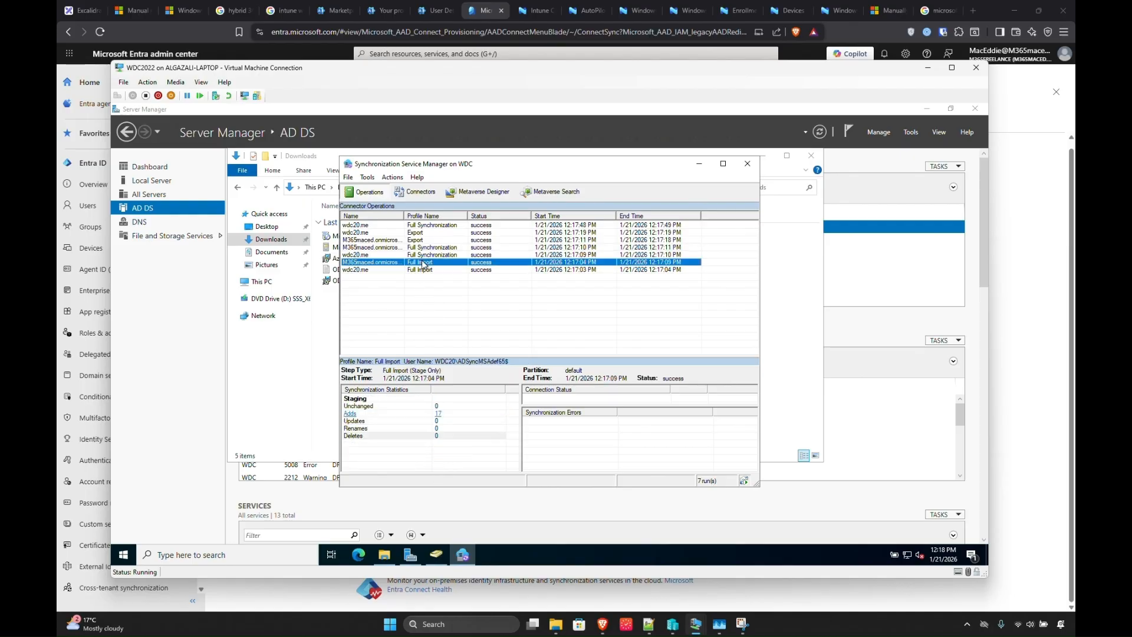
pyautogui.click(435, 412)
pyautogui.click(438, 413)
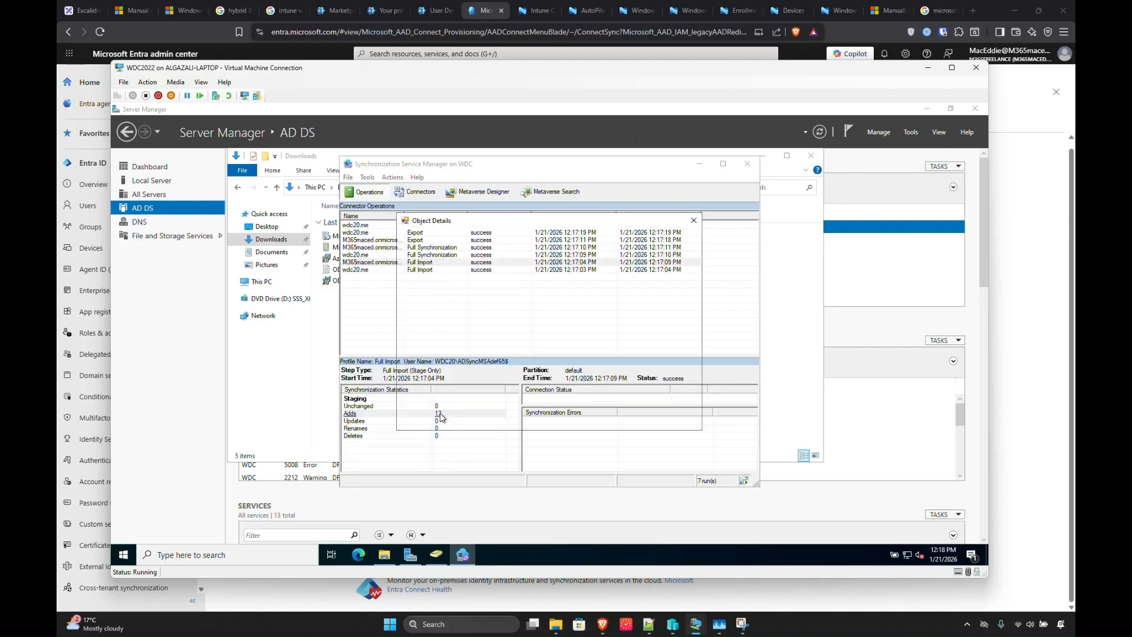
pyautogui.click(675, 422)
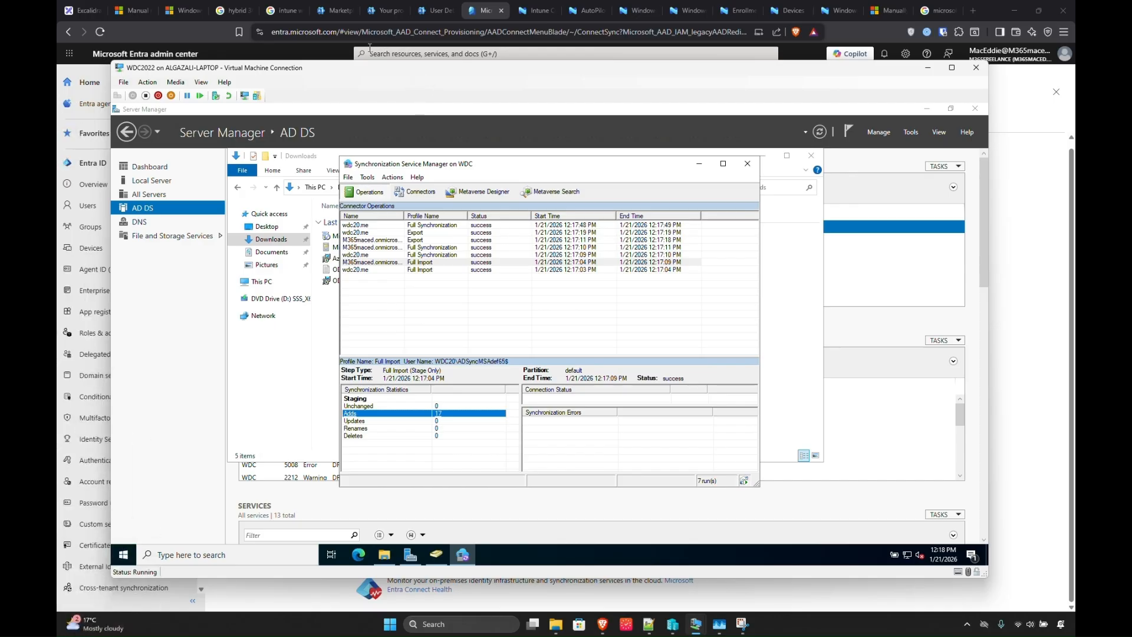
pyautogui.click(83, 10)
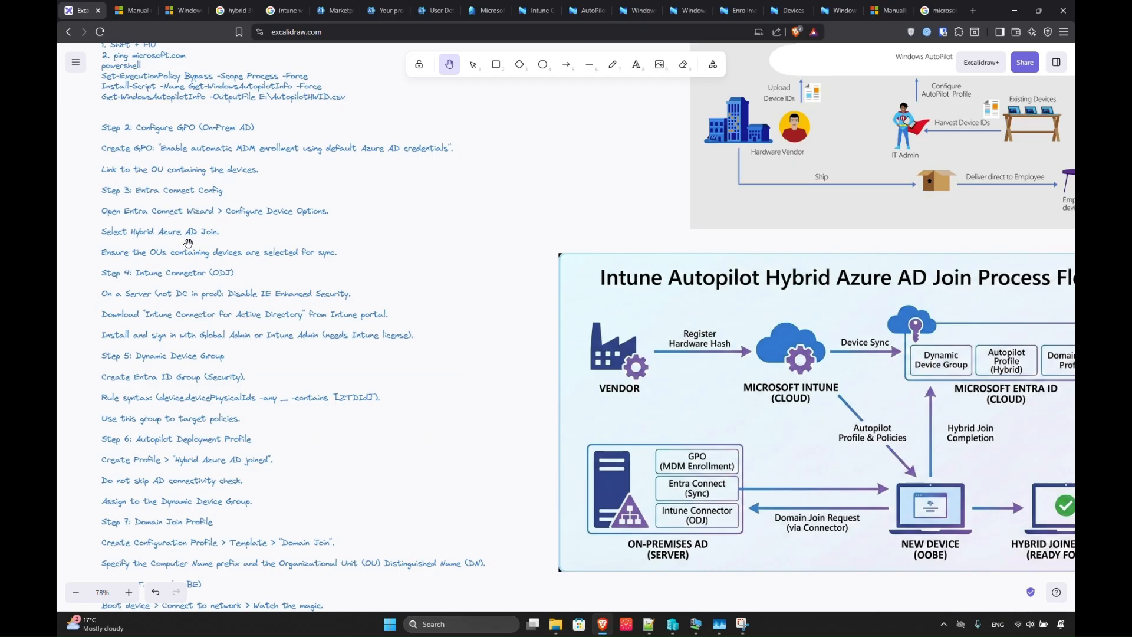
# Refresh the Entra Connect Sync status page and check the last sync time.
pyautogui.click(432, 11)
pyautogui.click(473, 13)
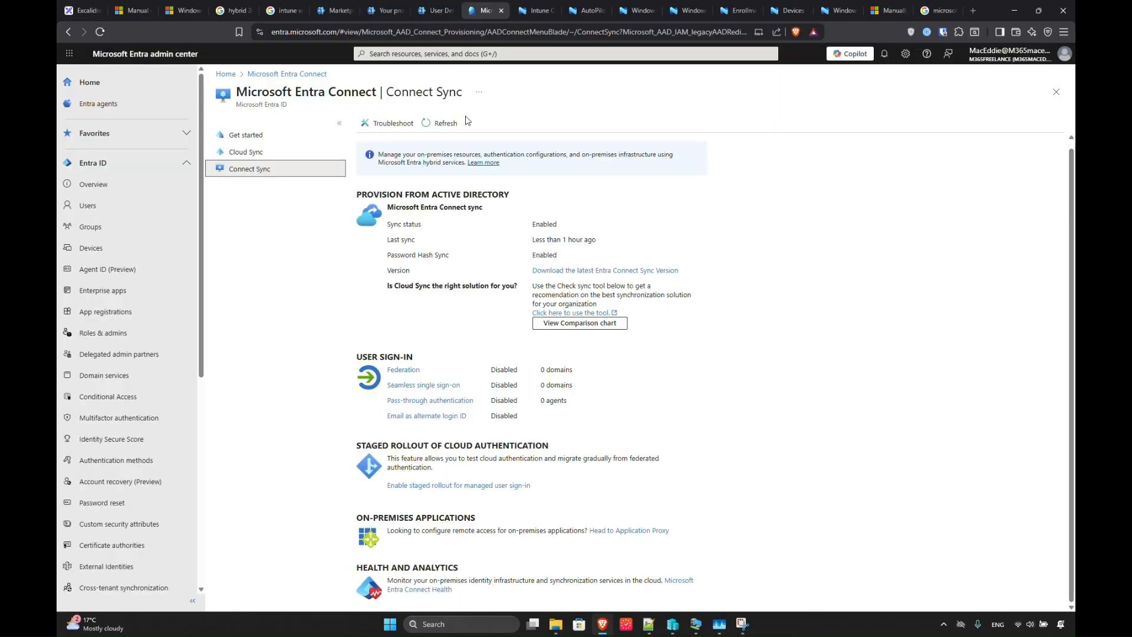
pyautogui.click(447, 126)
pyautogui.doubleClick(552, 239)
pyautogui.click(434, 121)
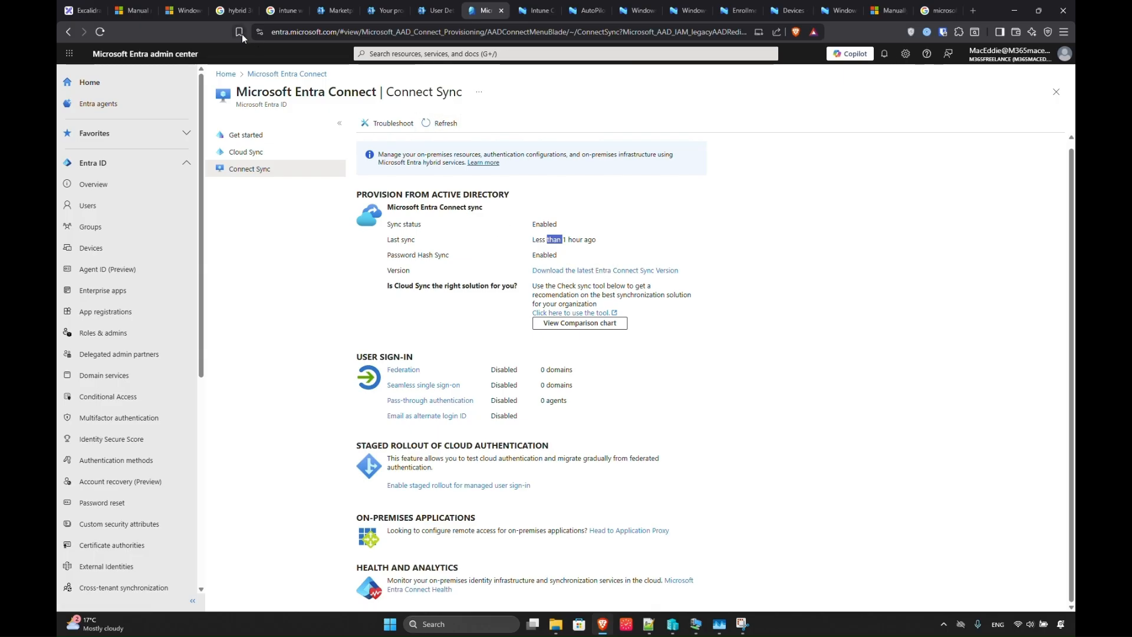
pyautogui.click(85, 11)
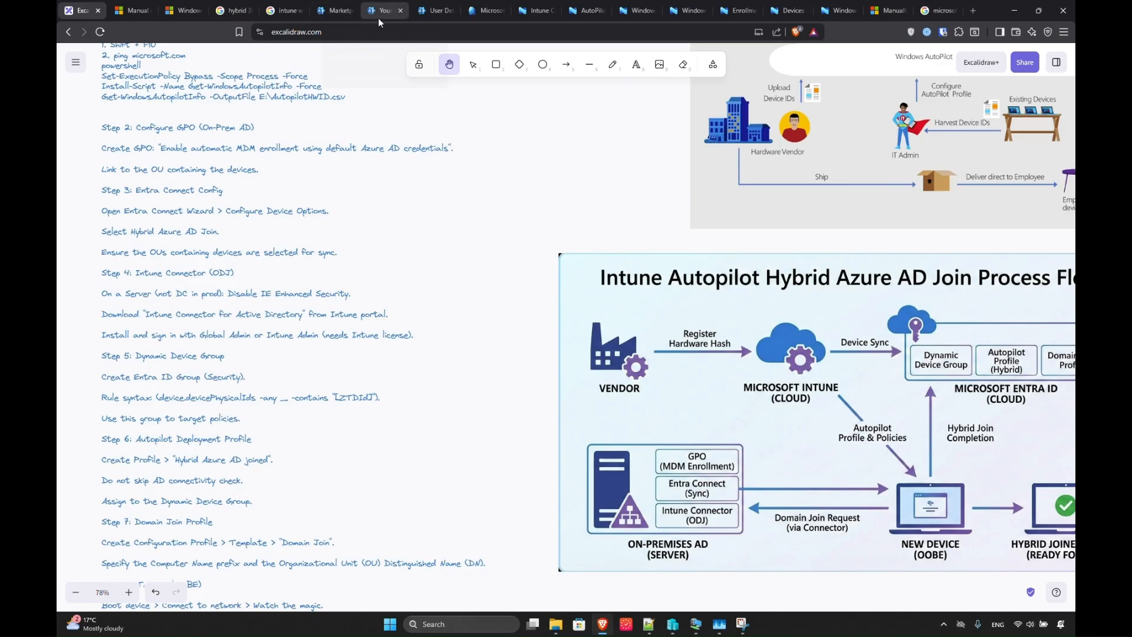
# Recheck Connect Sync status, then show the Microsoft 365 Business Basic subscription details.
pyautogui.click(328, 18)
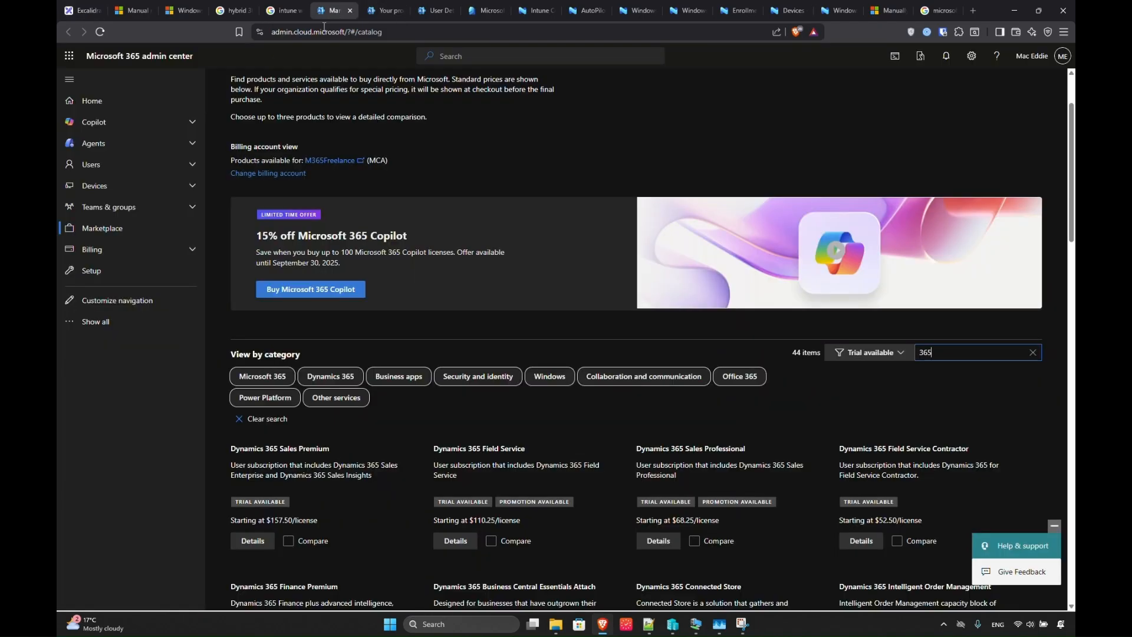
pyautogui.click(97, 322)
pyautogui.scroll(-3, 99, 472)
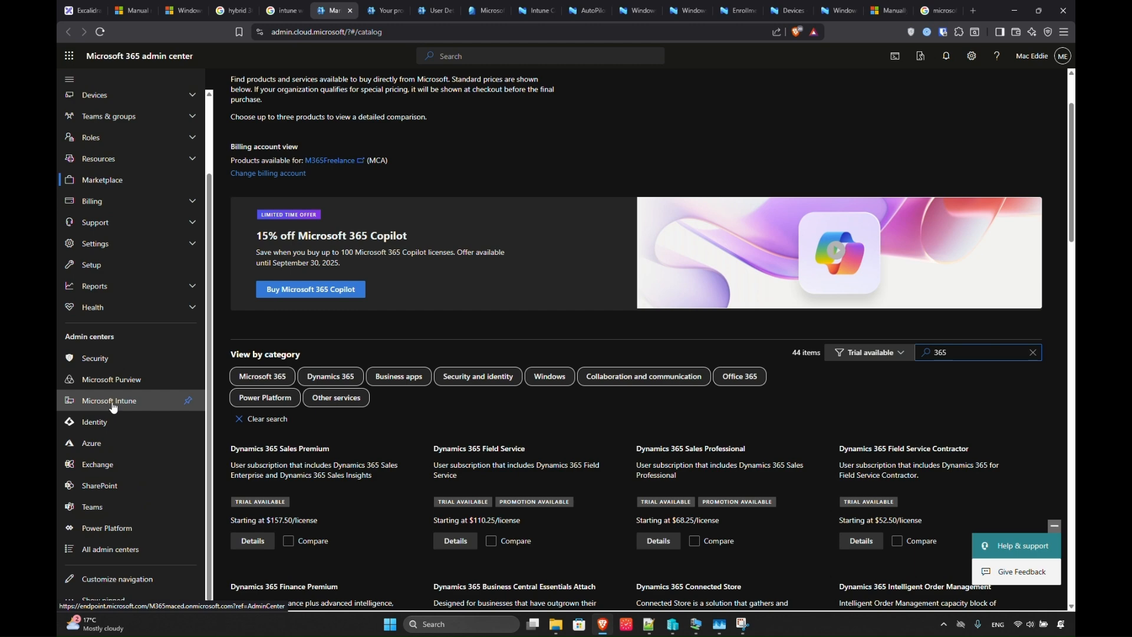
pyautogui.click(474, 11)
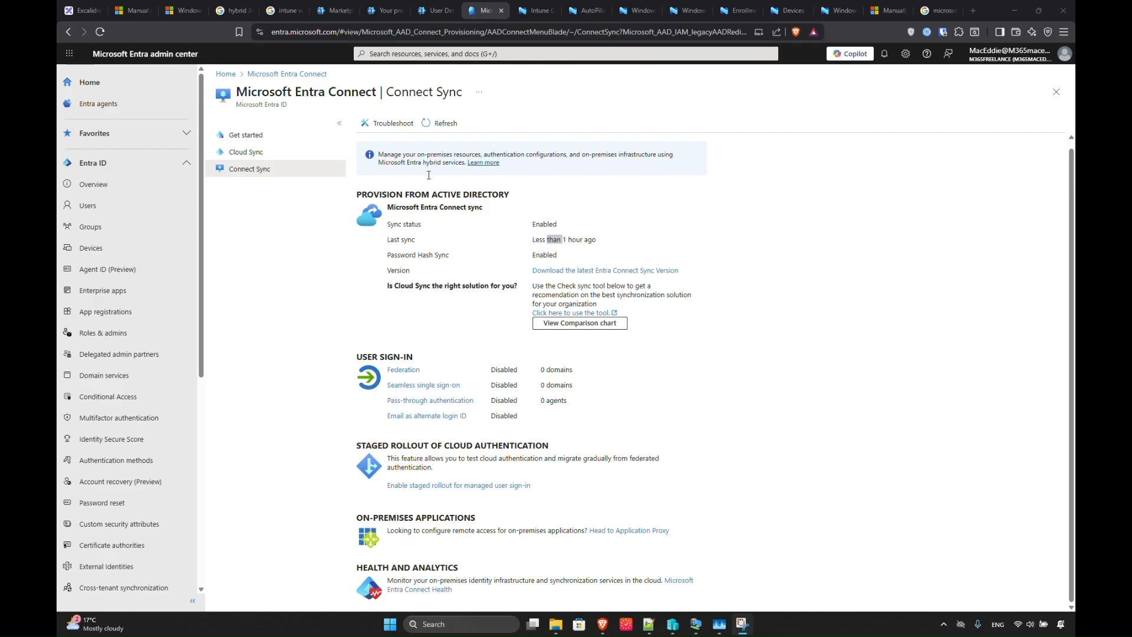
pyautogui.click(426, 124)
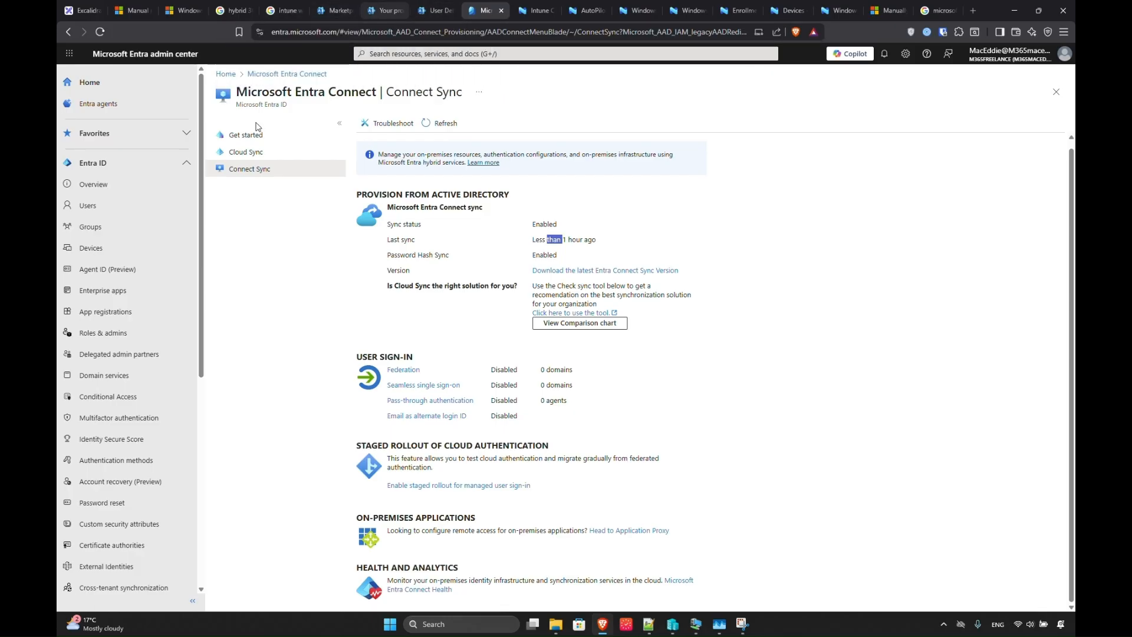
pyautogui.click(385, 11)
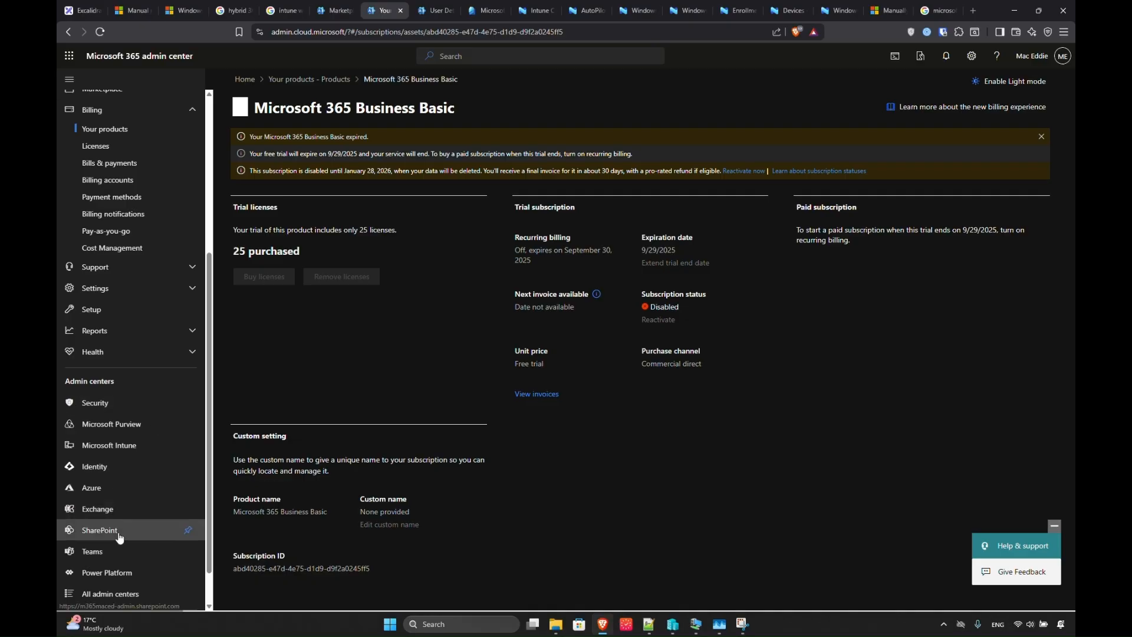
# Go to Devices > Windows > Enrollment > Intune Connector for Active Directory and start adding a connector.
pyautogui.click(98, 446)
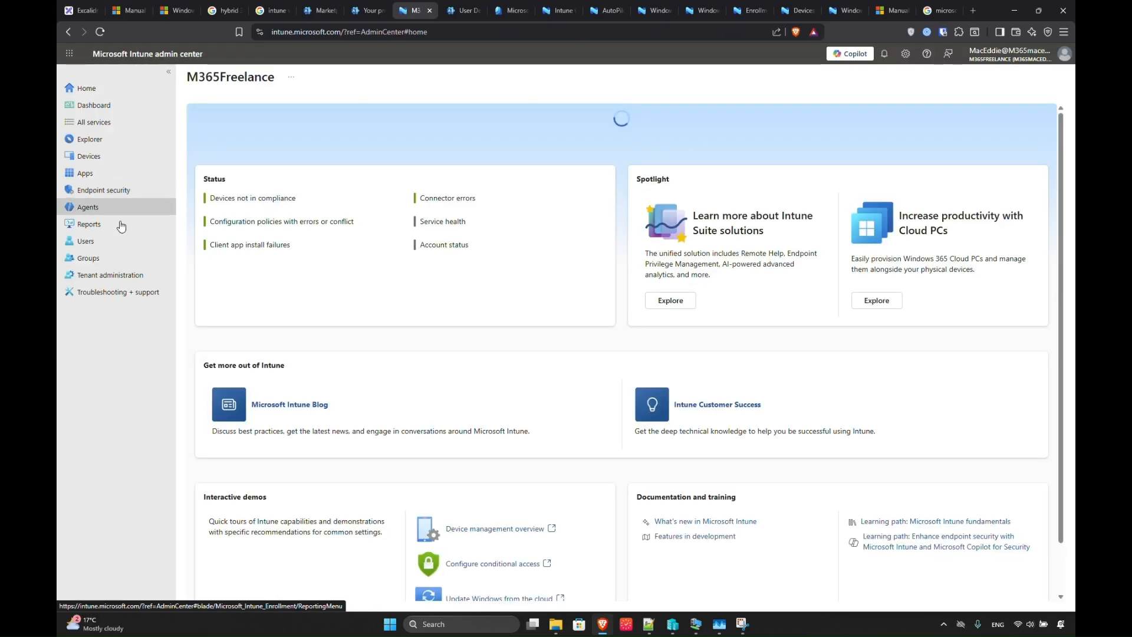
pyautogui.click(92, 156)
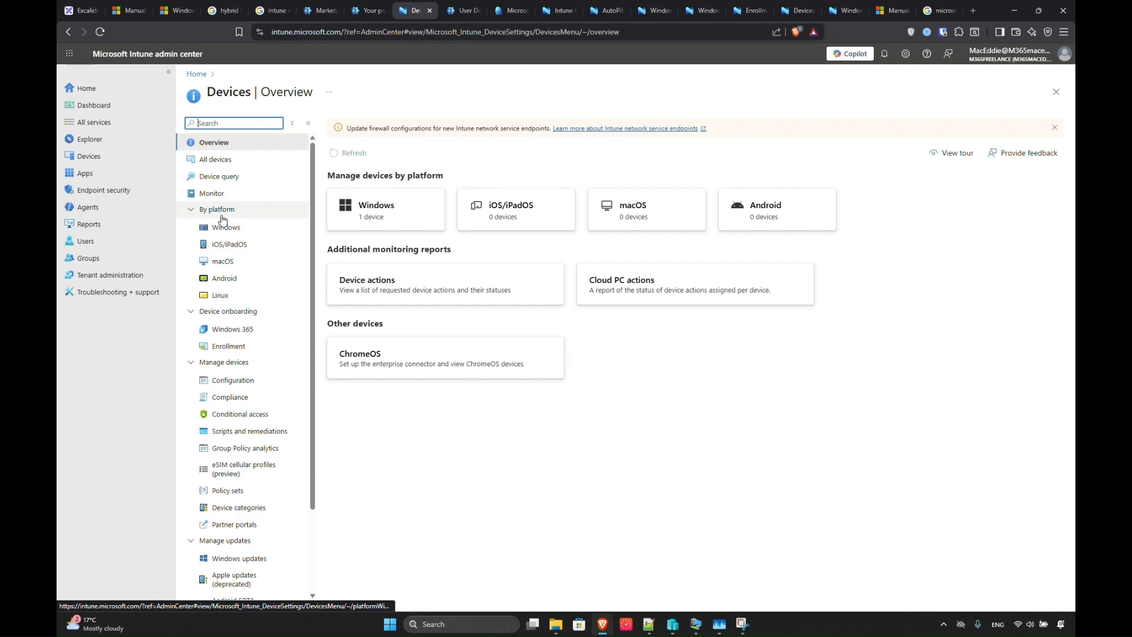
pyautogui.click(222, 223)
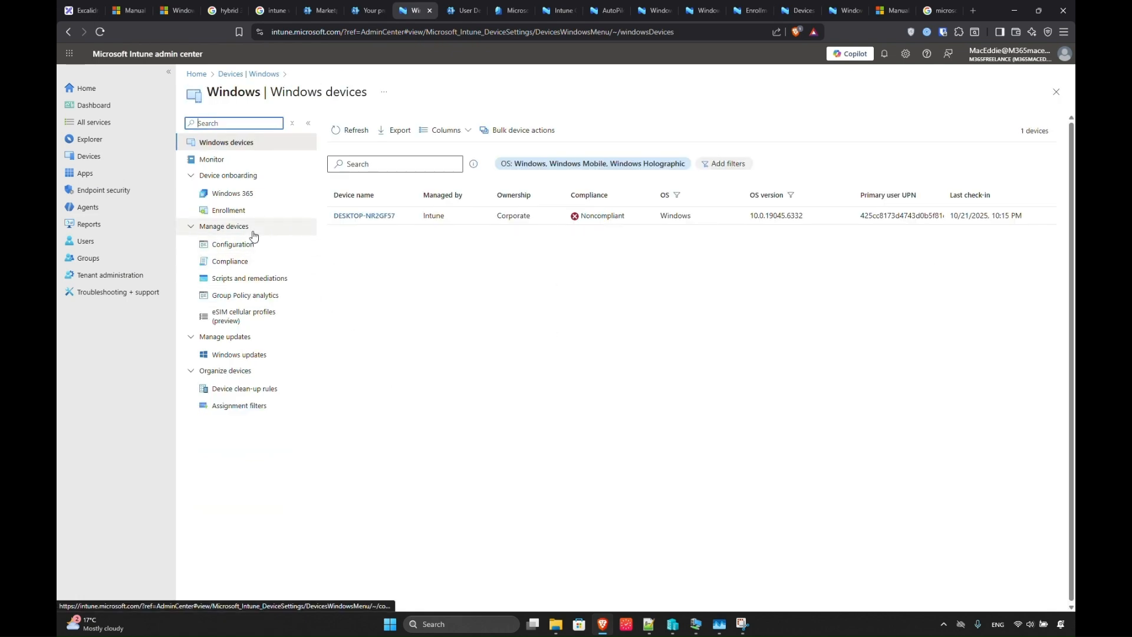
pyautogui.click(227, 211)
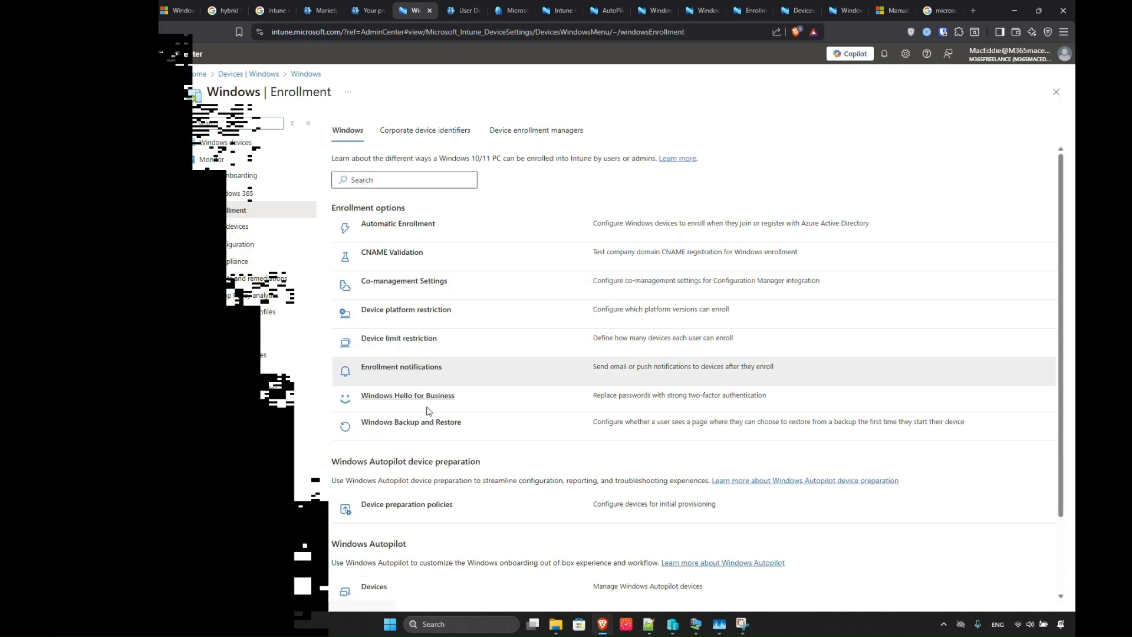
pyautogui.scroll(-2, 428, 411)
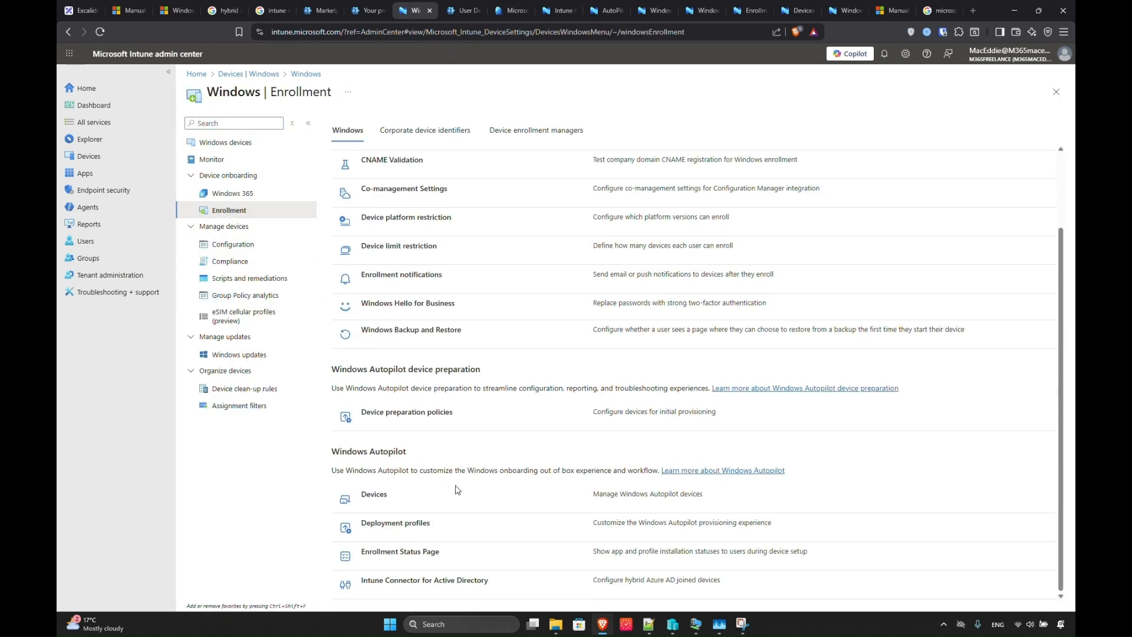
pyautogui.click(406, 585)
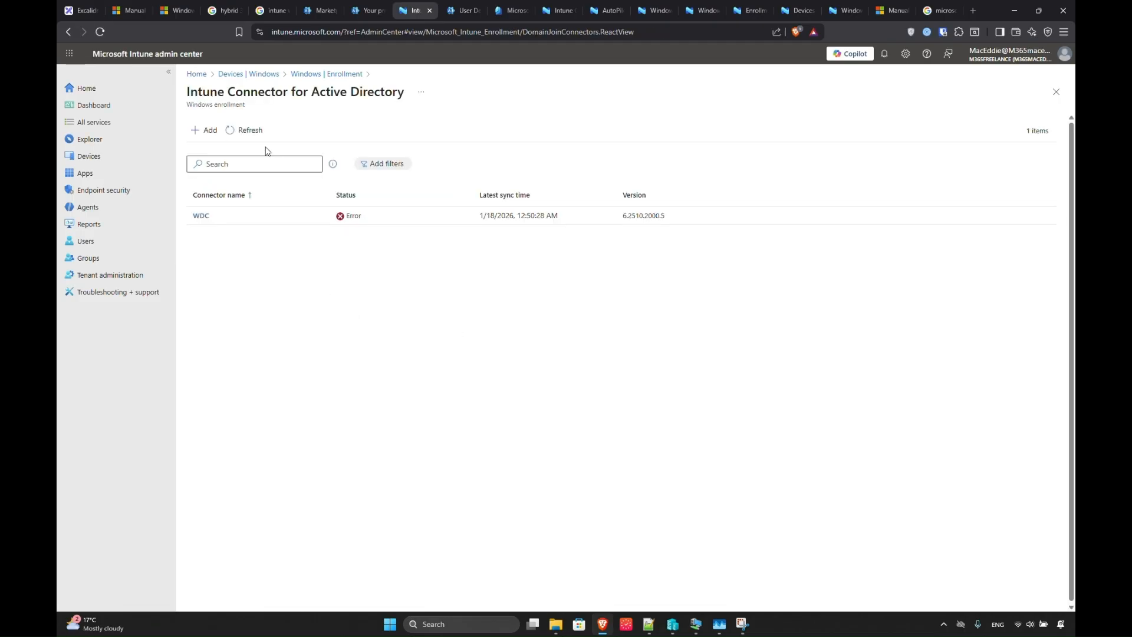
pyautogui.click(214, 133)
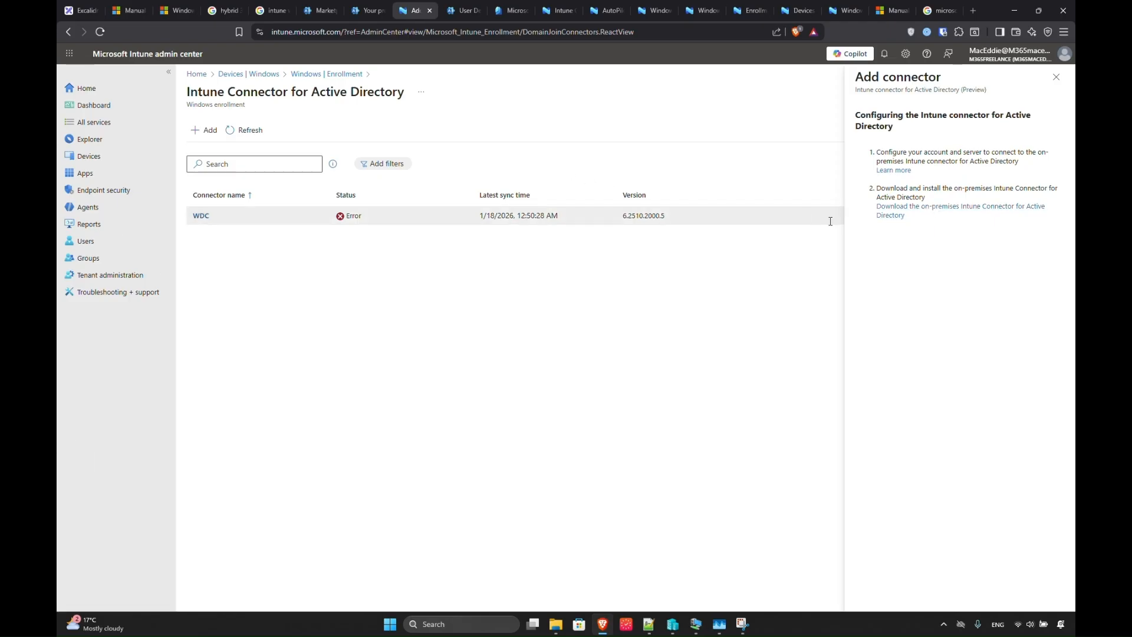
# Open the connector's Learn more documentation in a new tab and skim the hybrid join article.
pyautogui.rightClick(893, 170)
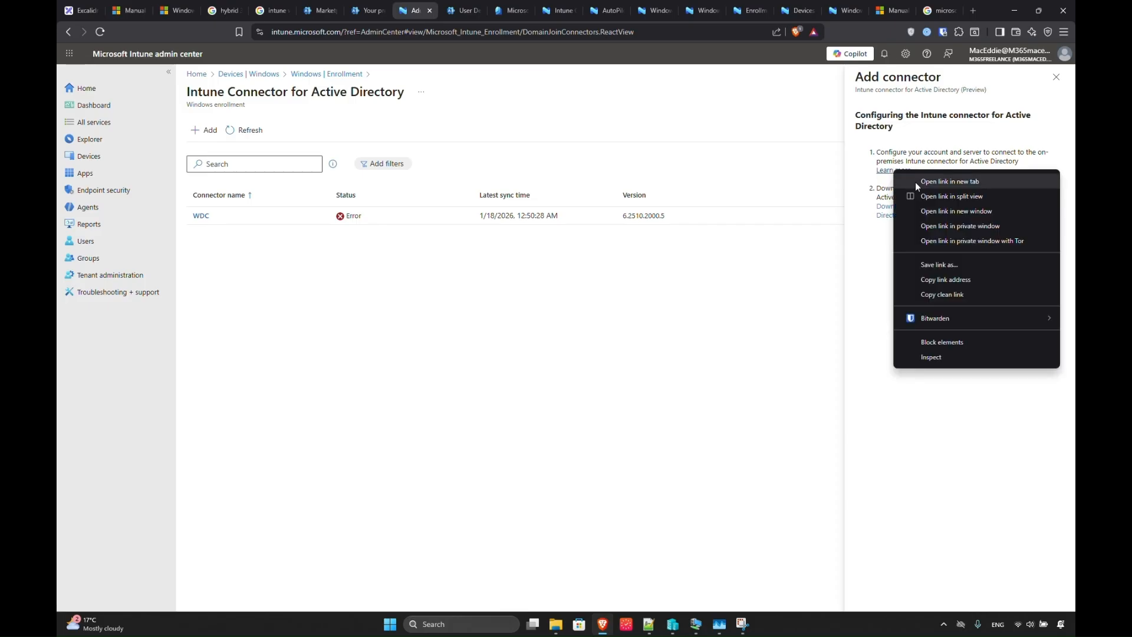
pyautogui.click(915, 178)
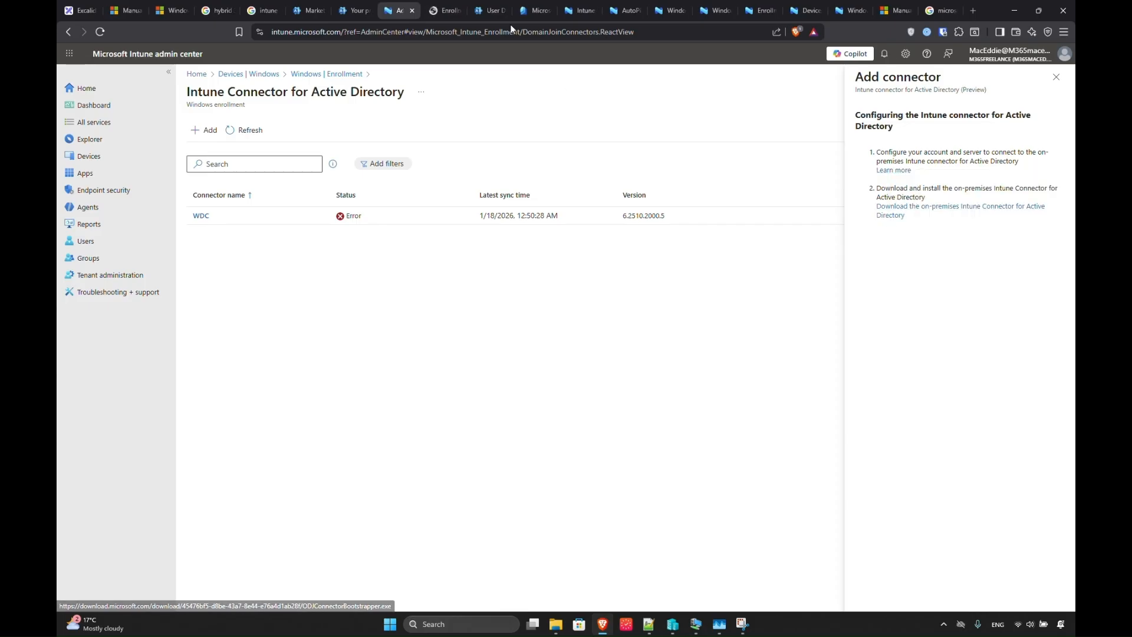
pyautogui.click(441, 11)
pyautogui.scroll(-10, 540, 275)
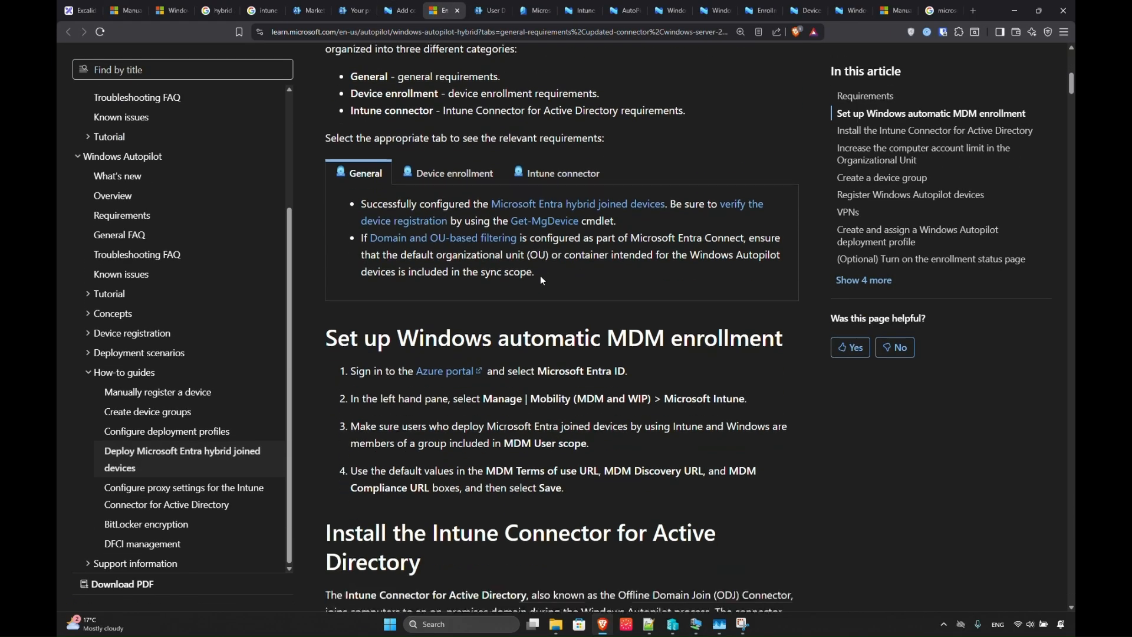
pyautogui.scroll(-20, 540, 275)
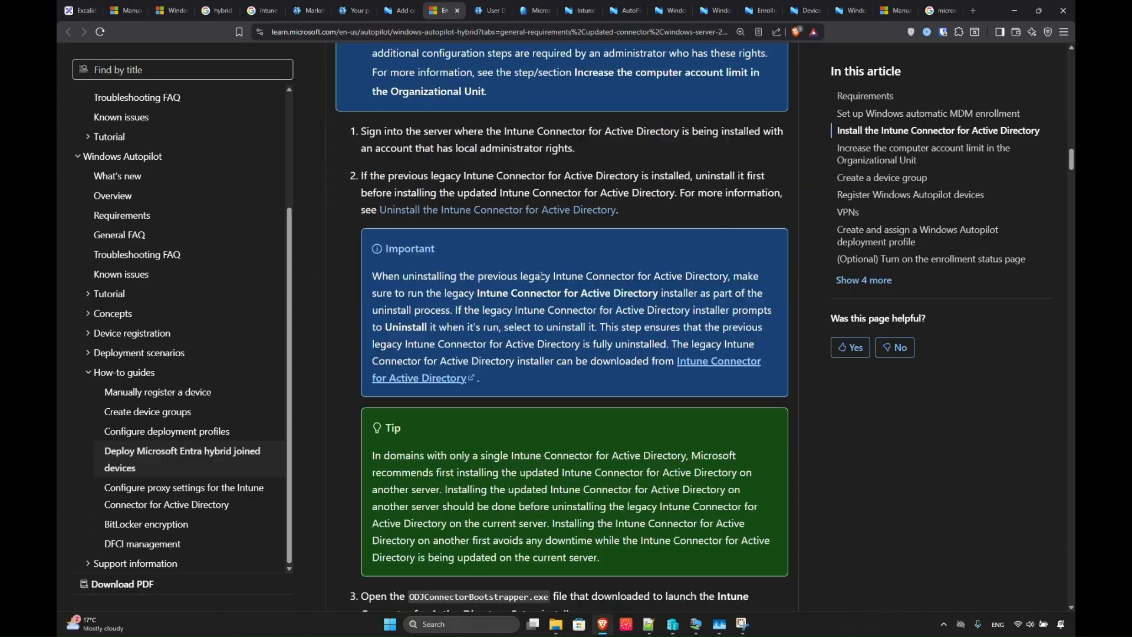
pyautogui.scroll(-5, 541, 276)
pyautogui.click(399, 11)
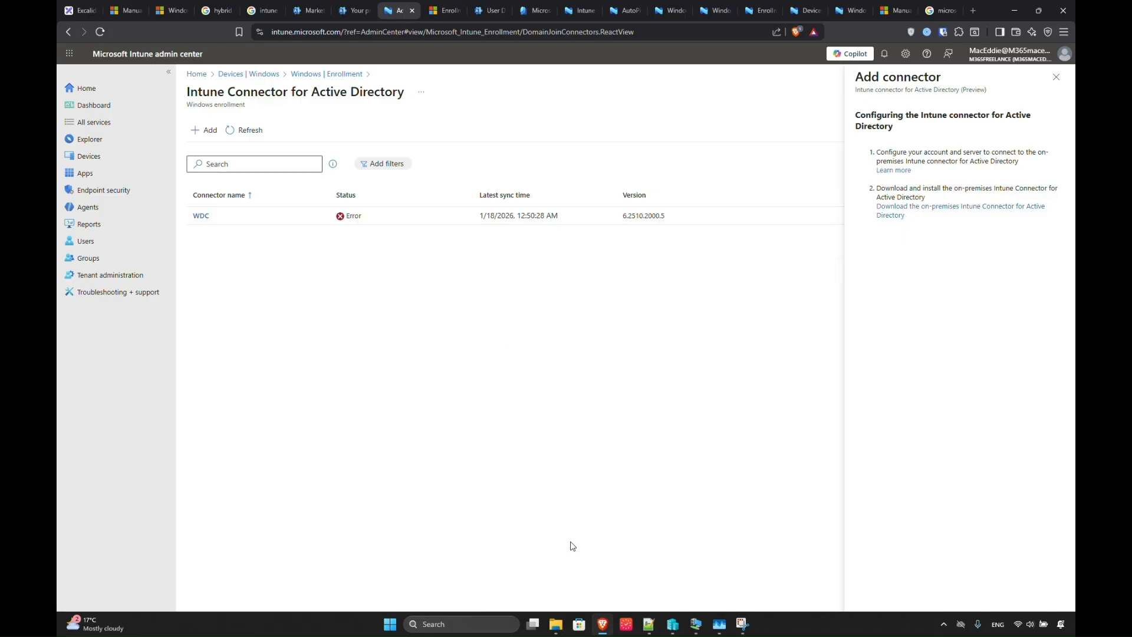
# On the WDC2022 VM, launch ODJConnectorBootstrapper, cancel the Modify Setup dialog, and search for 'intune'.
pyautogui.moveTo(696, 620)
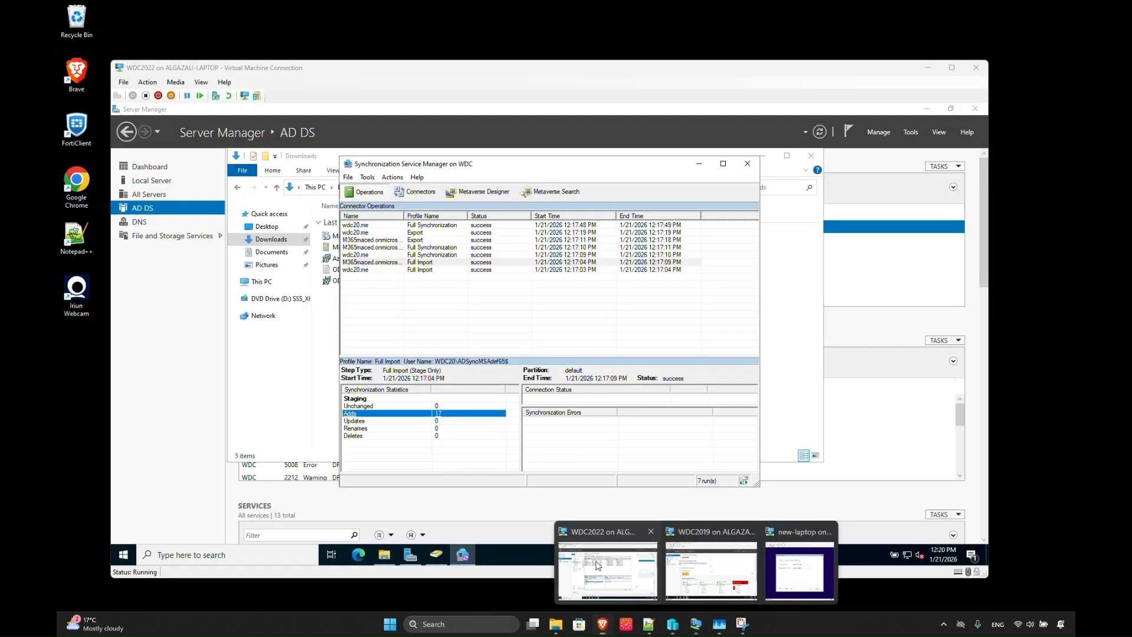
pyautogui.click(711, 565)
pyautogui.click(304, 373)
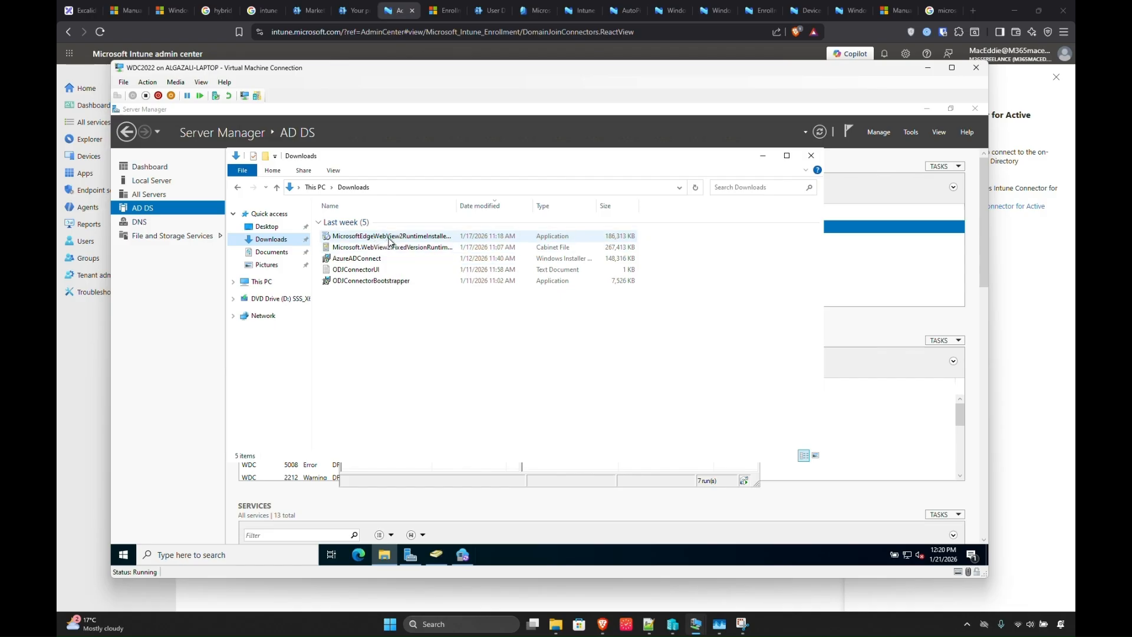
pyautogui.doubleClick(362, 280)
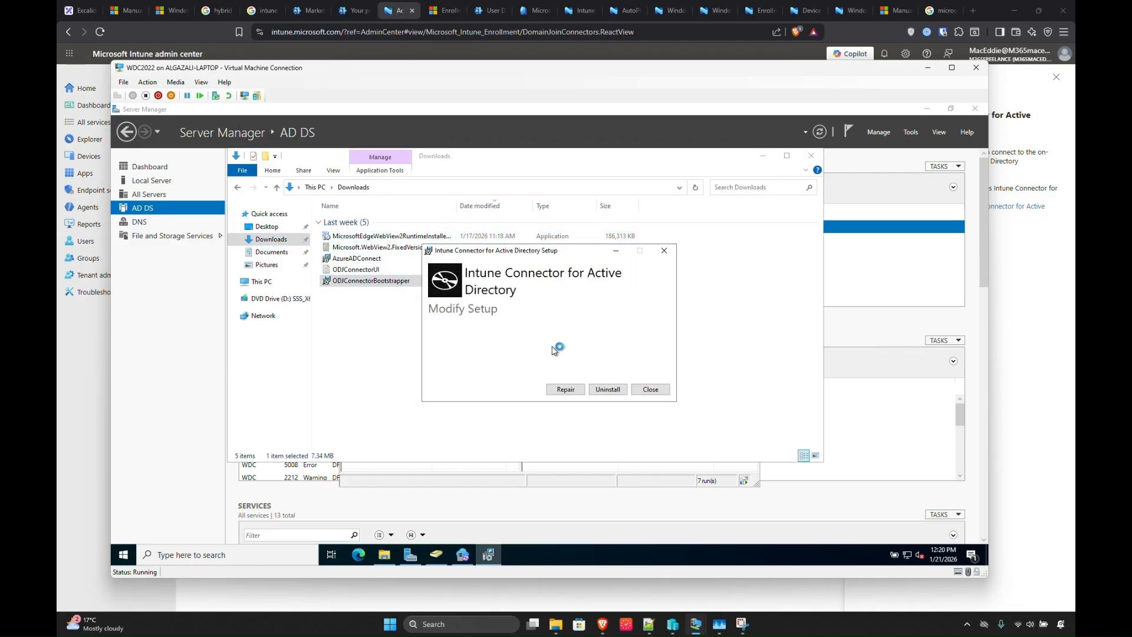
pyautogui.click(649, 389)
pyautogui.click(551, 366)
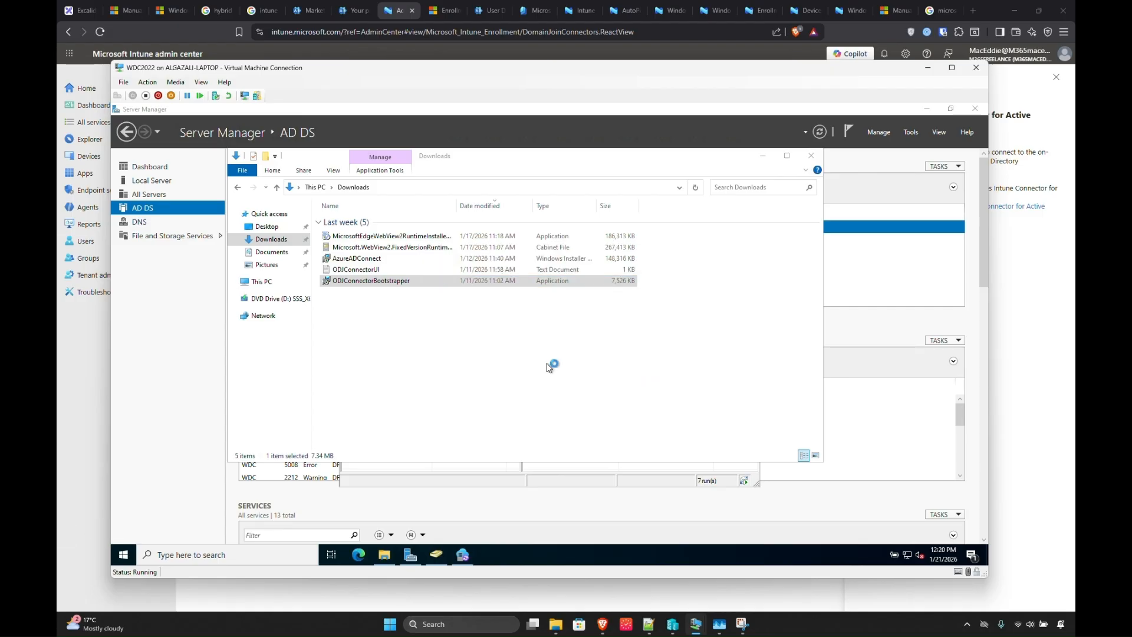
pyautogui.click(425, 330)
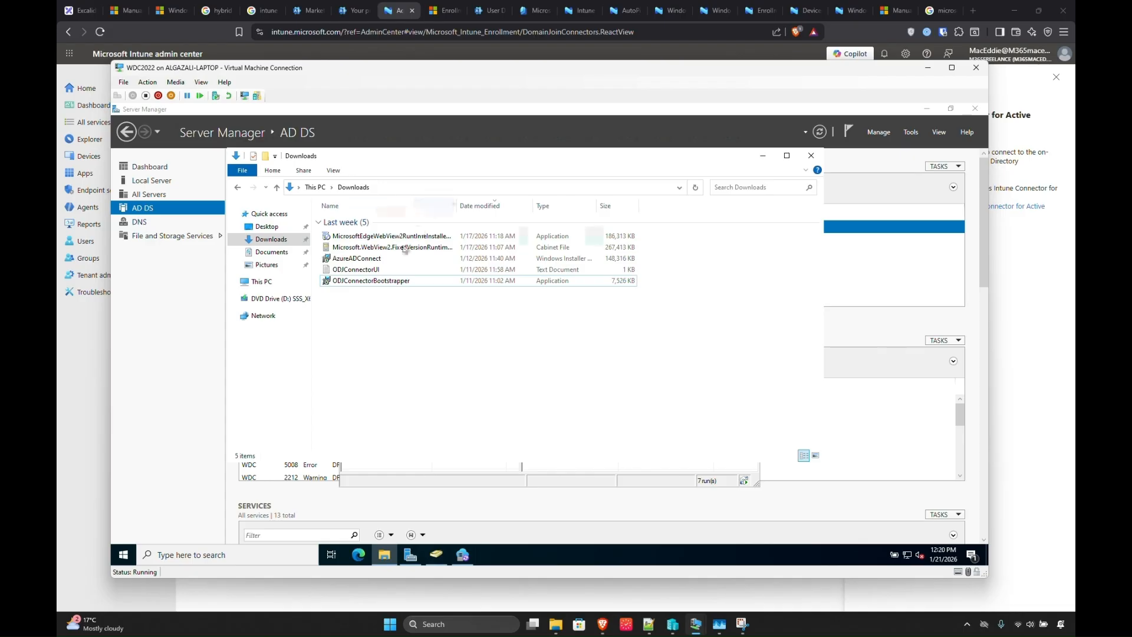
pyautogui.click(132, 559)
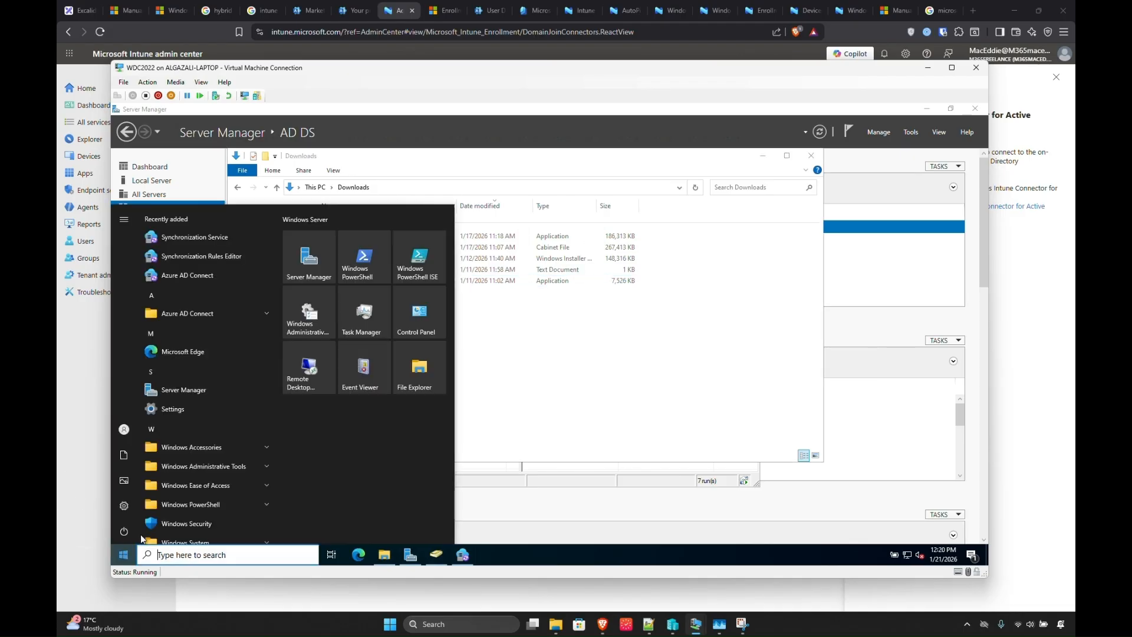
pyautogui.write('intun')
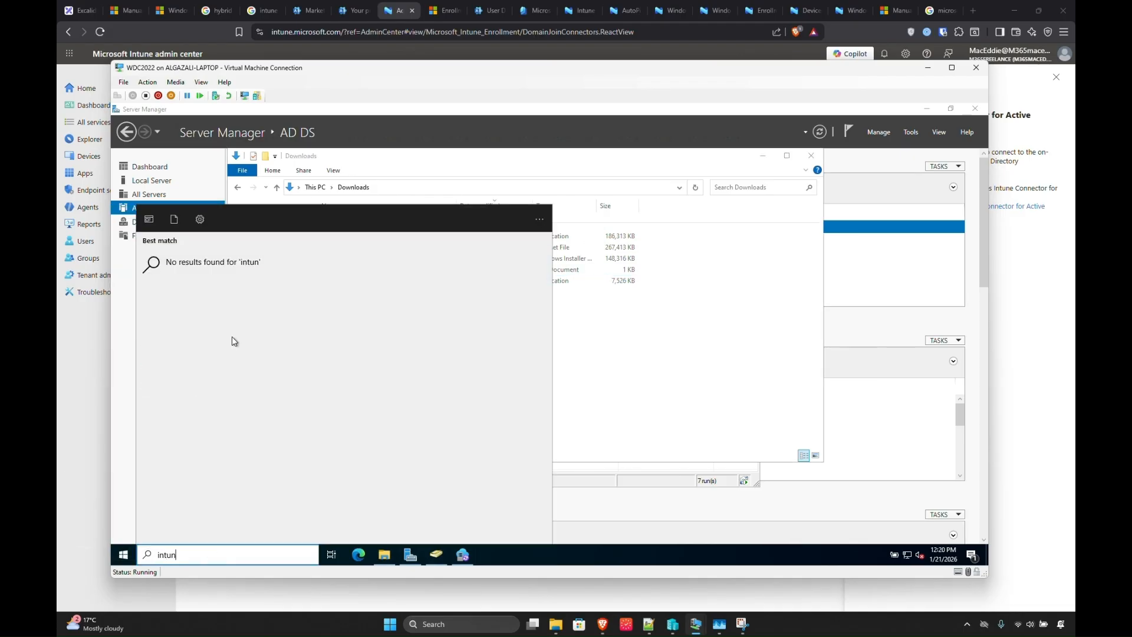
pyautogui.write('e')
pyautogui.click(647, 360)
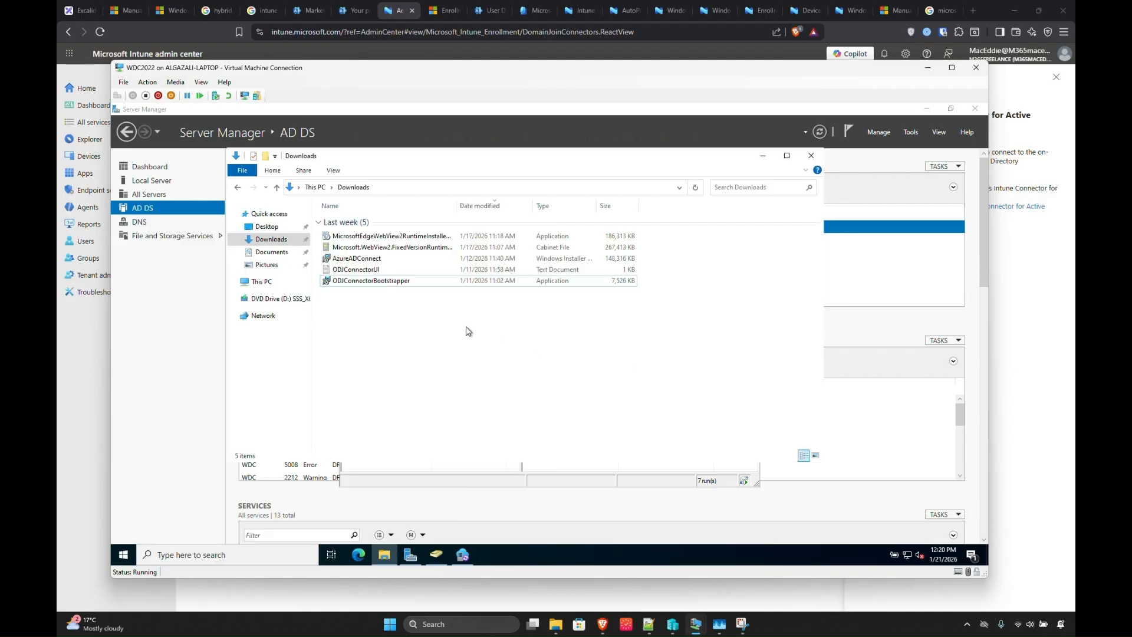
# Rerun ODJConnectorBootstrapper, accept the license, install the connector and choose Configure Now.
pyautogui.click(371, 280)
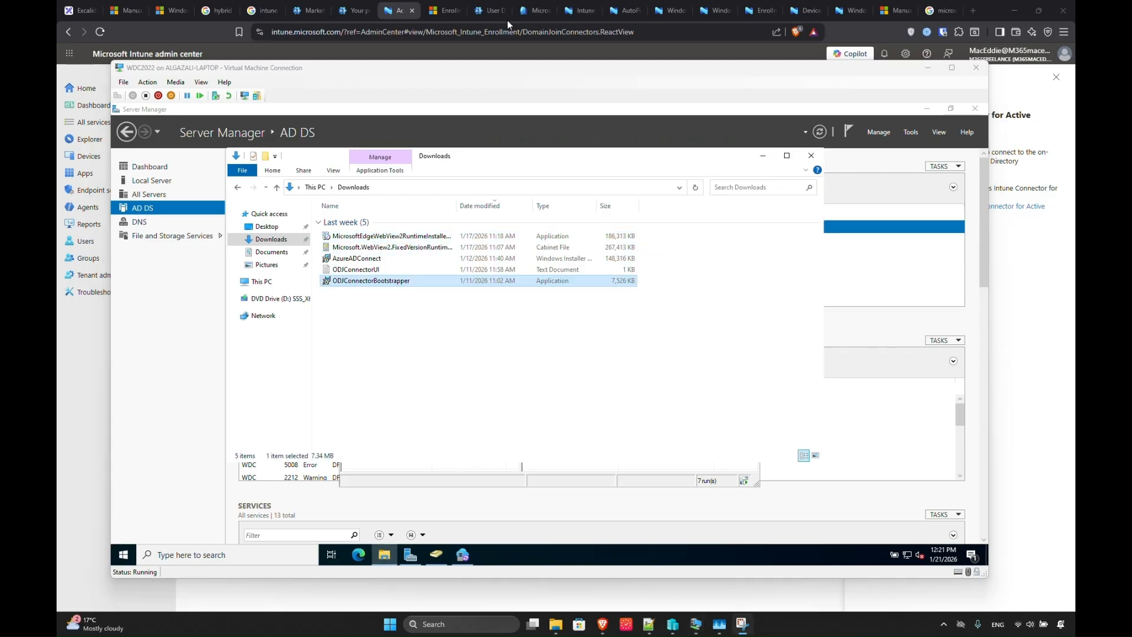
pyautogui.click(387, 352)
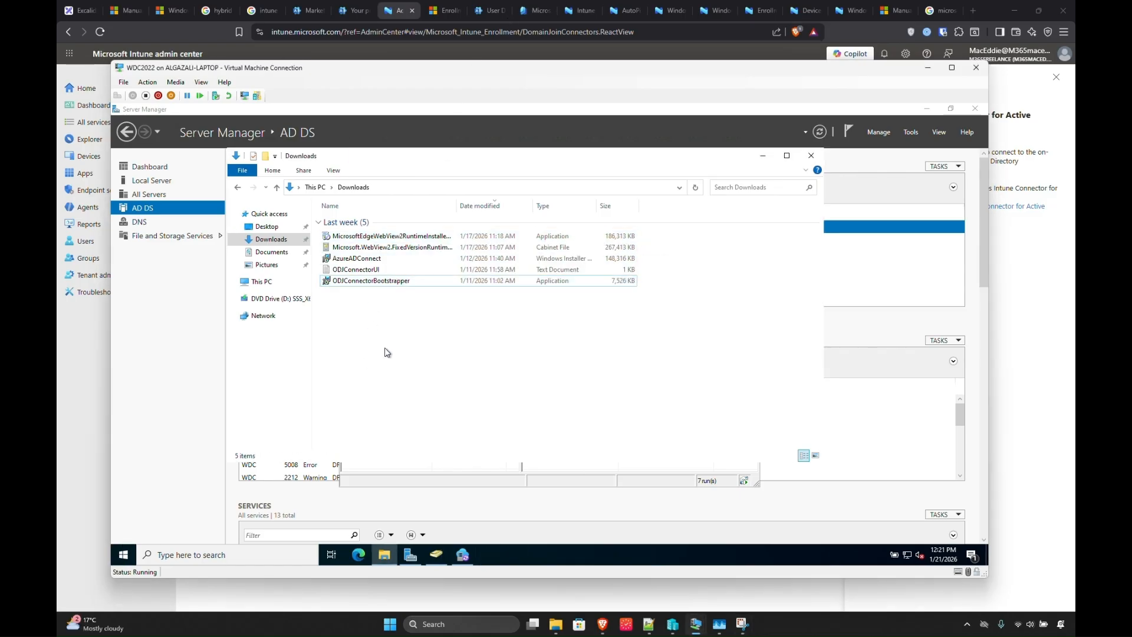
pyautogui.doubleClick(372, 281)
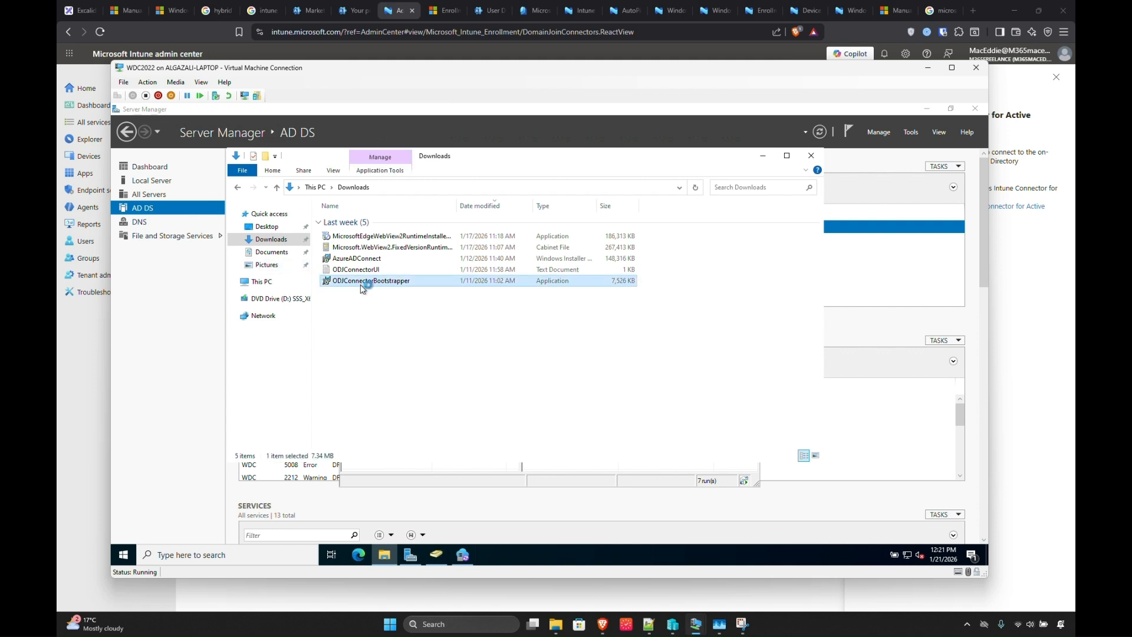
pyautogui.click(535, 374)
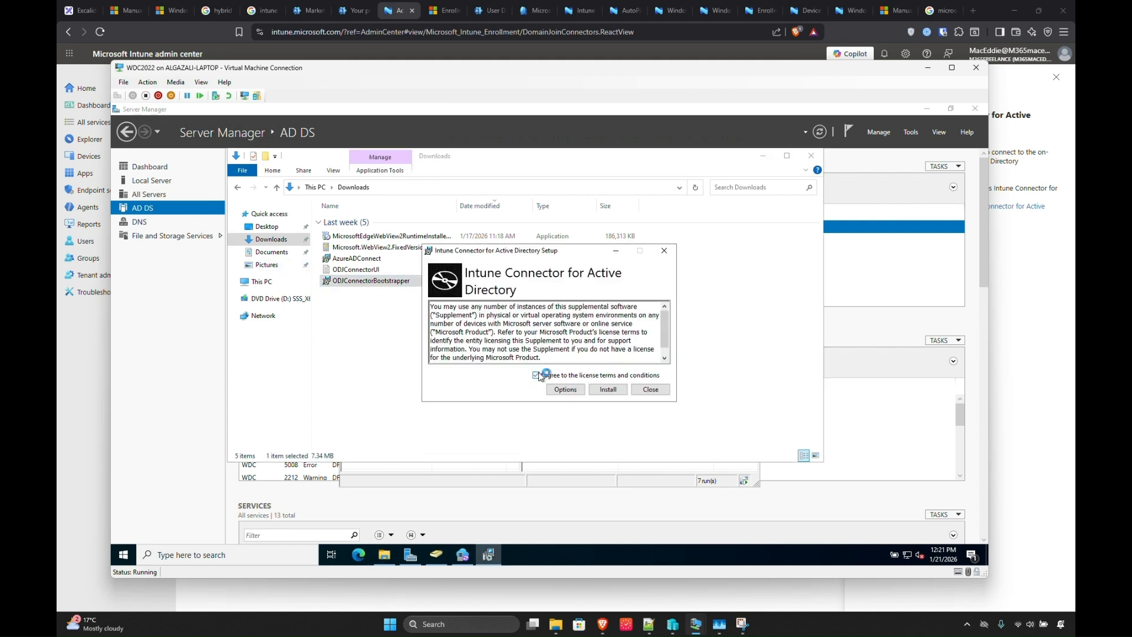
pyautogui.click(610, 390)
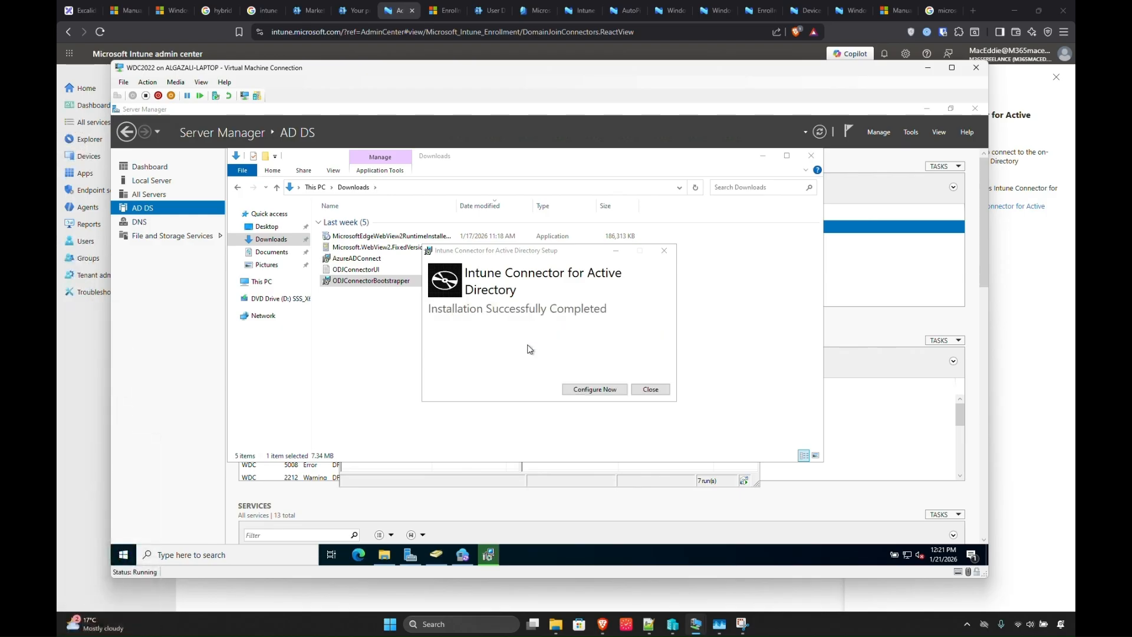
pyautogui.click(595, 389)
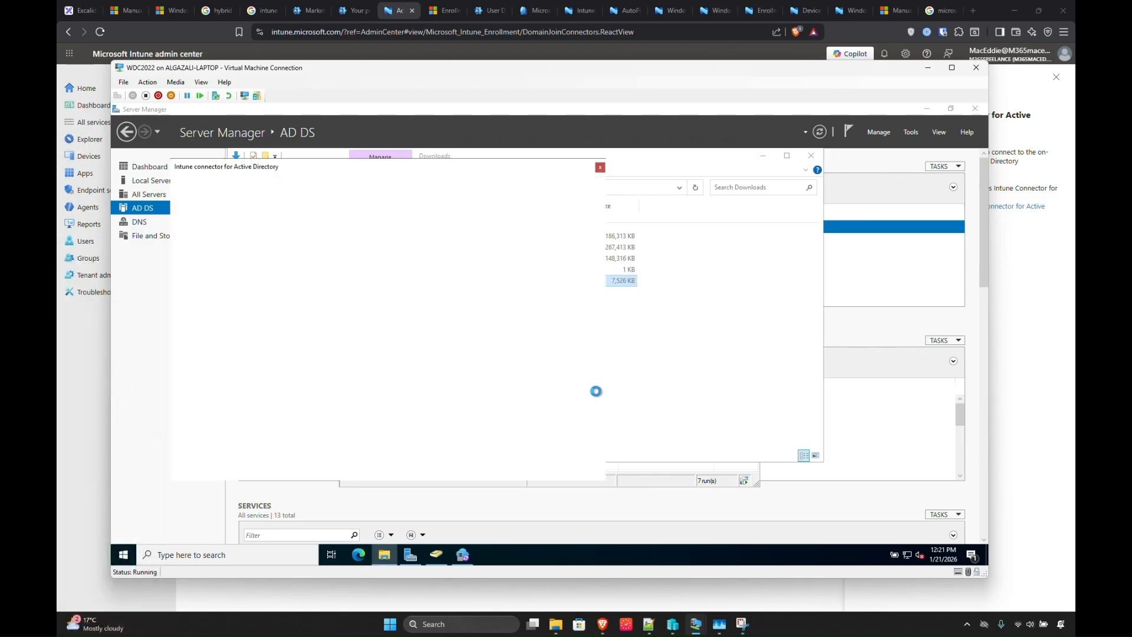
# Enroll the Intune Connector for Active Directory by signing in with the tenant admin account.
pyautogui.click(491, 265)
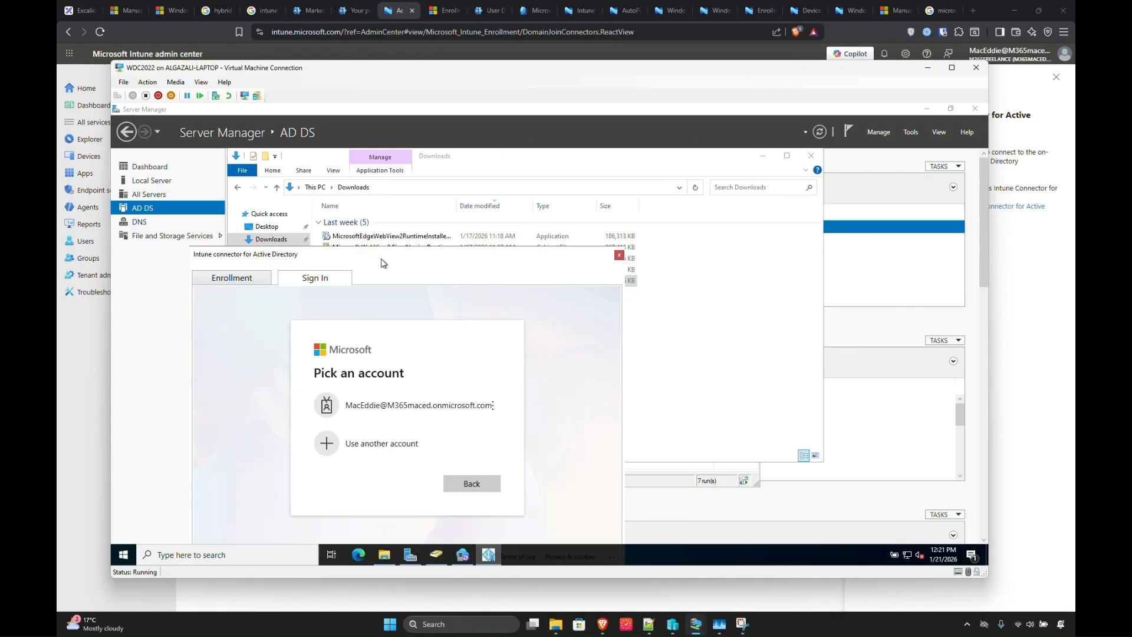
pyautogui.moveTo(381, 258); pyautogui.dragTo(521, 201)
pyautogui.click(524, 355)
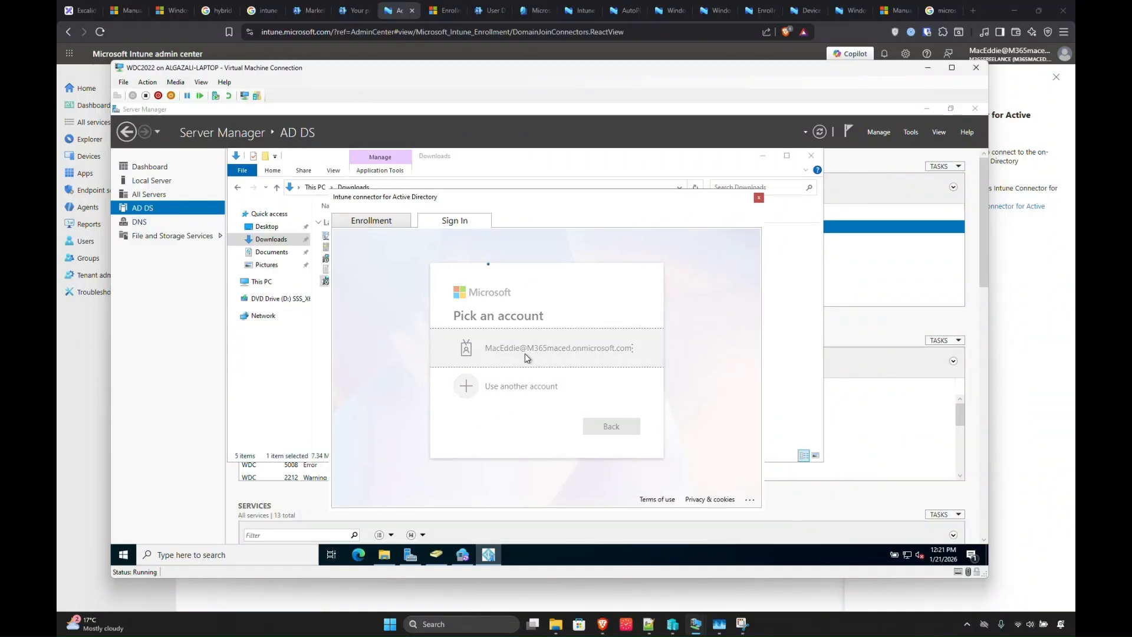
pyautogui.write('********')
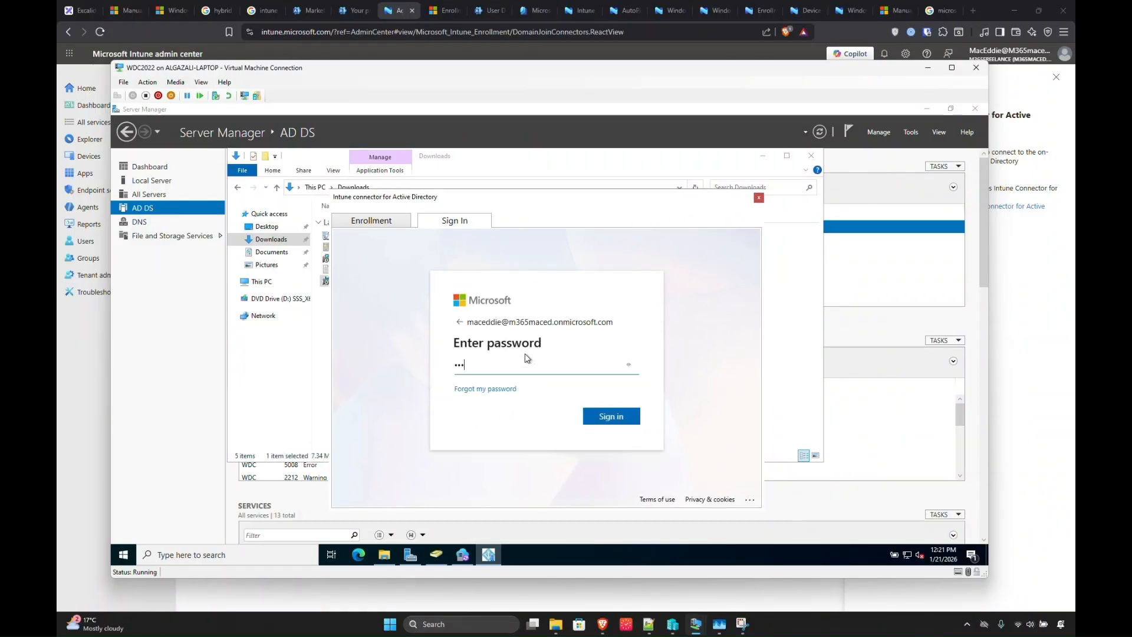
pyautogui.press('Return')
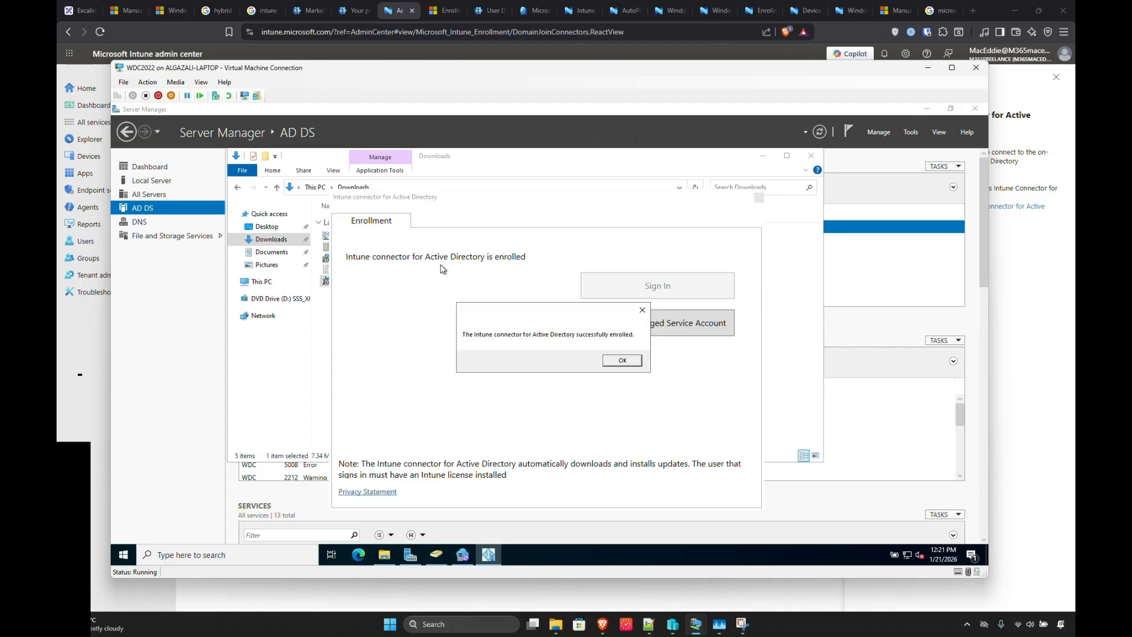
pyautogui.click(623, 362)
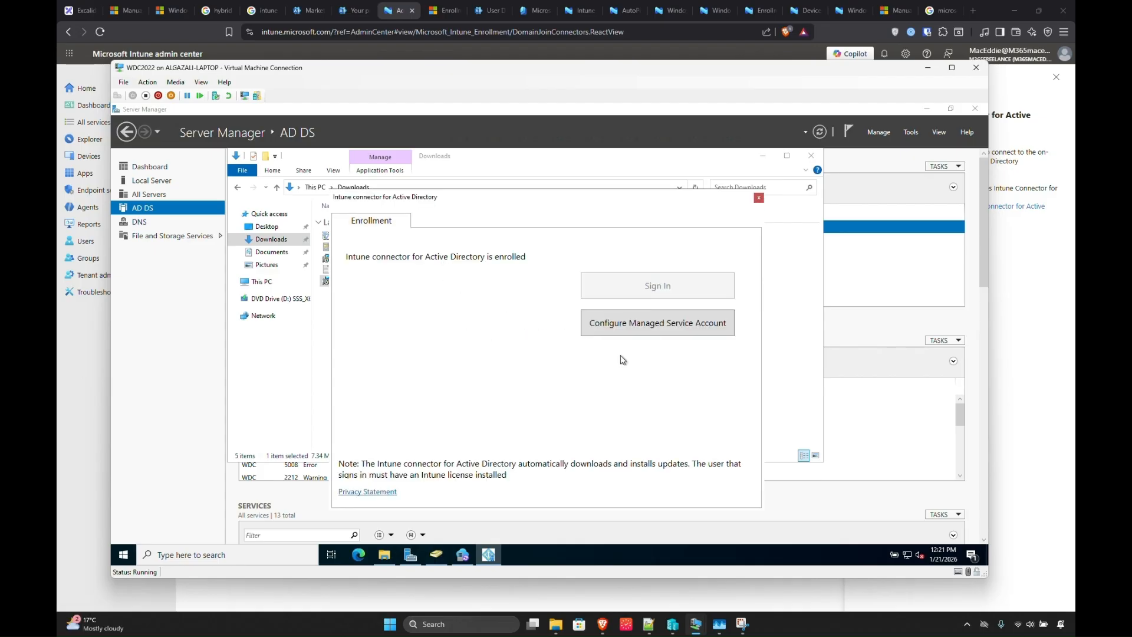
# Configure the connector's managed service account, then return to the Excalidraw setup notes.
pyautogui.click(634, 325)
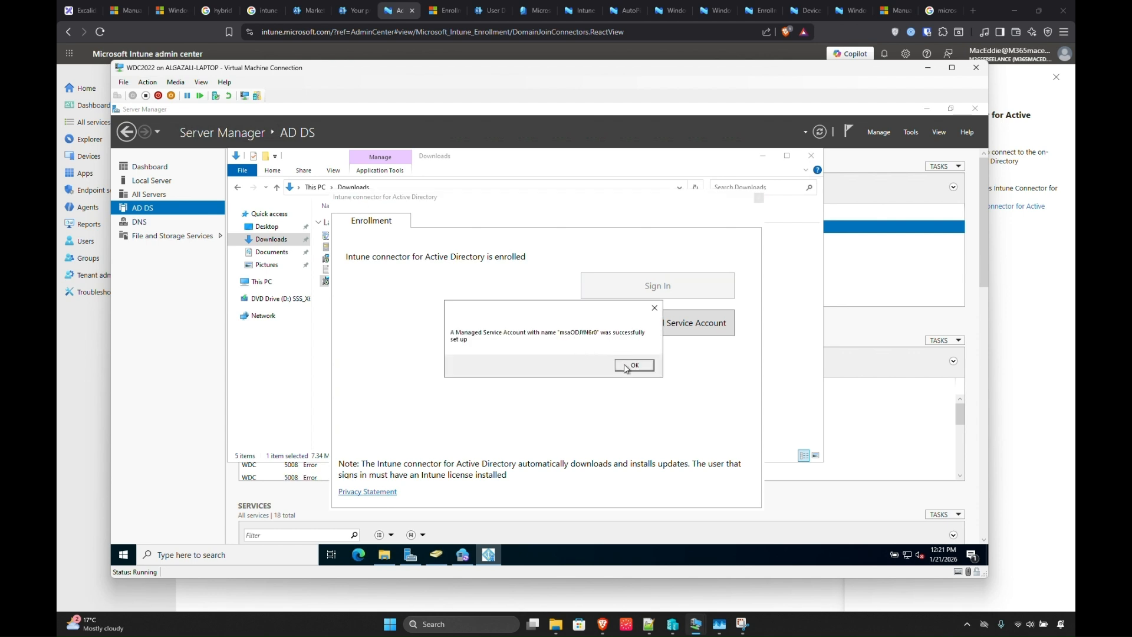
pyautogui.click(629, 367)
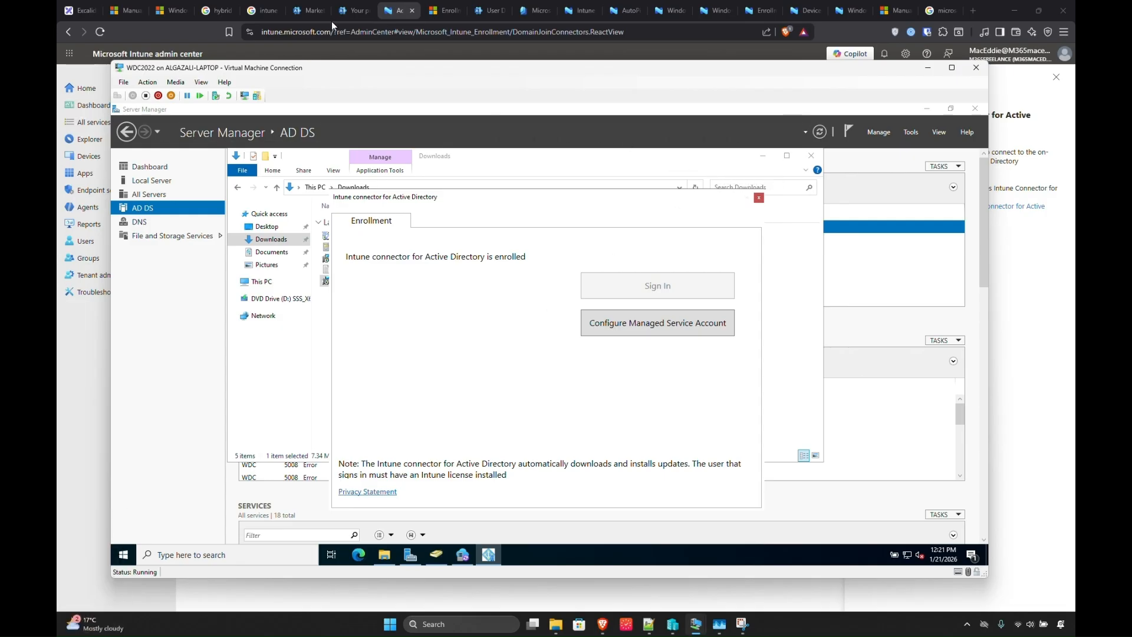
pyautogui.click(82, 10)
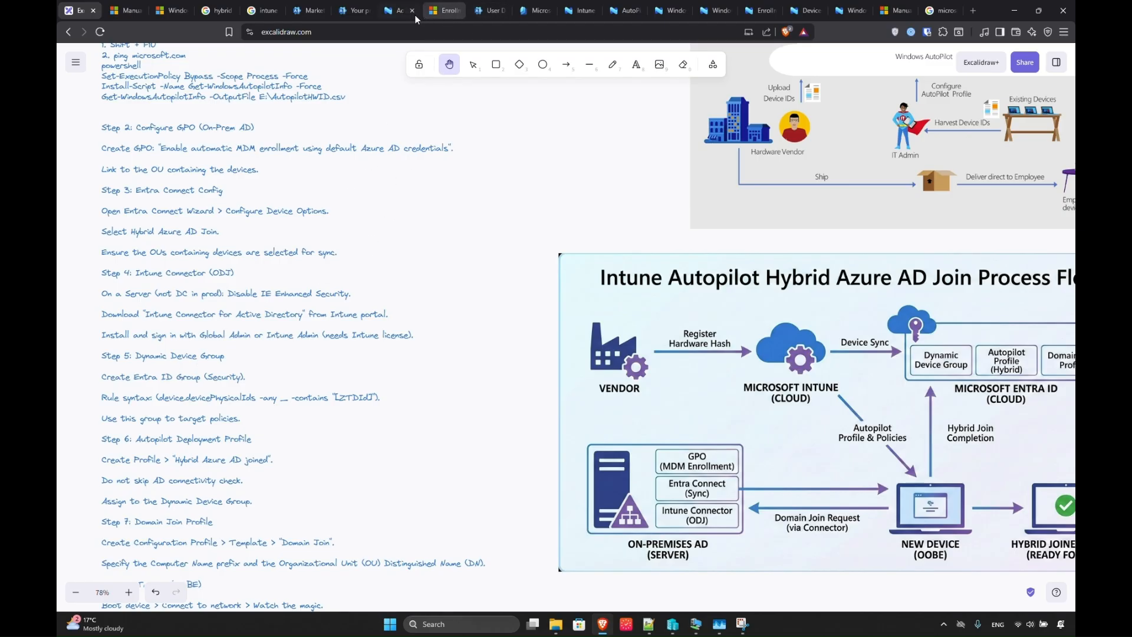
# Refresh the connector list to see the new WDC connector as Active, then return to Windows Enrollment.
pyautogui.click(390, 14)
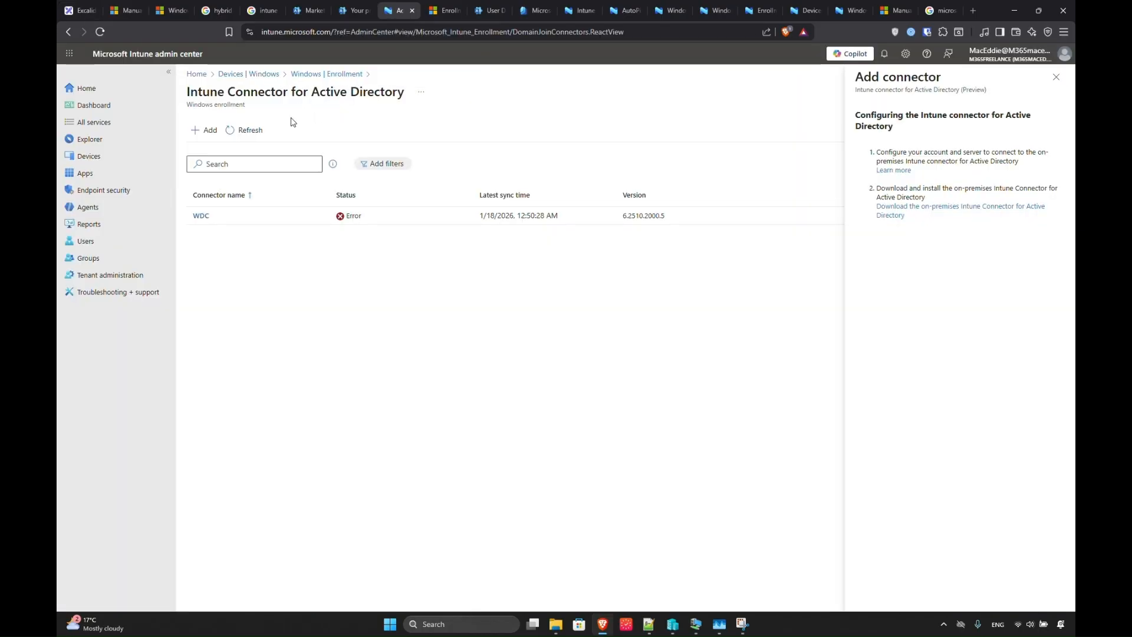
pyautogui.click(242, 130)
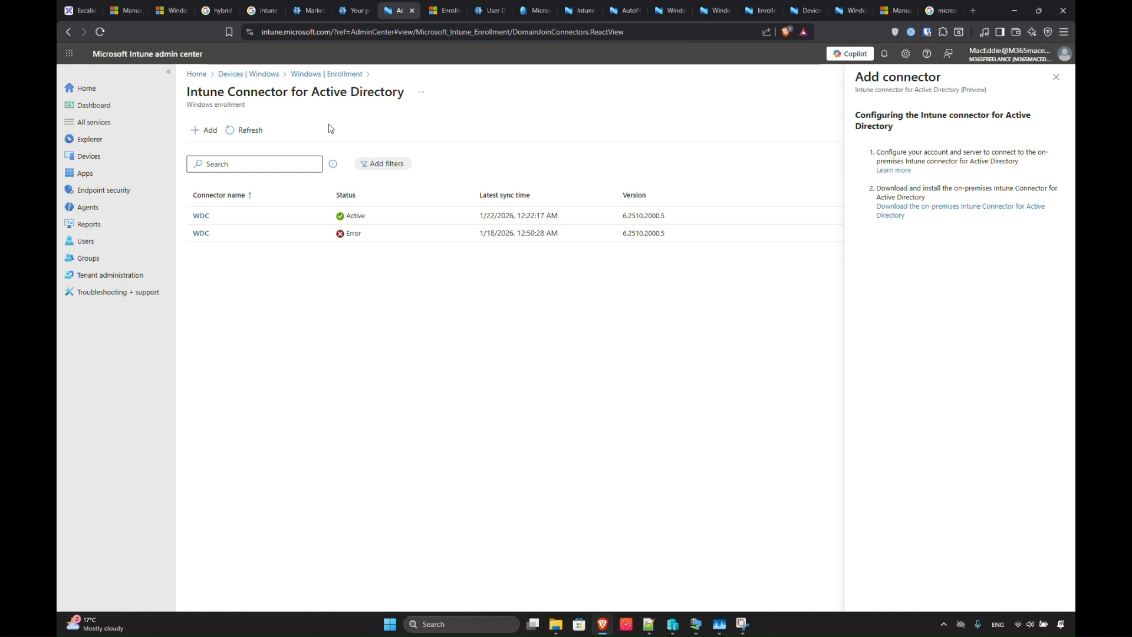
pyautogui.moveTo(484, 217); pyautogui.dragTo(537, 217)
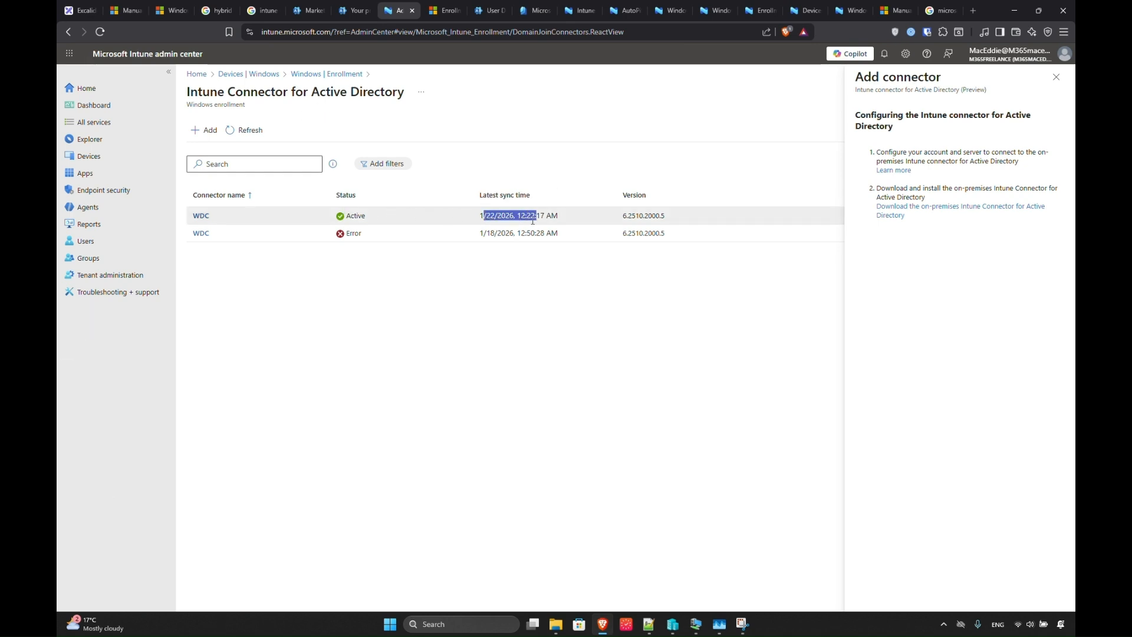
pyautogui.click(345, 16)
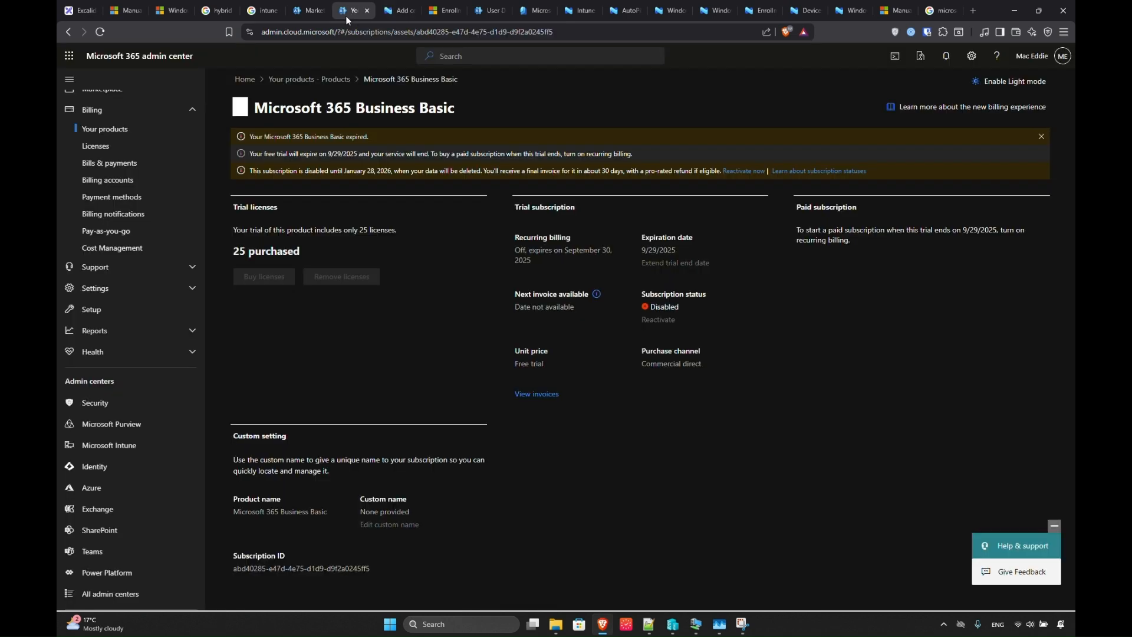
pyautogui.click(399, 13)
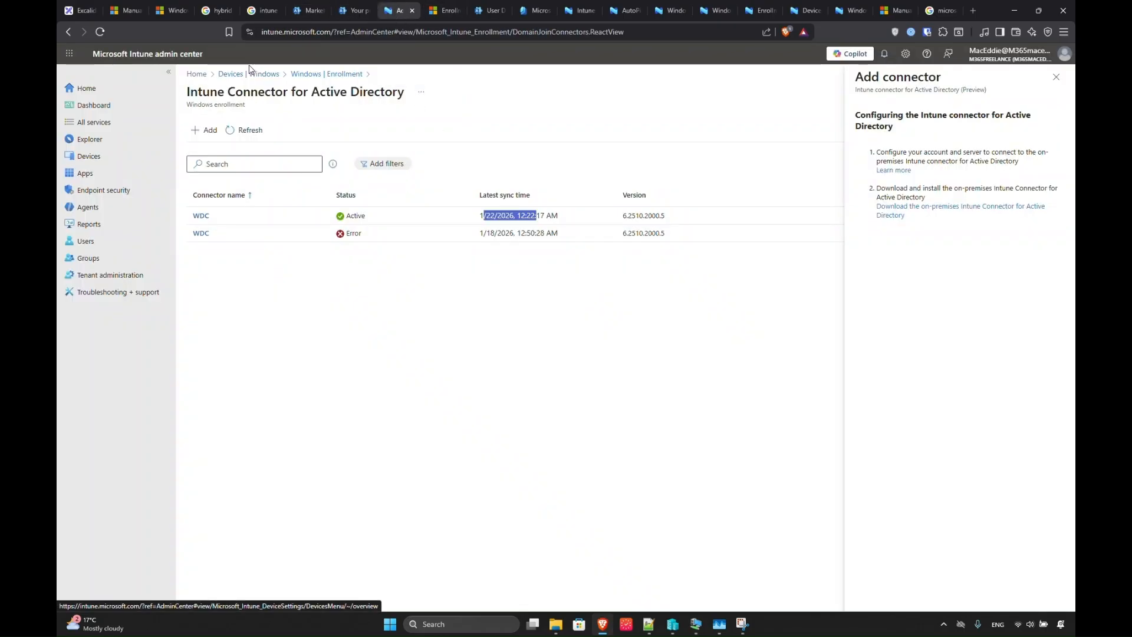
pyautogui.click(292, 74)
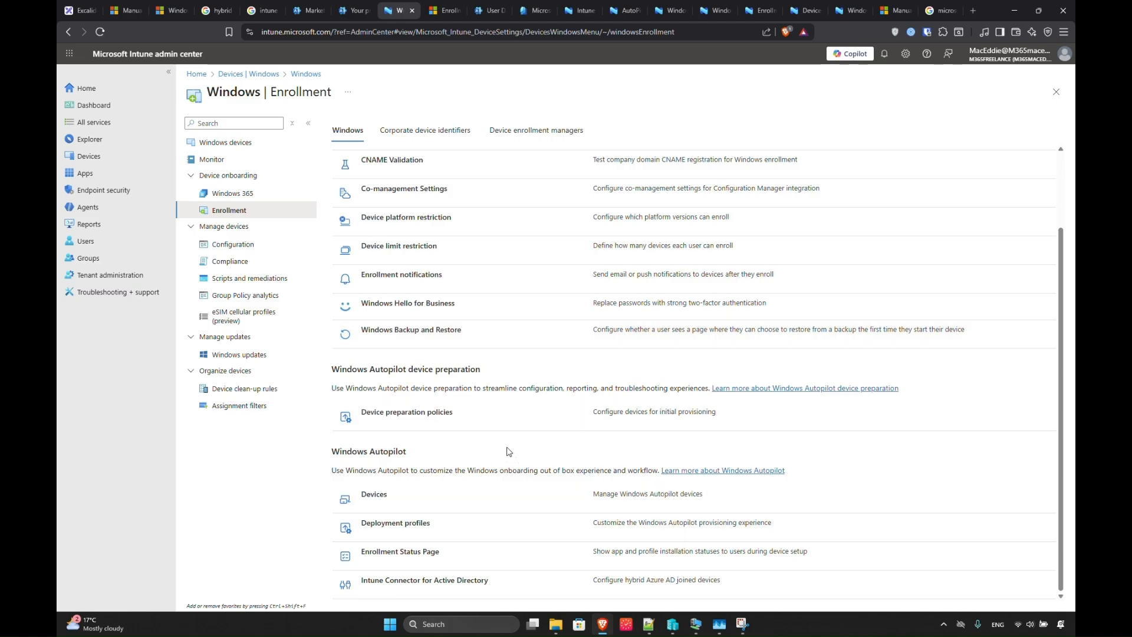
pyautogui.click(97, 11)
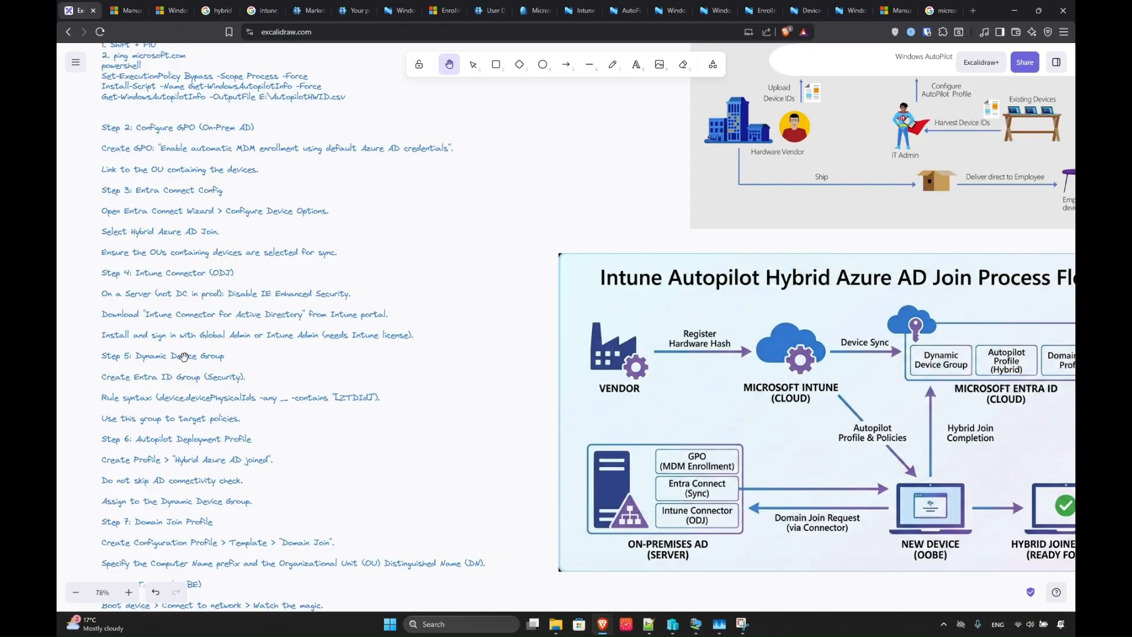
pyautogui.moveTo(697, 554); pyautogui.dragTo(629, 502)
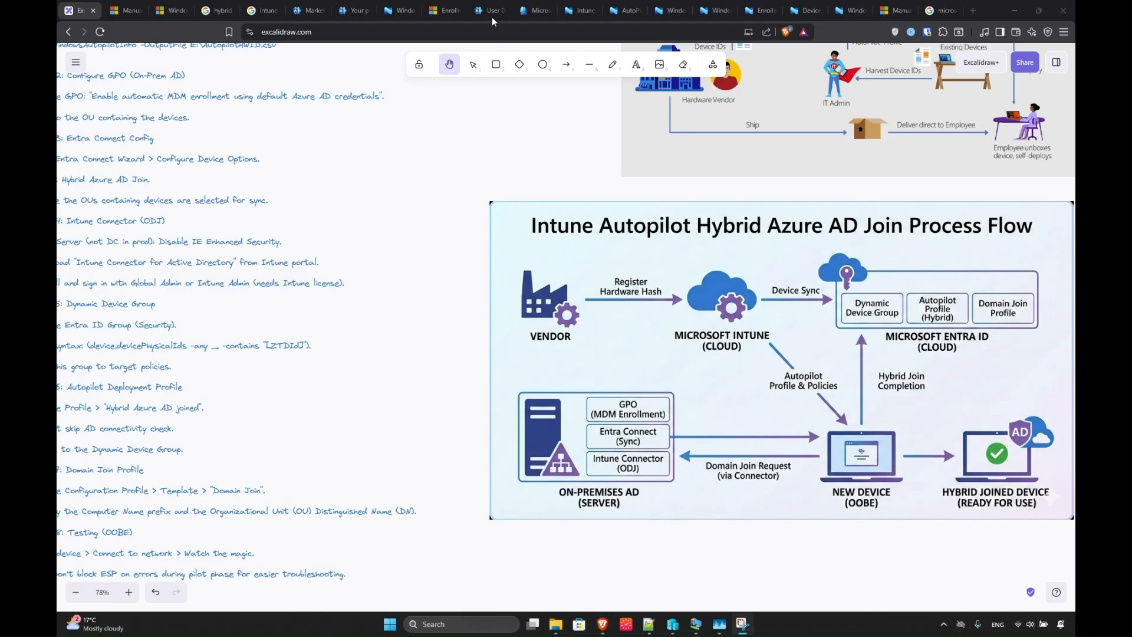
pyautogui.click(394, 16)
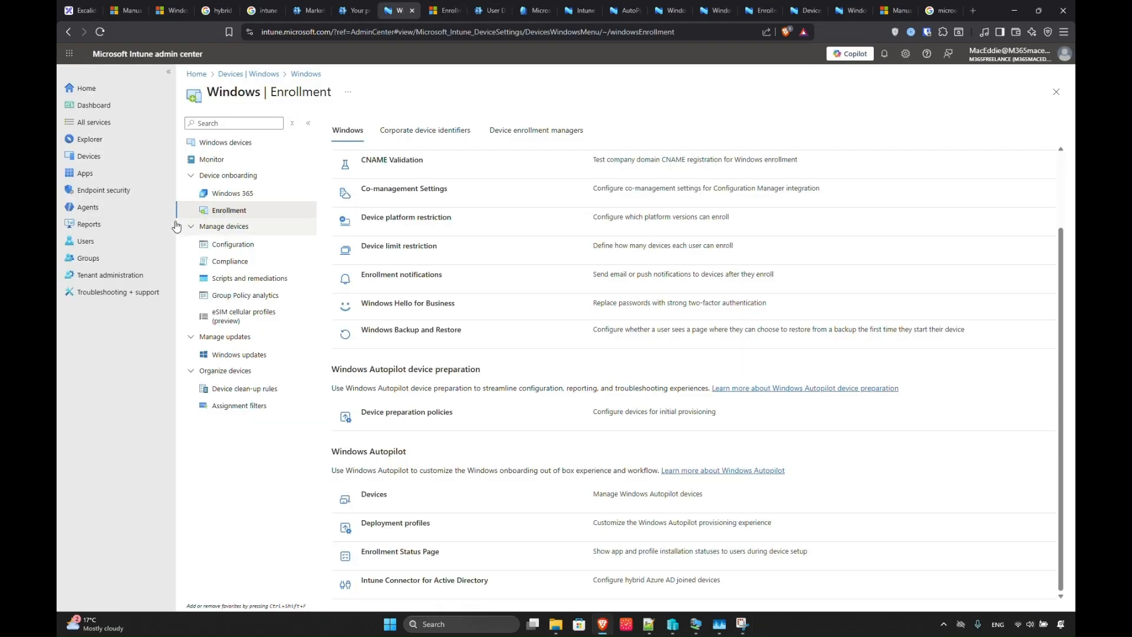
# Start a new group from the Groups overview and name it 'AutoPilot-Device1'.
pyautogui.click(91, 258)
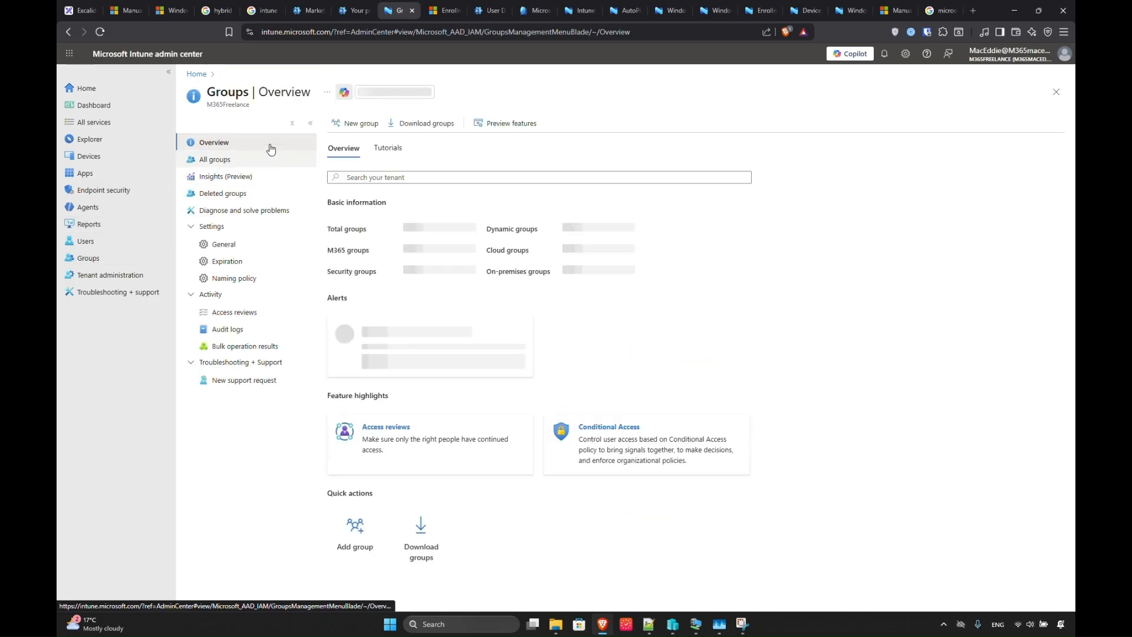
pyautogui.click(351, 131)
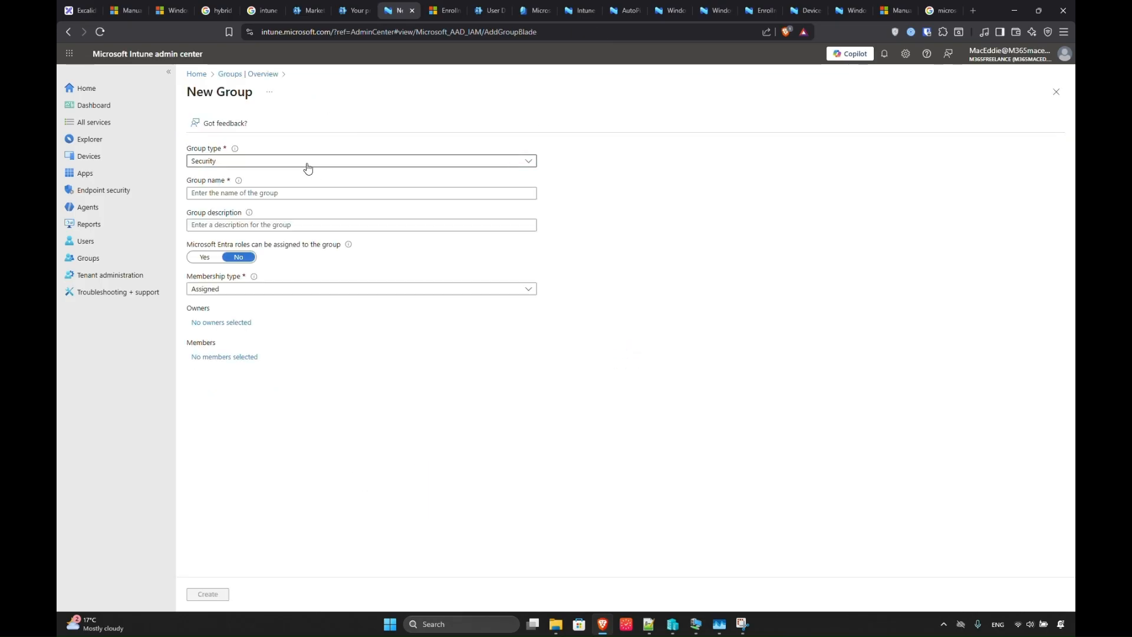
pyautogui.click(257, 194)
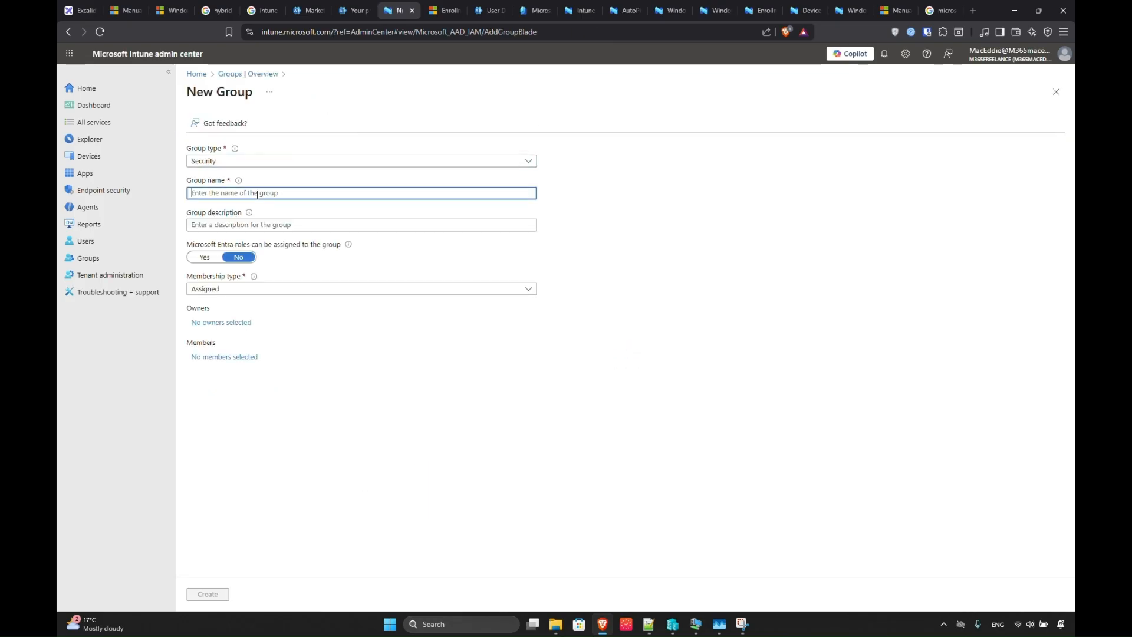
pyautogui.write('Auto')
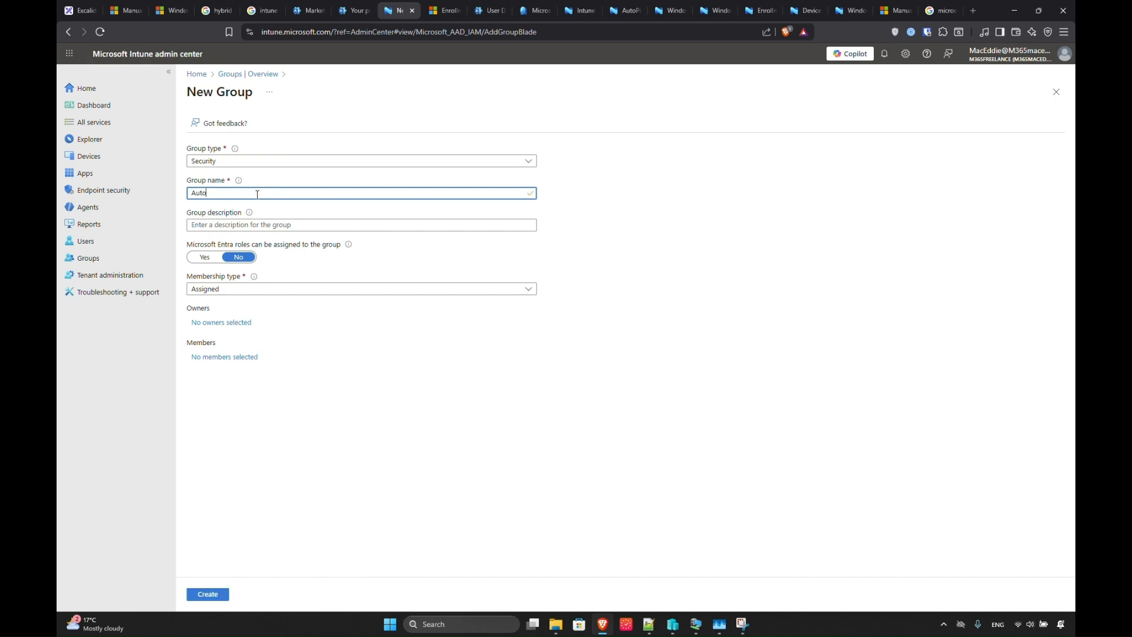
pyautogui.write('Po')
pyautogui.press('BackSpace')
pyautogui.write('i')
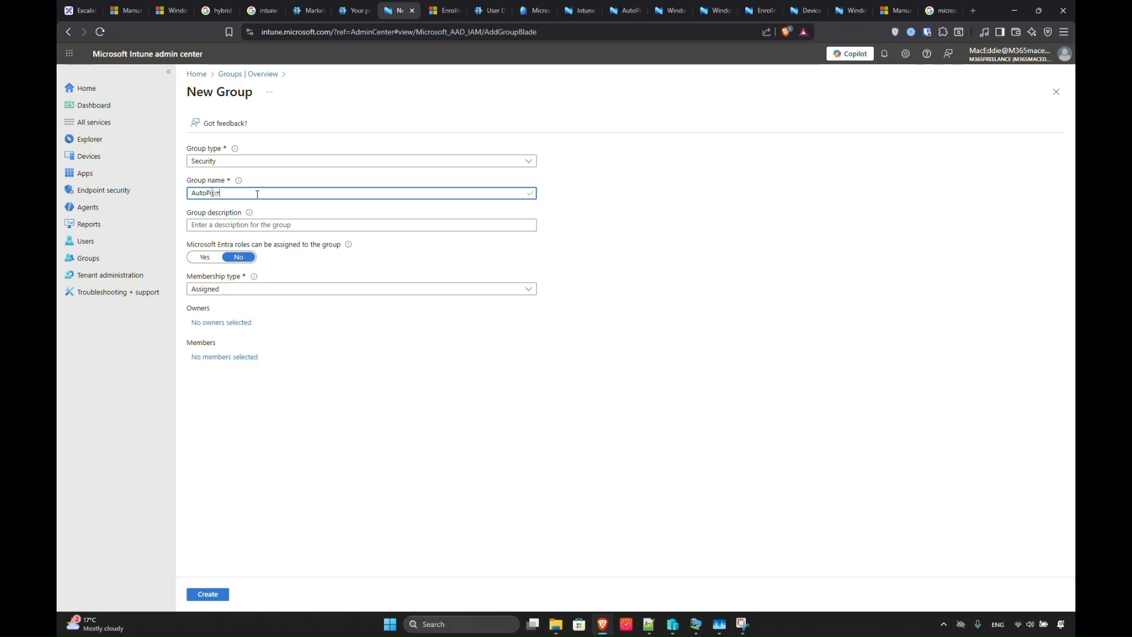
pyautogui.write('lot-Dev')
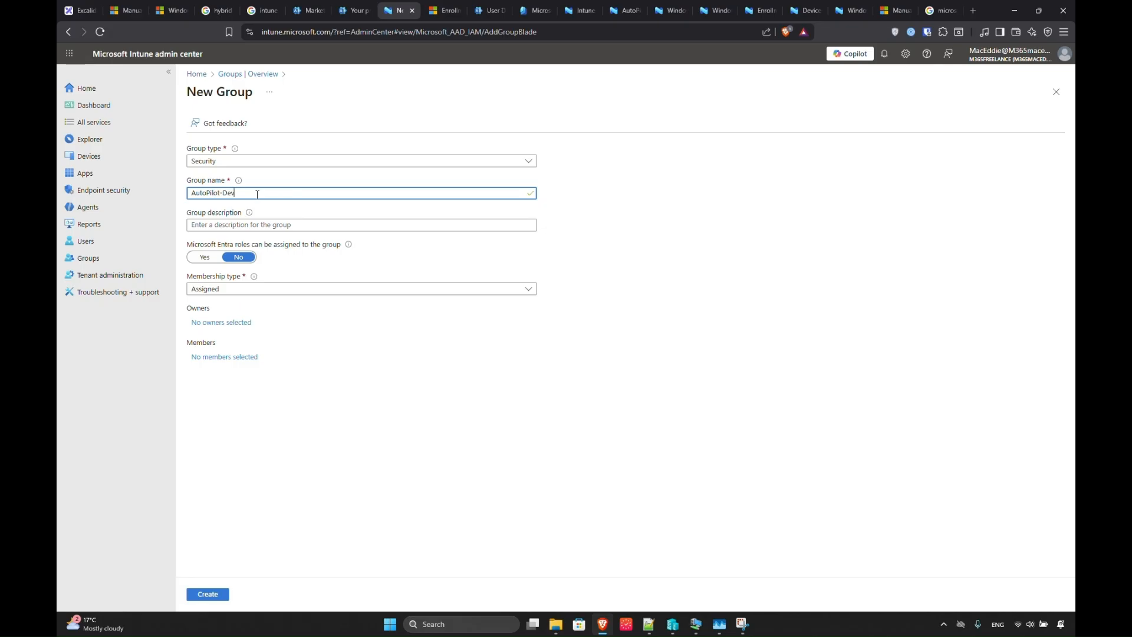
pyautogui.write('ice1')
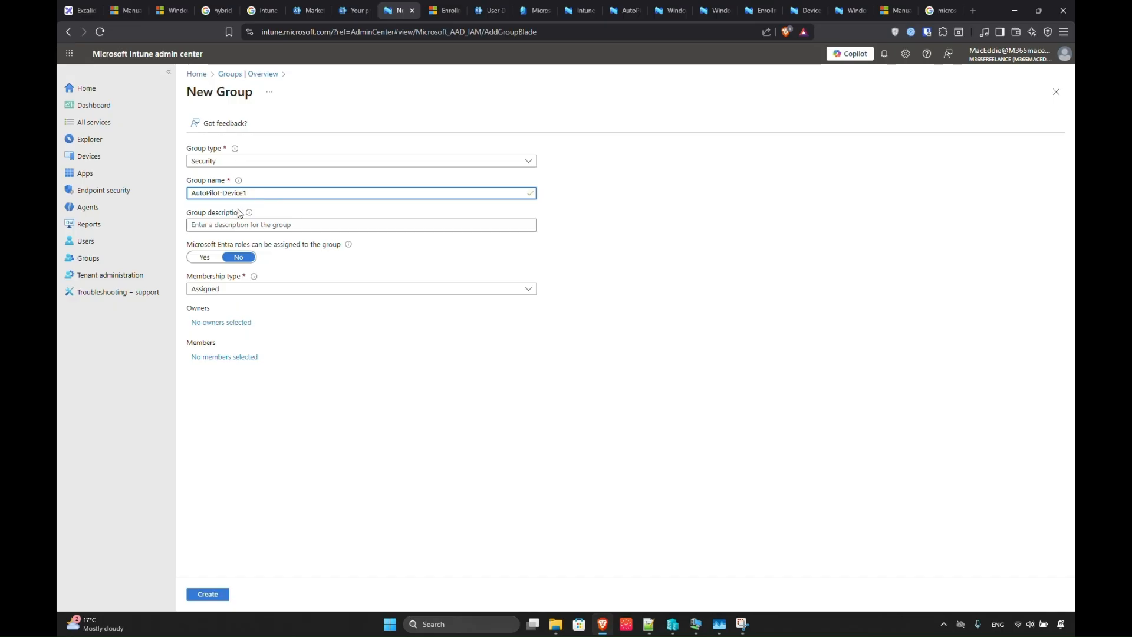
pyautogui.click(204, 227)
# Set the group's membership type to Dynamic Device and open the dynamic query rule builder.
pyautogui.click(206, 289)
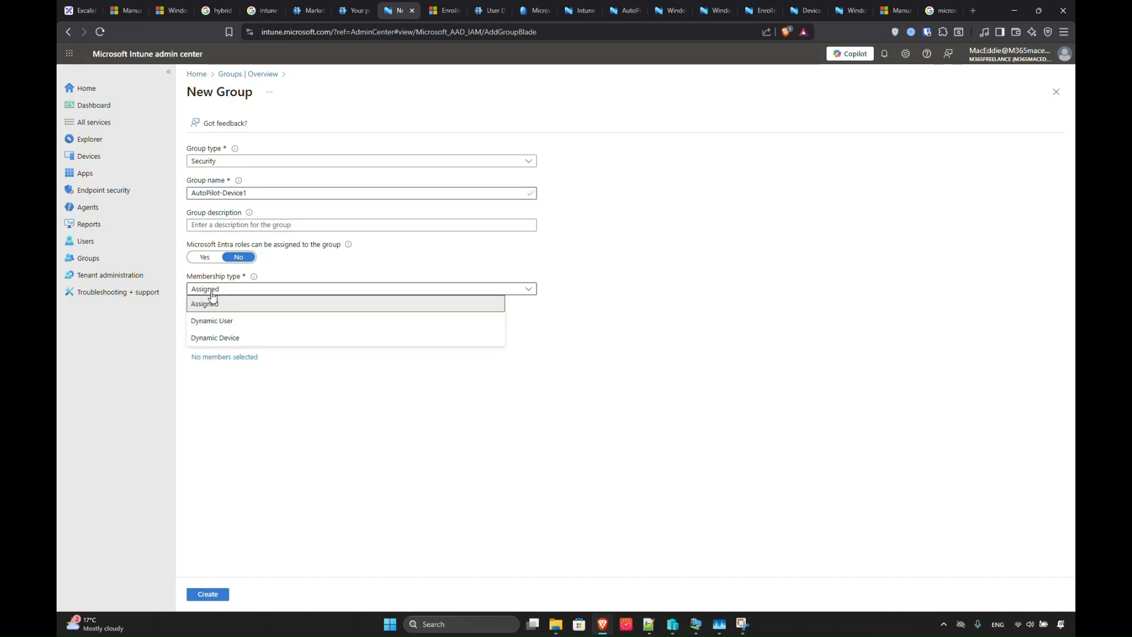
pyautogui.click(213, 337)
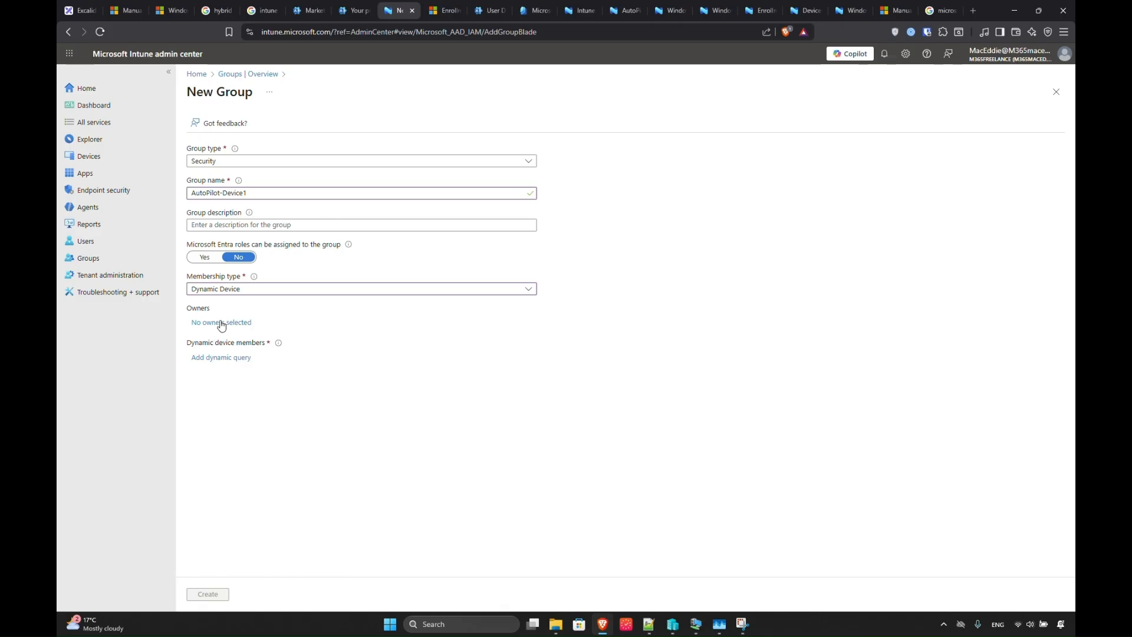
pyautogui.click(221, 358)
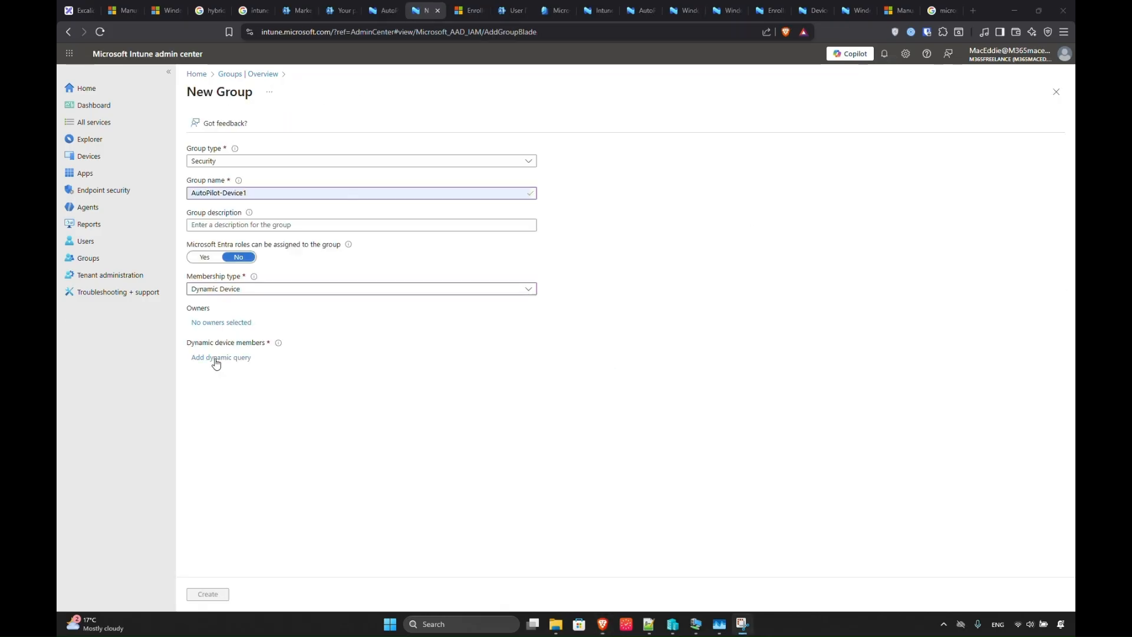
pyautogui.click(216, 359)
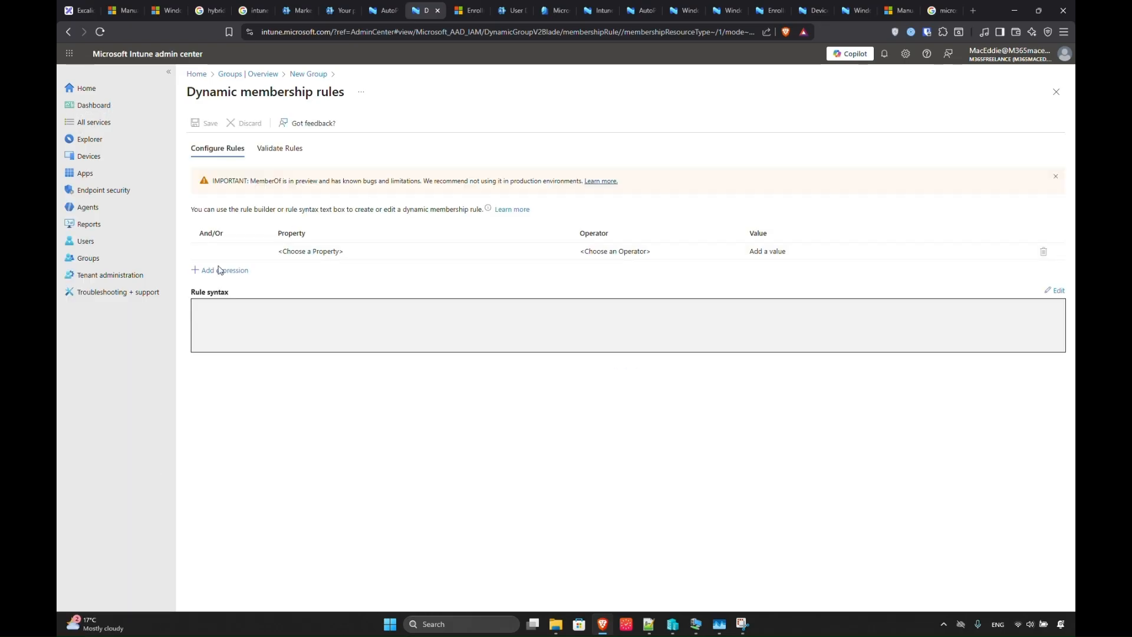
# Paste the devicePhysicalIds ZTDId membership rule into the rule syntax editor.
pyautogui.click(225, 272)
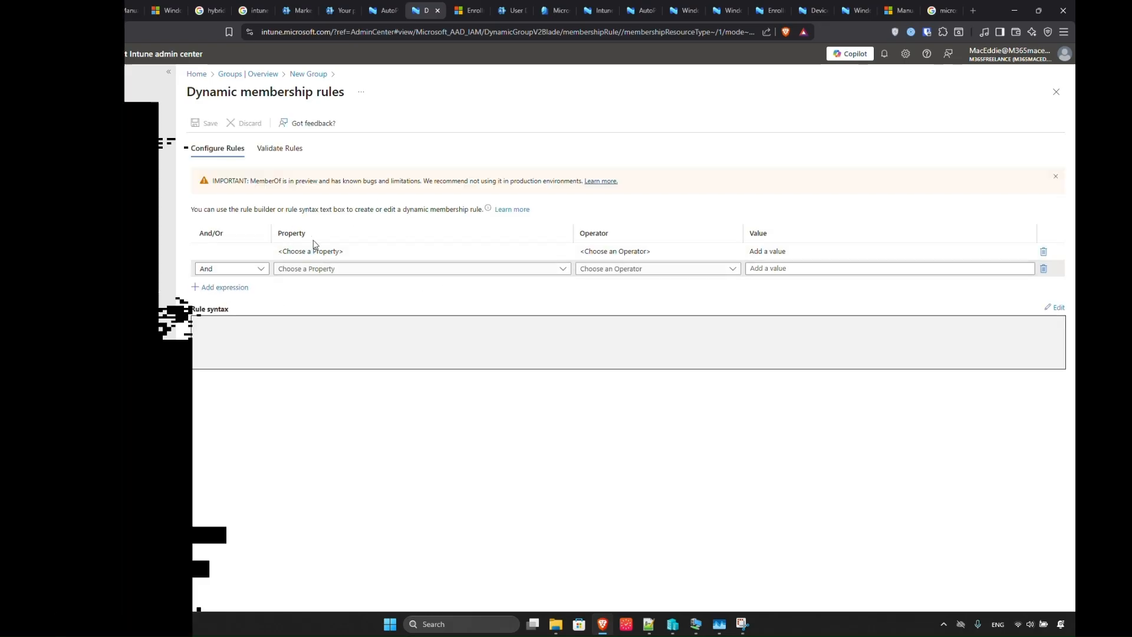
pyautogui.click(1043, 270)
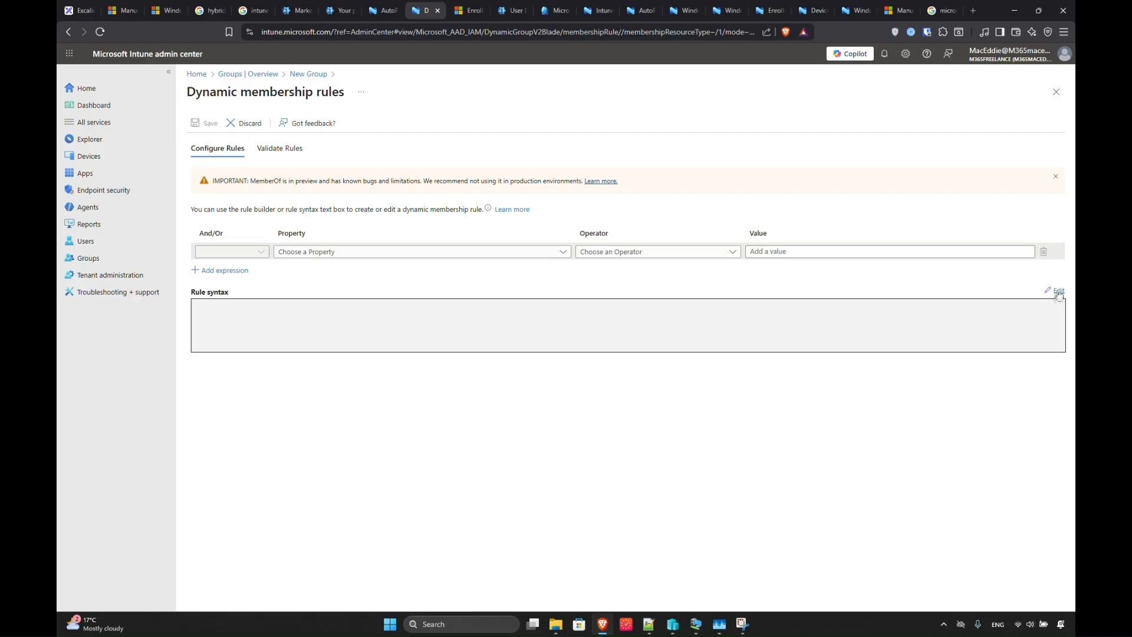
pyautogui.click(1055, 291)
pyautogui.click(678, 194)
pyautogui.write('device.devicePhysicalIds -any _ -contains "[ZTDId]"')
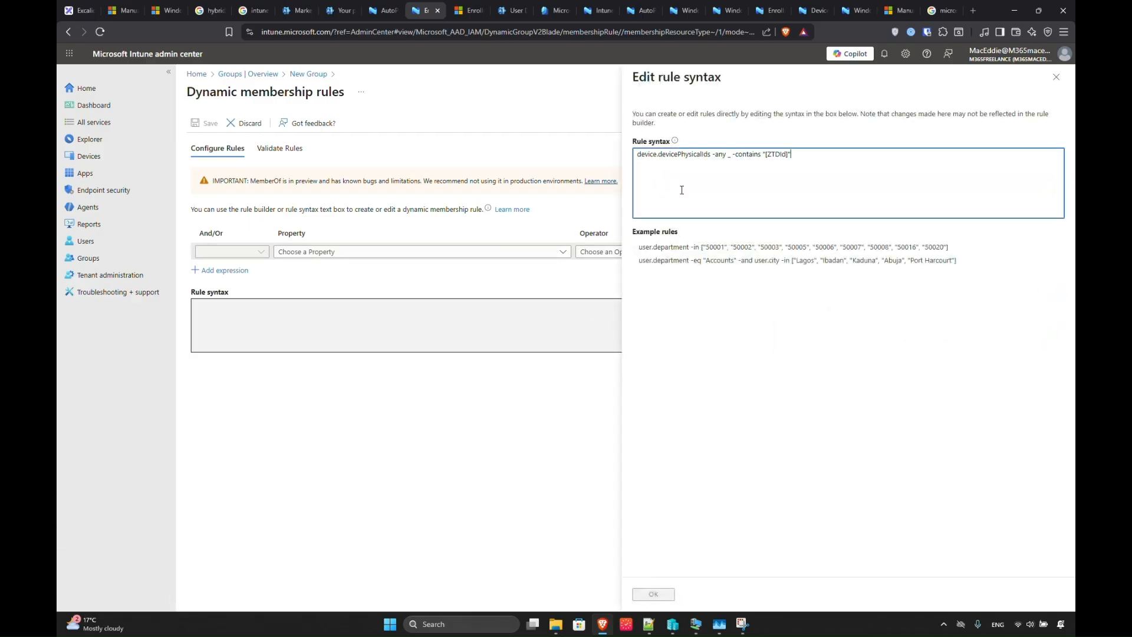
pyautogui.moveTo(792, 157); pyautogui.dragTo(661, 155)
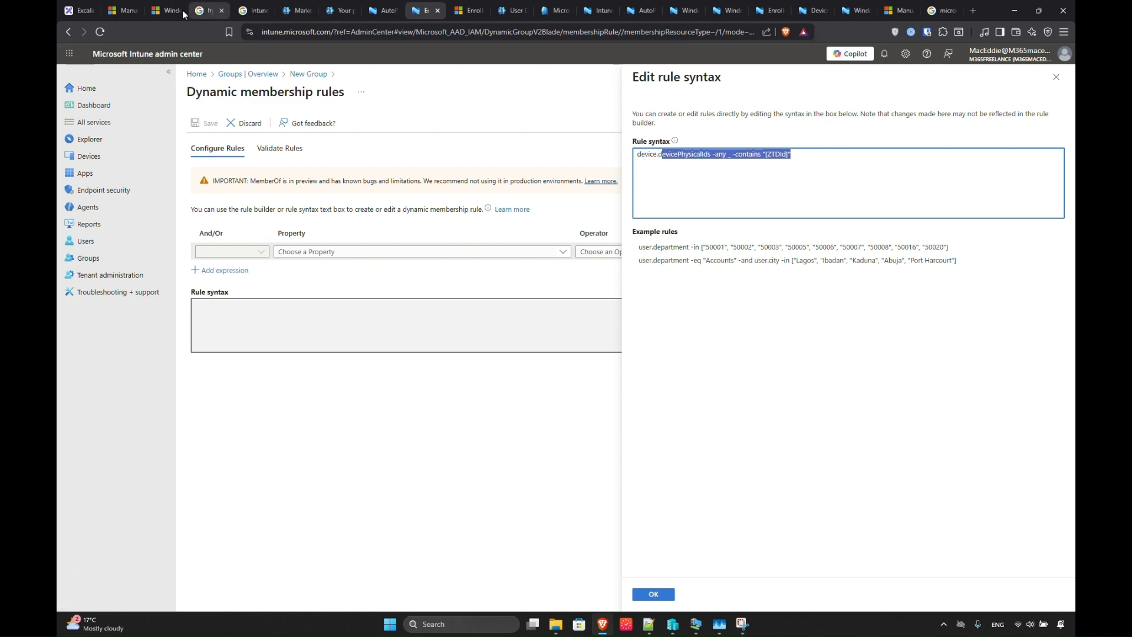
# Leave the rule page without saving and go to the AutoPilotDevices-1 group's properties.
pyautogui.click(80, 13)
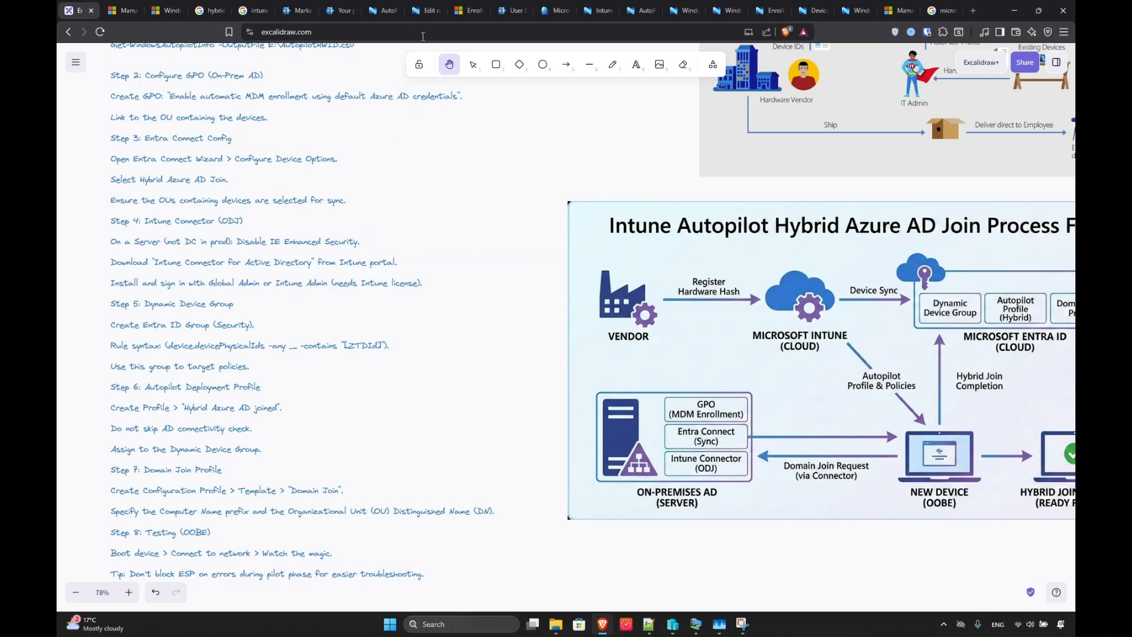
pyautogui.click(427, 11)
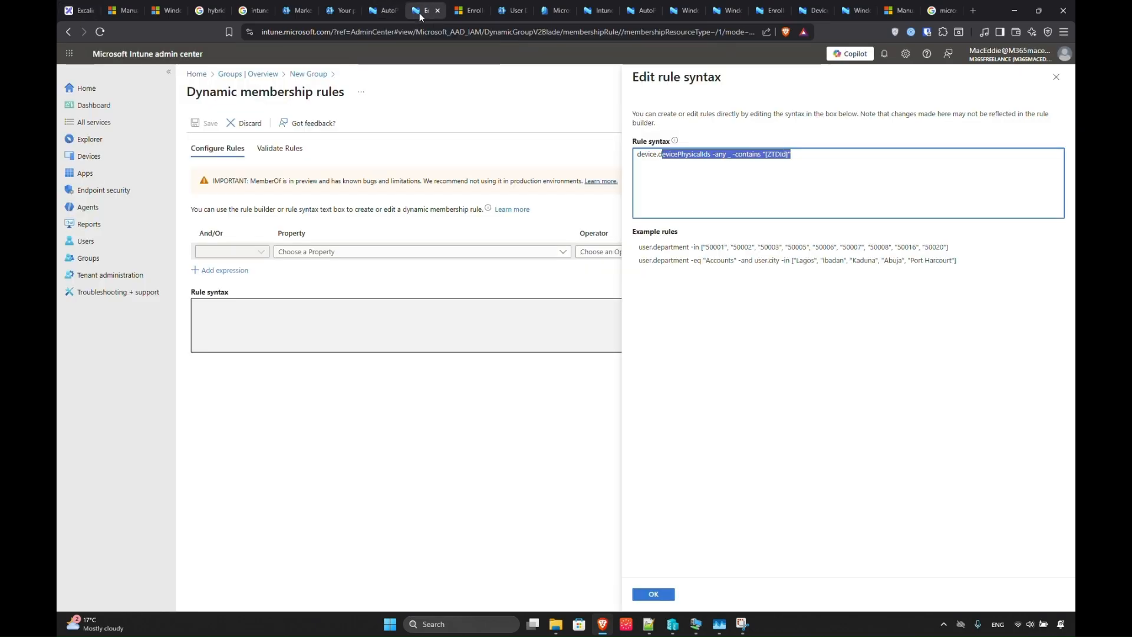
pyautogui.click(437, 11)
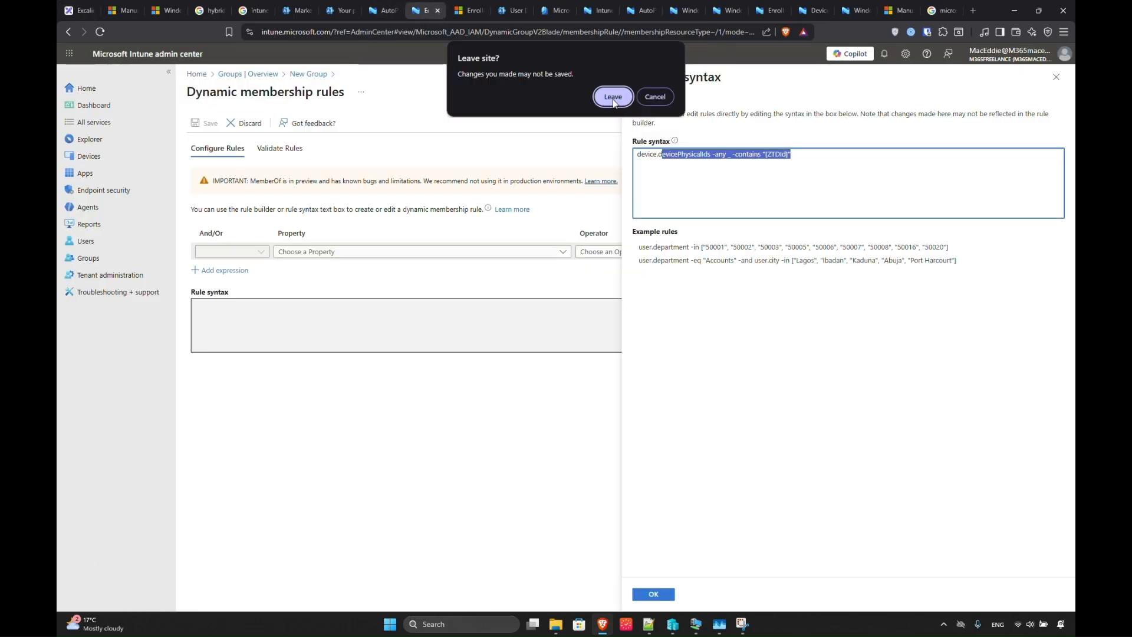
pyautogui.click(613, 96)
pyautogui.click(401, 13)
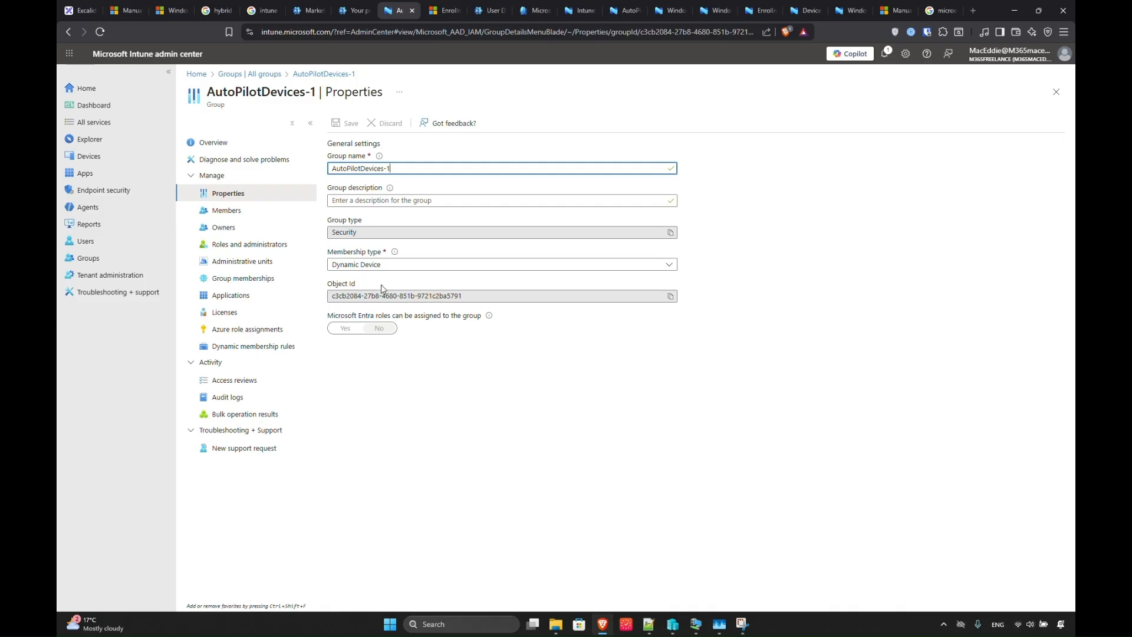
# Check the group's member list, then return to the Autopilot profile wizard's Assignments step.
pyautogui.click(227, 212)
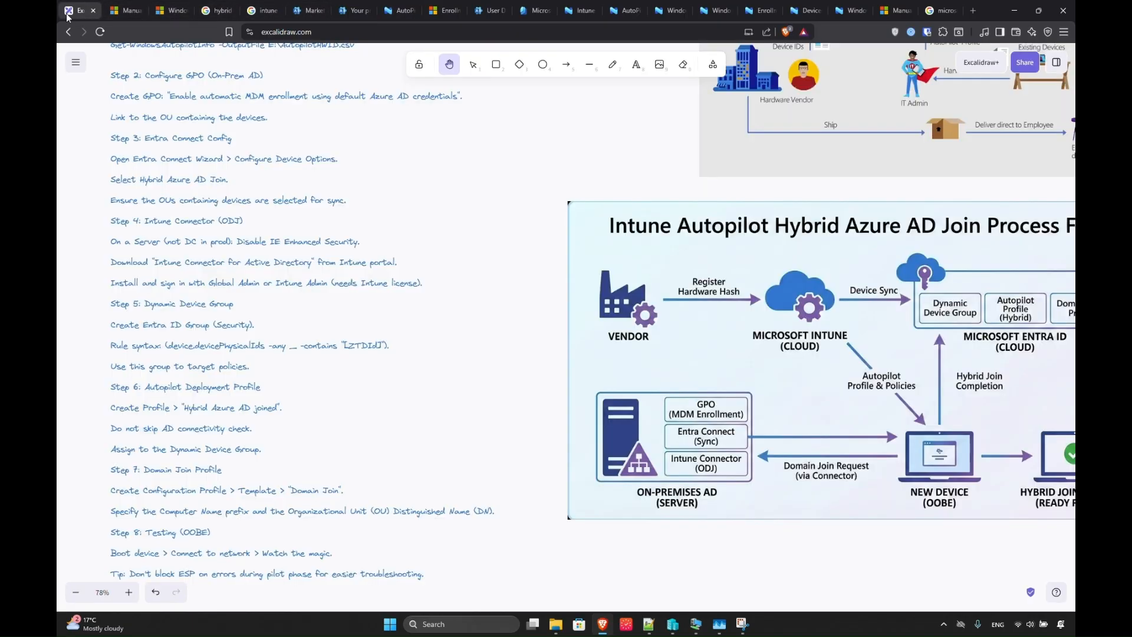
pyautogui.click(258, 594)
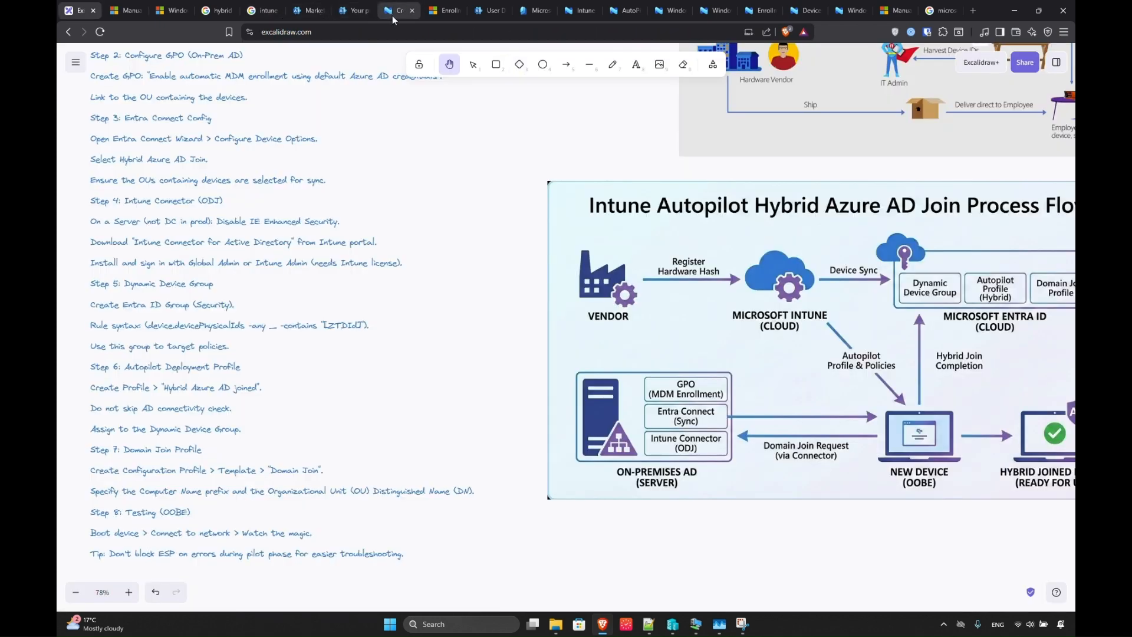
pyautogui.click(392, 11)
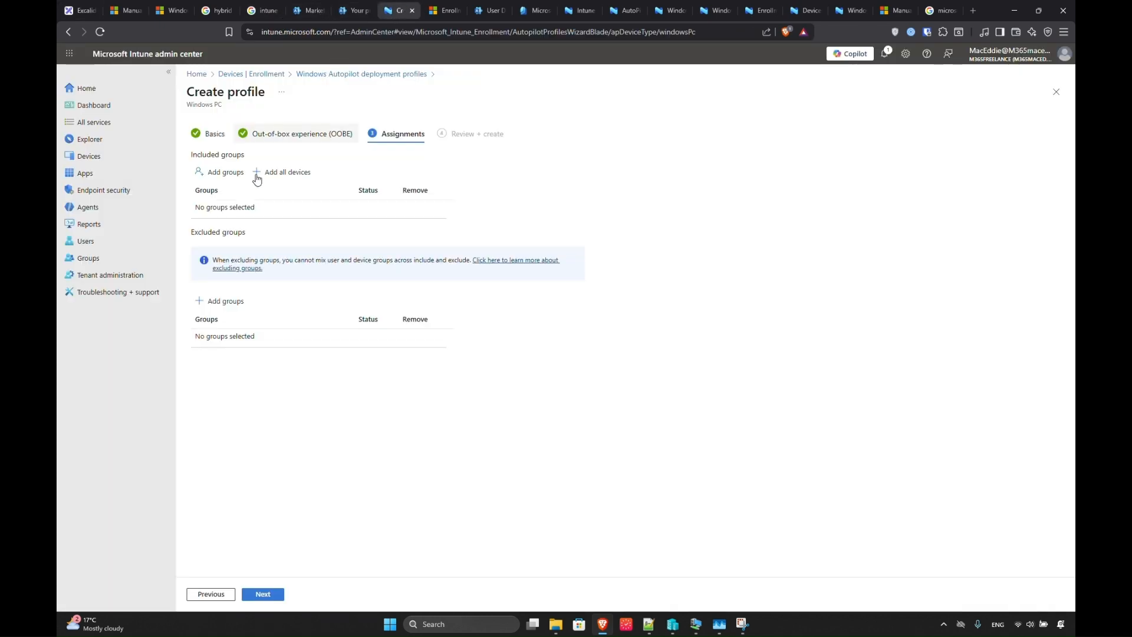
# Include AutoPilotDevices-1 in the assignments, create the WDC AutoPilot Deployment Profile, and refresh the list.
pyautogui.click(220, 172)
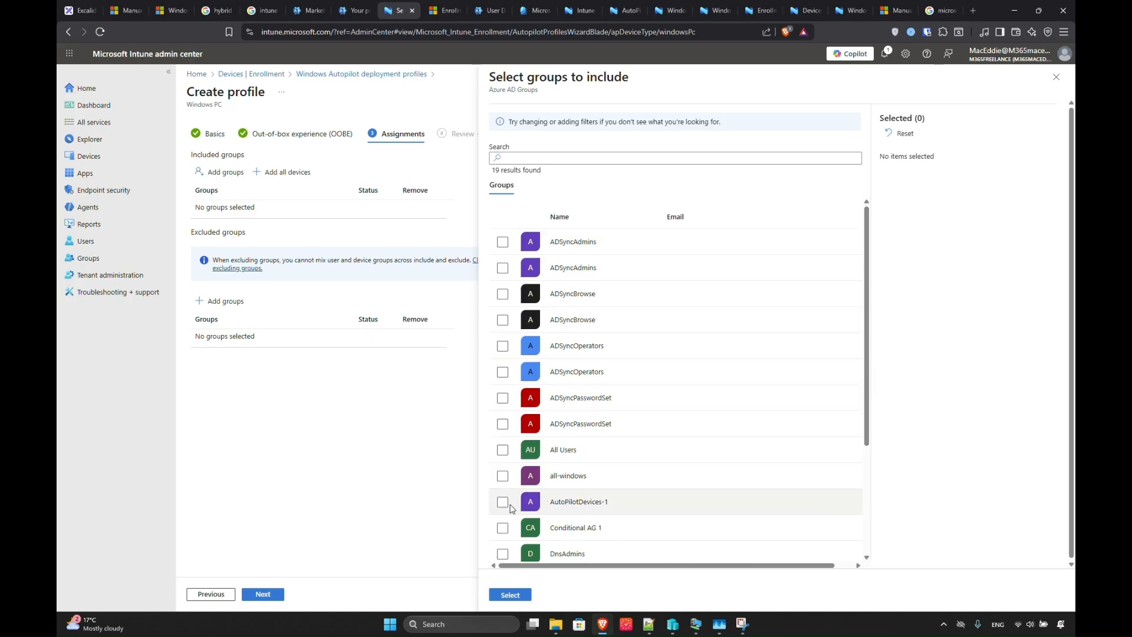
pyautogui.click(503, 502)
pyautogui.click(510, 595)
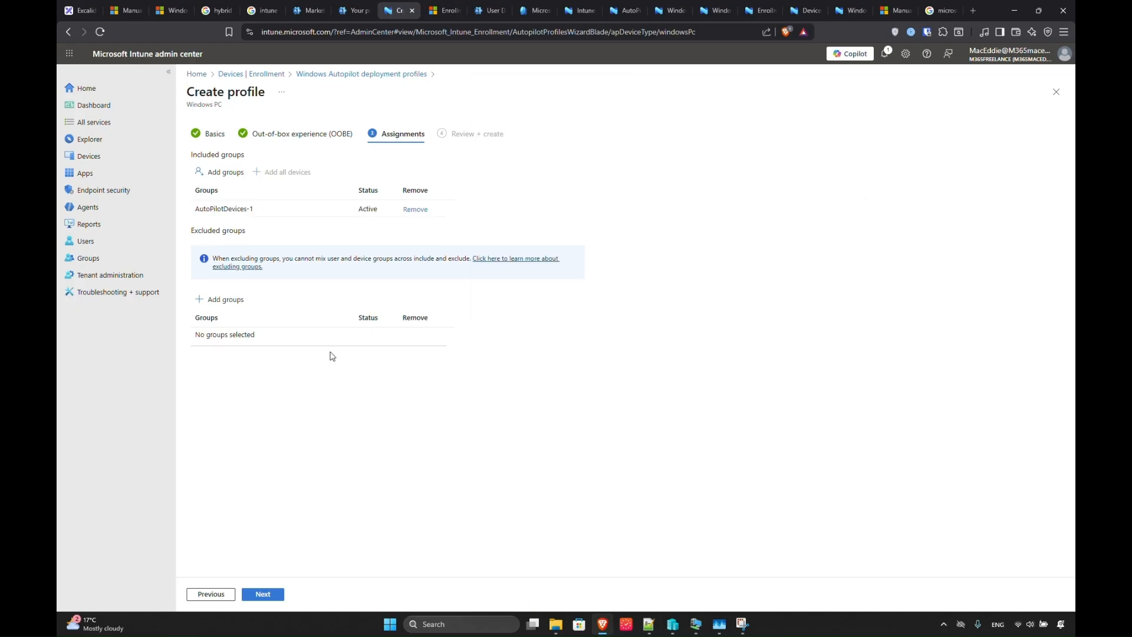
pyautogui.click(262, 593)
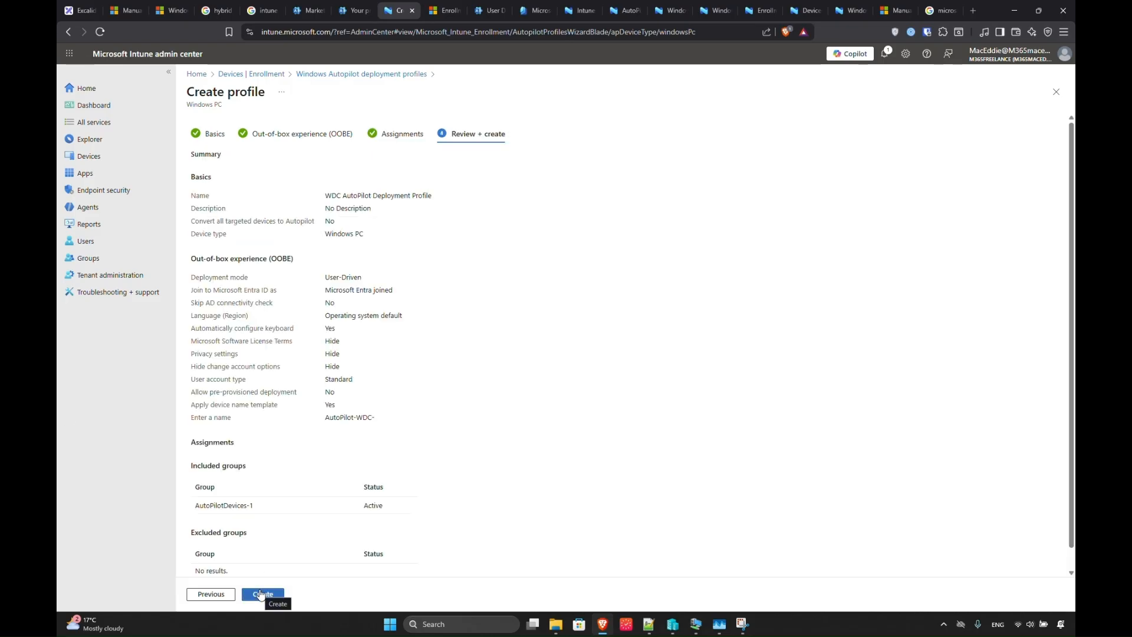
pyautogui.click(260, 595)
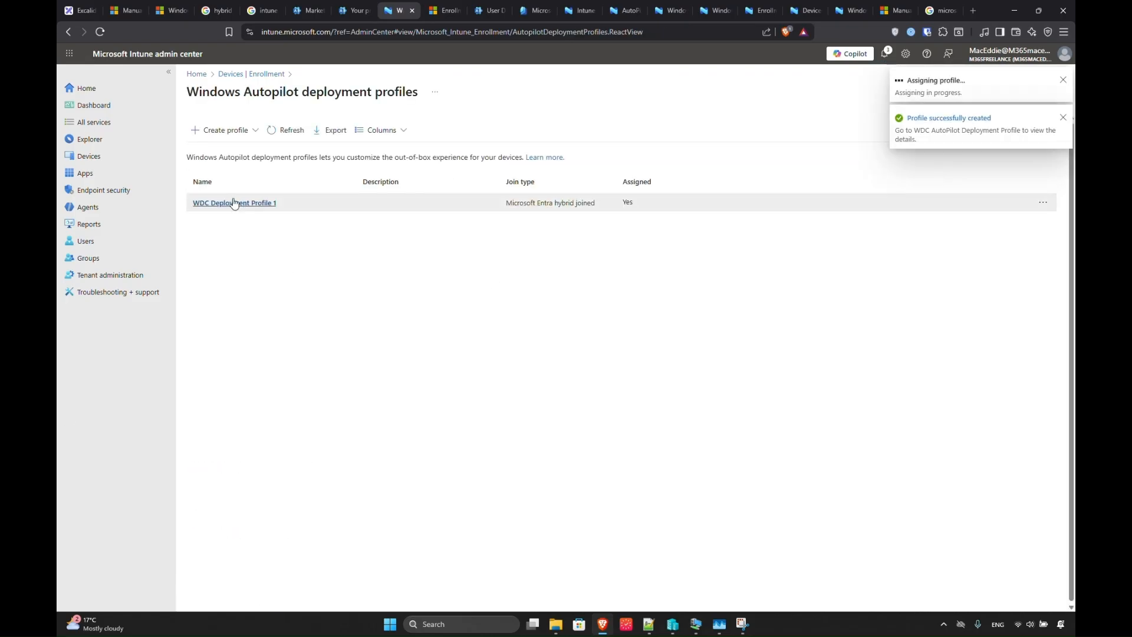
pyautogui.click(284, 130)
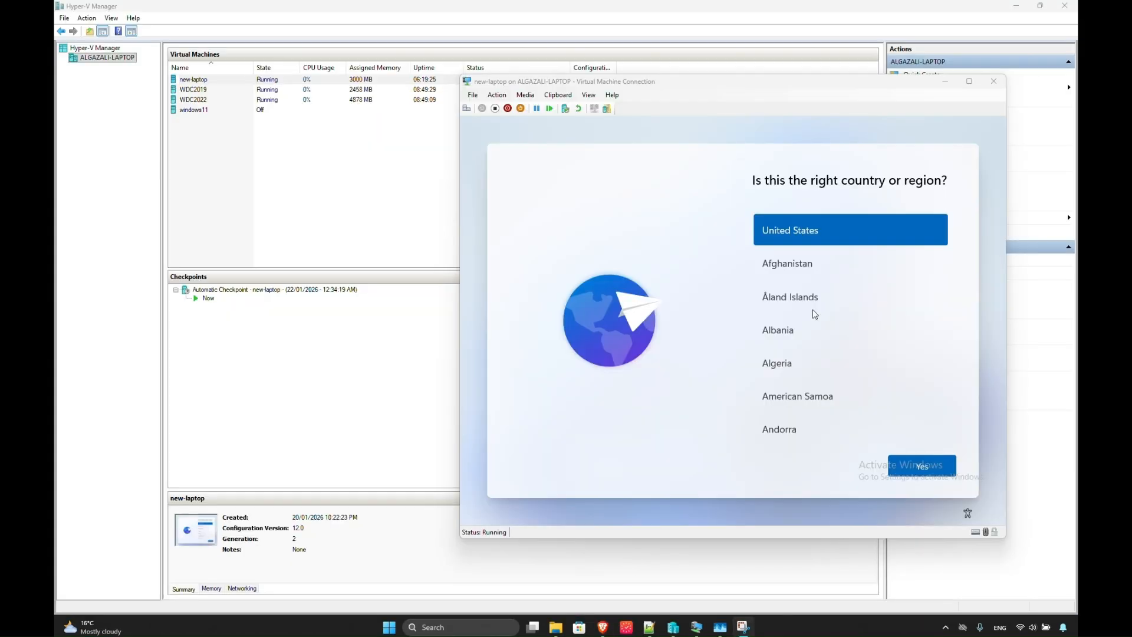
# Confirm United States as the VM's region and open a setup command prompt with Shift+F10.
pyautogui.click(921, 466)
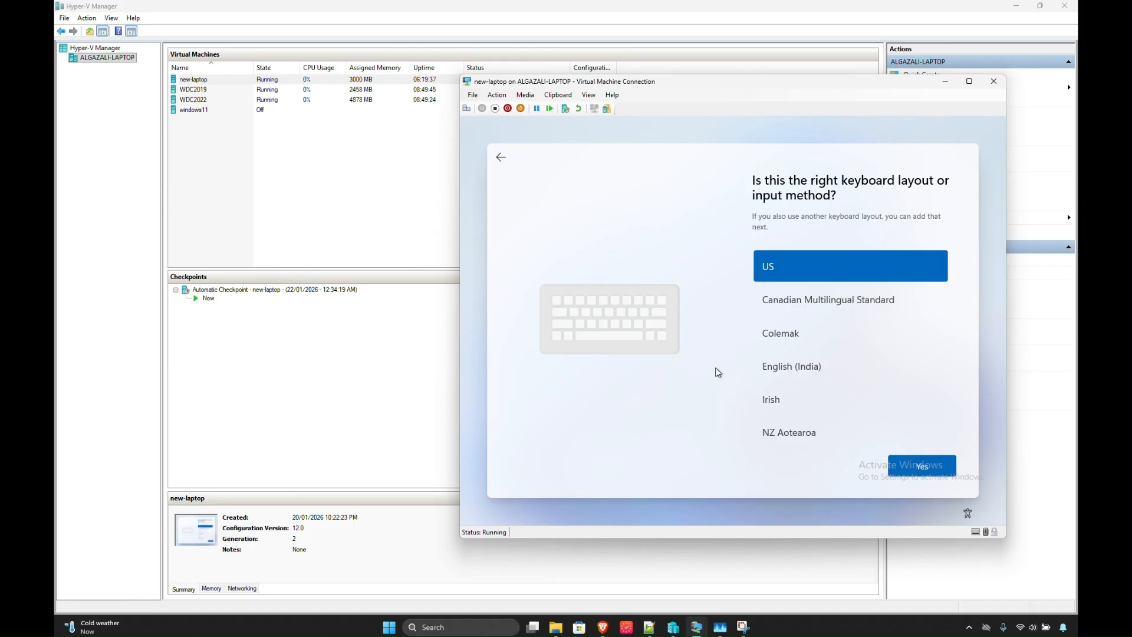
pyautogui.hotkey('shift', 'F10')
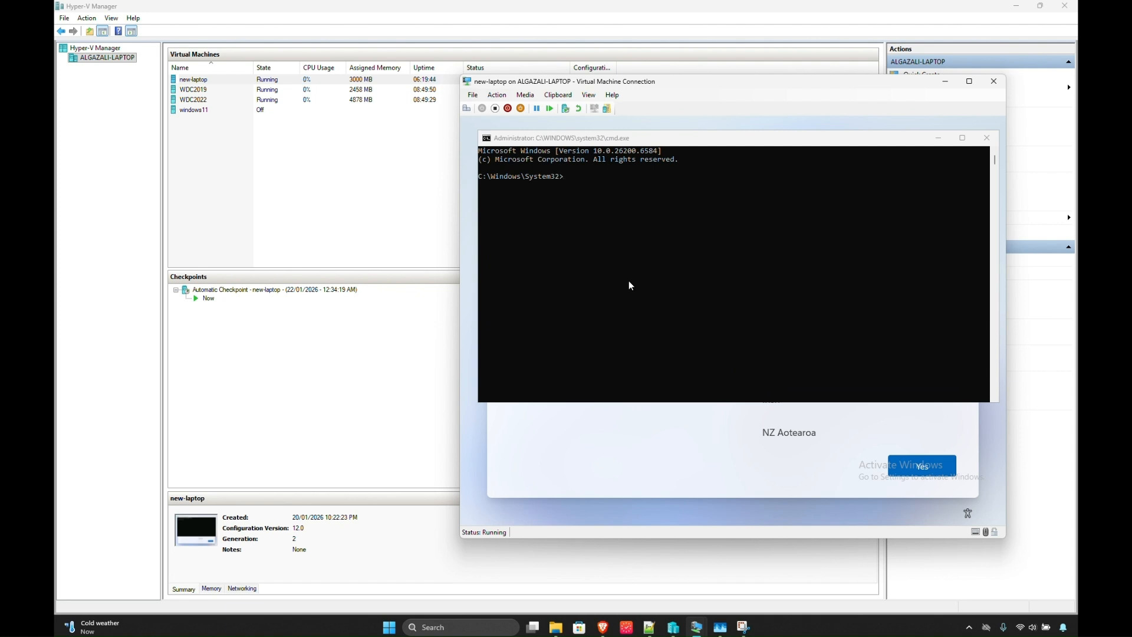
pyautogui.click(617, 237)
# Ping fb.com from the command prompt to confirm the VM has network access.
pyautogui.write('ping fb')
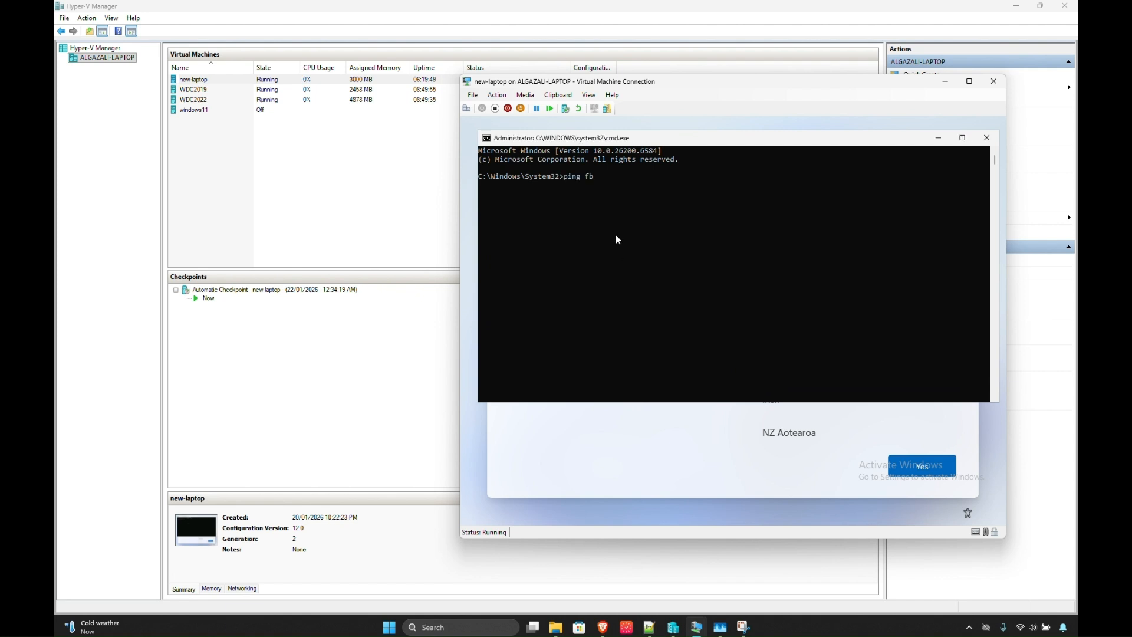
pyautogui.write('.com')
pyautogui.press('Return')
pyautogui.hotkey('ctrl', 'c')
pyautogui.press('Return')
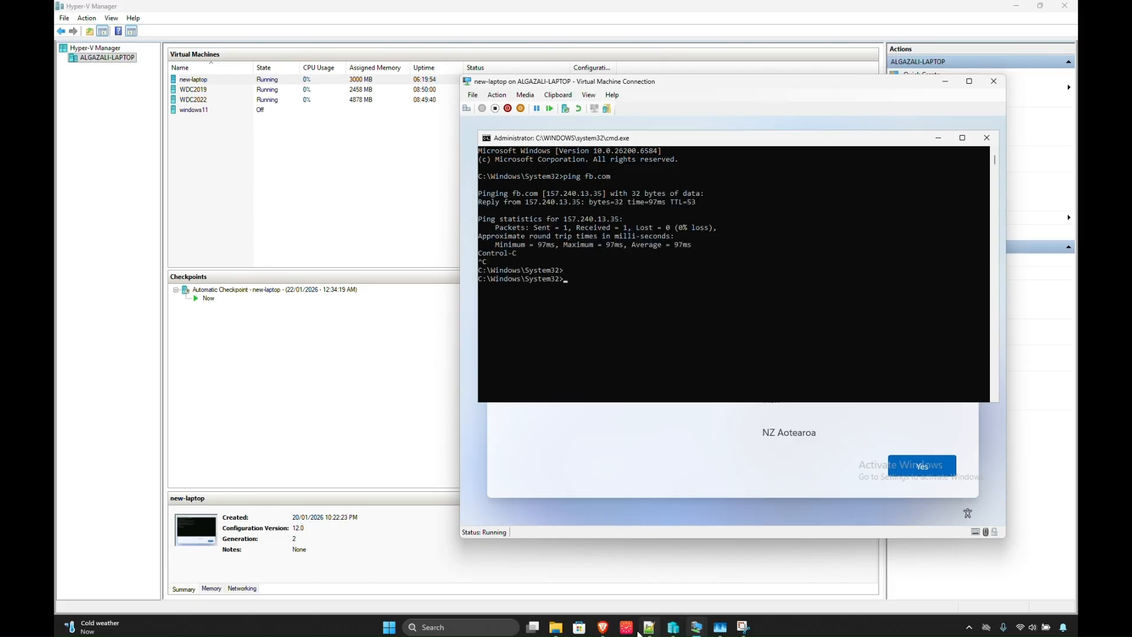
pyautogui.click(604, 631)
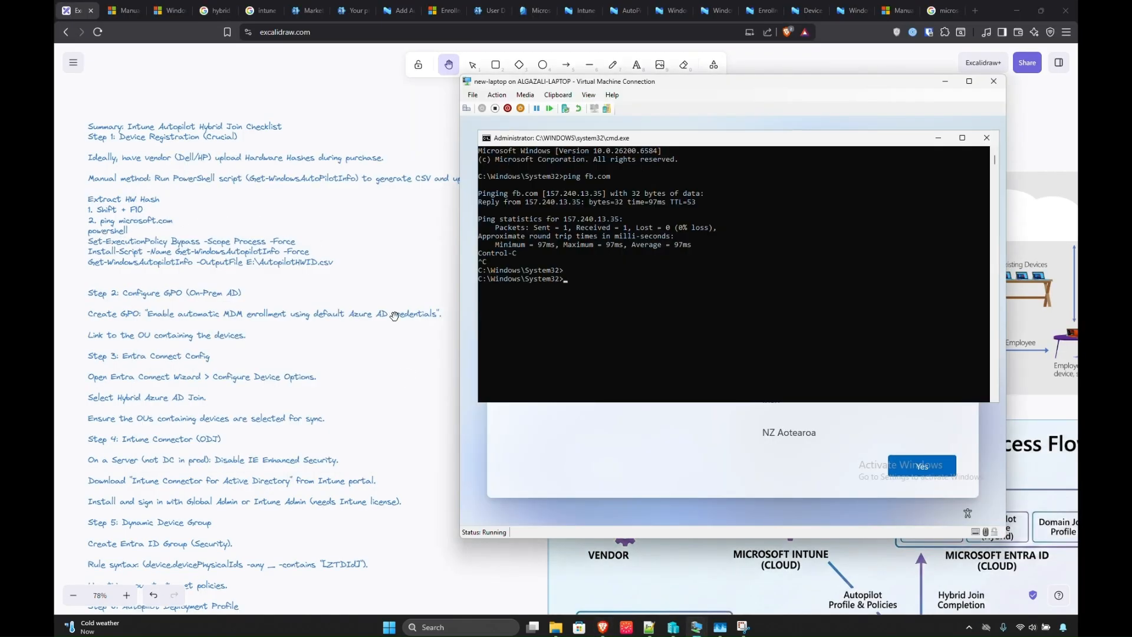
# Launch PowerShell in the VM and set the execution policy to Bypass for the process.
pyautogui.click(591, 330)
pyautogui.write('powershell')
pyautogui.press('Return')
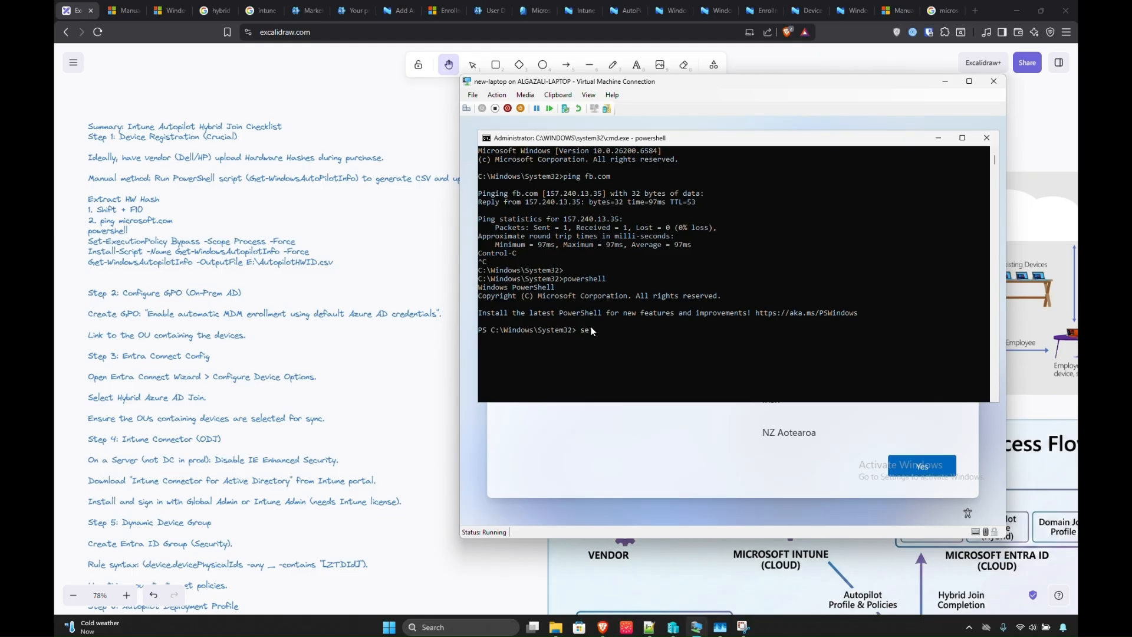
pyautogui.write('set-execuit')
pyautogui.press('BackSpace')
pyautogui.press('BackSpace')
pyautogui.write('tionPolicy ba')
pyautogui.write('pass -scope Process ')
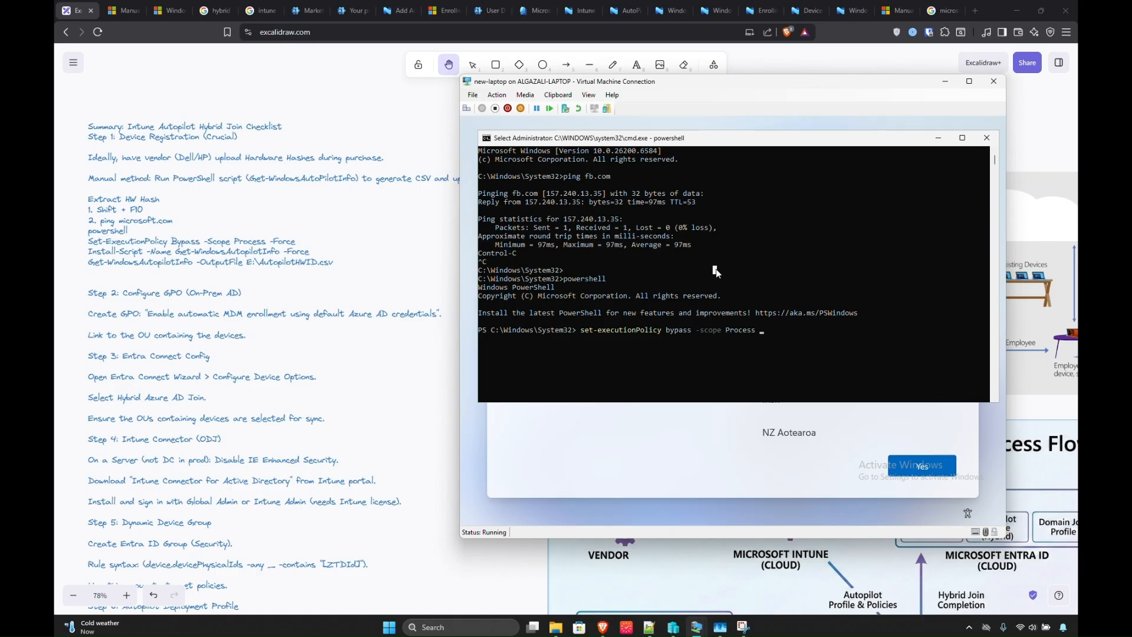
pyautogui.write('-Force')
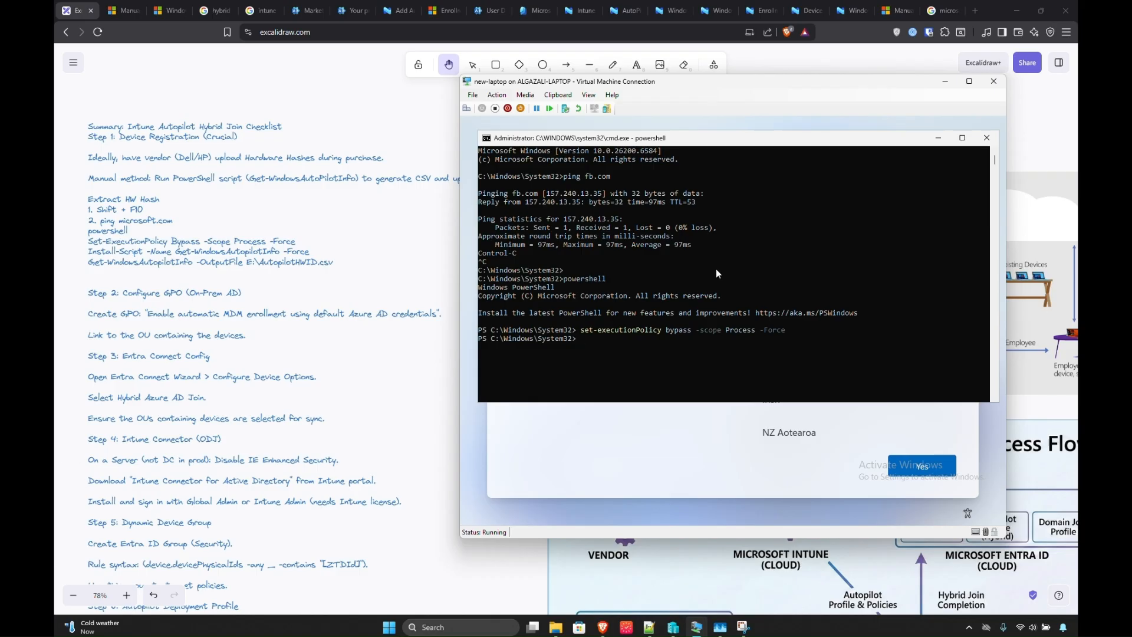
# Run Get-WindowsAutoPilotInfo, find it unrecognized, and begin typing 'install-script -name Get-'.
pyautogui.write('Get-WindowsAutoPilotInfo')
pyautogui.press('Return')
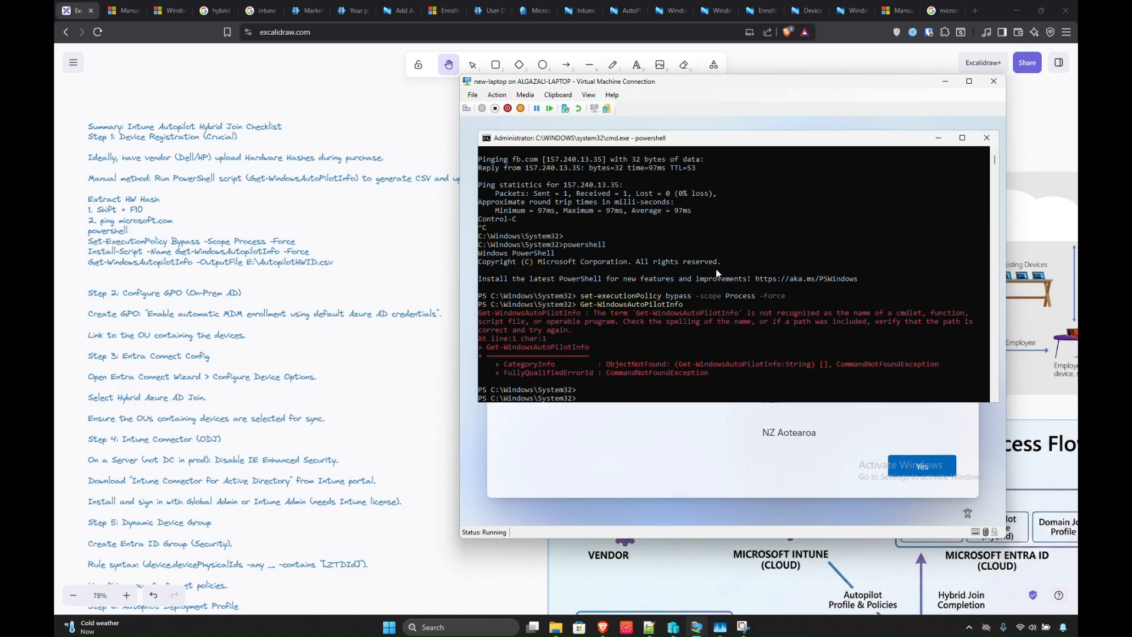
pyautogui.write('install-script -name')
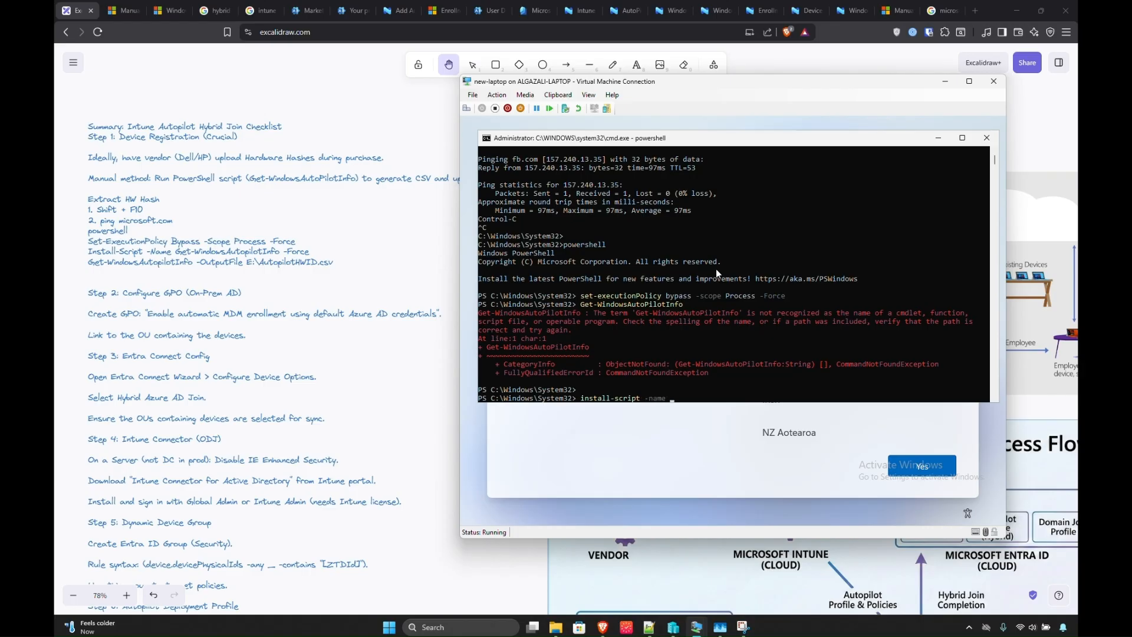
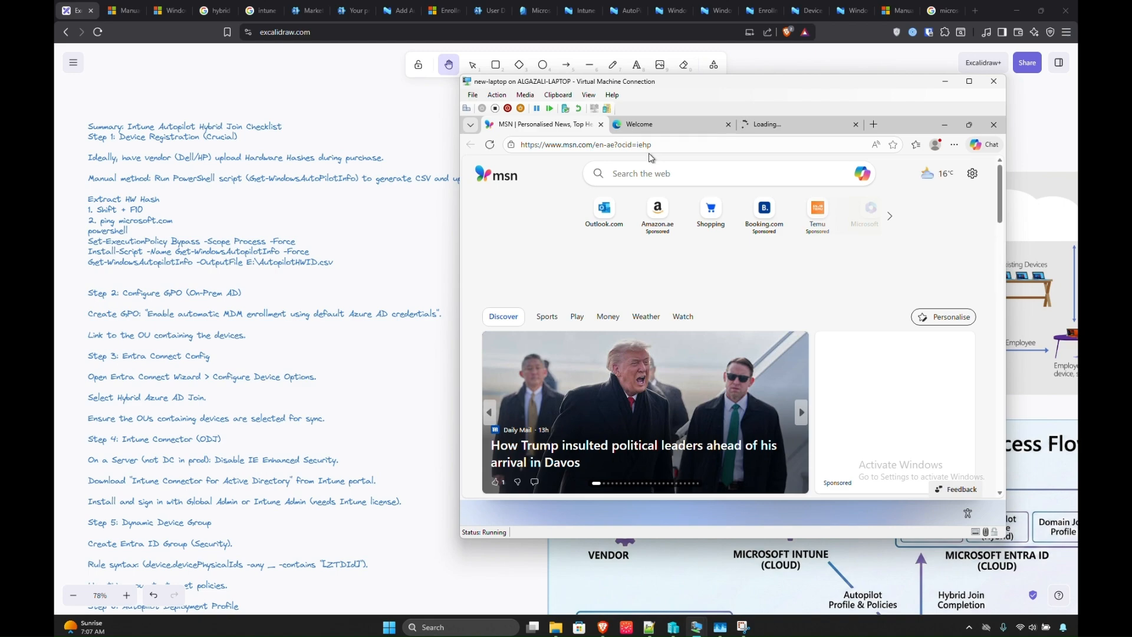
# Go to intune.microsoft.com in the VM's Edge, sign in with the admin account, and decline staying signed in.
pyautogui.click(643, 144)
pyautogui.write('a')
pyautogui.press('BackSpace')
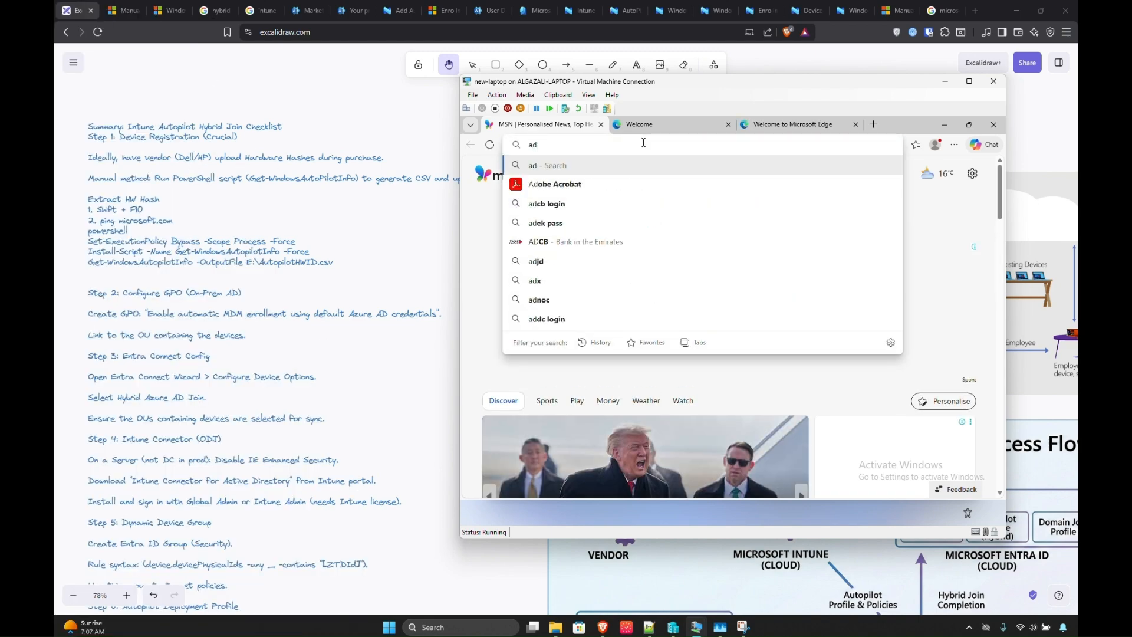
pyautogui.write('intune.micr')
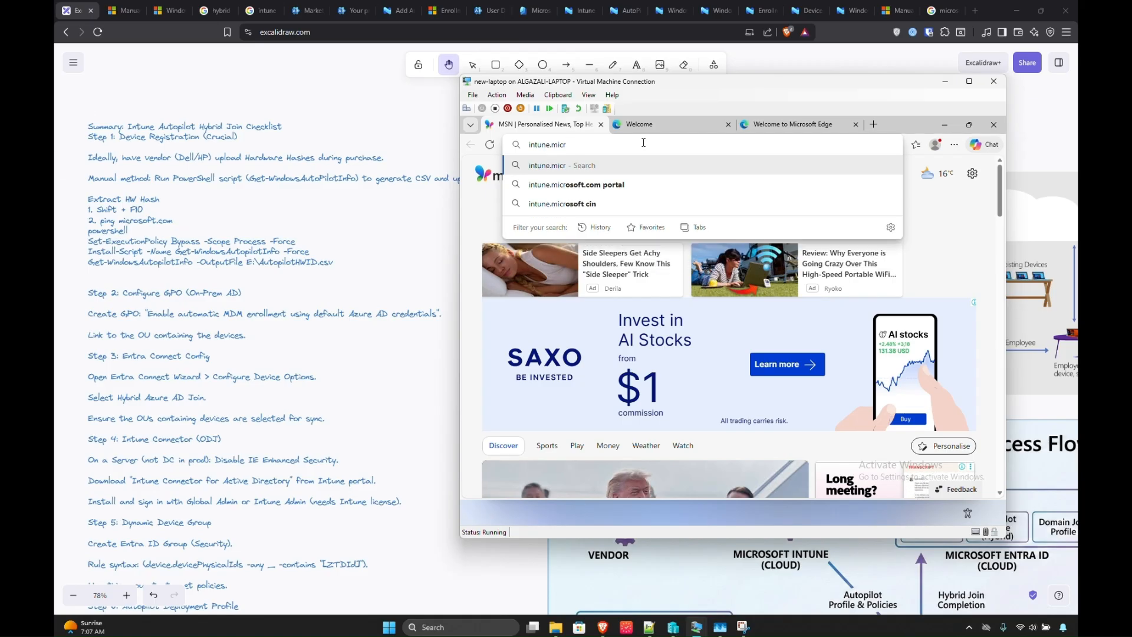
pyautogui.write('osoft.com')
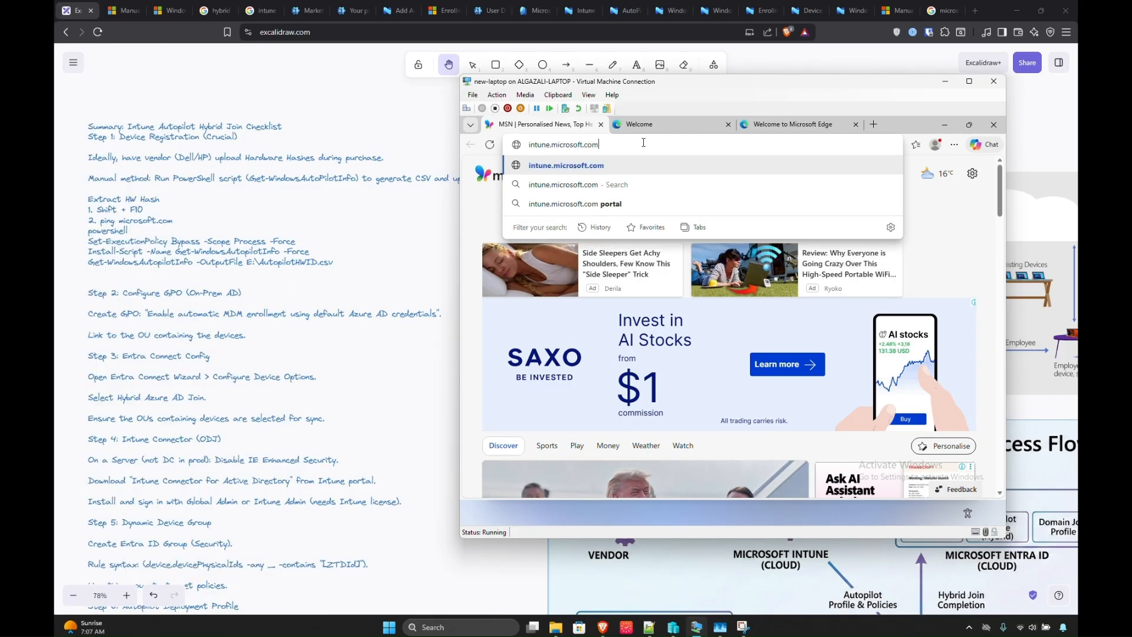
pyautogui.press('Return')
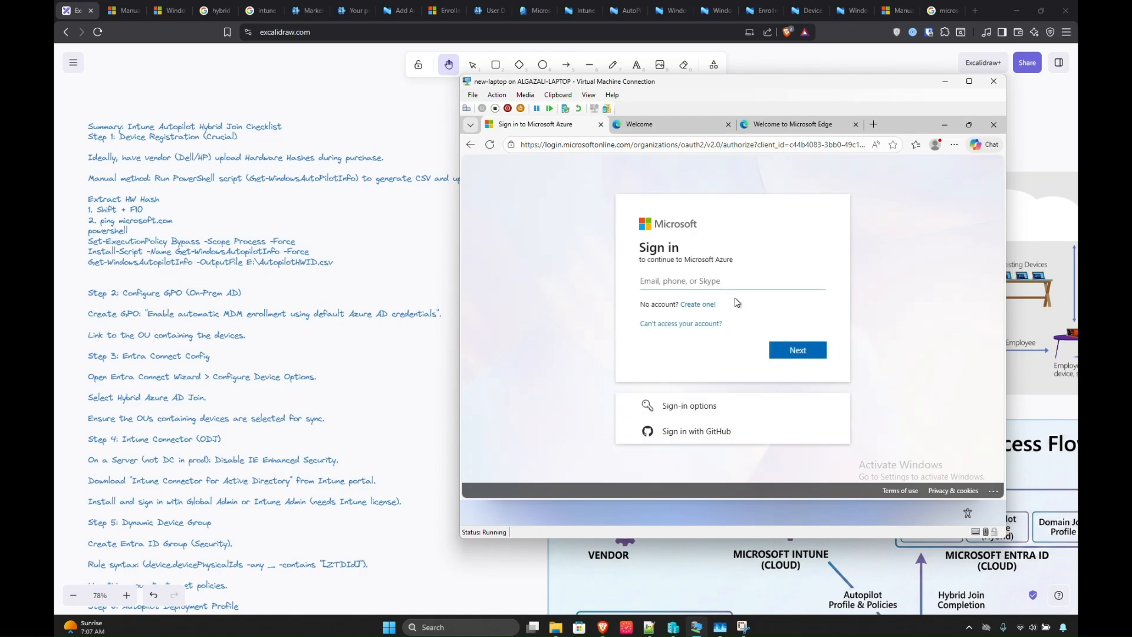
pyautogui.write('macc')
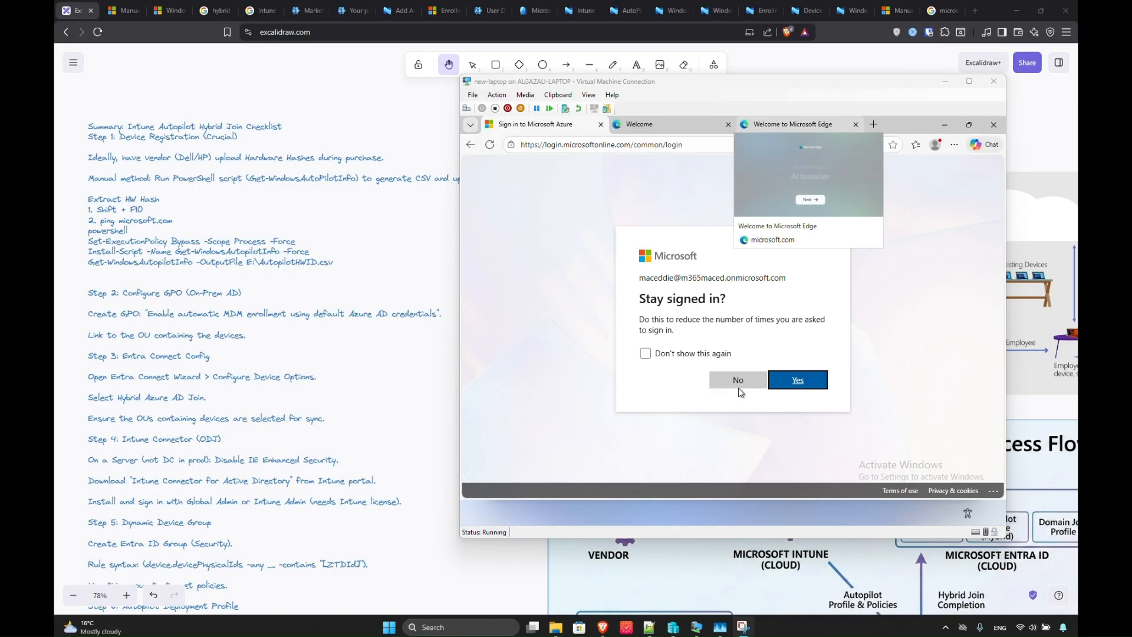
pyautogui.click(731, 380)
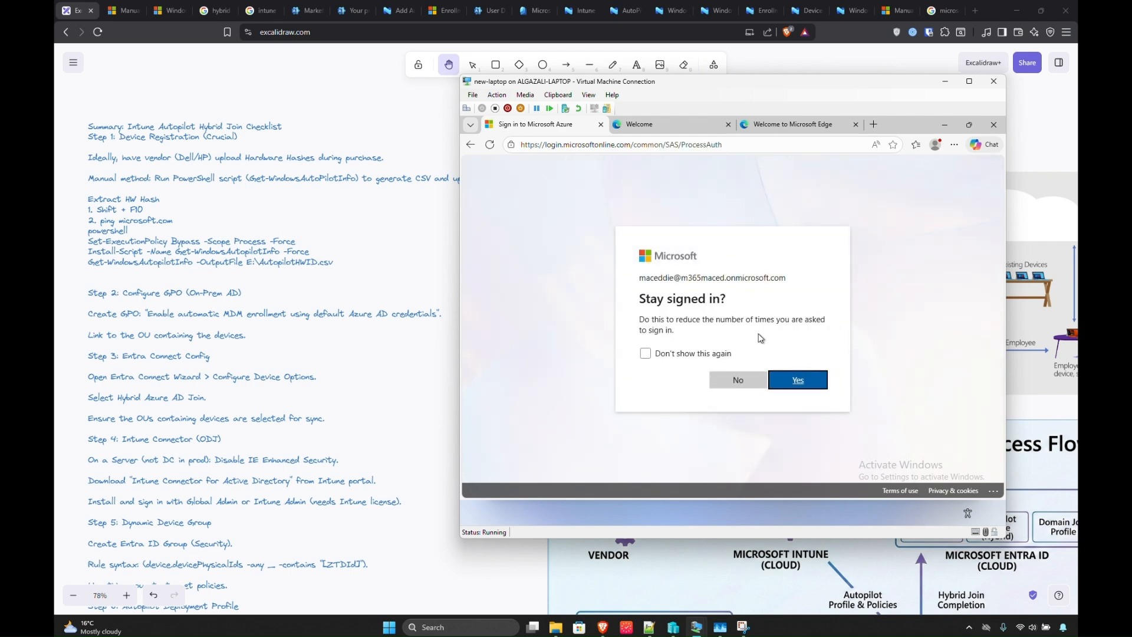
pyautogui.click(741, 379)
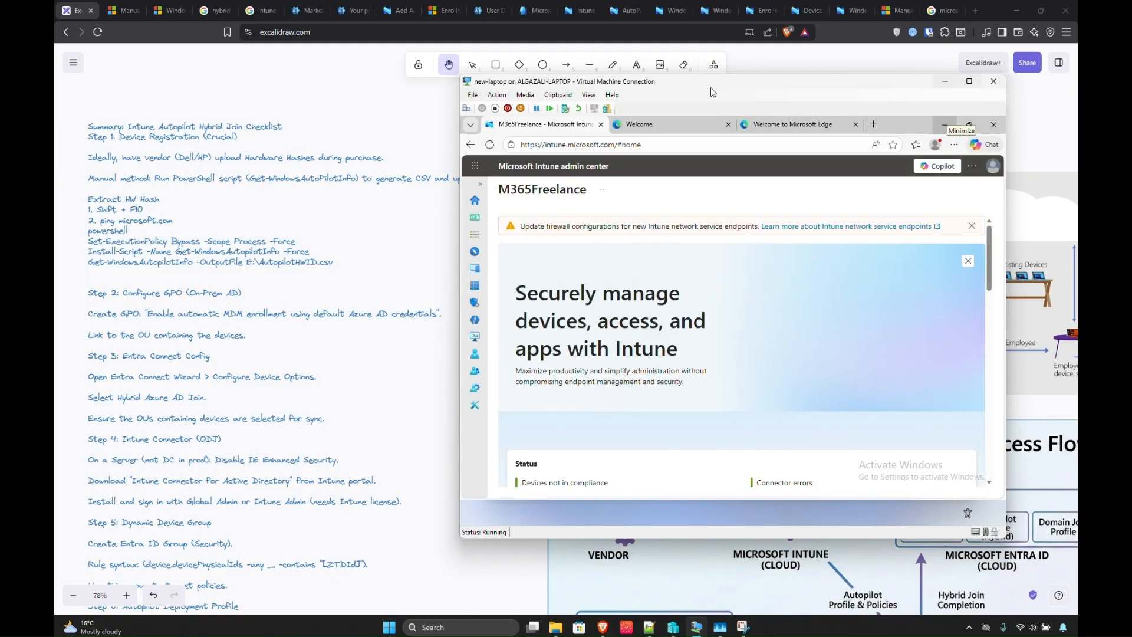
# Go from All services to Devices and its Enrollment options.
pyautogui.click(504, 20)
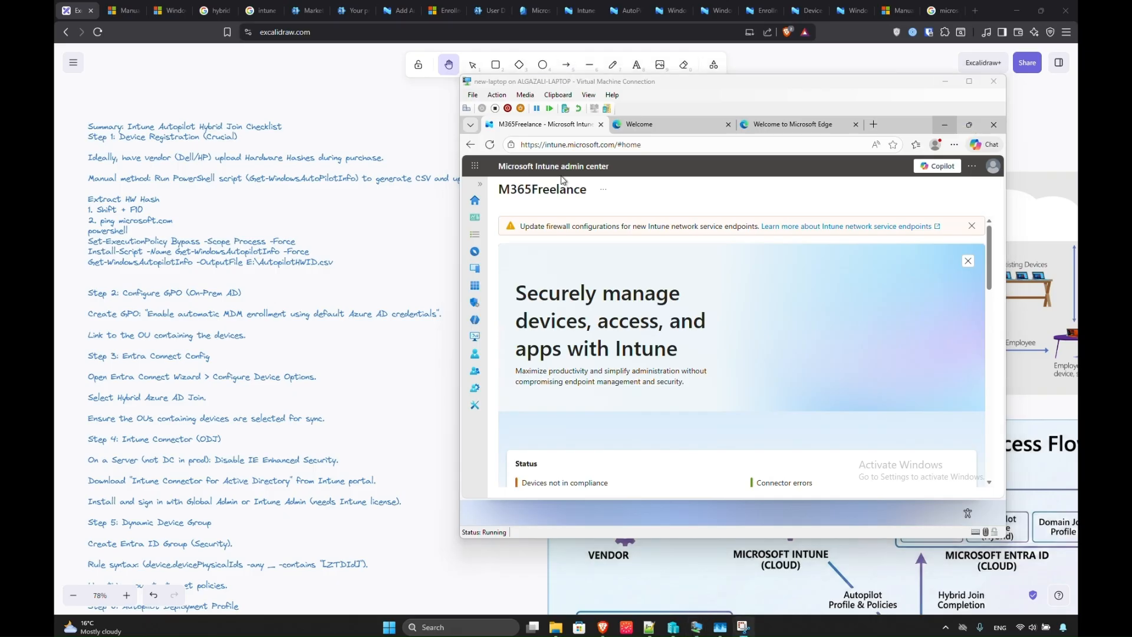
pyautogui.click(474, 234)
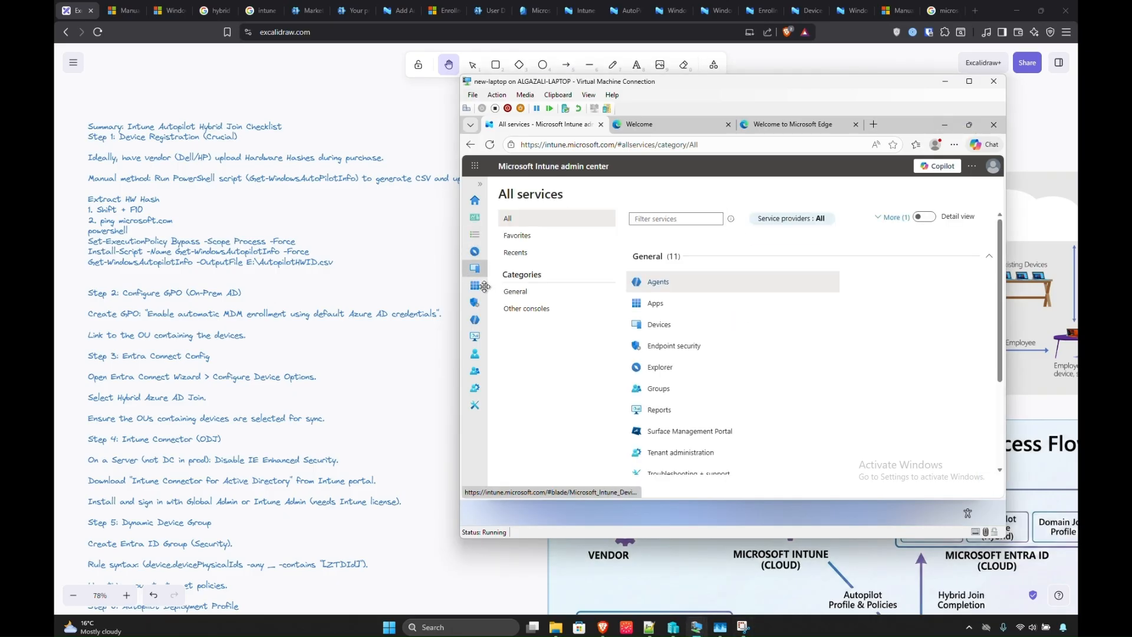
pyautogui.click(480, 185)
pyautogui.click(494, 269)
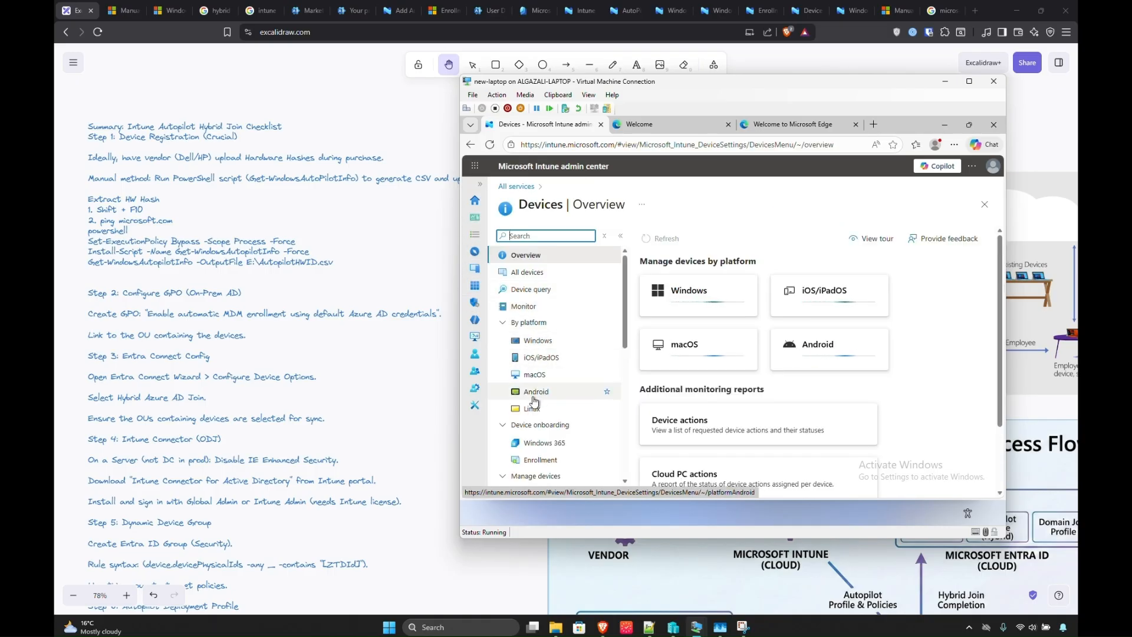
pyautogui.scroll(-2, 533, 431)
pyautogui.click(541, 352)
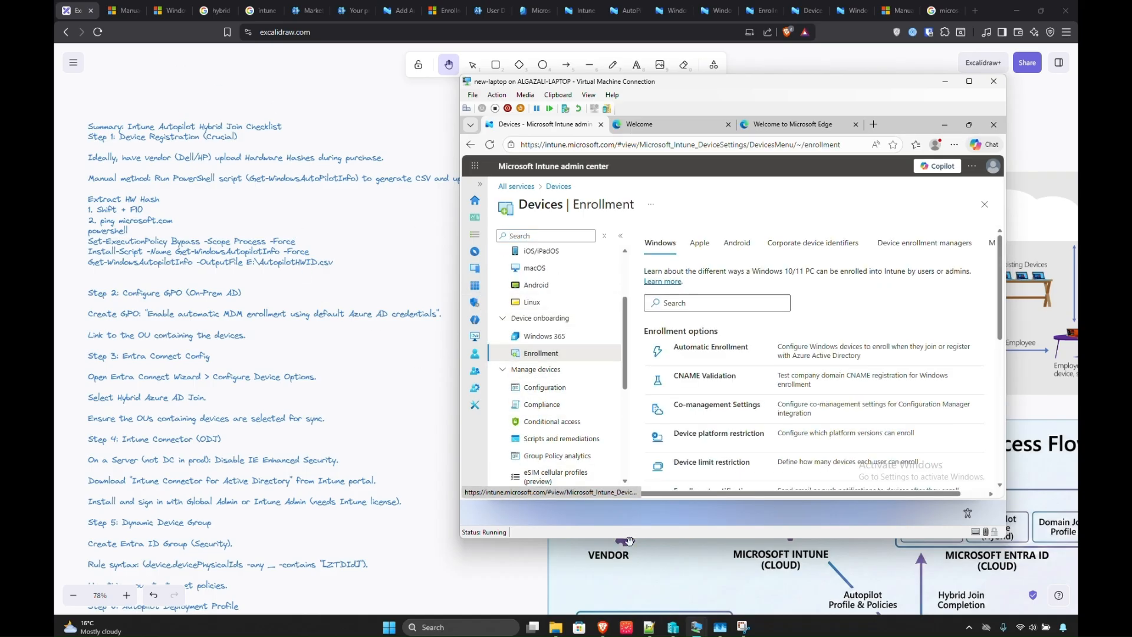
# After reviewing the host's flow notes, open Windows Autopilot devices and start an Import.
pyautogui.click(627, 564)
pyautogui.hscroll(3, 821, 423)
pyautogui.scroll(-2, 821, 422)
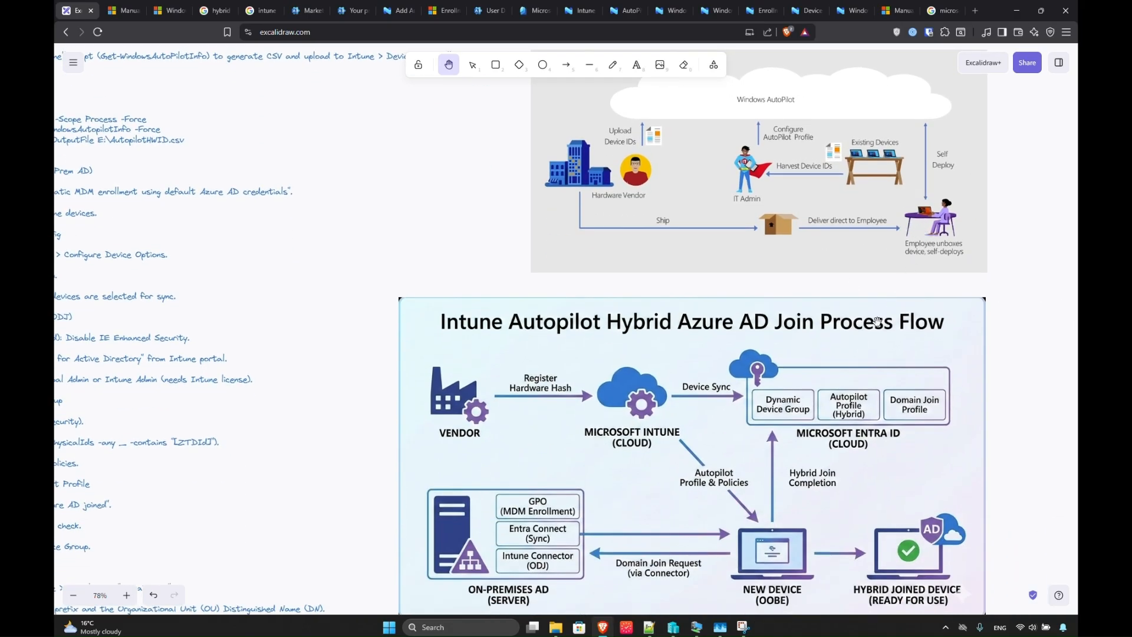
pyautogui.scroll(-2, 808, 437)
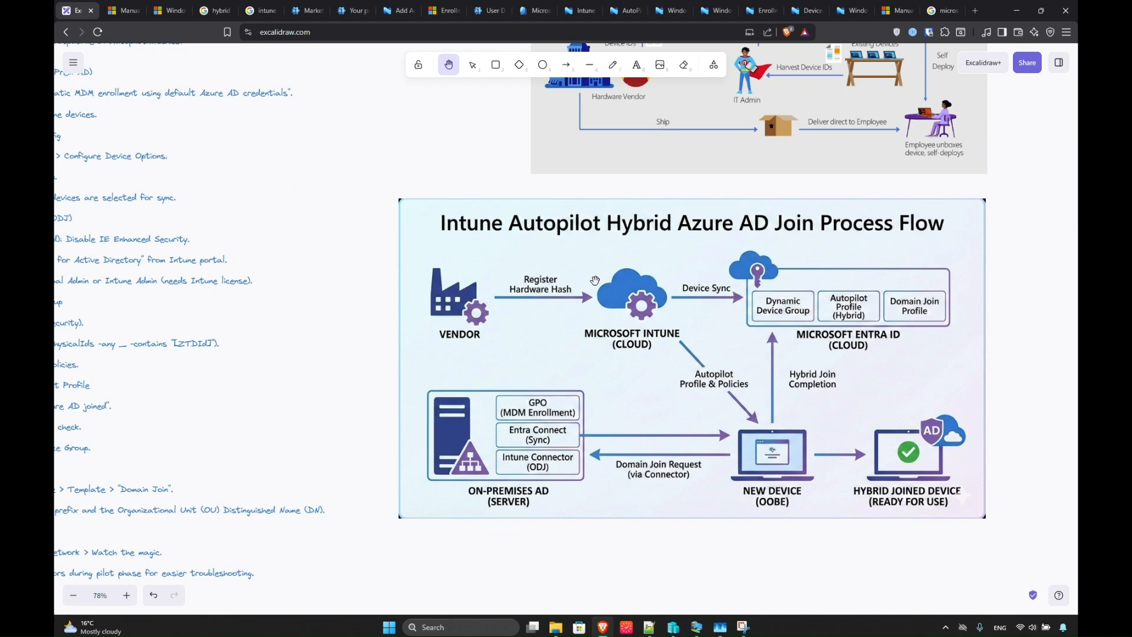
pyautogui.hotkey('alt', 'Tab')
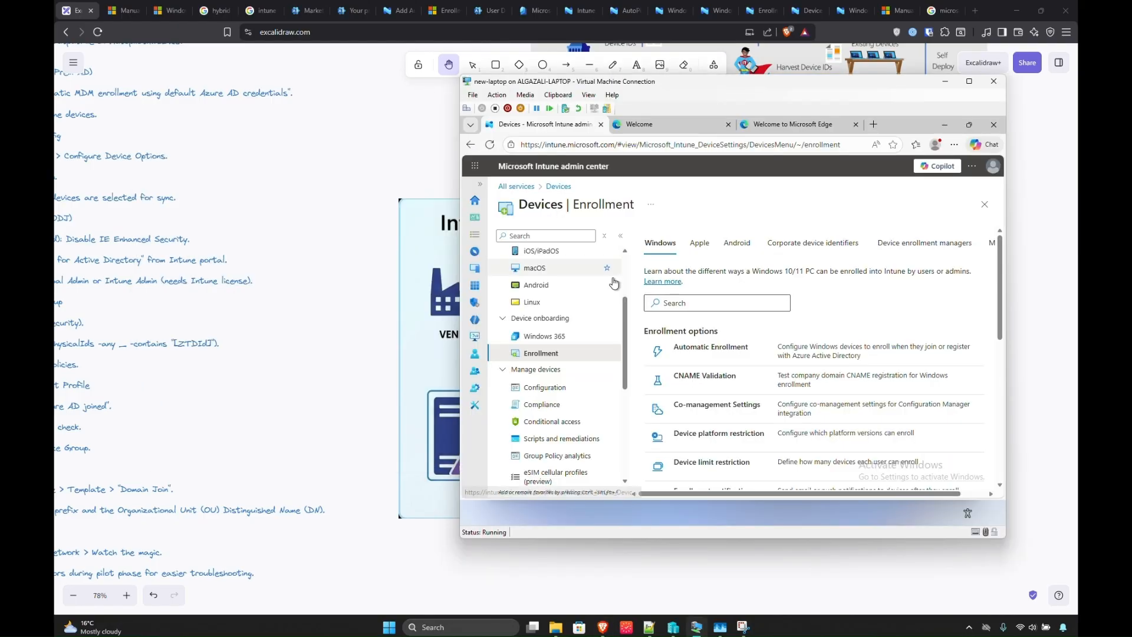
pyautogui.scroll(-5, 684, 377)
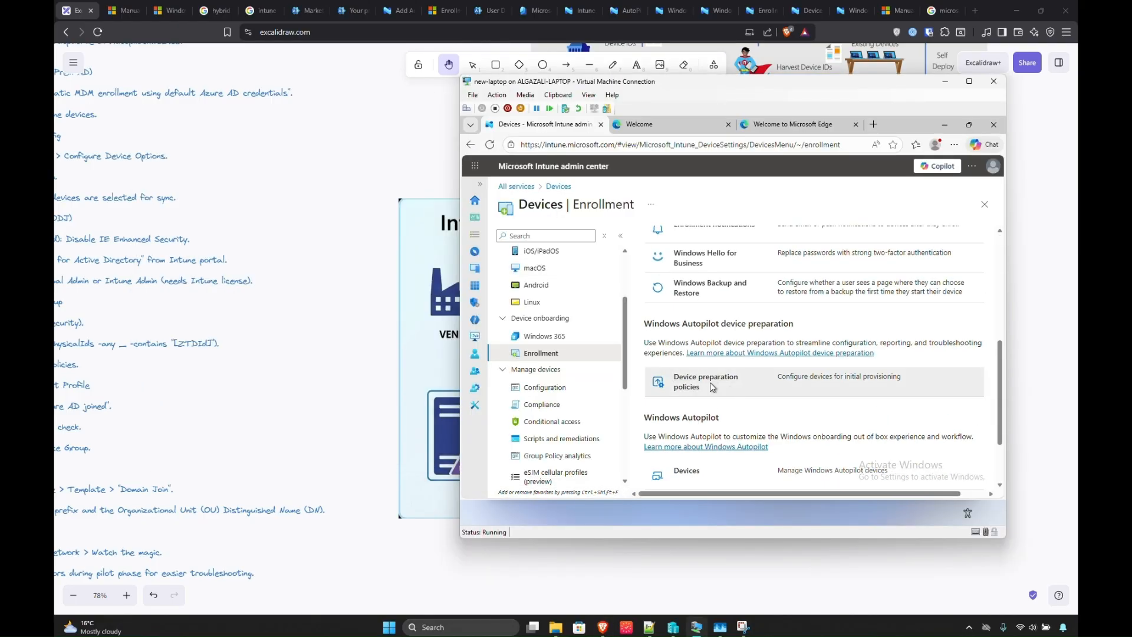
pyautogui.scroll(-3, 682, 464)
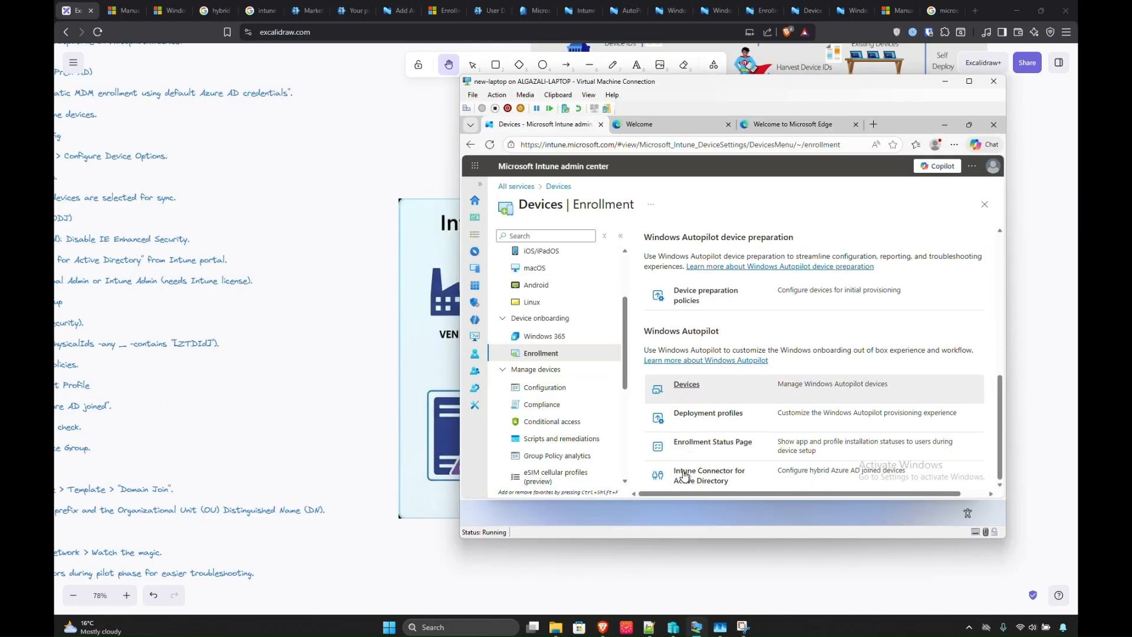
pyautogui.click(682, 382)
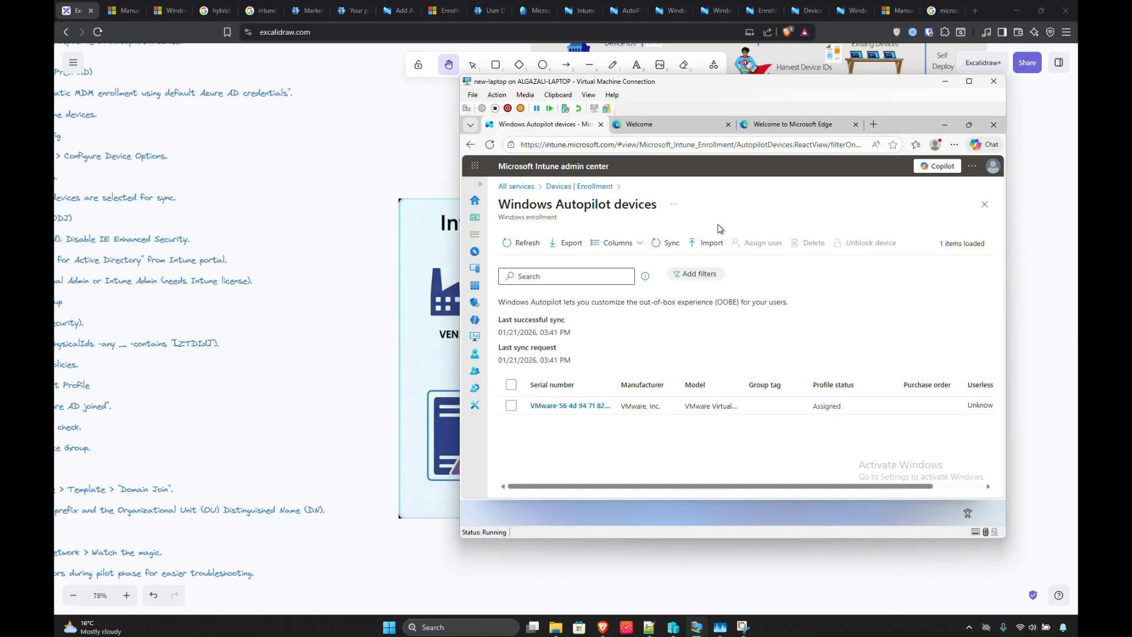
pyautogui.click(703, 243)
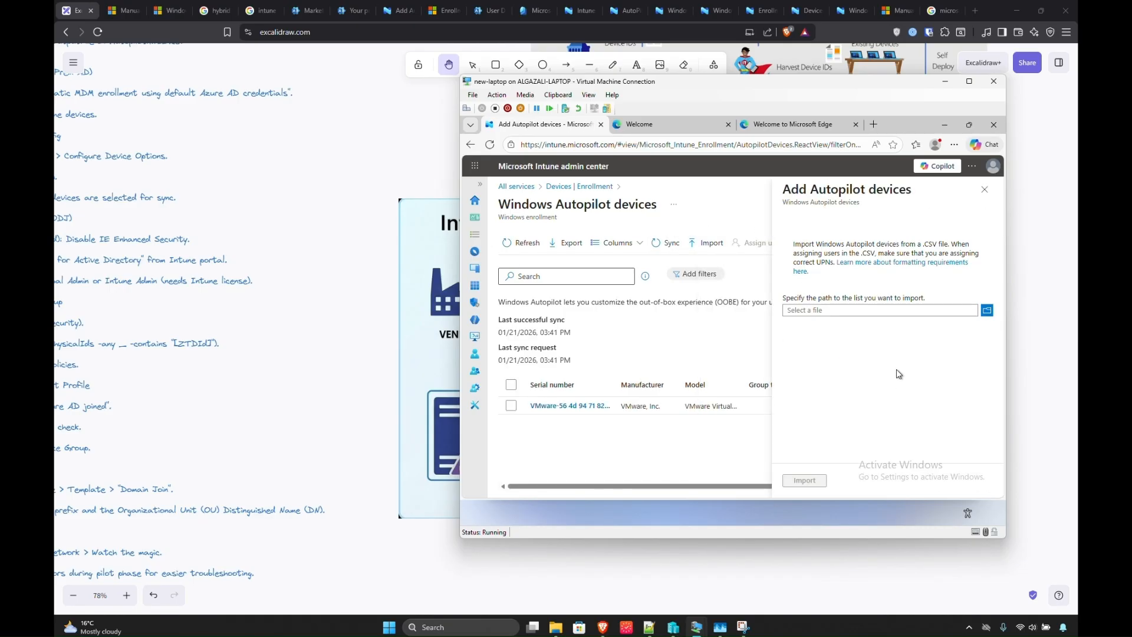
# Pick C:\AutopilotHWID.csv and import it into Windows Autopilot devices.
pyautogui.click(987, 310)
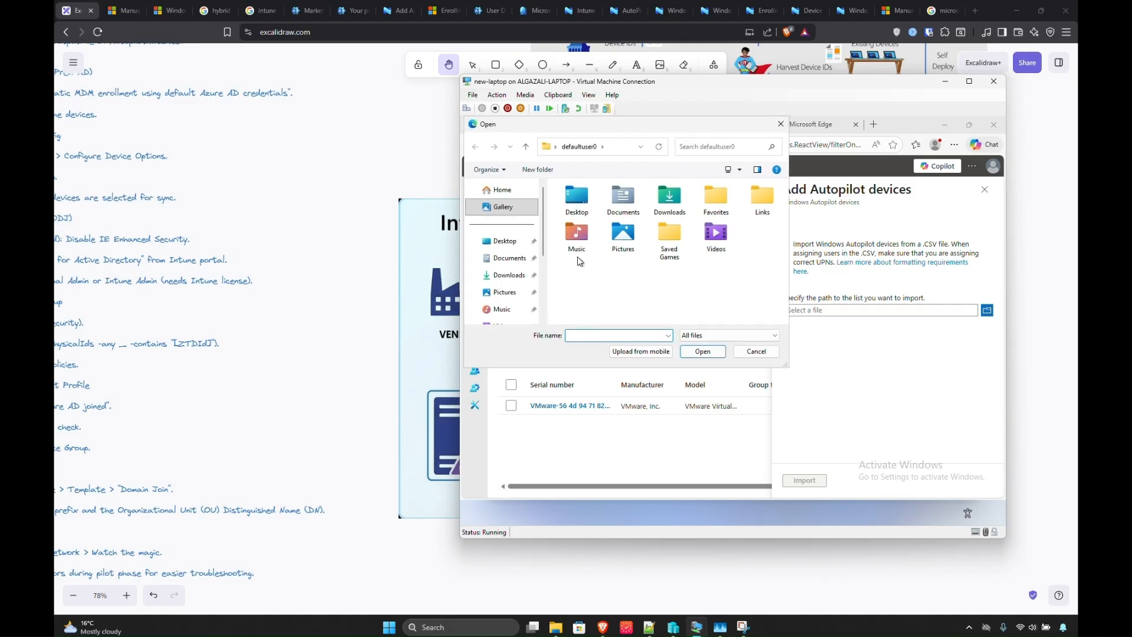
pyautogui.scroll(-5, 498, 283)
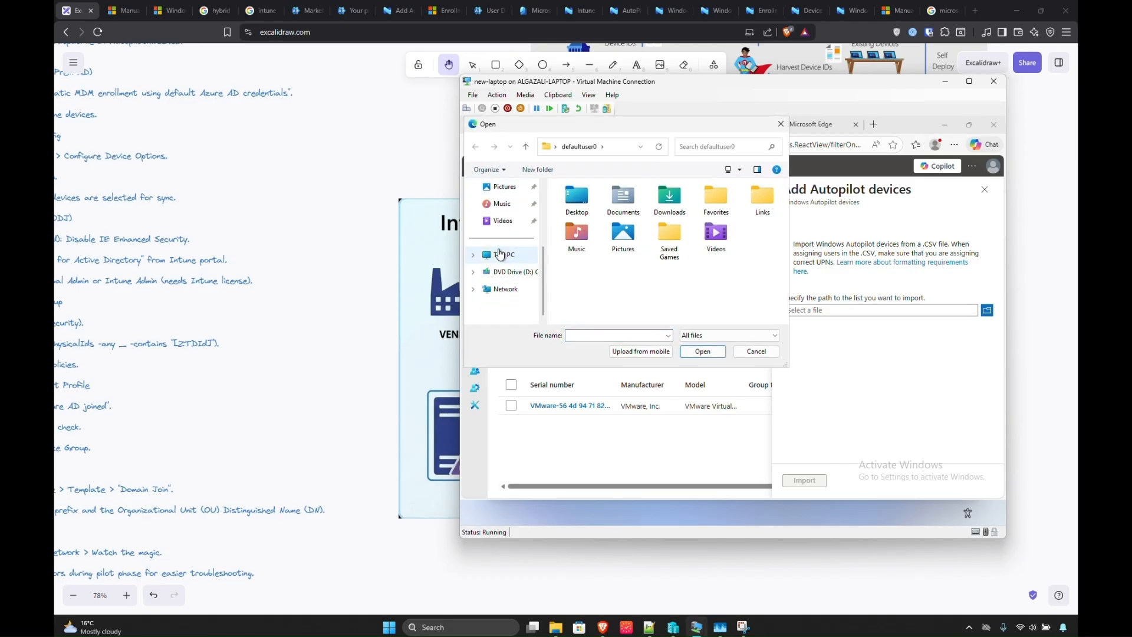
pyautogui.click(500, 254)
pyautogui.doubleClick(590, 207)
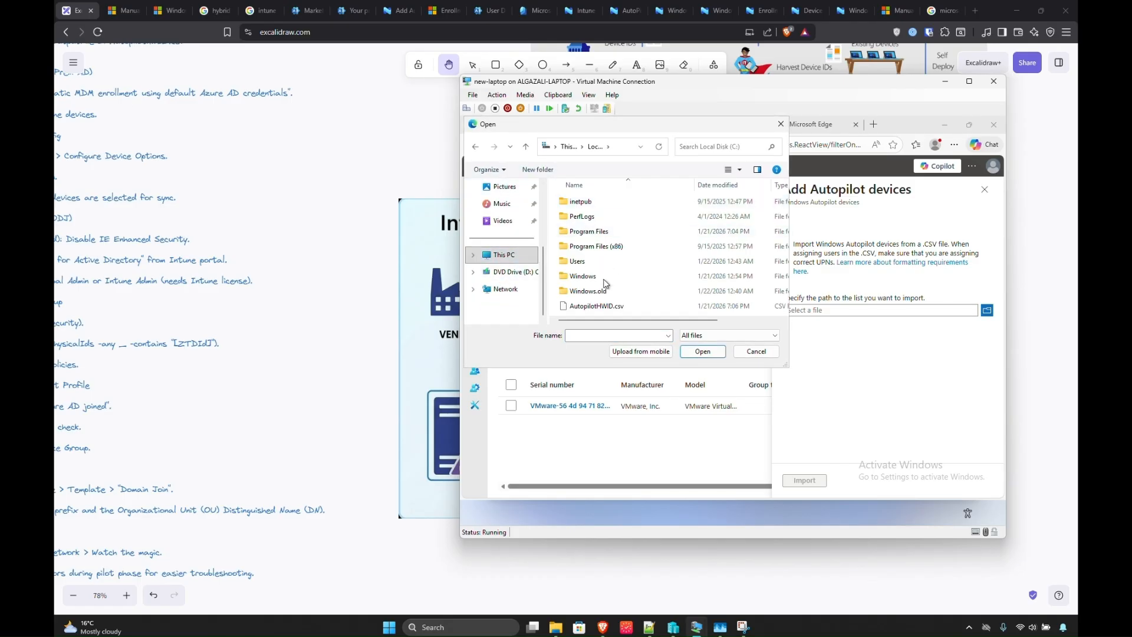
pyautogui.click(596, 305)
pyautogui.click(702, 350)
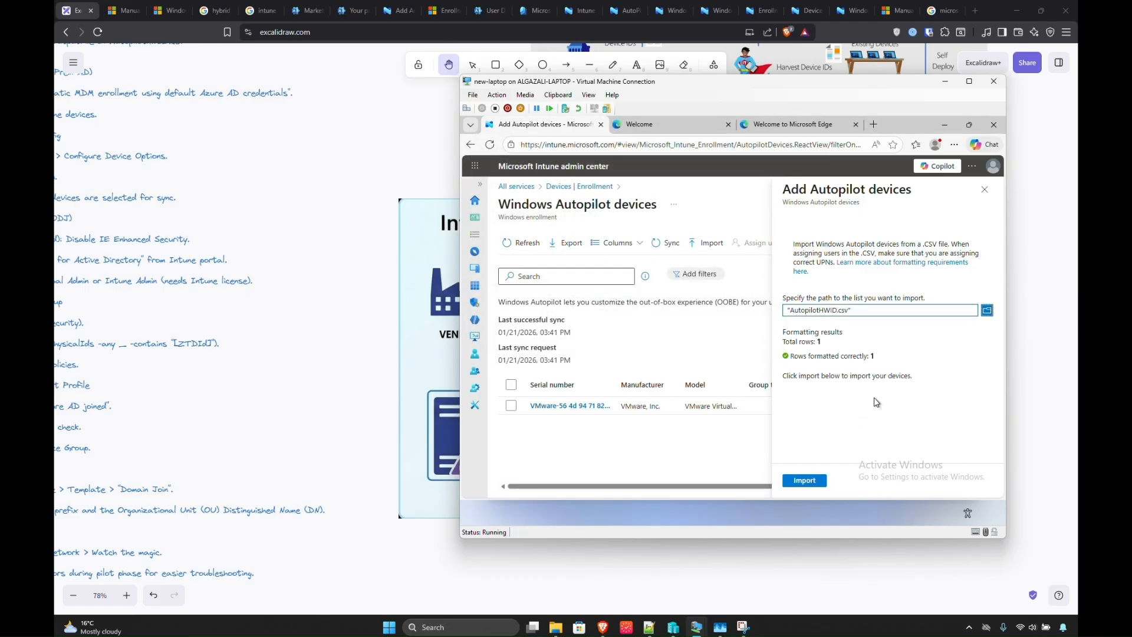
pyautogui.click(804, 480)
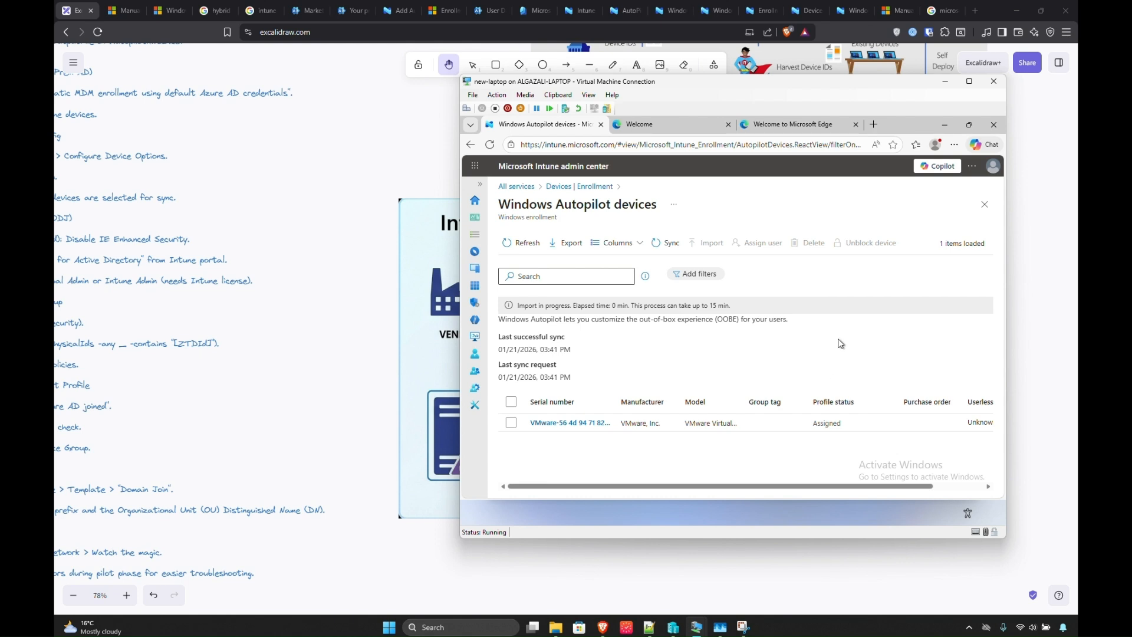
# Refresh and sync the Autopilot devices list, then return to the host's flow notes.
pyautogui.click(521, 243)
pyautogui.click(665, 243)
pyautogui.click(399, 293)
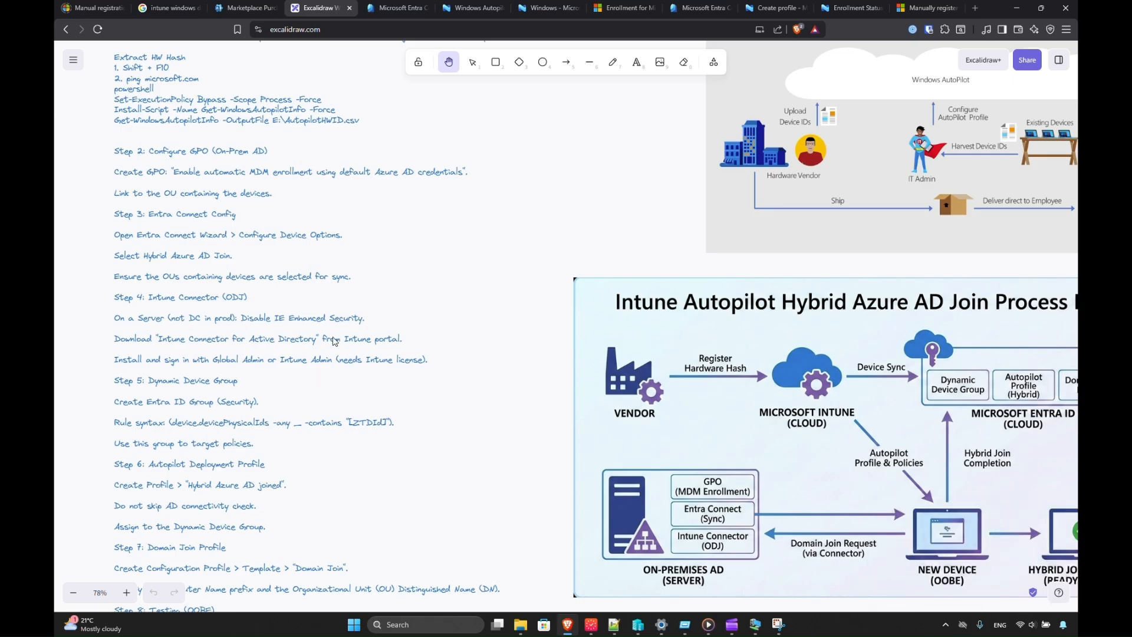
# Return to the Intune home and open the Autopilot-registered devices under Devices > Enrollment.
pyautogui.click(395, 13)
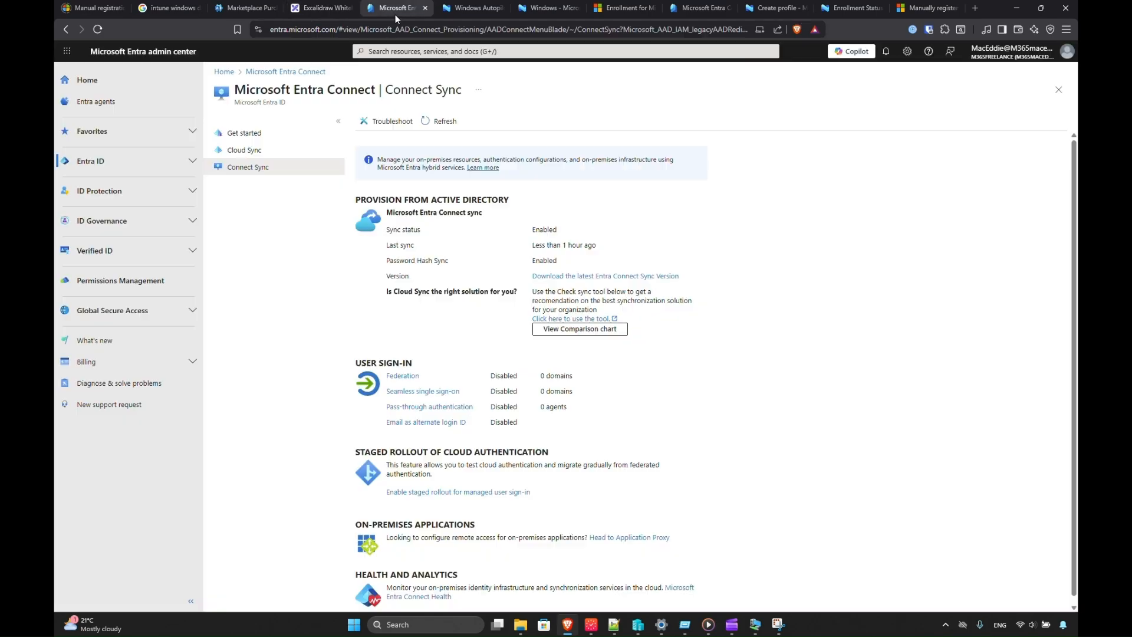
pyautogui.click(449, 15)
pyautogui.click(194, 71)
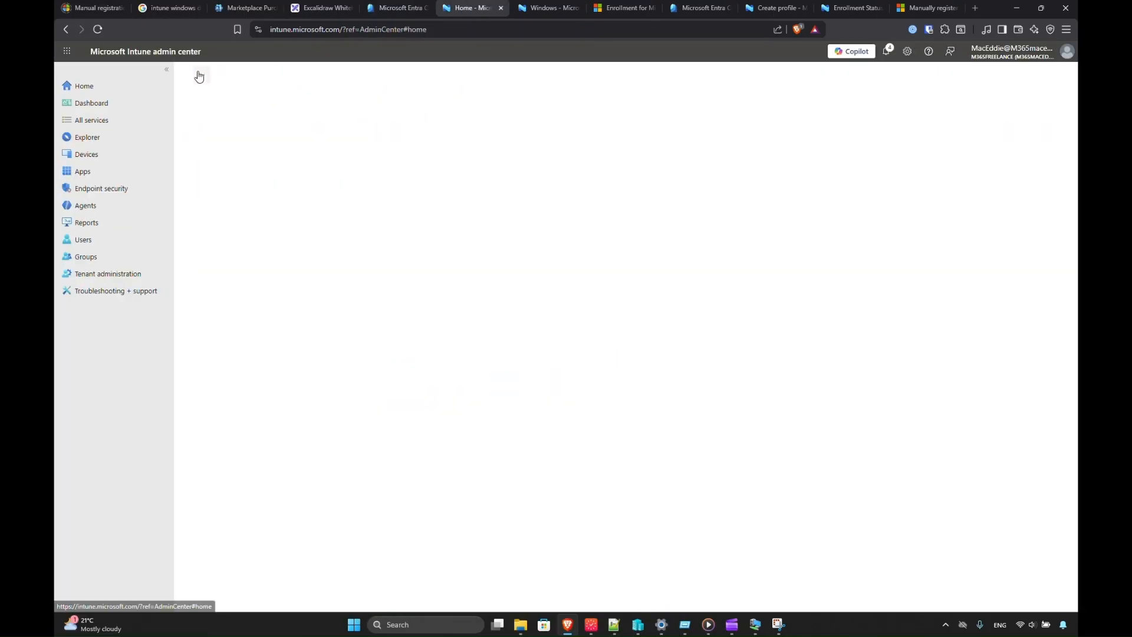
pyautogui.click(118, 154)
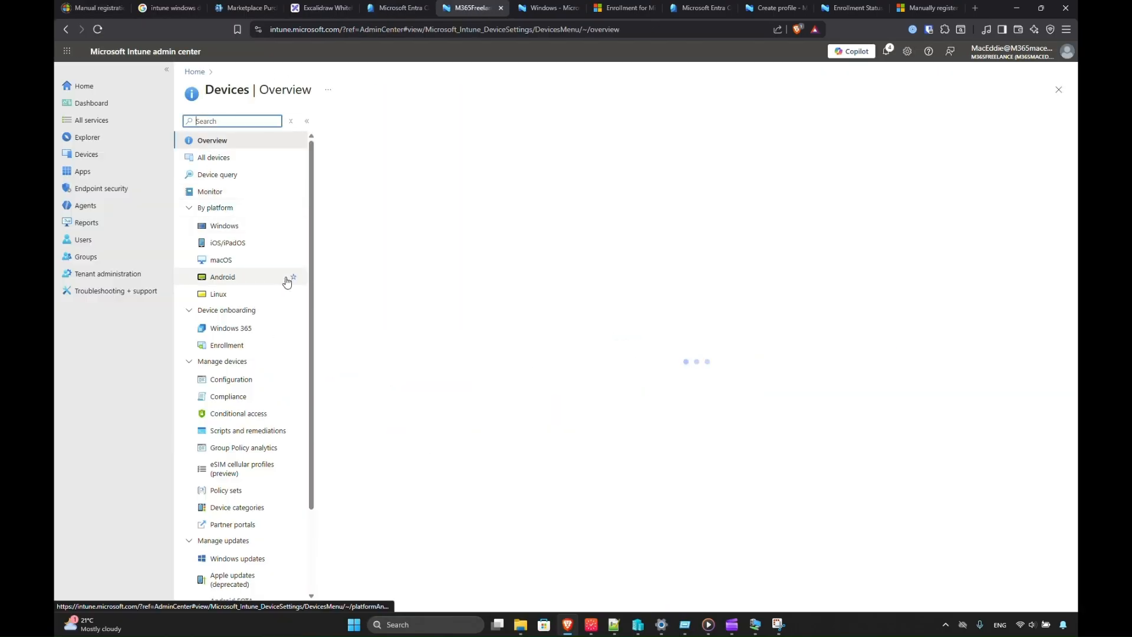
pyautogui.click(227, 345)
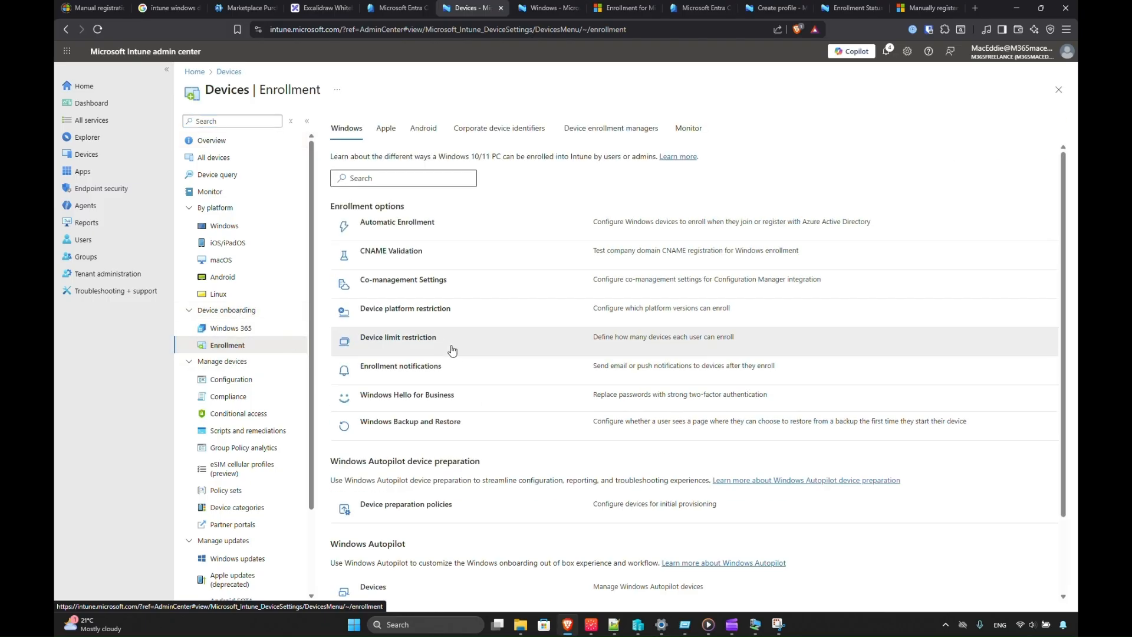
pyautogui.scroll(-2, 382, 341)
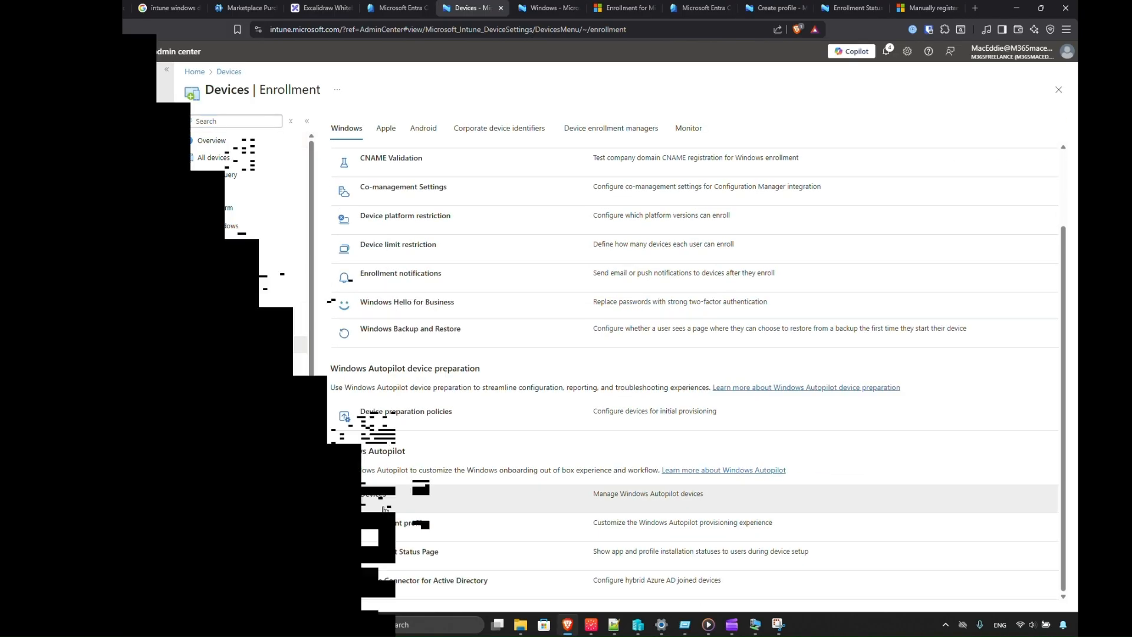
pyautogui.click(374, 494)
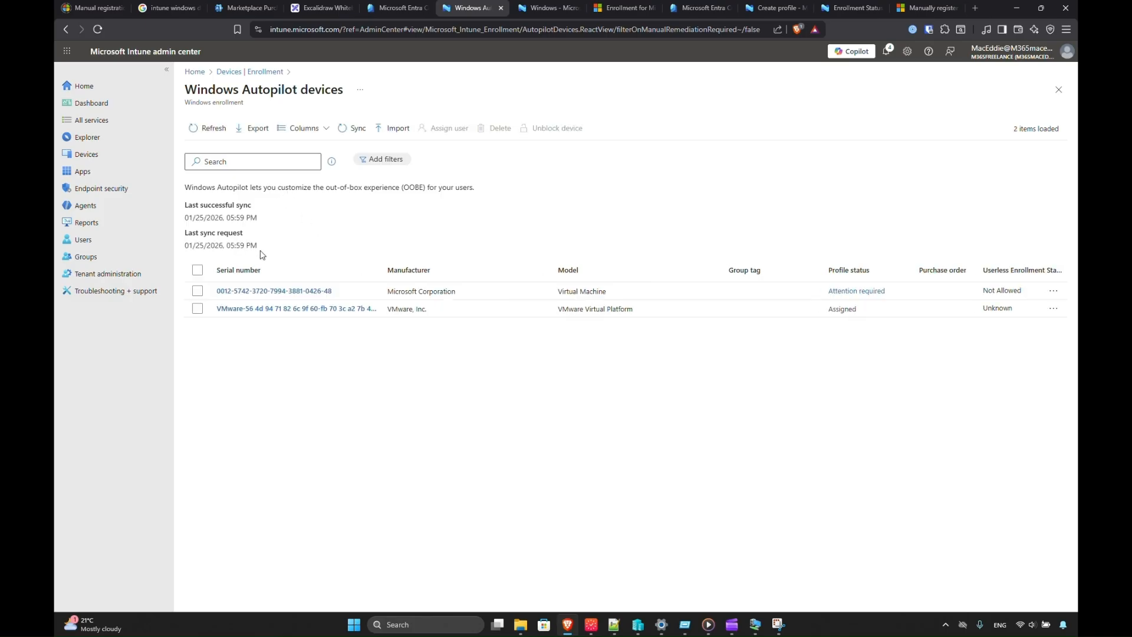
# Open the Autopilot deployment profiles list and view the Create profile options.
pyautogui.click(264, 72)
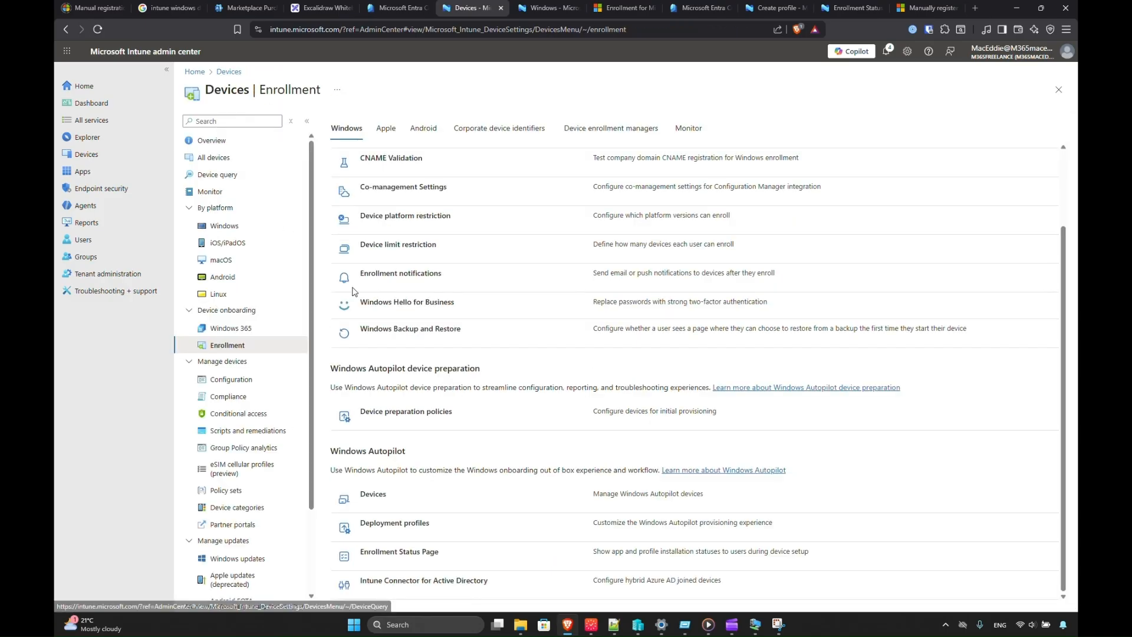
pyautogui.click(396, 524)
pyautogui.click(231, 132)
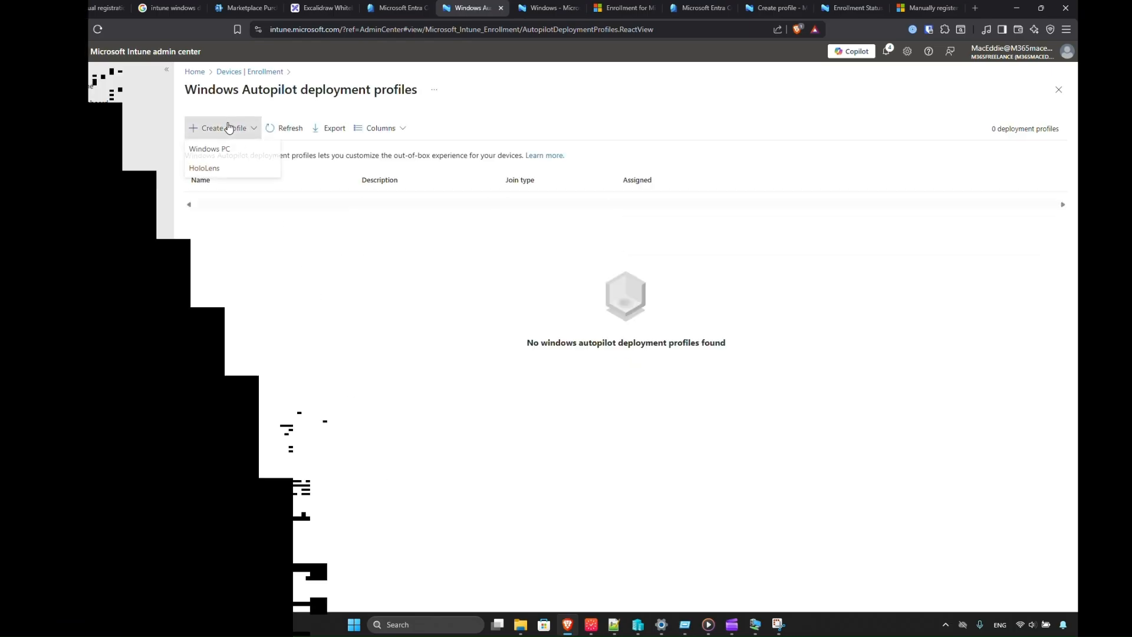
pyautogui.click(257, 74)
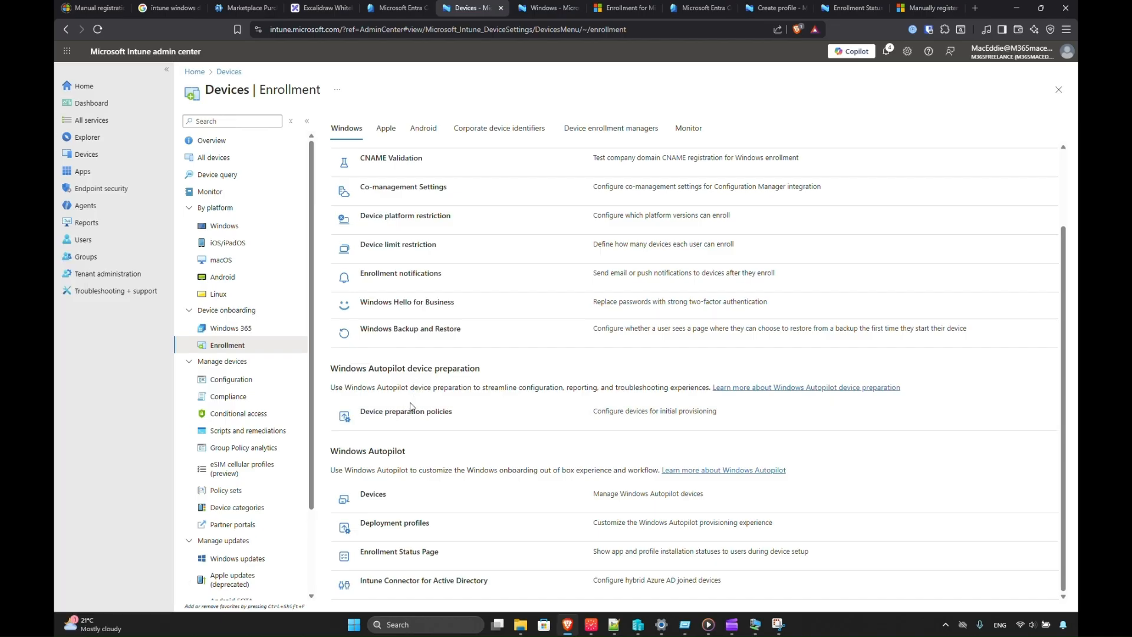
pyautogui.click(387, 526)
pyautogui.click(221, 128)
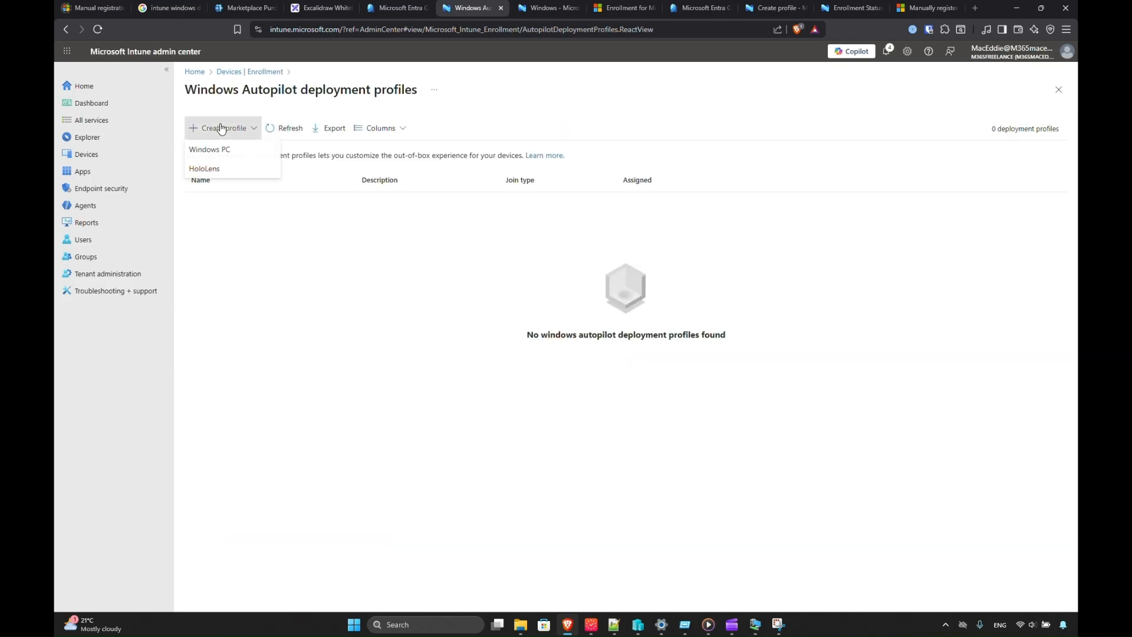
# Start a Windows PC profile named WDC Deployment with Convert targeted devices set to Yes.
pyautogui.click(230, 151)
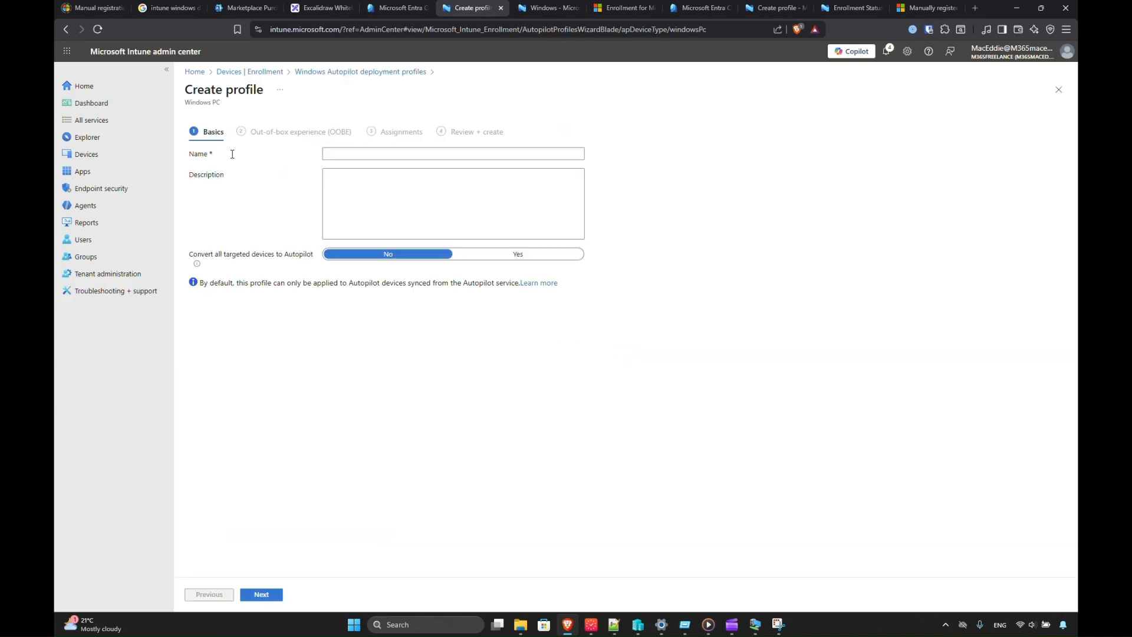
pyautogui.click(354, 152)
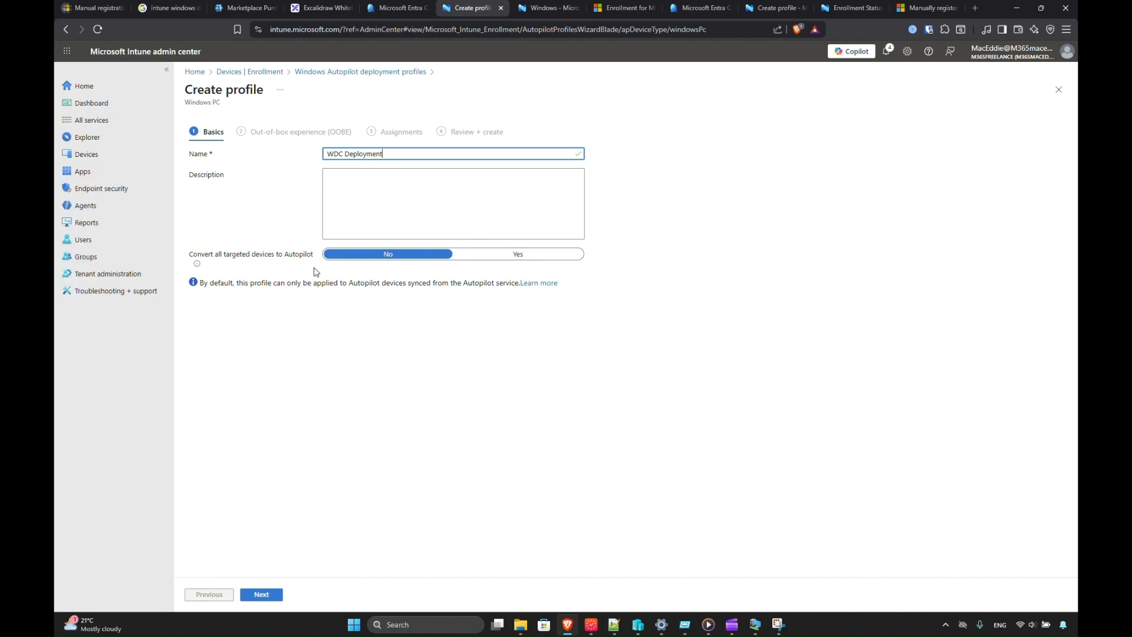
pyautogui.click(493, 258)
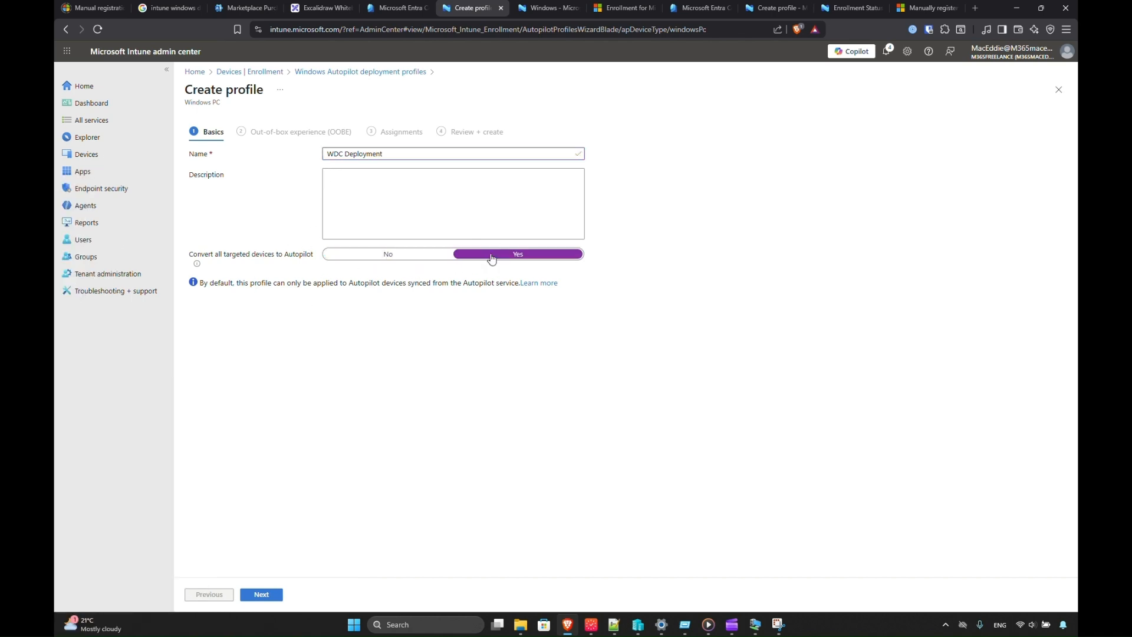
pyautogui.click(261, 595)
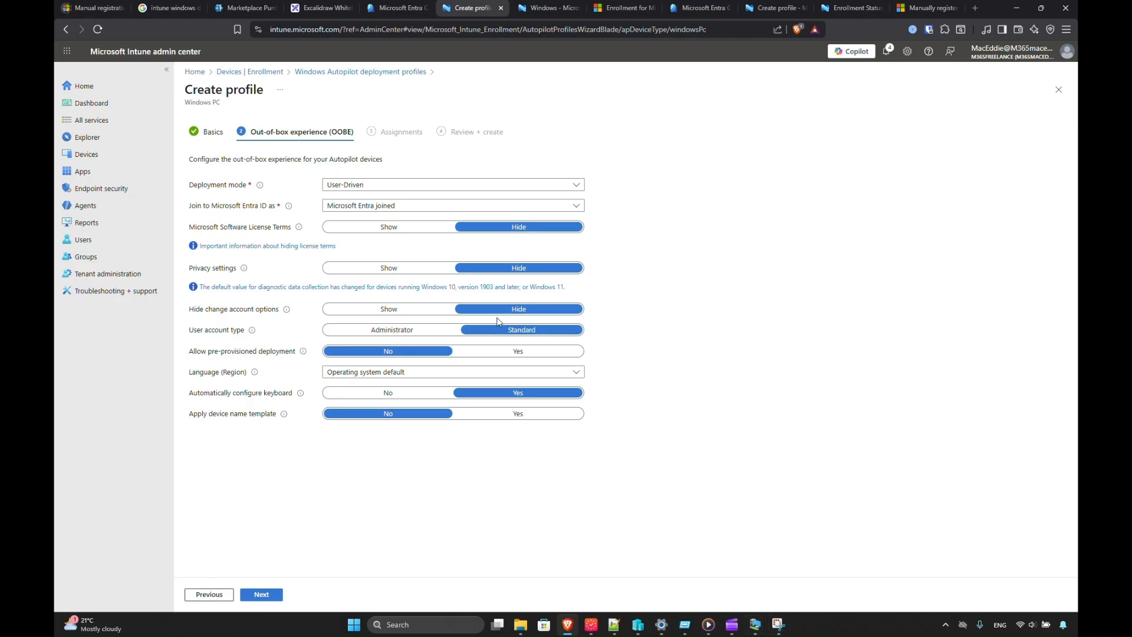
# Keep User-Driven mode, choose Microsoft Entra hybrid joined, and leave Skip AD connectivity check at No.
pyautogui.click(362, 188)
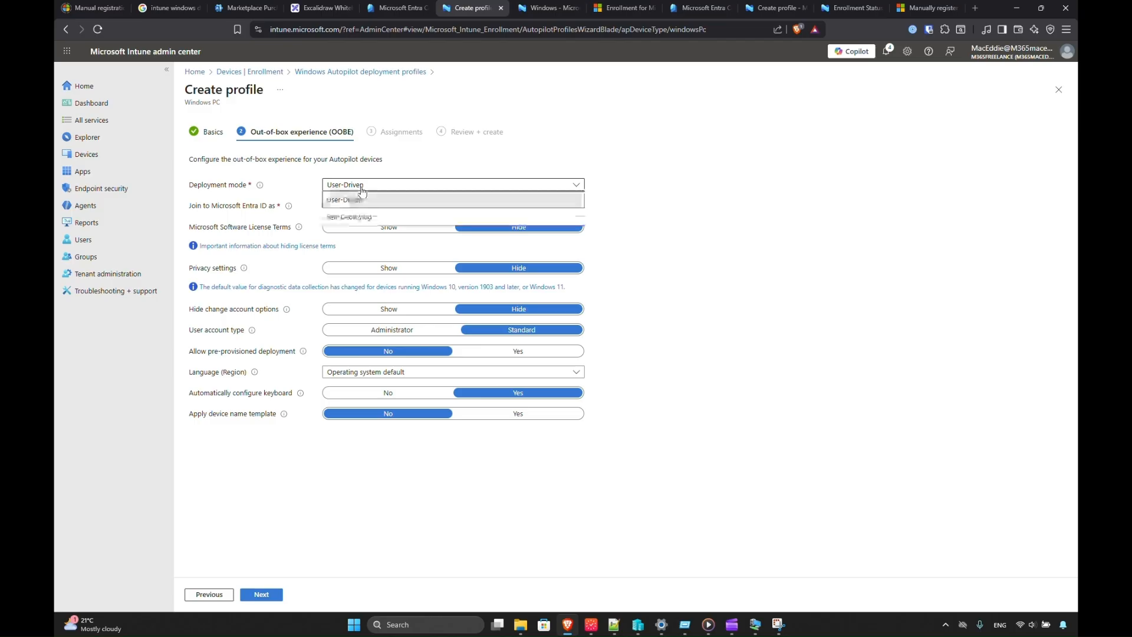
pyautogui.click(361, 188)
pyautogui.click(357, 207)
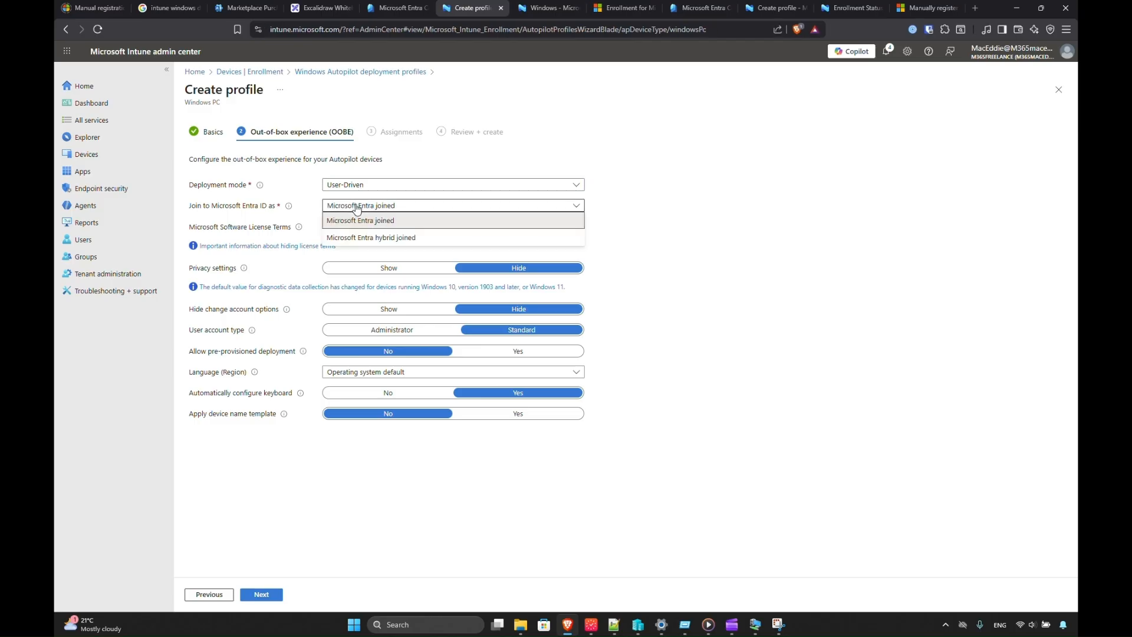
pyautogui.click(357, 216)
pyautogui.click(358, 184)
pyautogui.click(358, 185)
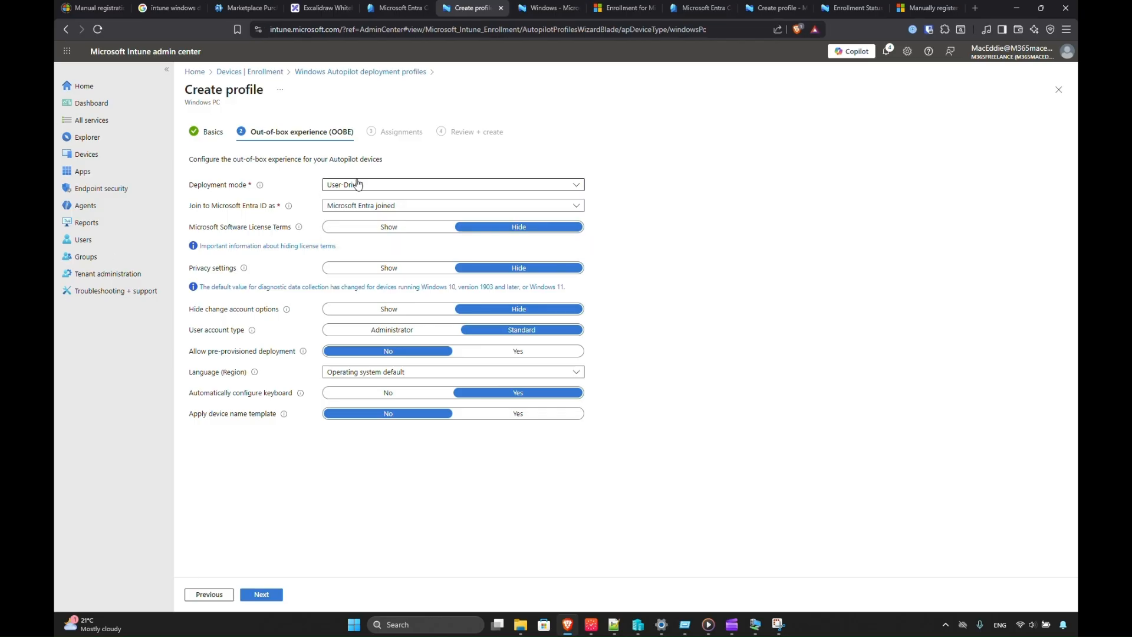
pyautogui.click(359, 185)
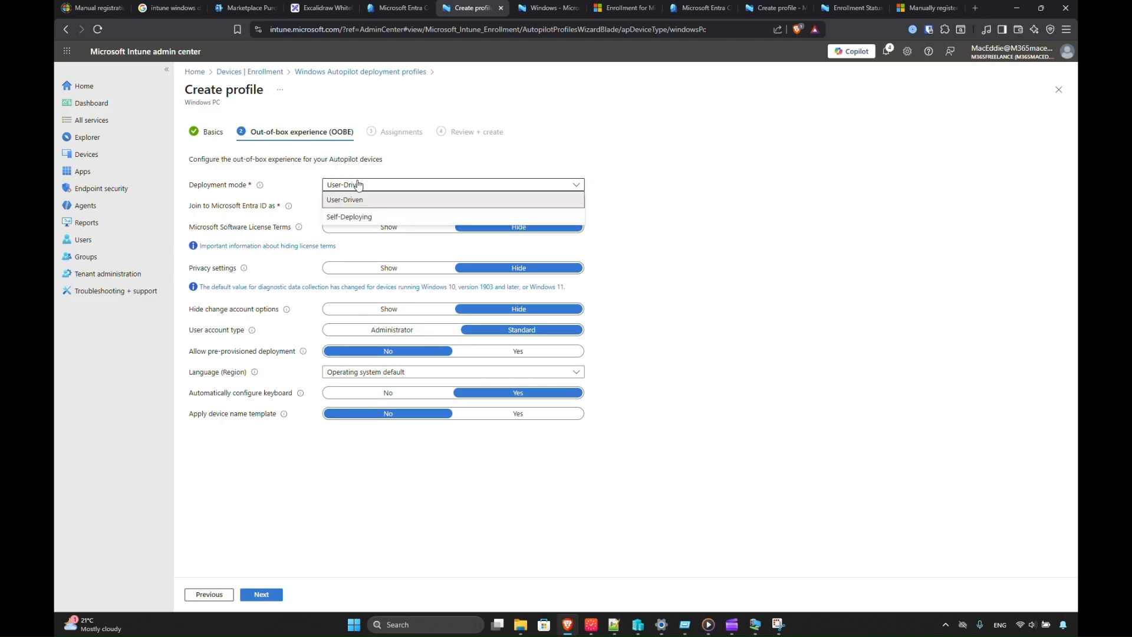
pyautogui.click(355, 184)
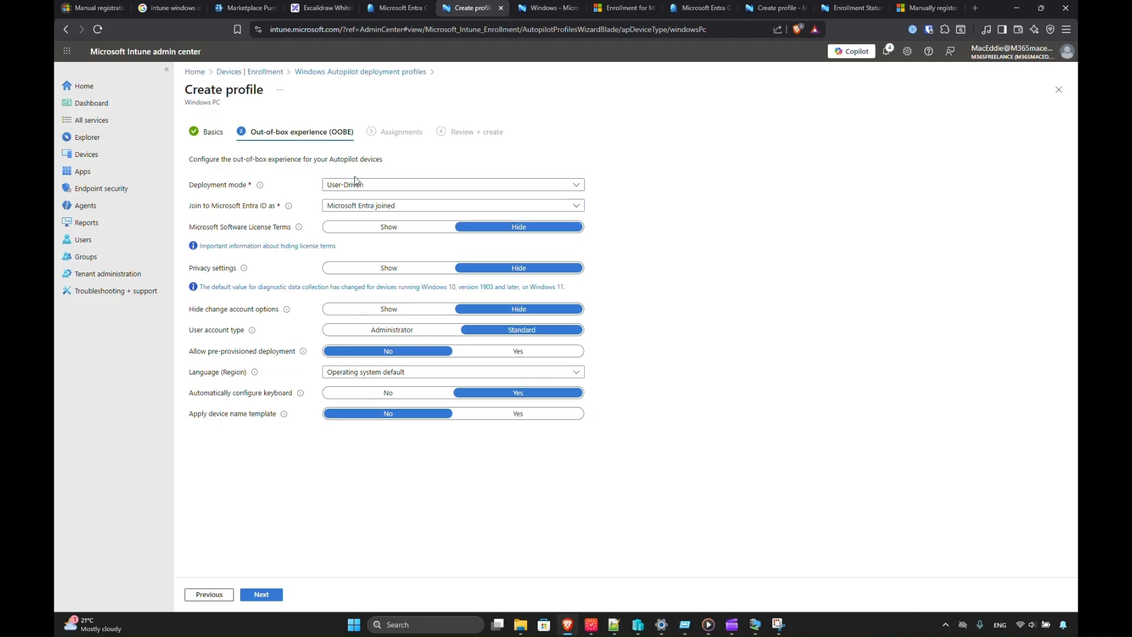
pyautogui.click(356, 205)
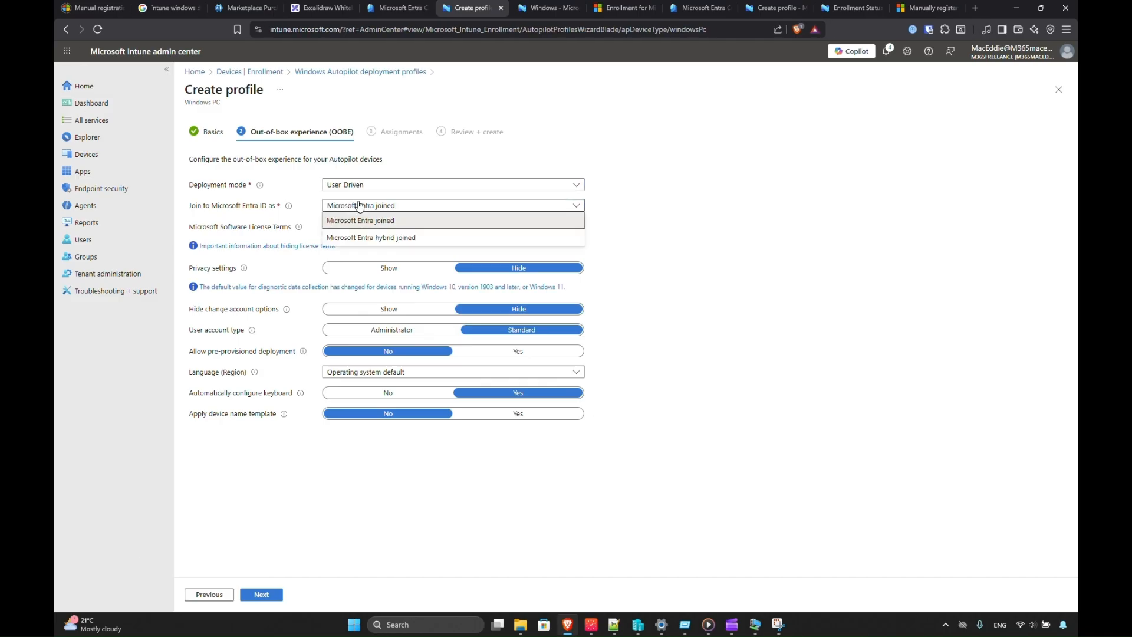
pyautogui.click(361, 237)
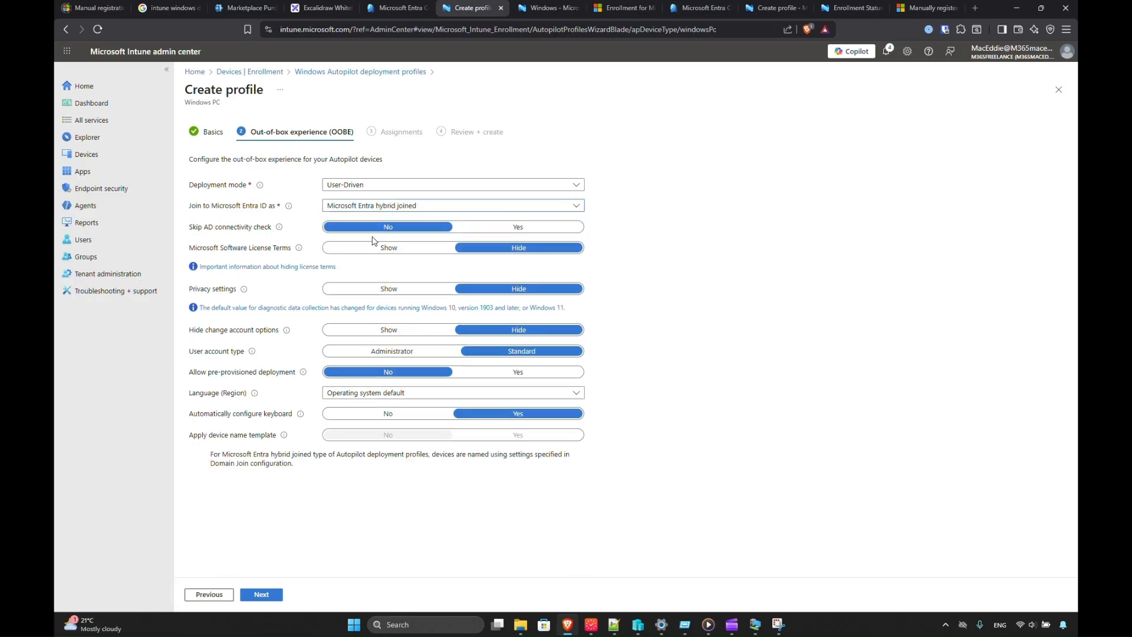
pyautogui.click(462, 230)
pyautogui.click(413, 231)
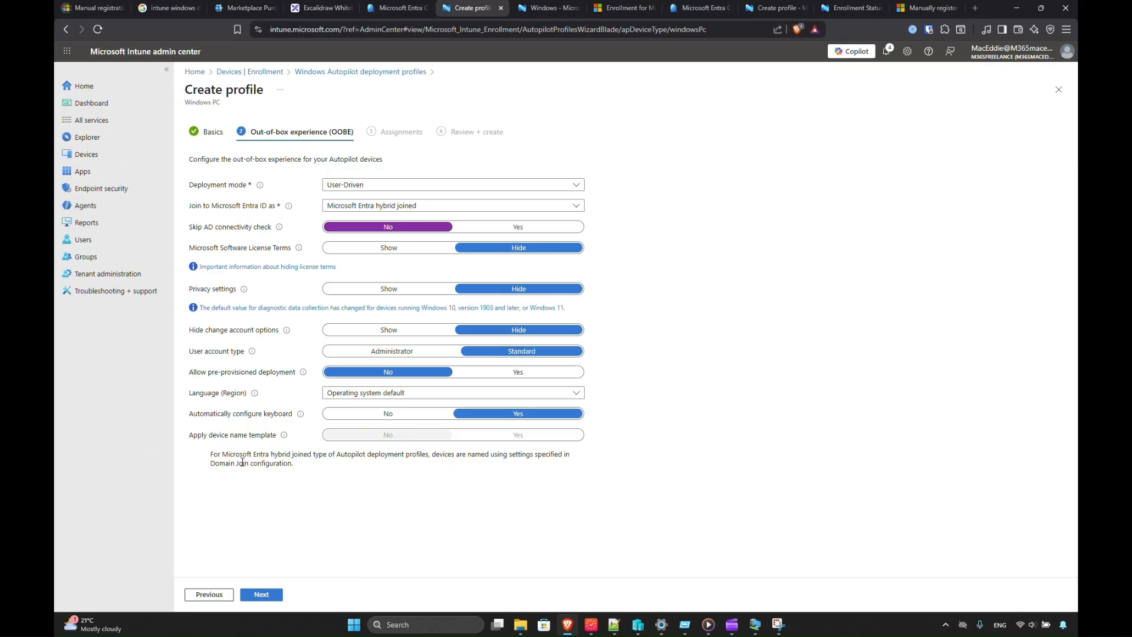
pyautogui.click(262, 597)
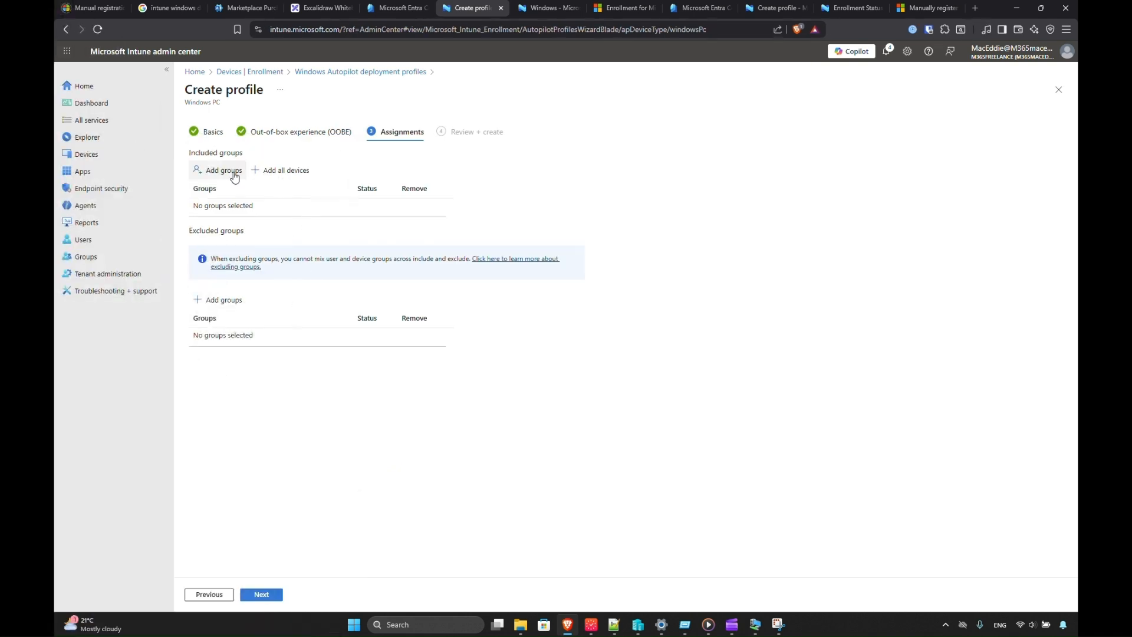
# Include the AutoPilotDevices-1 group in the assignment, review, and create the WDC Deployment profile.
pyautogui.click(219, 171)
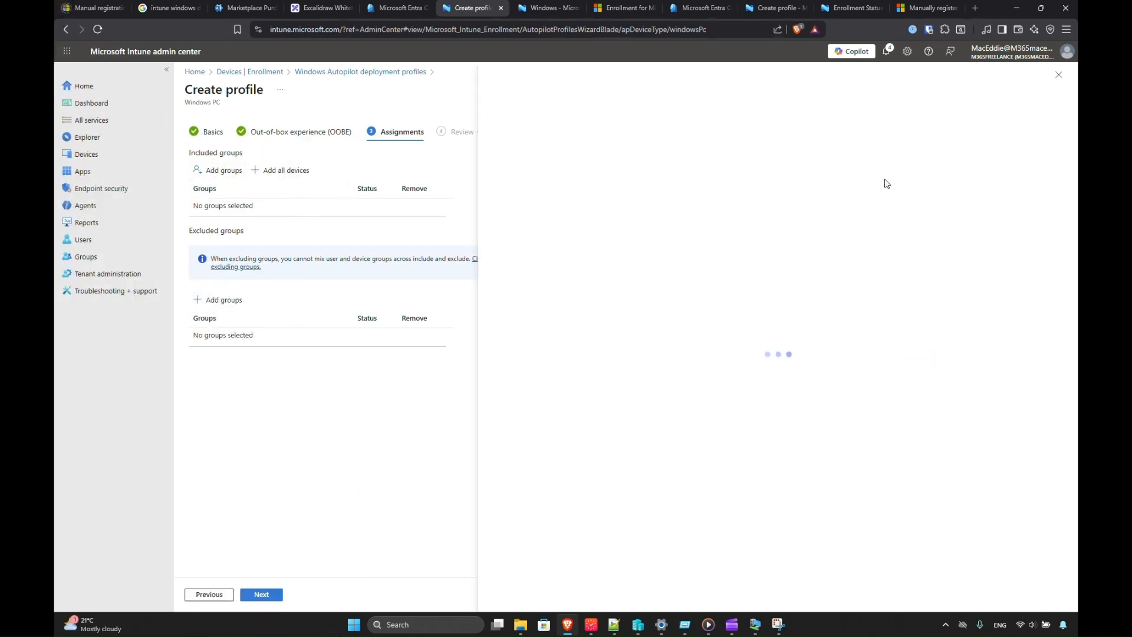
pyautogui.click(737, 159)
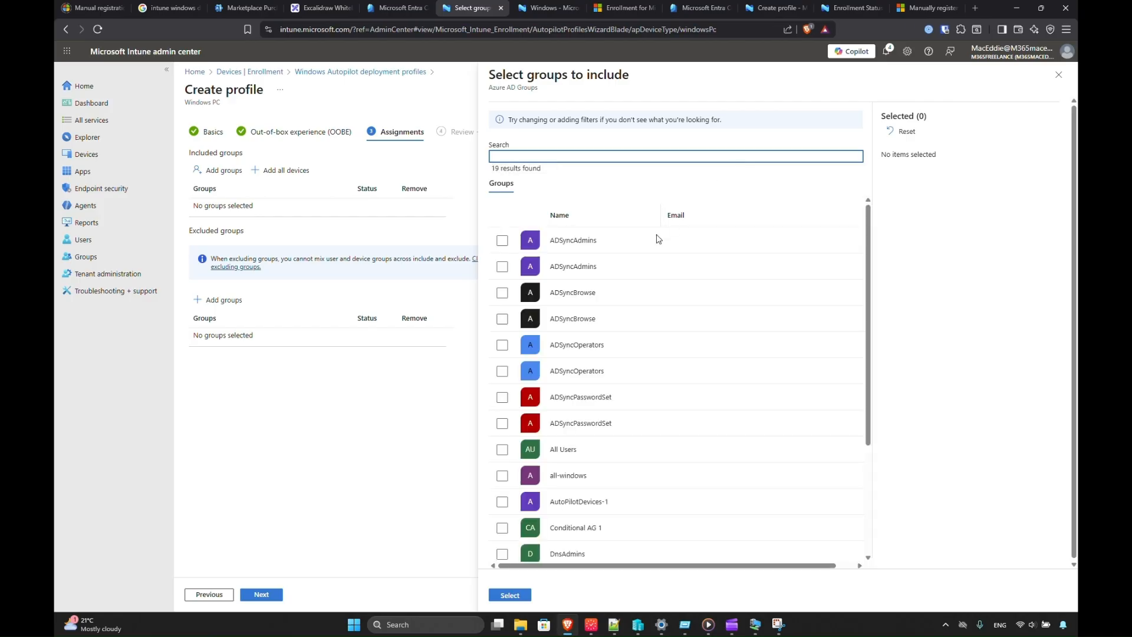
pyautogui.click(501, 504)
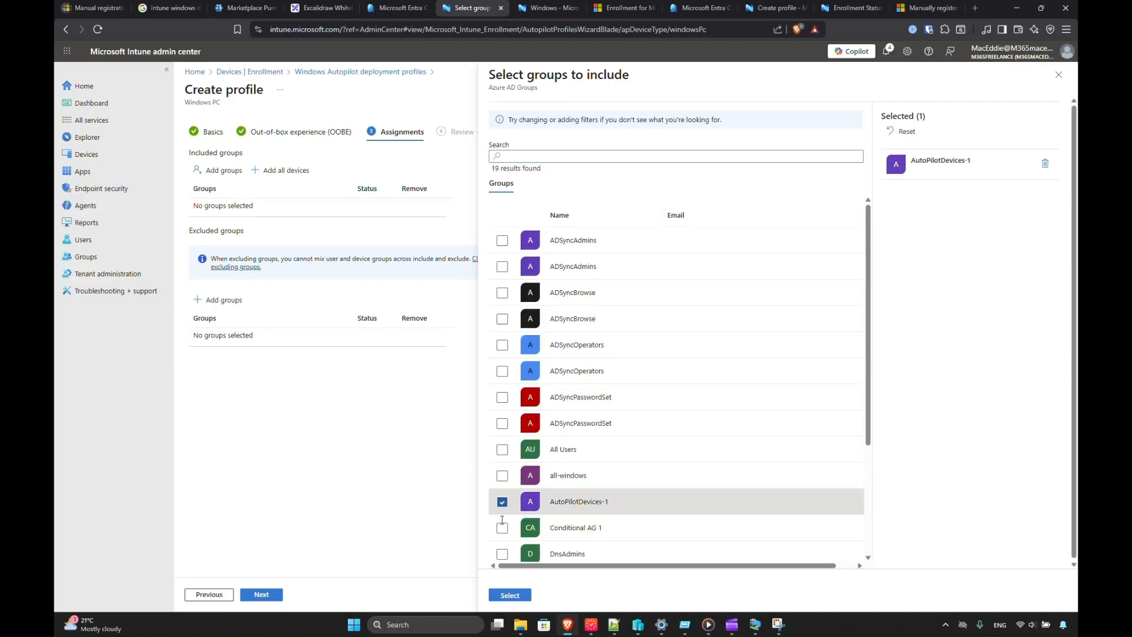
pyautogui.click(510, 595)
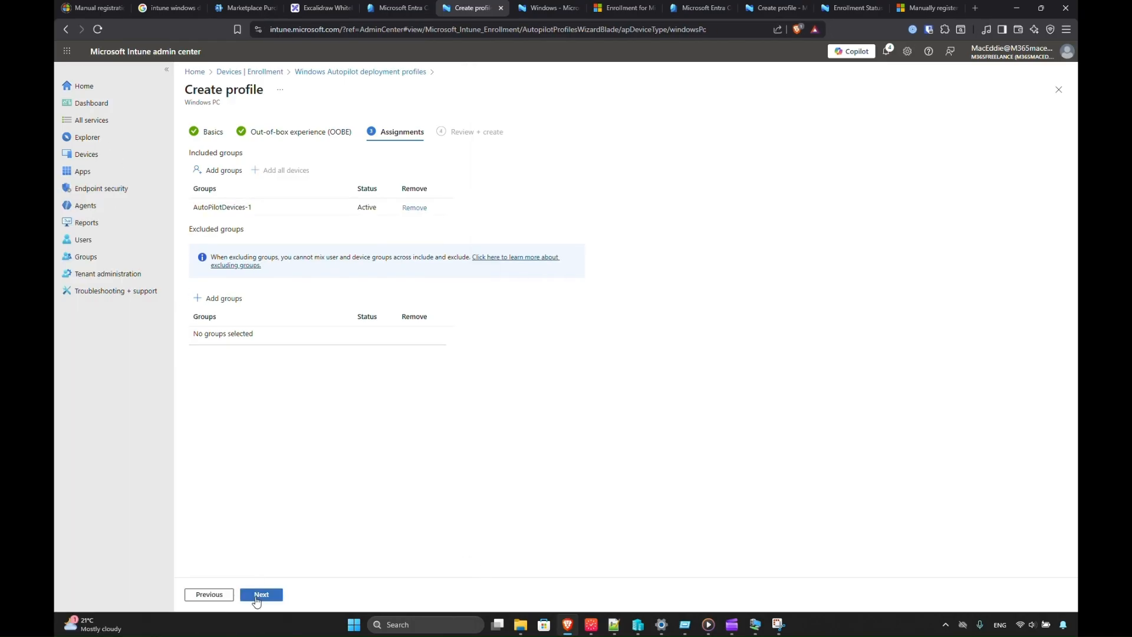
pyautogui.click(256, 595)
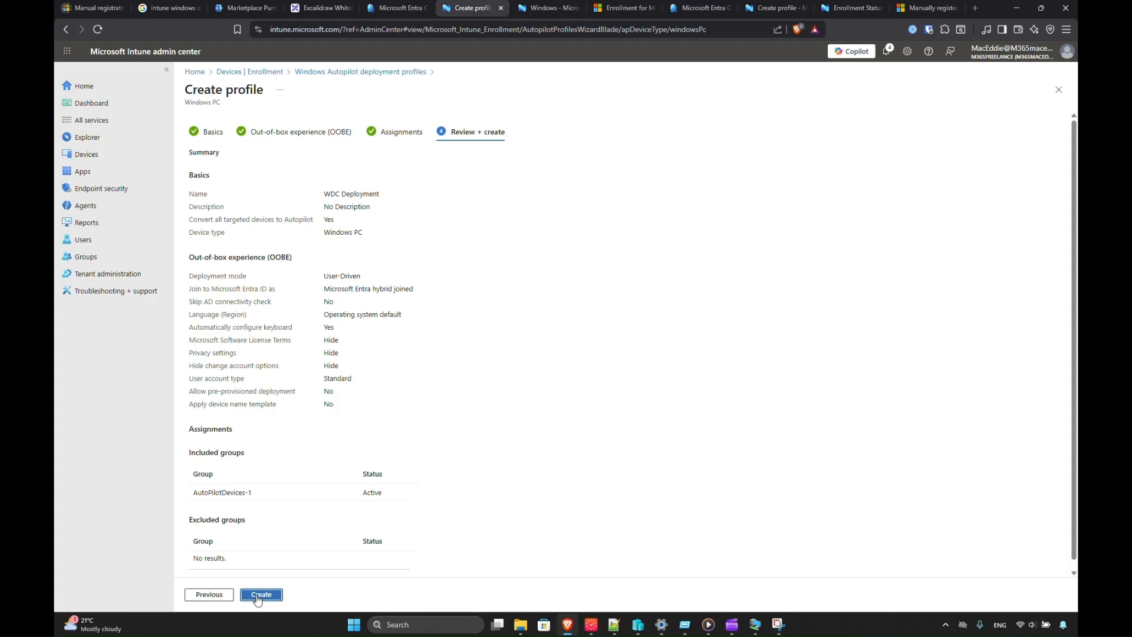
pyautogui.click(257, 596)
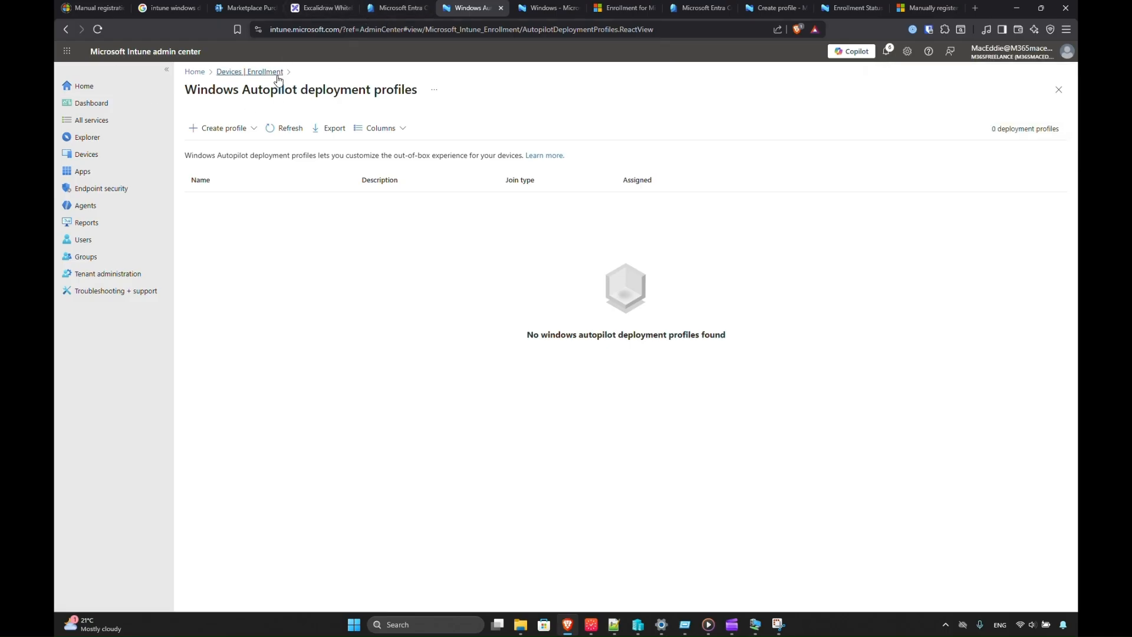
# Refresh the profiles, check the VM's fix-pending notice in Autopilot devices, then return to Enrollment.
pyautogui.click(281, 130)
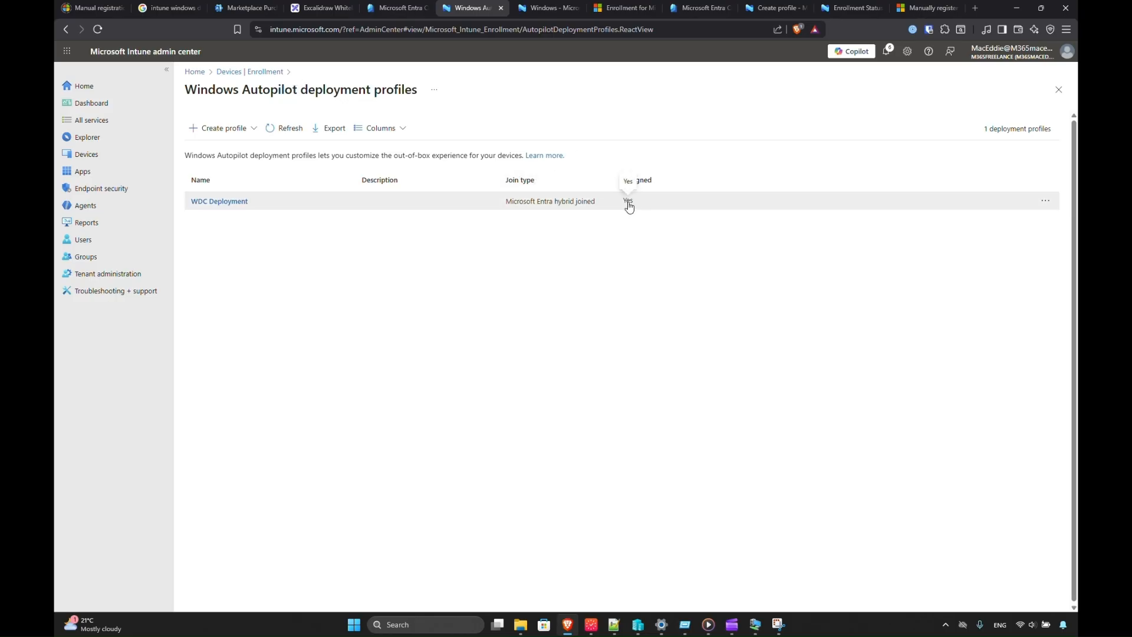
pyautogui.click(265, 72)
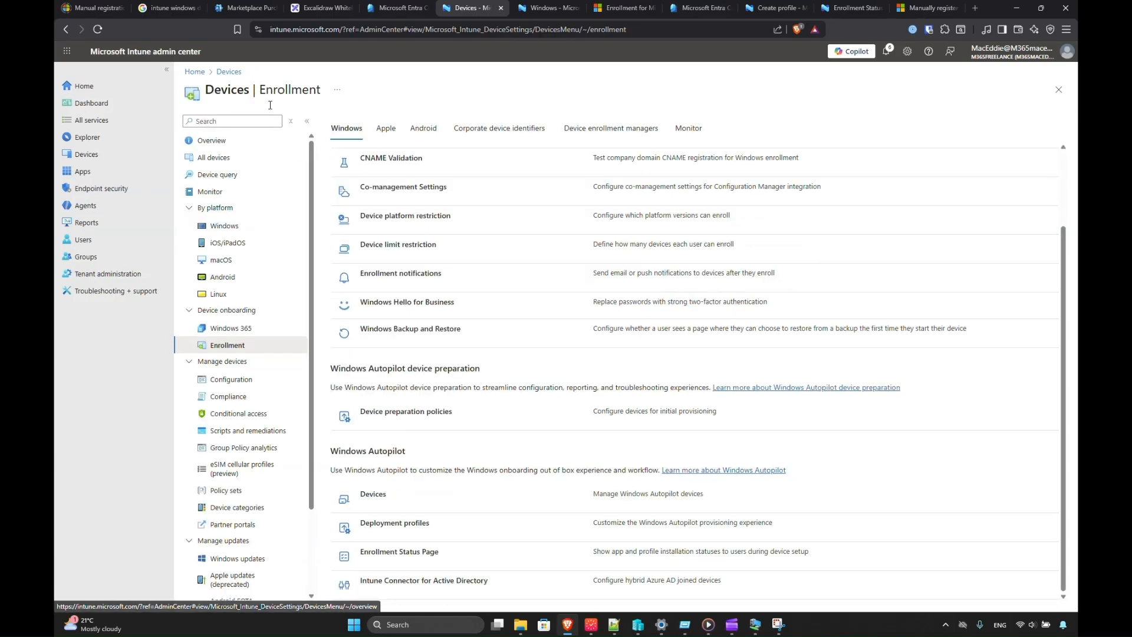
pyautogui.click(405, 495)
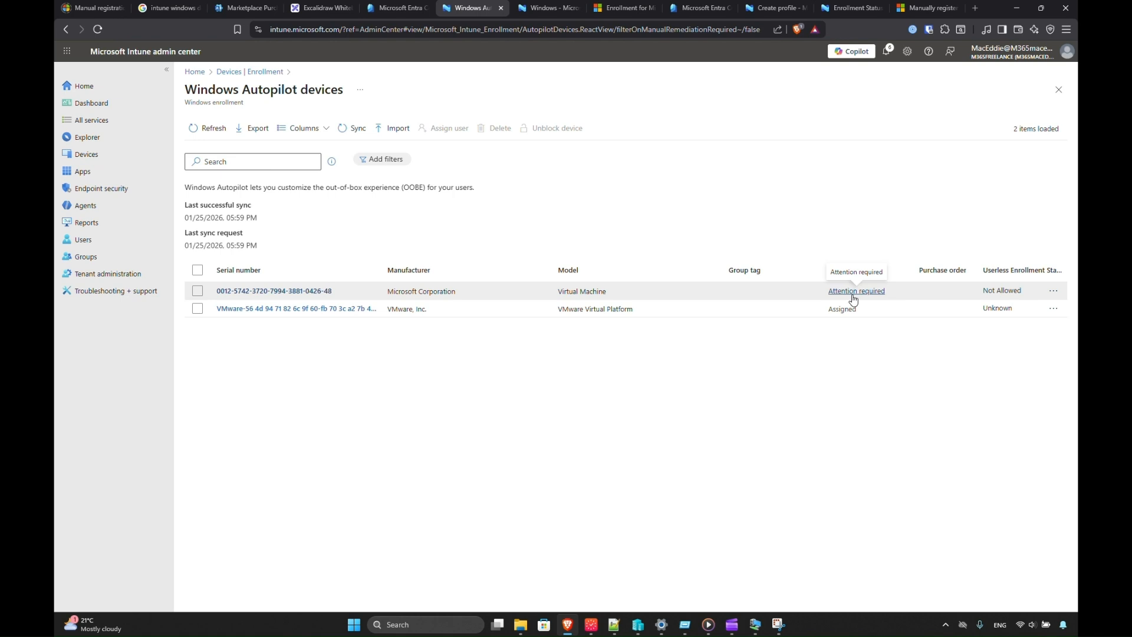
pyautogui.click(832, 293)
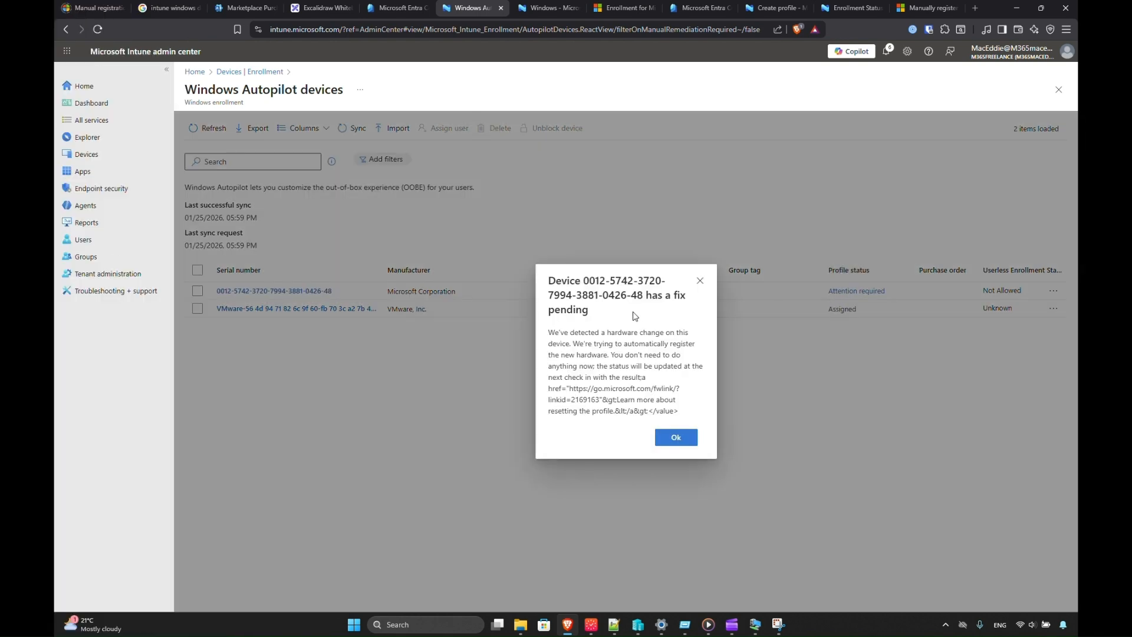
pyautogui.click(672, 439)
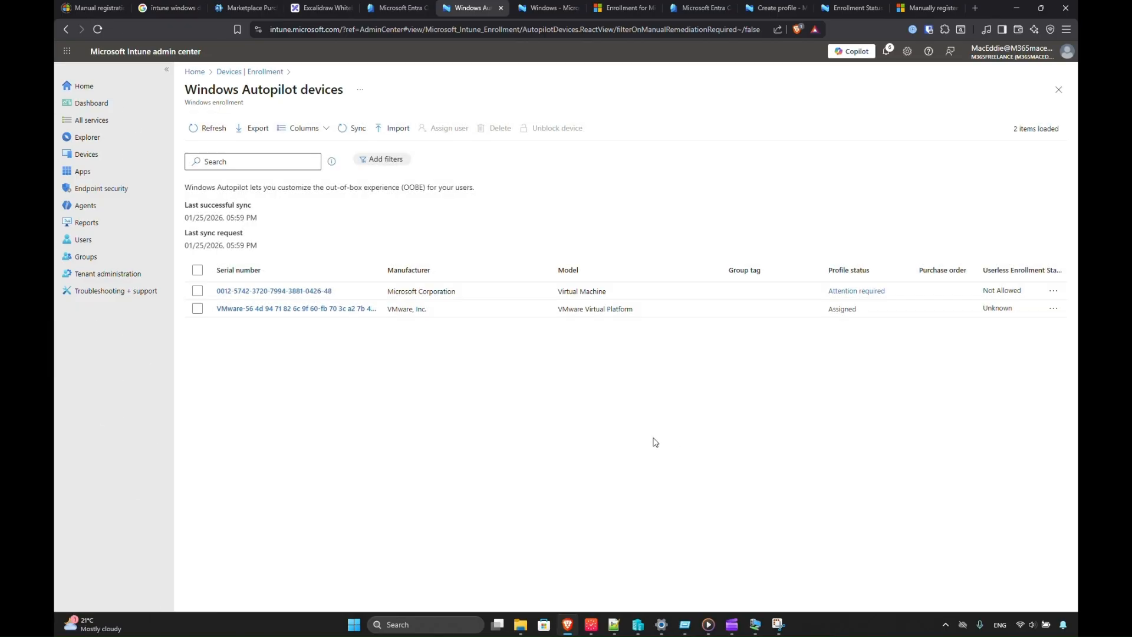
pyautogui.click(264, 71)
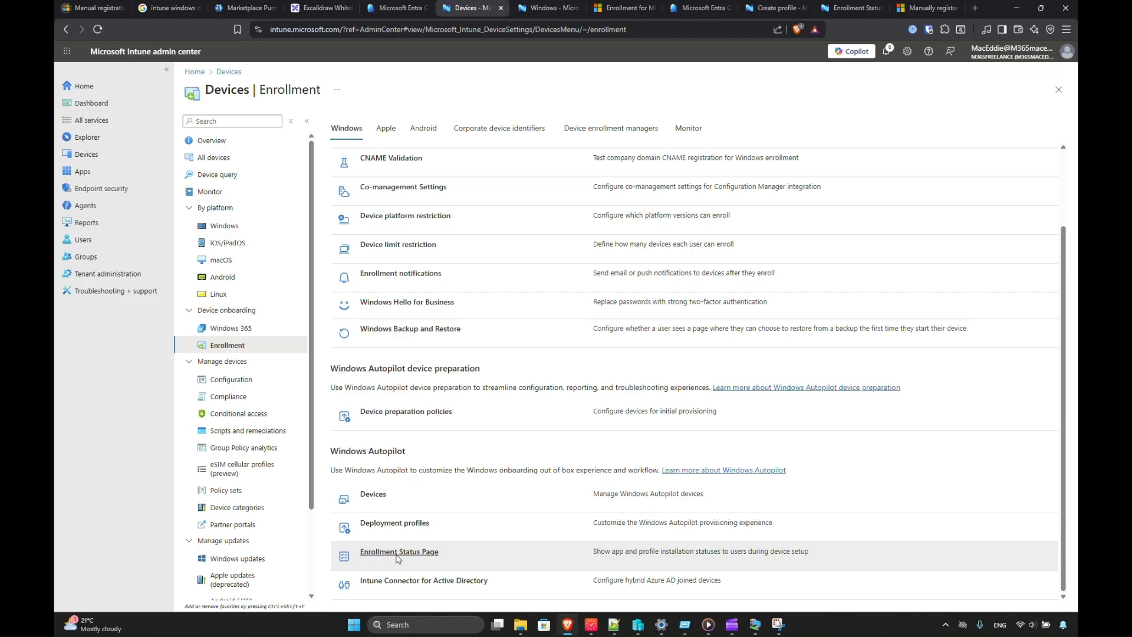
# Review the WDC Enrollment Status Page properties, highlighting the blocking and reset settings, then edit its settings.
pyautogui.click(398, 553)
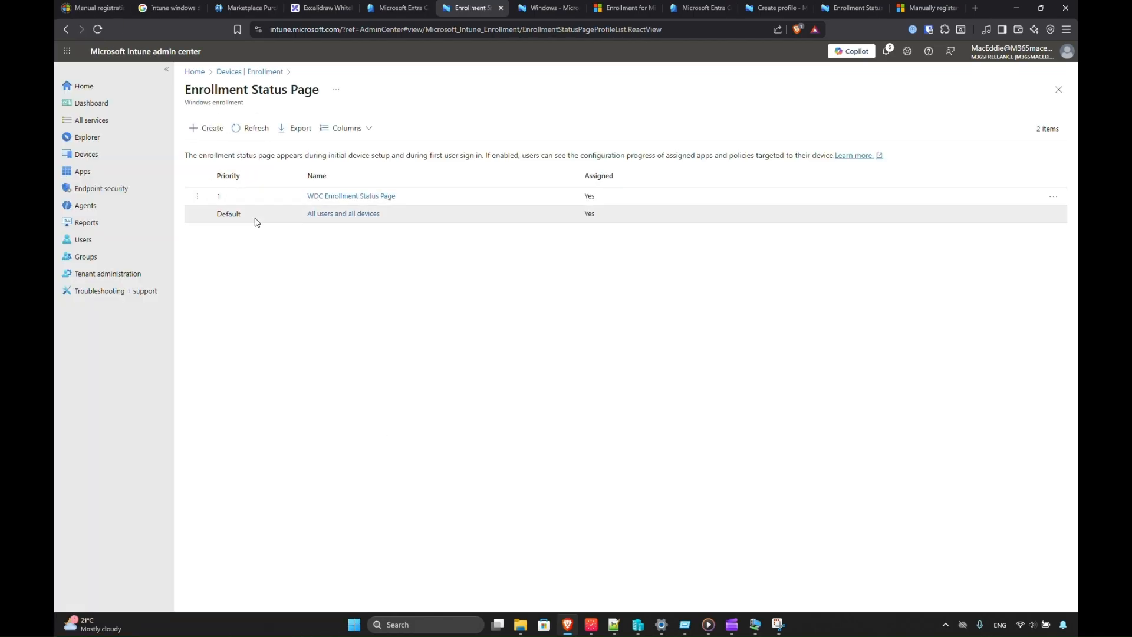
pyautogui.click(338, 199)
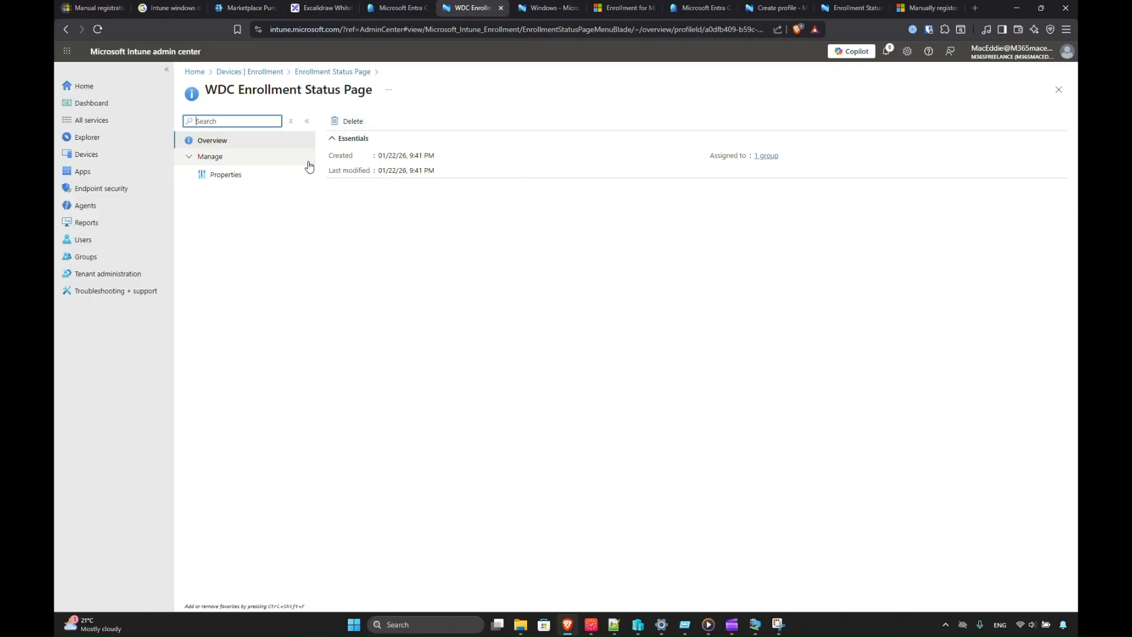
pyautogui.click(230, 172)
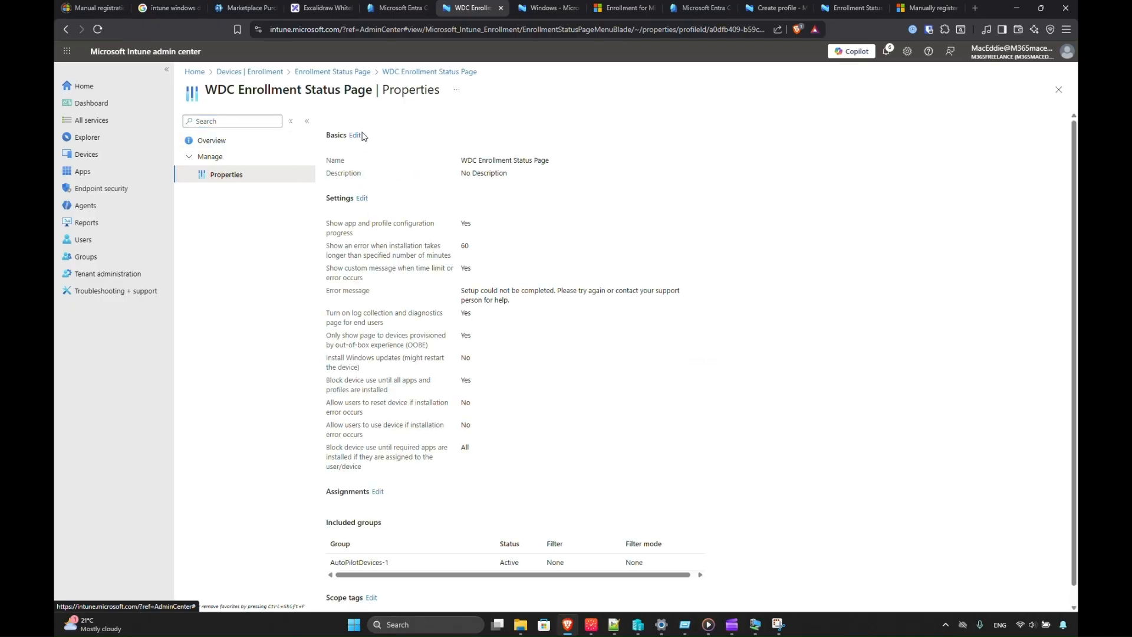
pyautogui.moveTo(466, 161); pyautogui.dragTo(537, 170)
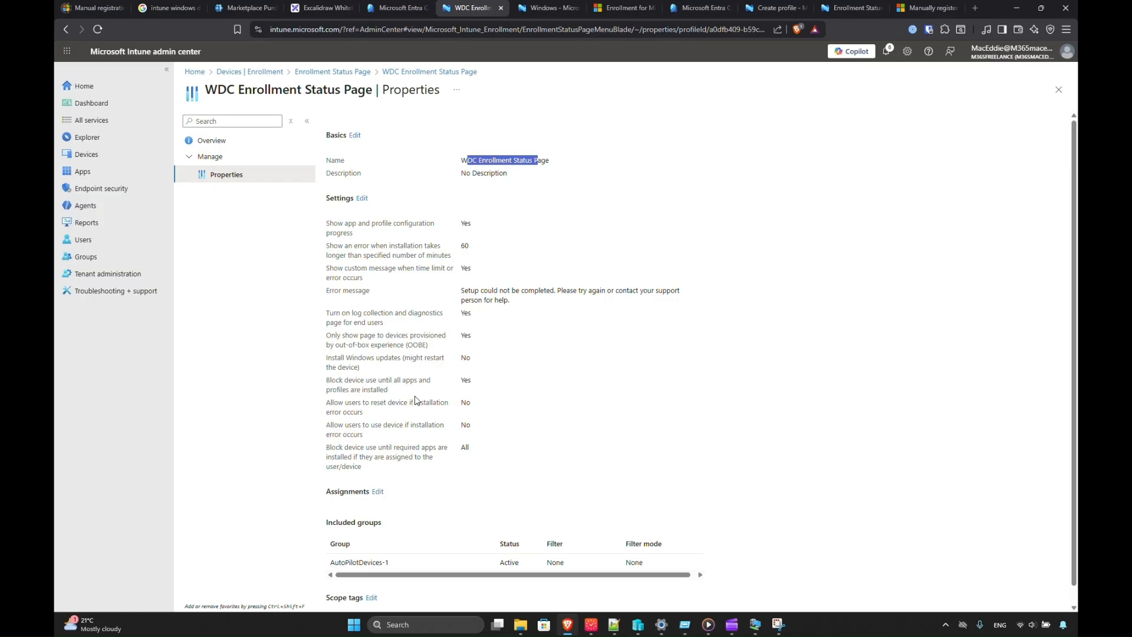
pyautogui.moveTo(363, 405); pyautogui.dragTo(411, 415)
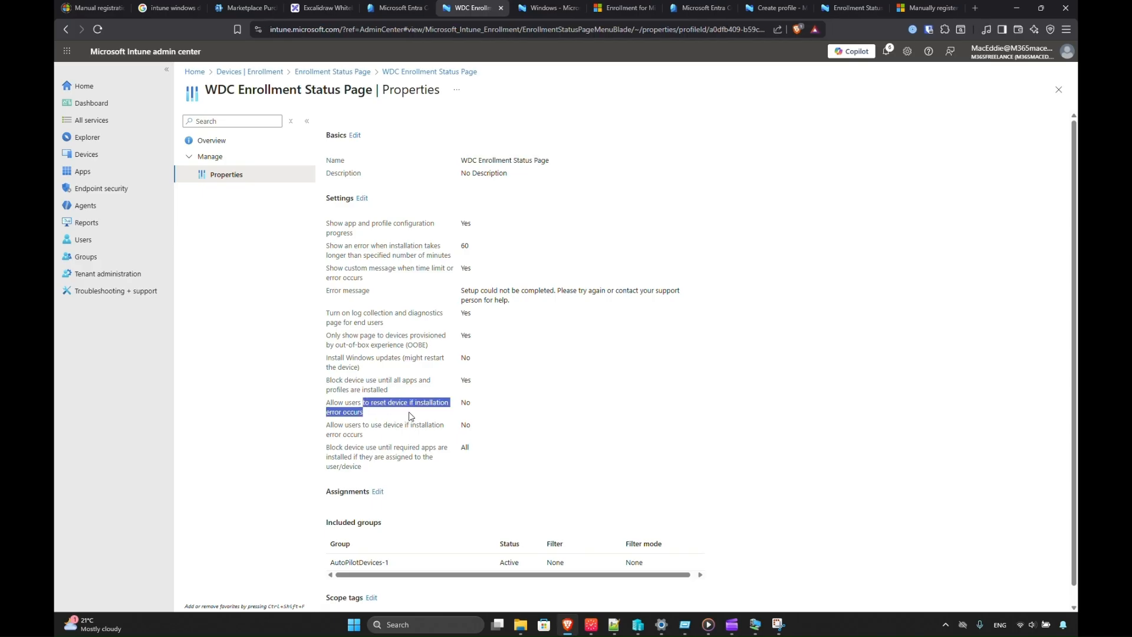
pyautogui.moveTo(369, 380); pyautogui.dragTo(405, 456)
pyautogui.click(405, 457)
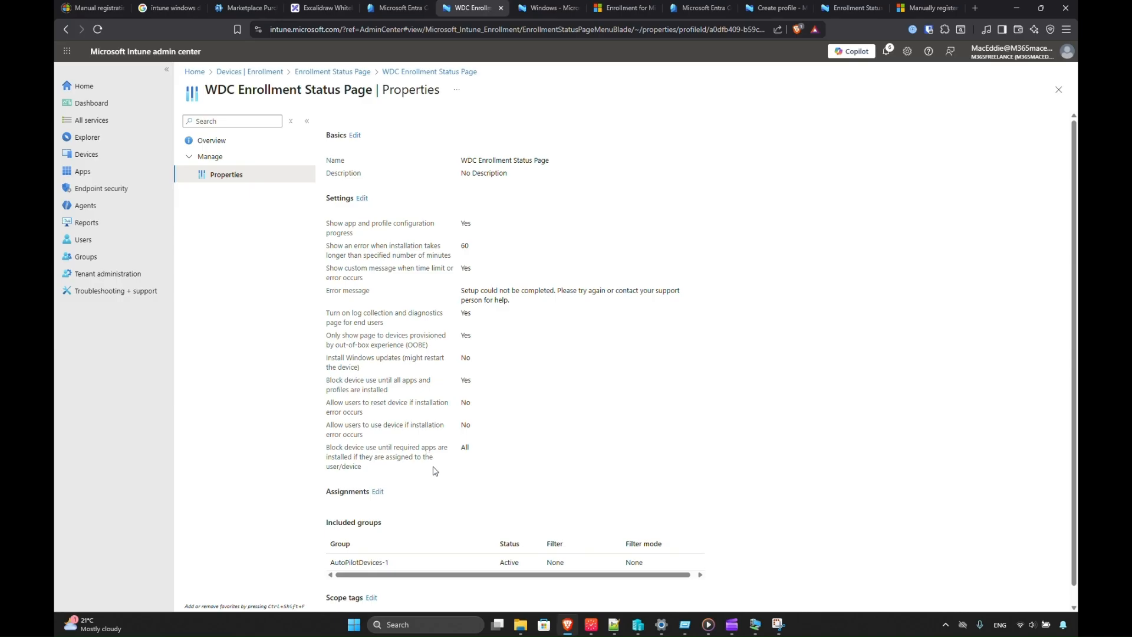
pyautogui.scroll(-1, 459, 473)
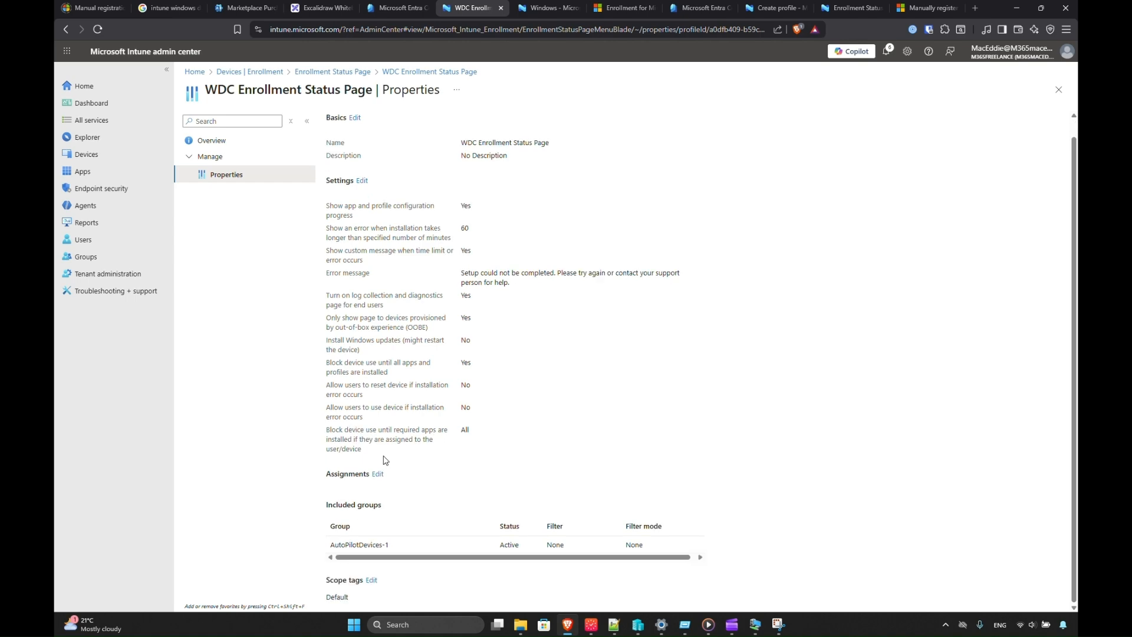
pyautogui.click(362, 182)
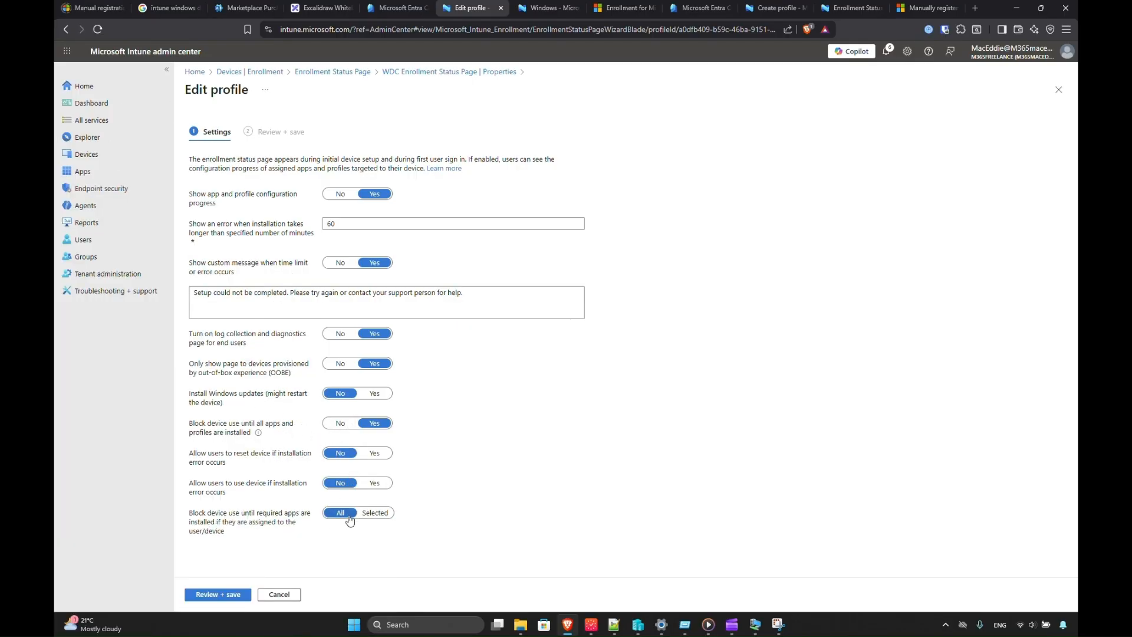
# Toggle required-apps blocking to Selected and back to All, cancel at review, and return to Devices | Enrollment.
pyautogui.click(368, 514)
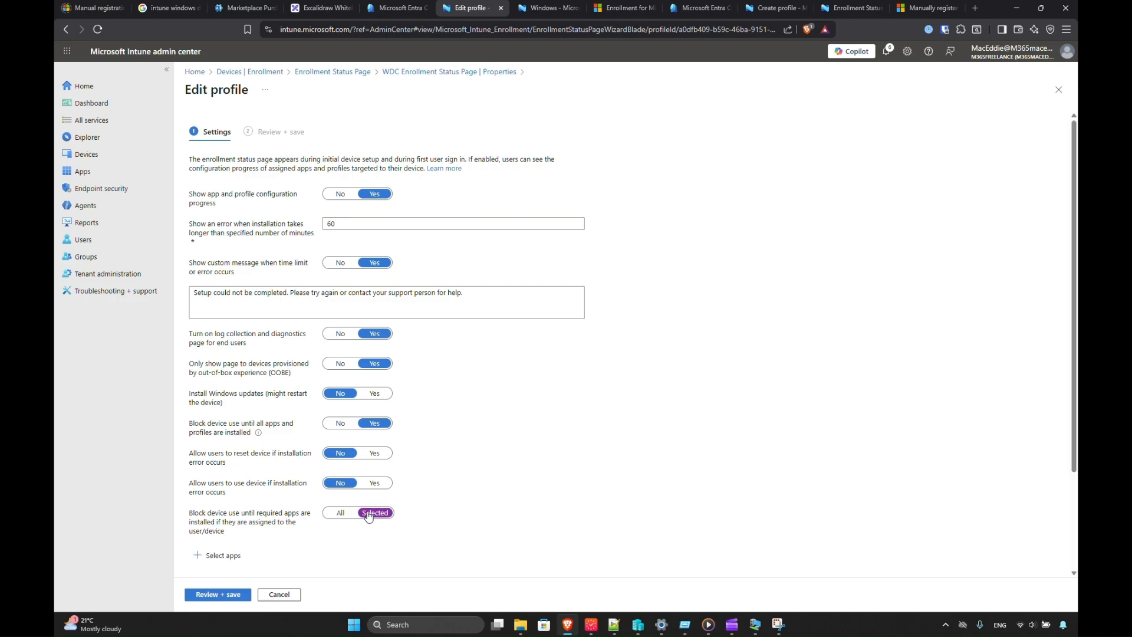
pyautogui.click(333, 513)
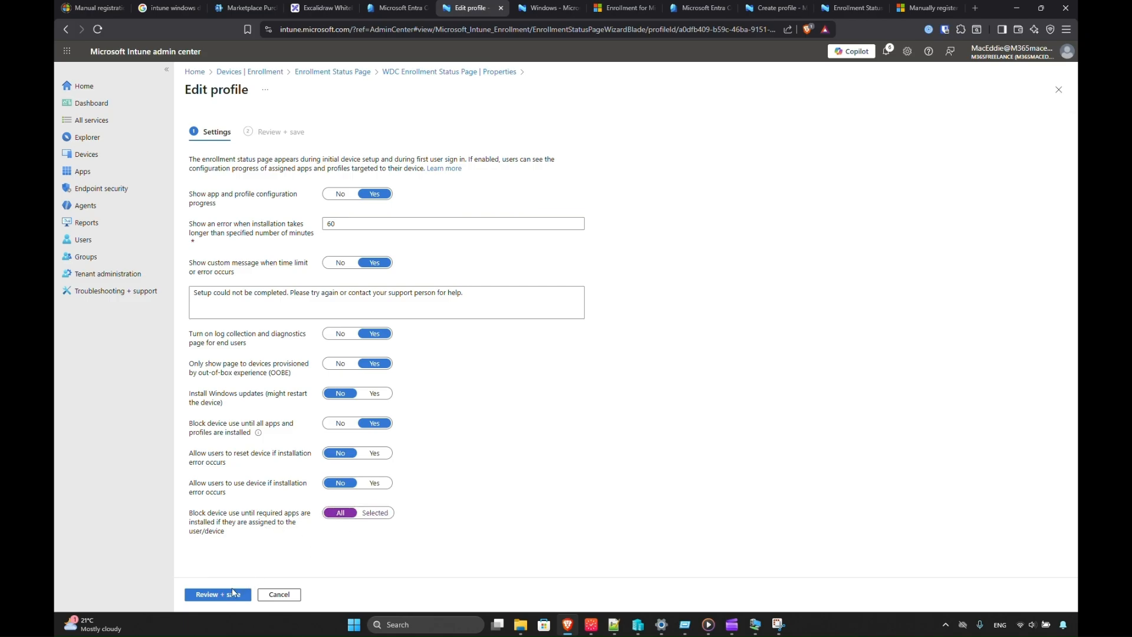
pyautogui.click(231, 594)
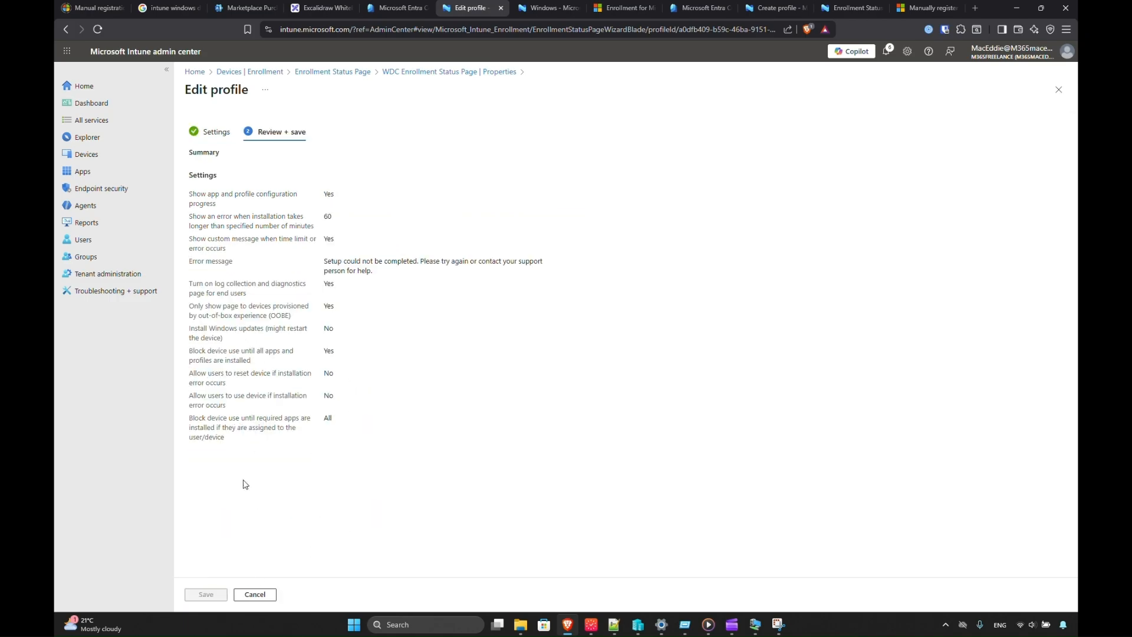
pyautogui.click(255, 594)
pyautogui.click(362, 73)
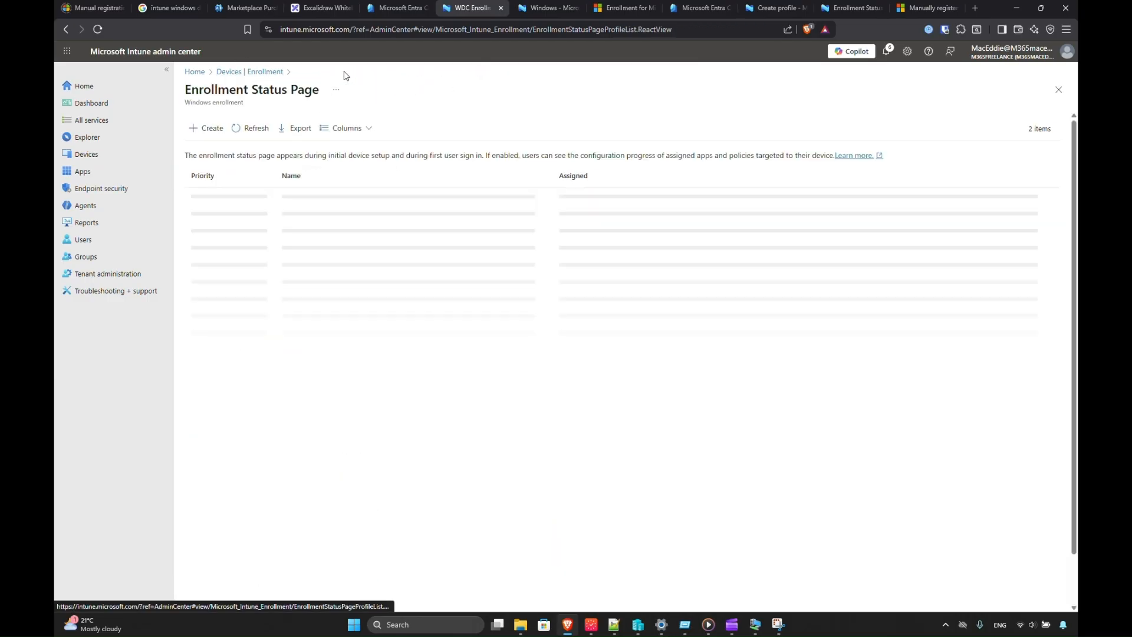
pyautogui.click(267, 74)
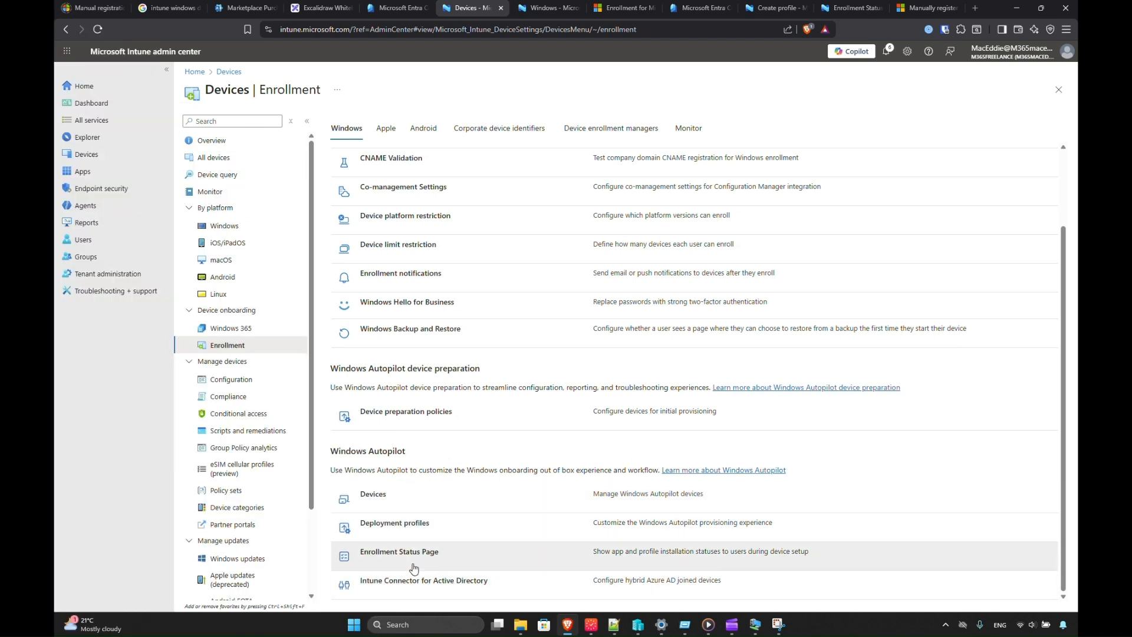
# Check the Intune connectors for Active Directory, then start a new Windows configuration policy.
pyautogui.click(409, 586)
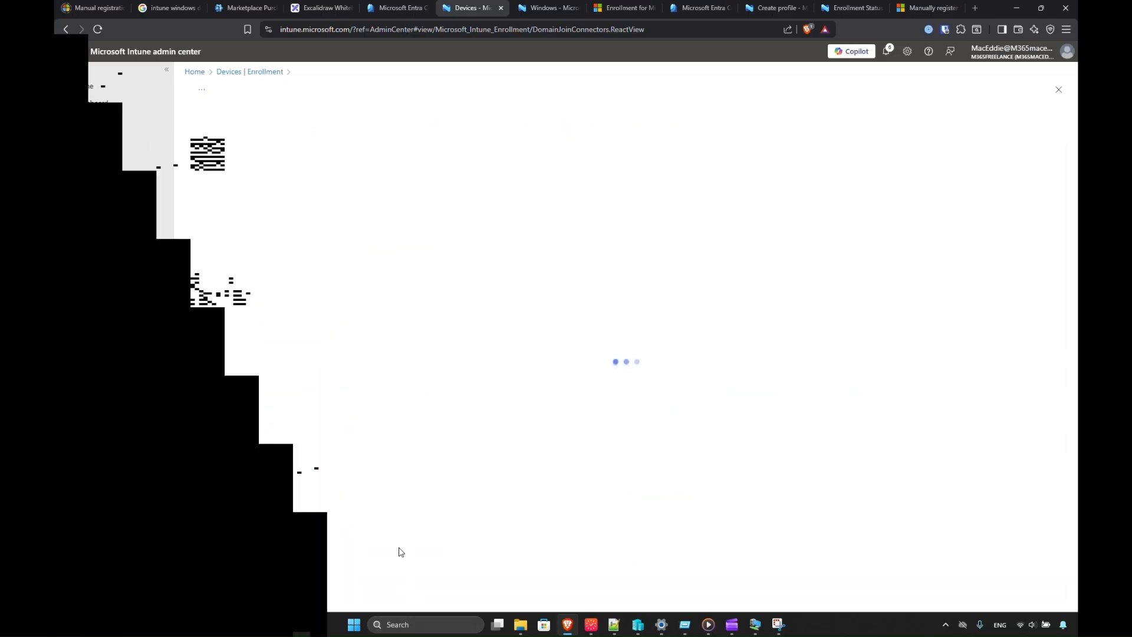
pyautogui.click(265, 72)
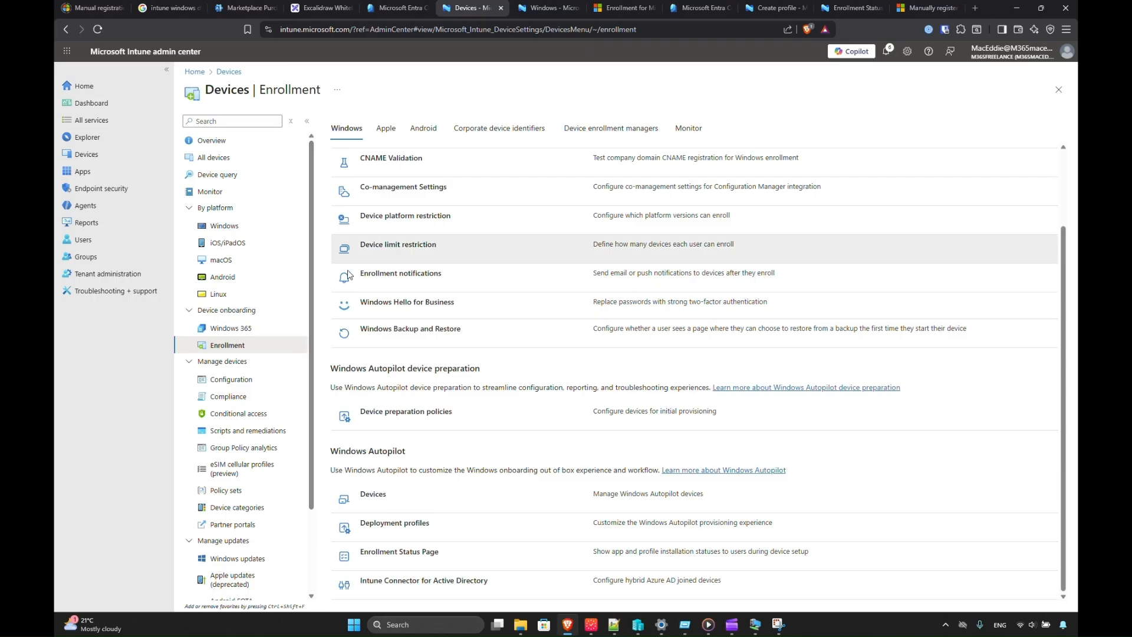
pyautogui.click(226, 227)
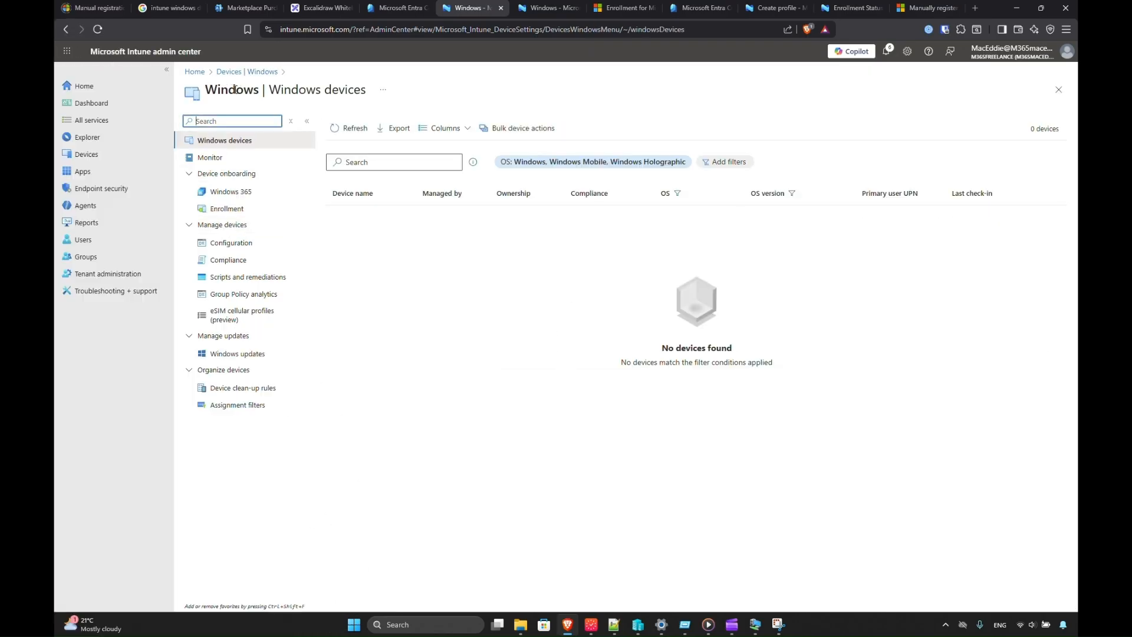
pyautogui.click(232, 244)
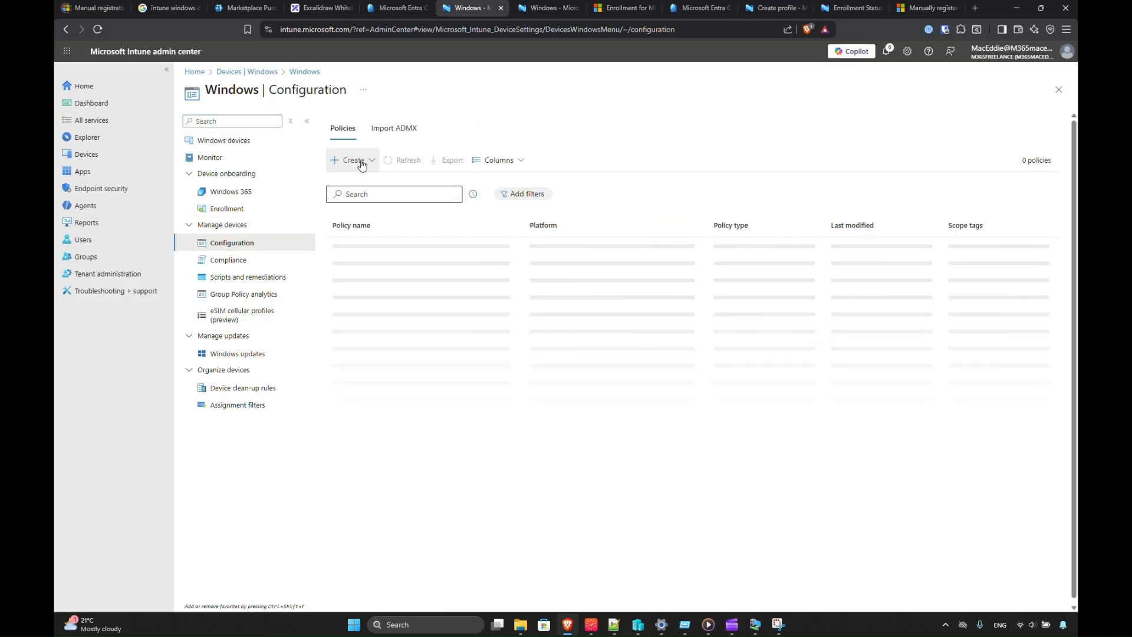
pyautogui.click(353, 160)
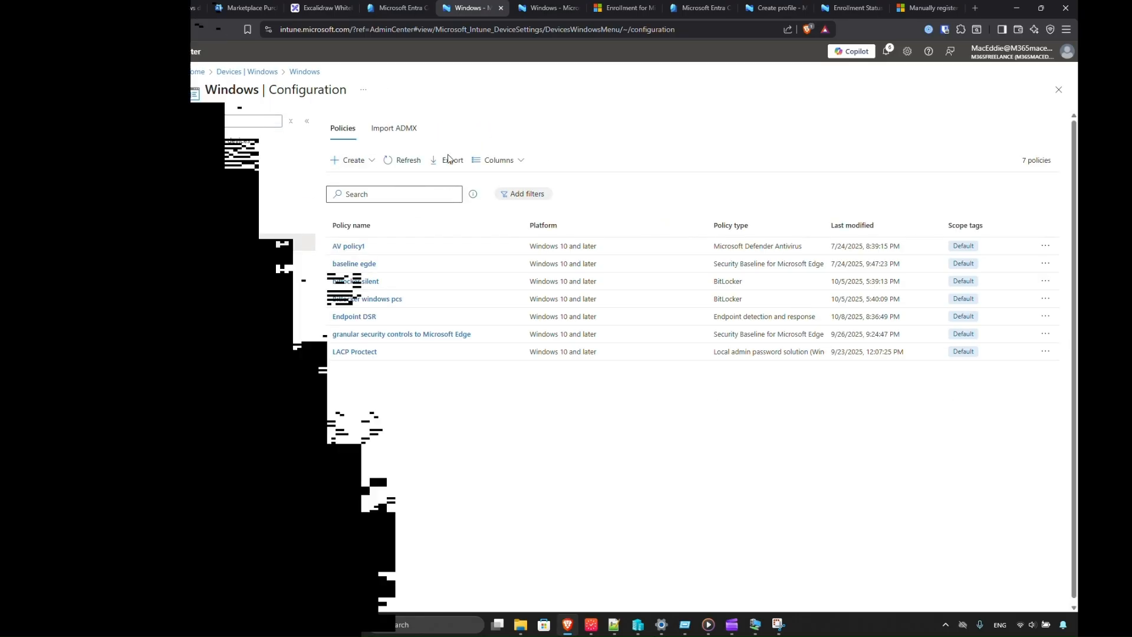
pyautogui.click(349, 160)
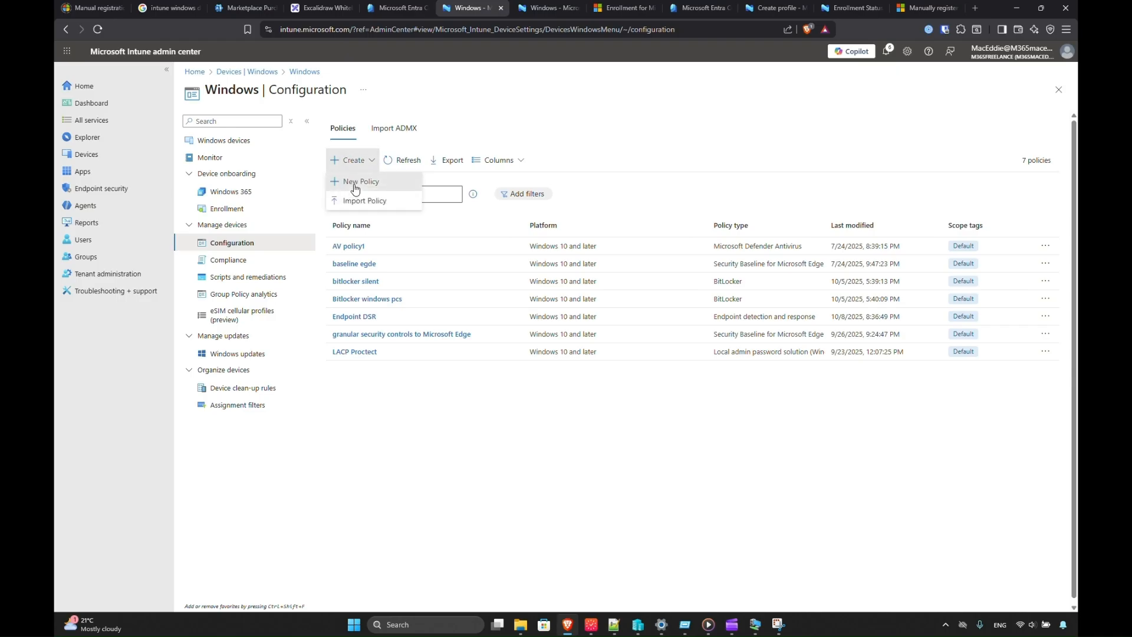
pyautogui.click(355, 183)
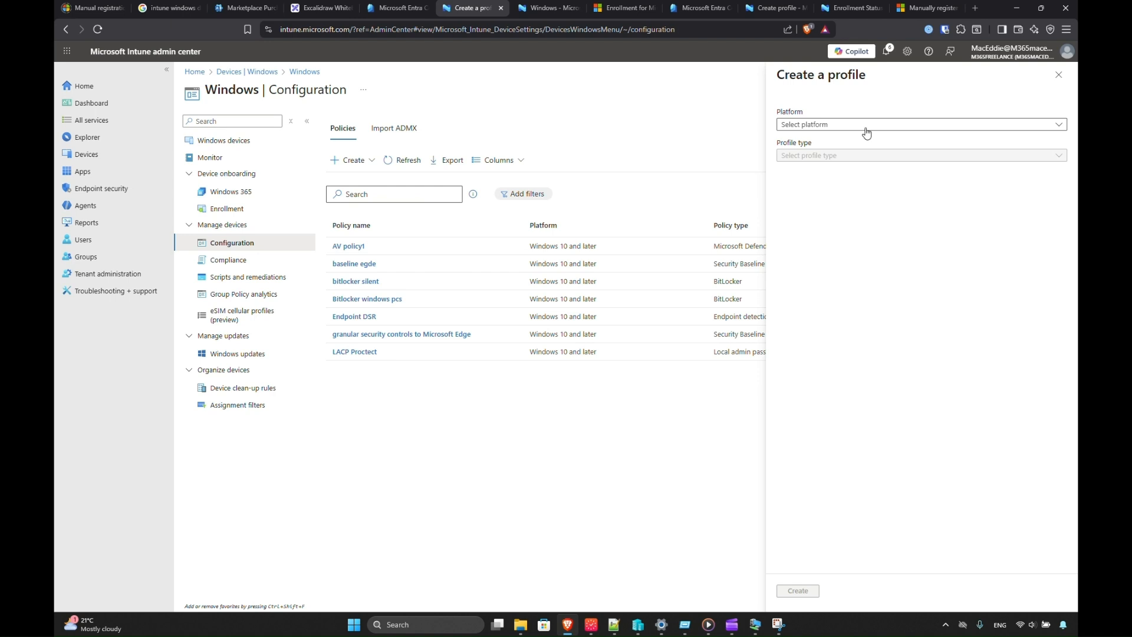
# Create a Windows 10 and later Domain join template profile named 'wdc domain join configuration'.
pyautogui.click(862, 127)
pyautogui.click(833, 139)
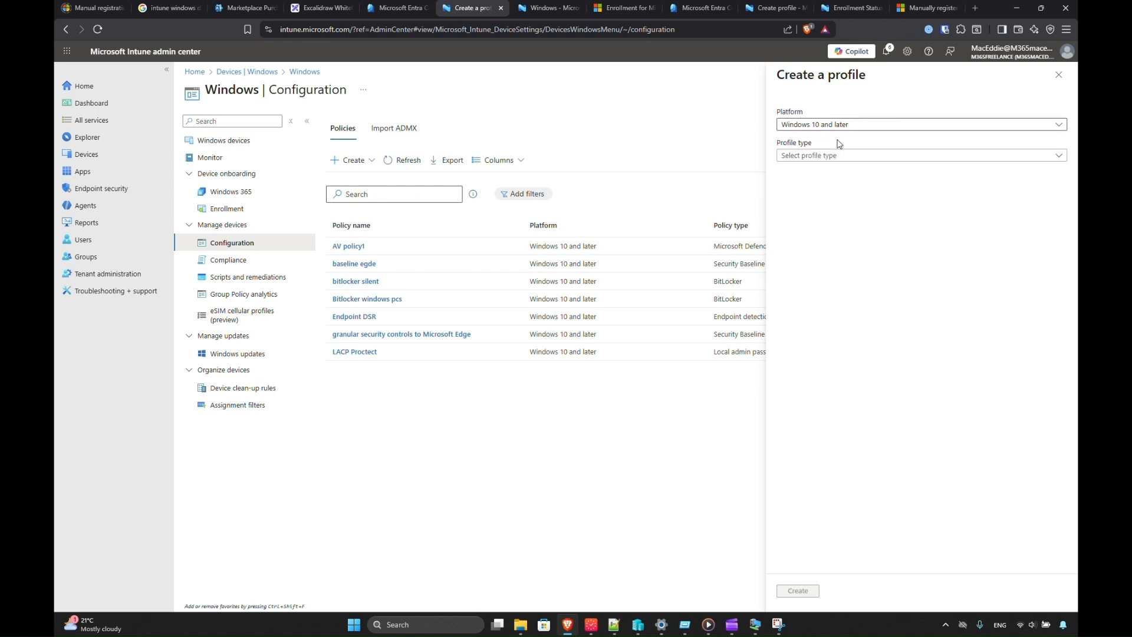
pyautogui.click(833, 157)
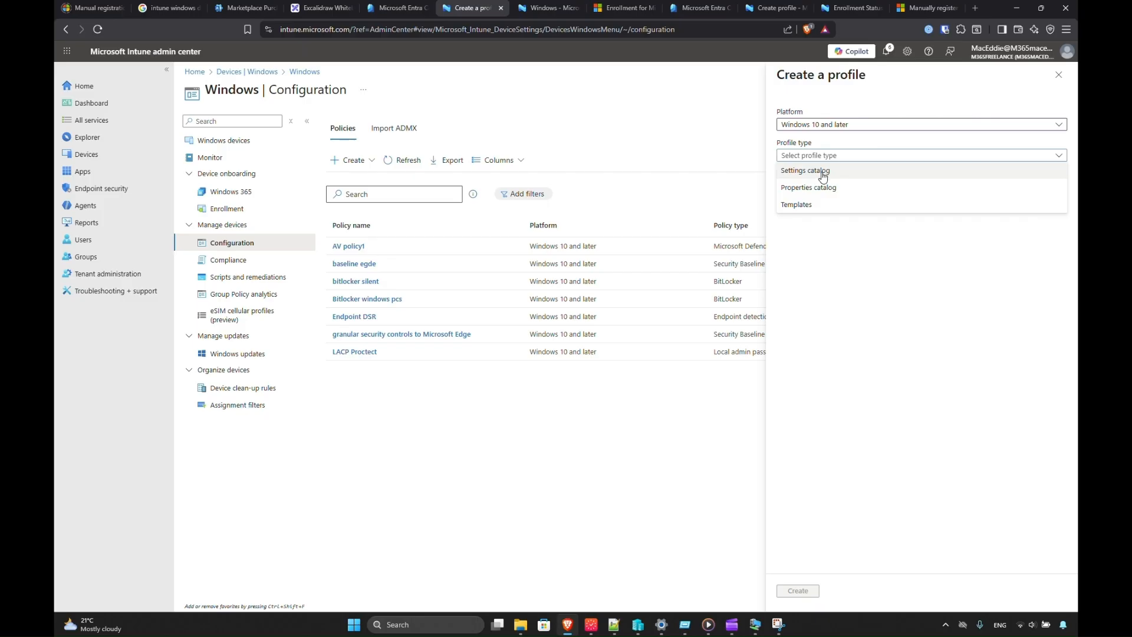
pyautogui.click(809, 208)
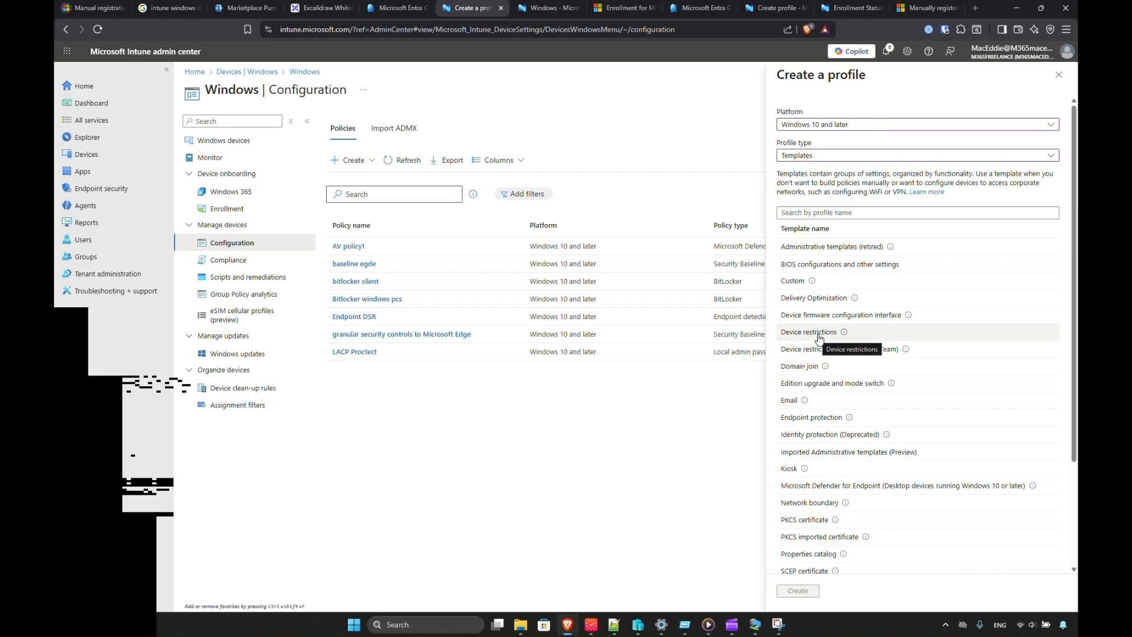
pyautogui.click(807, 369)
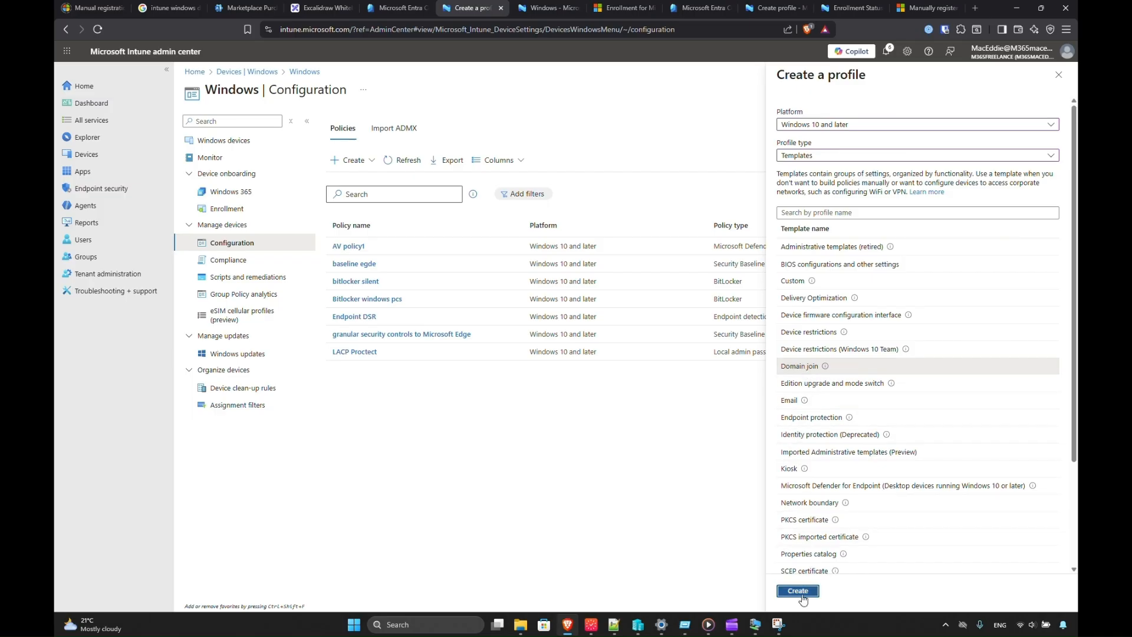
pyautogui.click(797, 590)
pyautogui.click(353, 152)
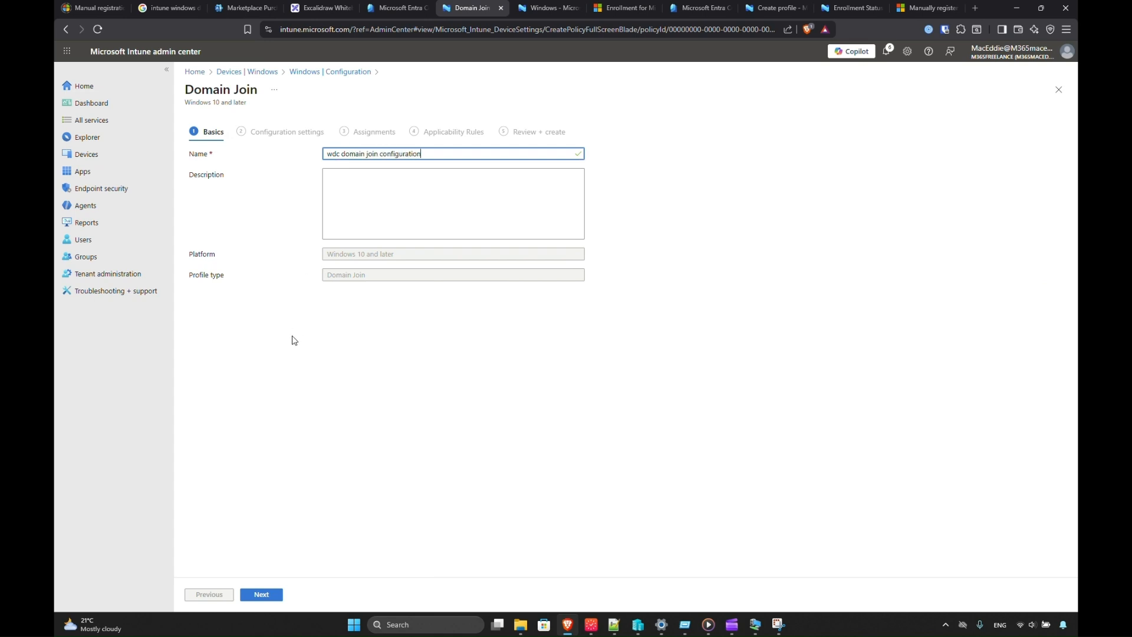
# Enter 'autopilot-' as the Domain Join profile's computer name prefix.
pyautogui.click(262, 594)
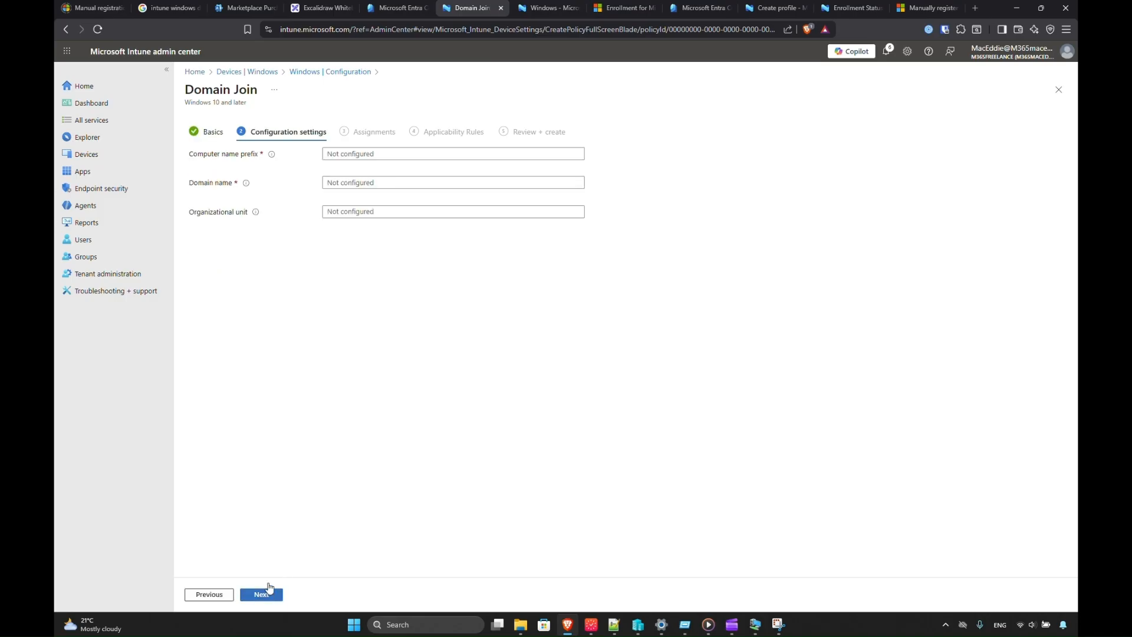
pyautogui.click(369, 157)
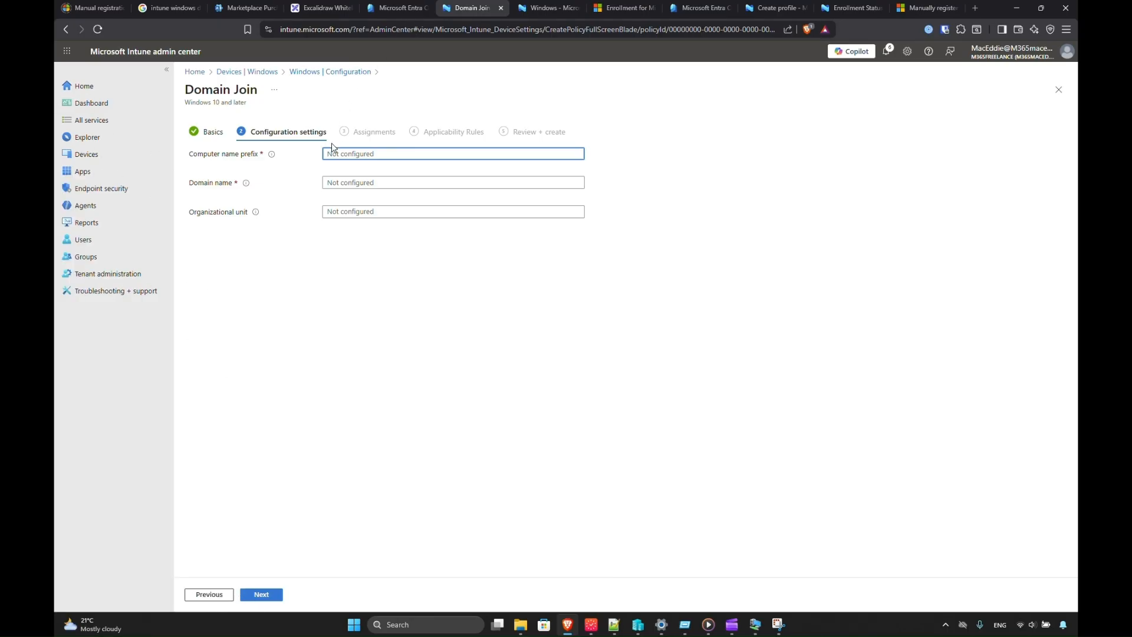
pyautogui.write('auto')
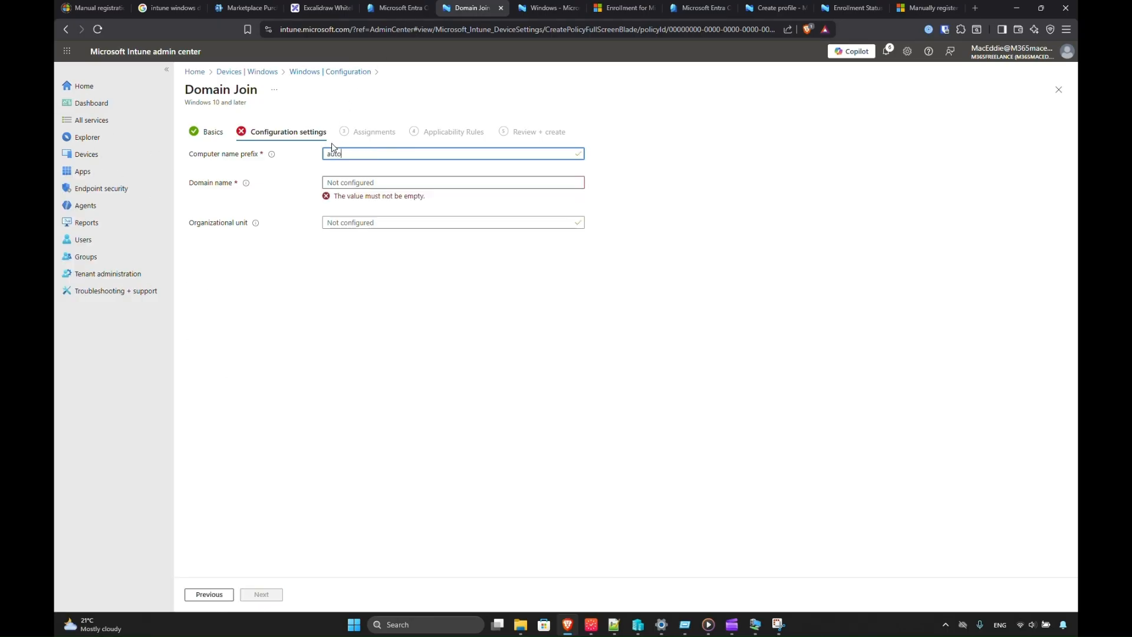
pyautogui.write('polit')
pyautogui.hotkey('ctrl', 'a')
pyautogui.hotkey('ctrl', 'x')
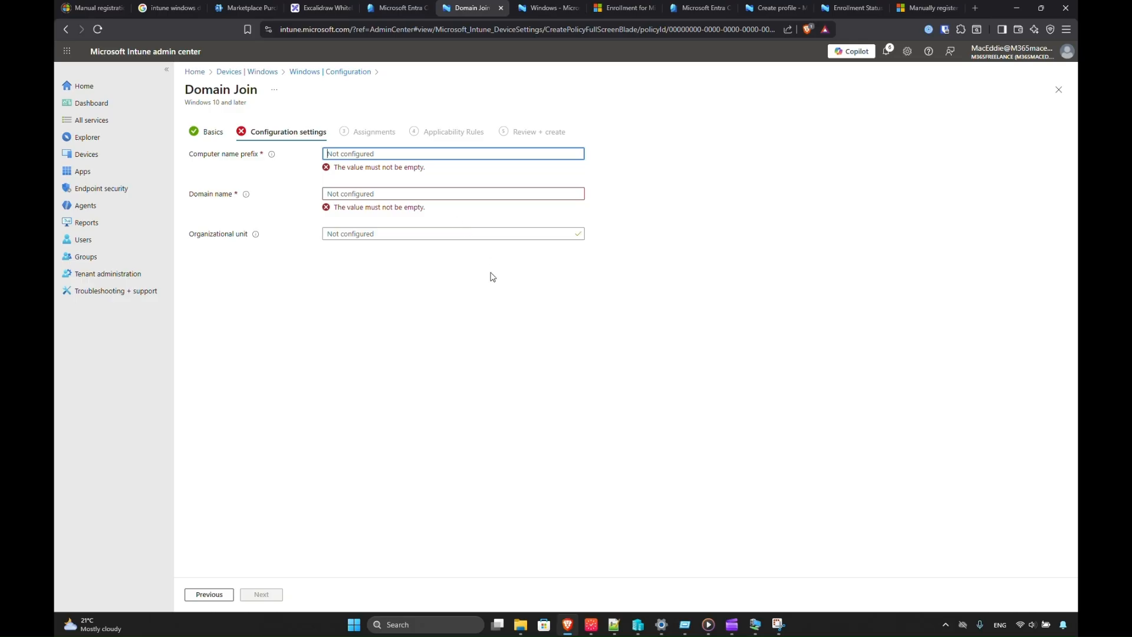
pyautogui.hotkey('ctrl', 'v')
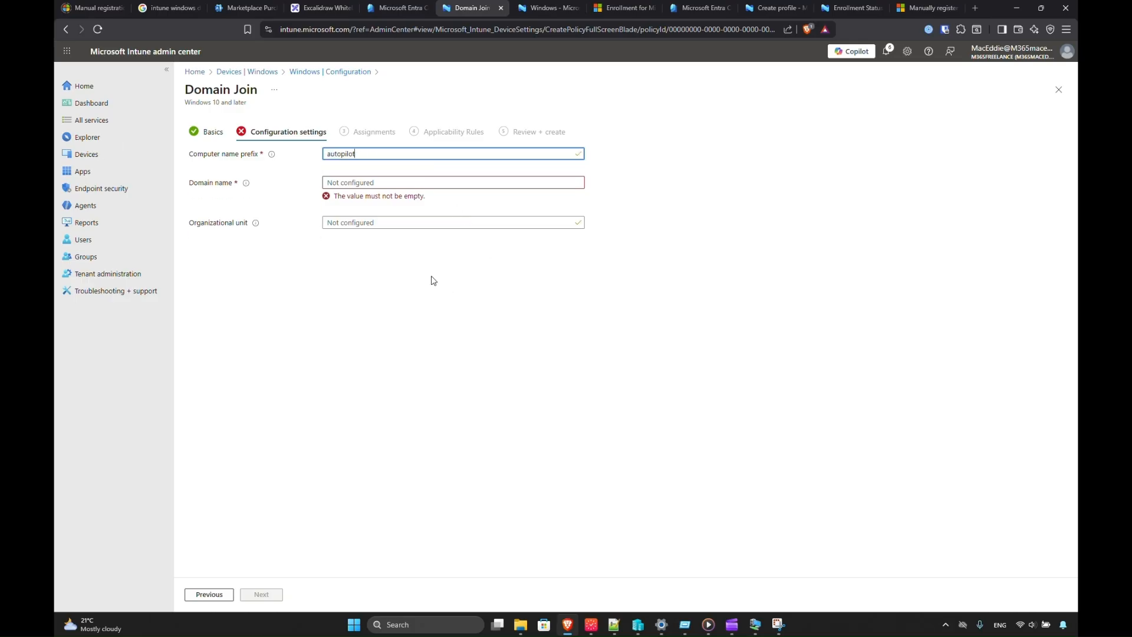
pyautogui.click(271, 154)
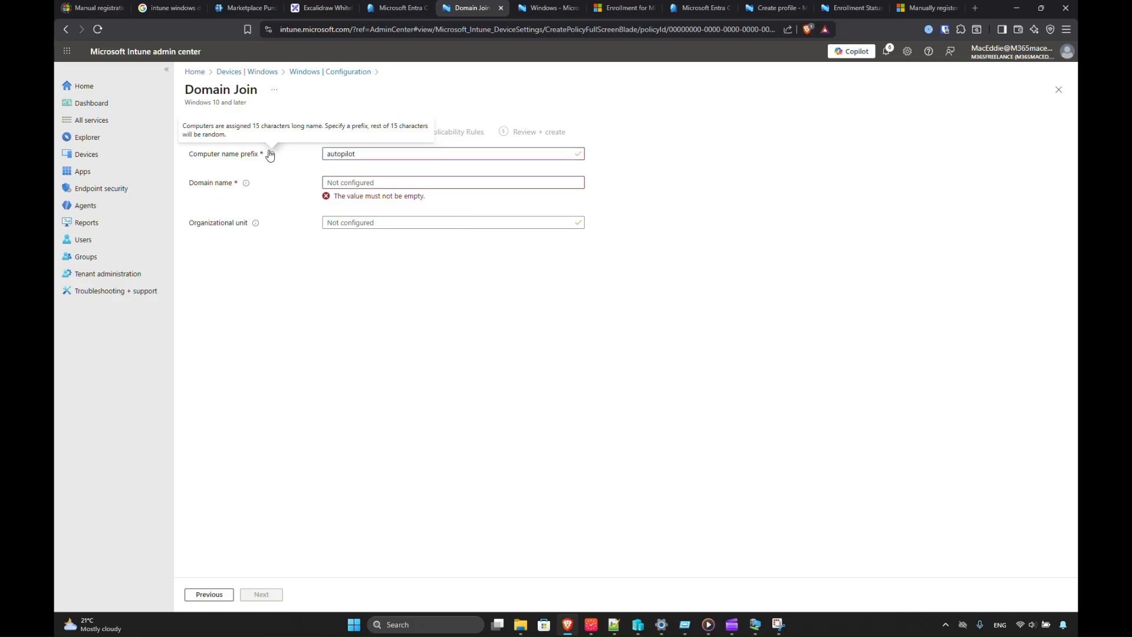
pyautogui.click(386, 153)
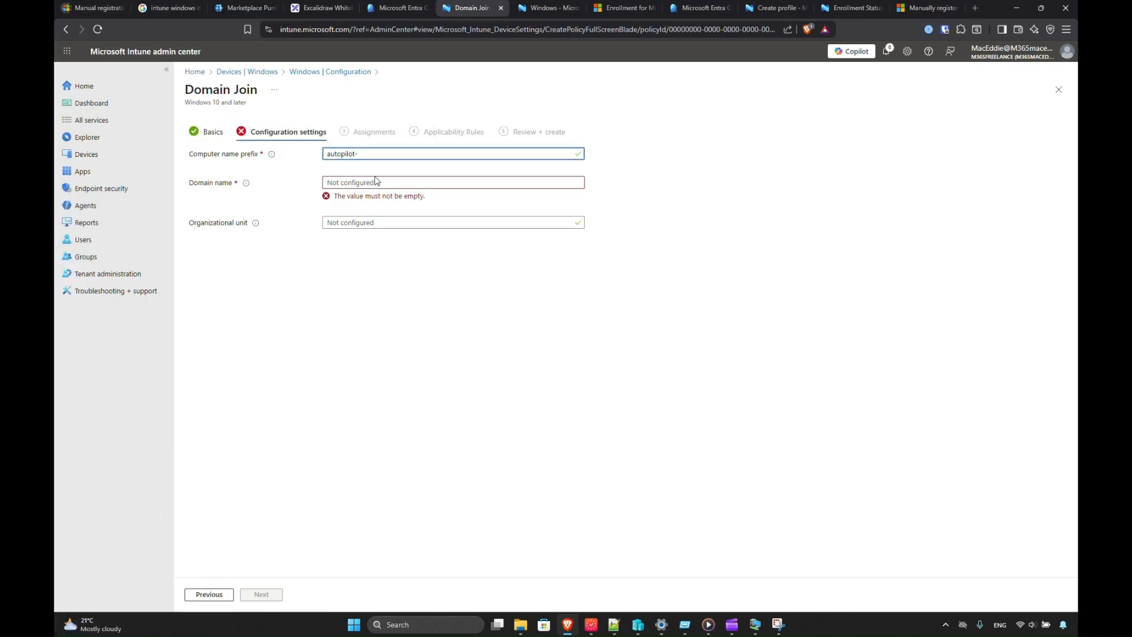
# Enter 'wdc20.me' as the domain name and move to the organizational unit setting.
pyautogui.click(376, 182)
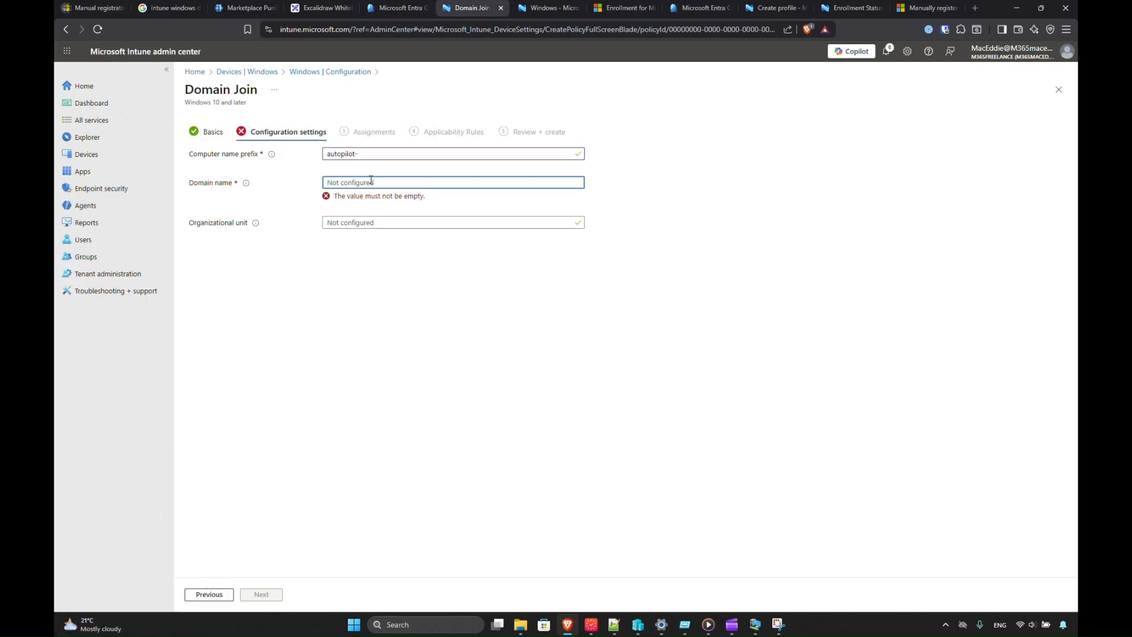
pyautogui.write('wdc20')
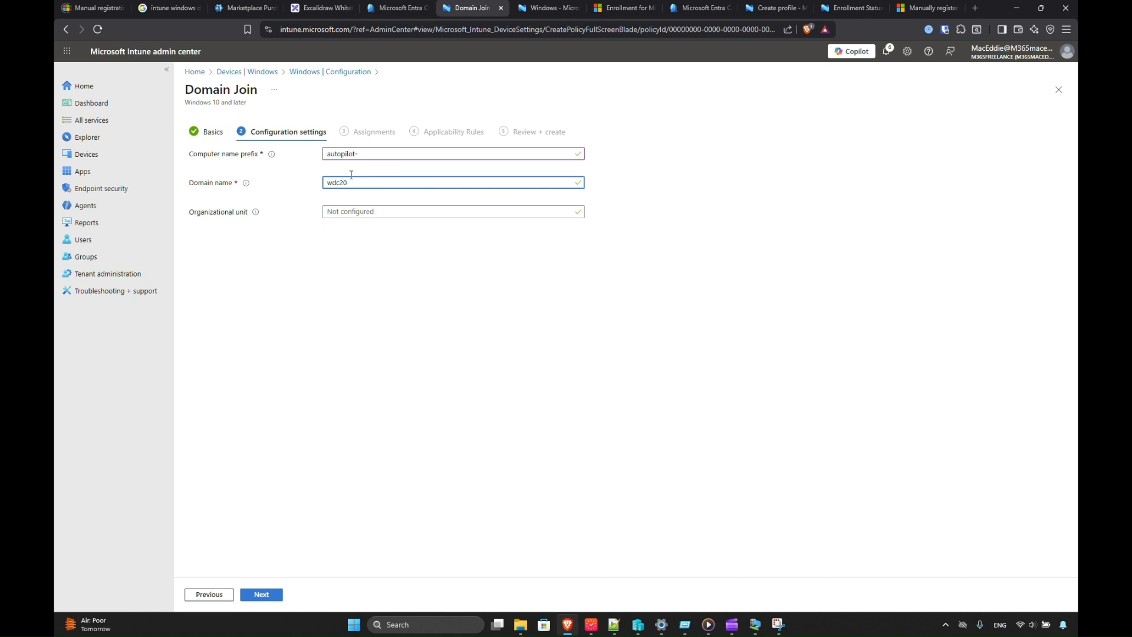
pyautogui.moveTo(271, 154)
pyautogui.click(400, 210)
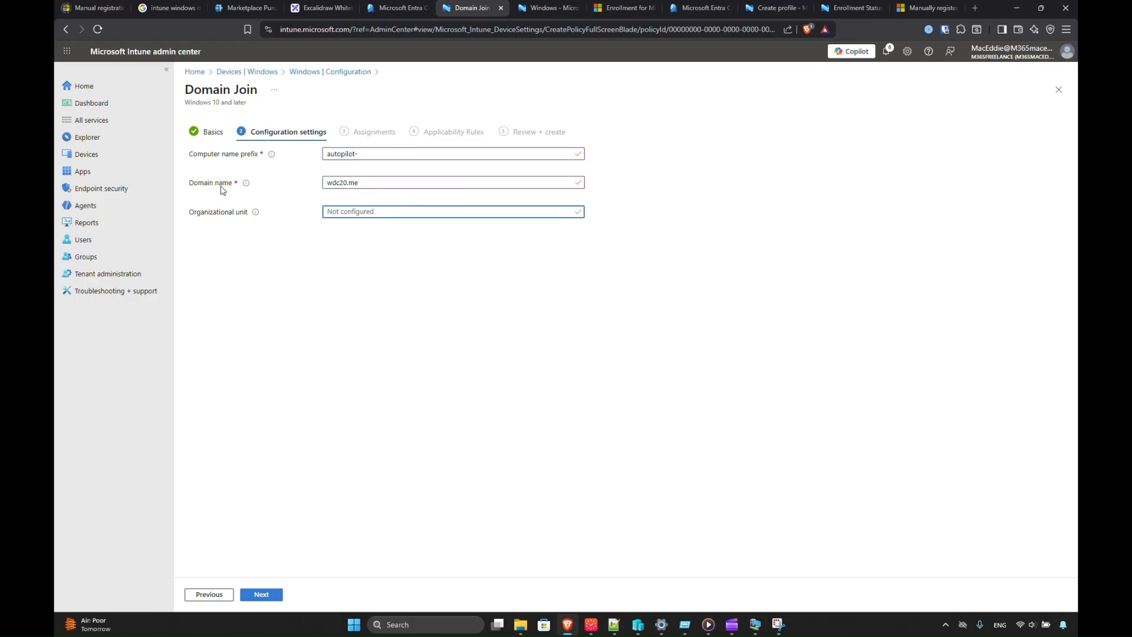
pyautogui.moveTo(257, 215)
# On the domain controller, view the synced-computers OU's distinguishedName, OU=synced-computers,DC=wdc20,DC=me, in Attribute Editor.
pyautogui.moveTo(755, 624)
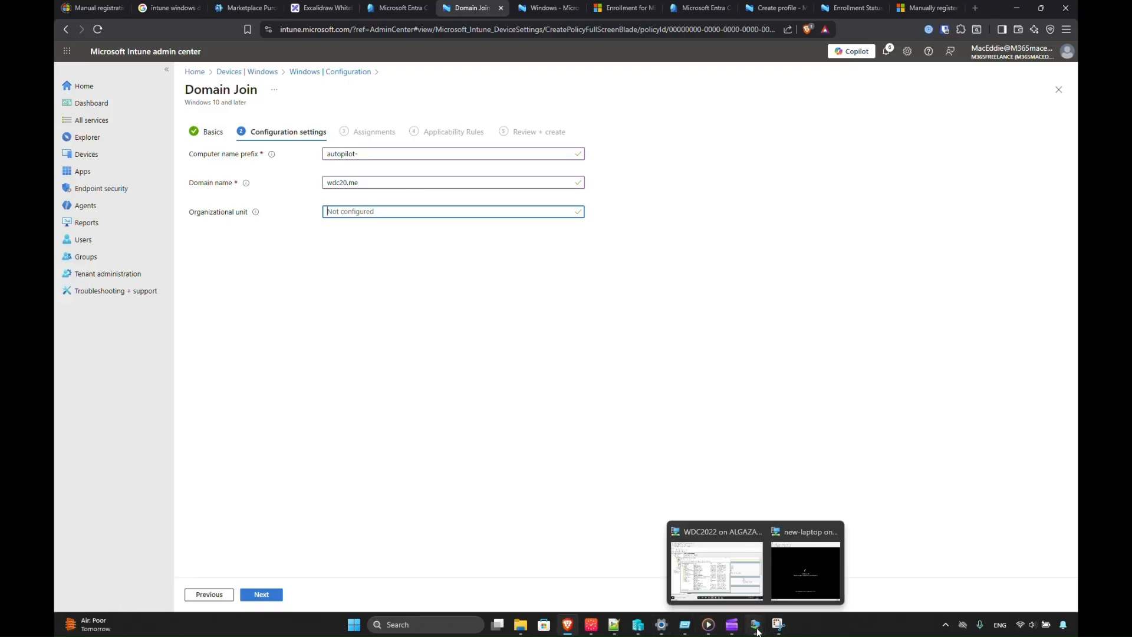
pyautogui.click(712, 570)
pyautogui.click(418, 363)
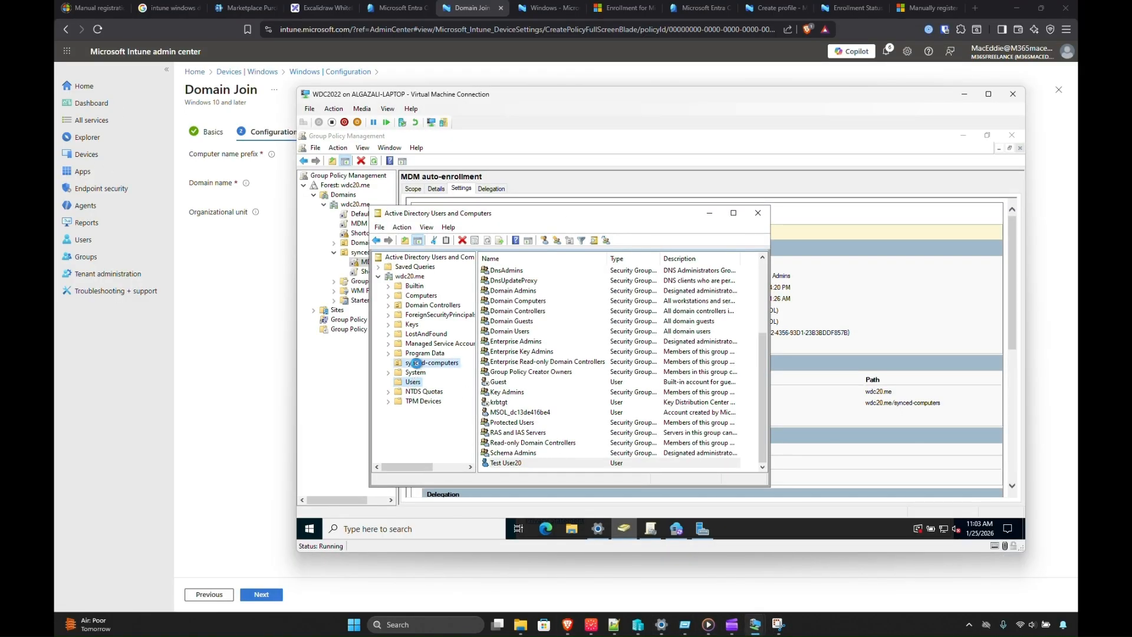
pyautogui.rightClick(418, 365)
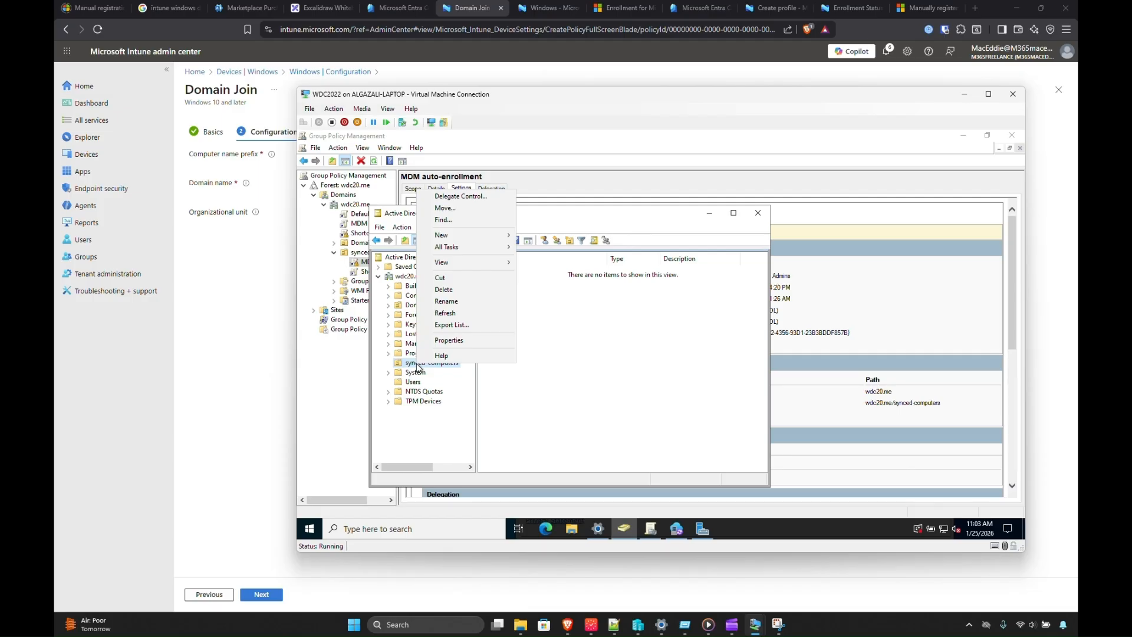
pyautogui.click(453, 340)
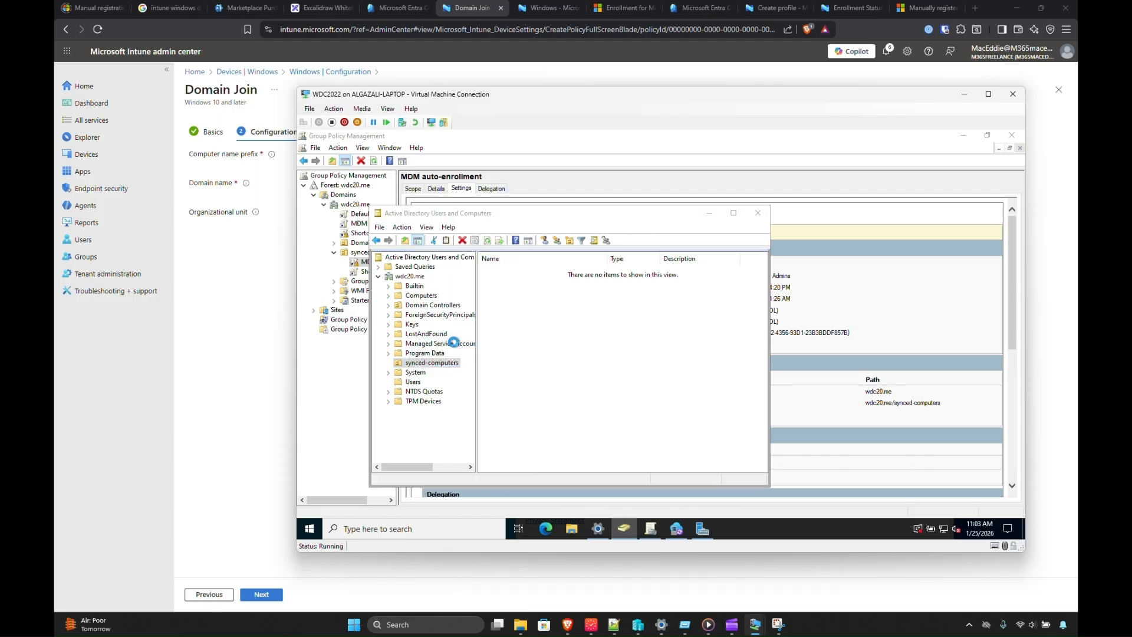
pyautogui.click(624, 250)
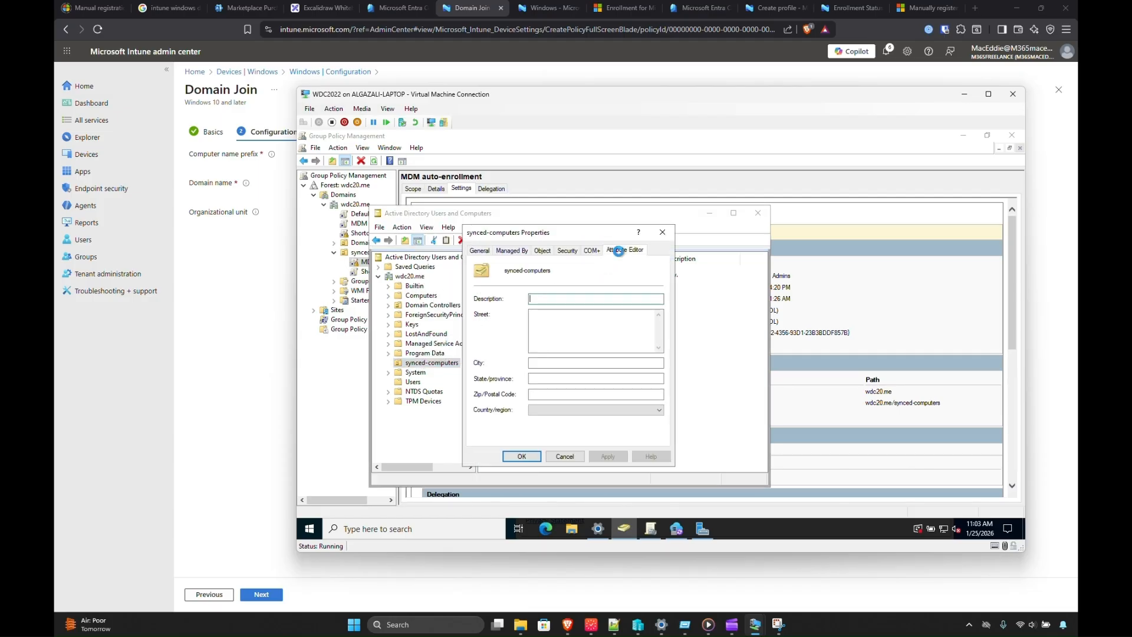
pyautogui.scroll(-1, 567, 350)
pyautogui.click(552, 381)
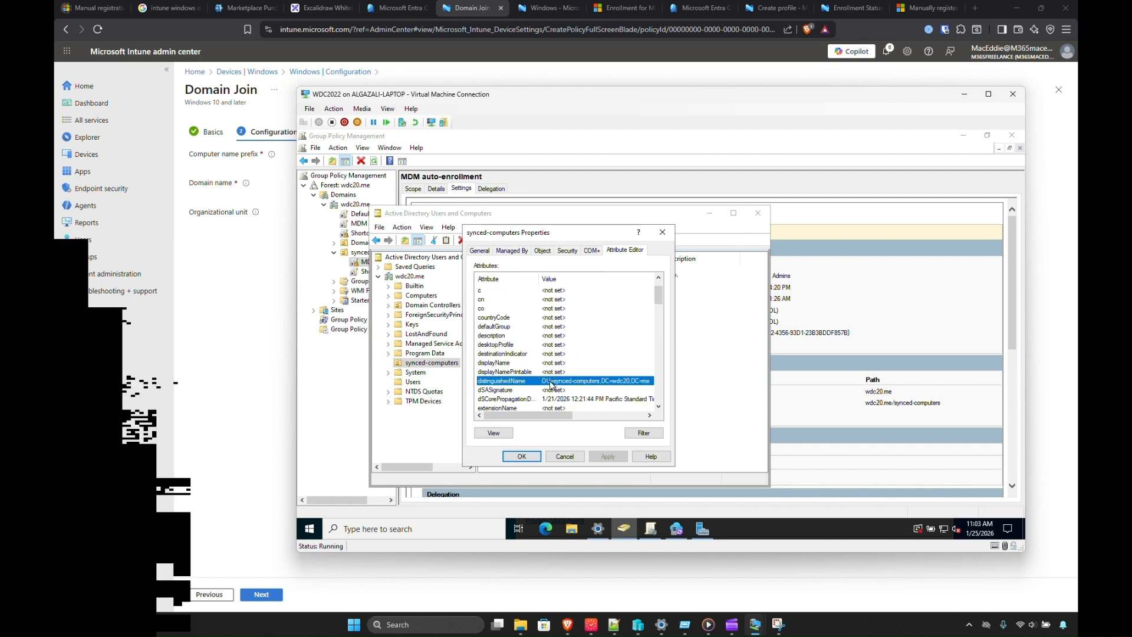
pyautogui.click(491, 434)
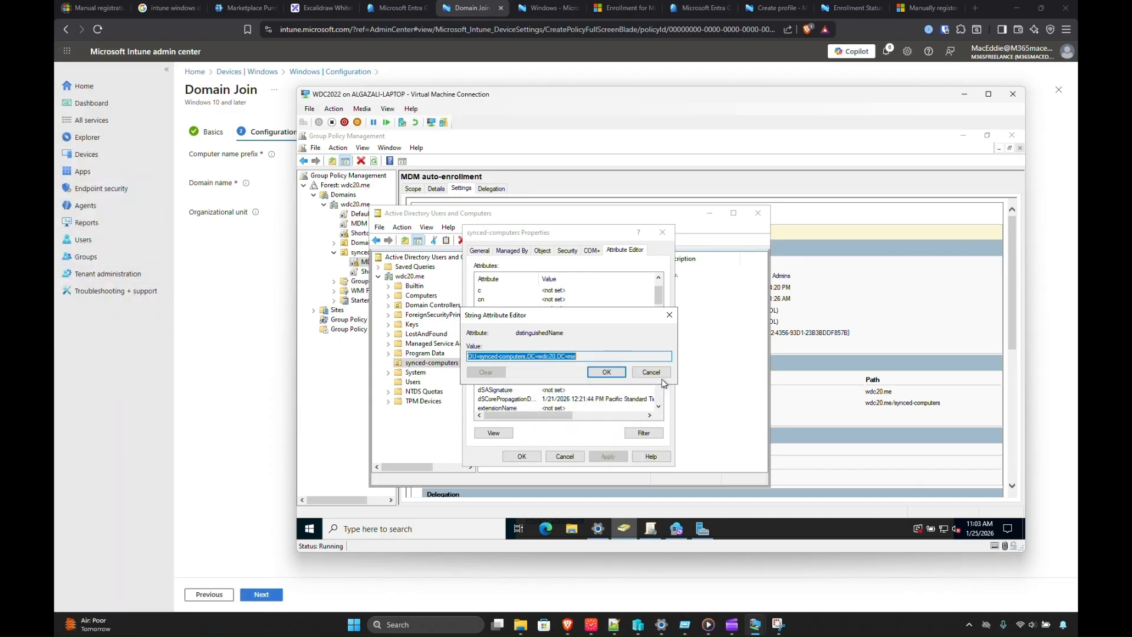
pyautogui.click(656, 372)
# Paste OU=synced-computers,DC=wdc20,DC=me into the Domain Join profile's Organizational unit setting.
pyautogui.click(262, 400)
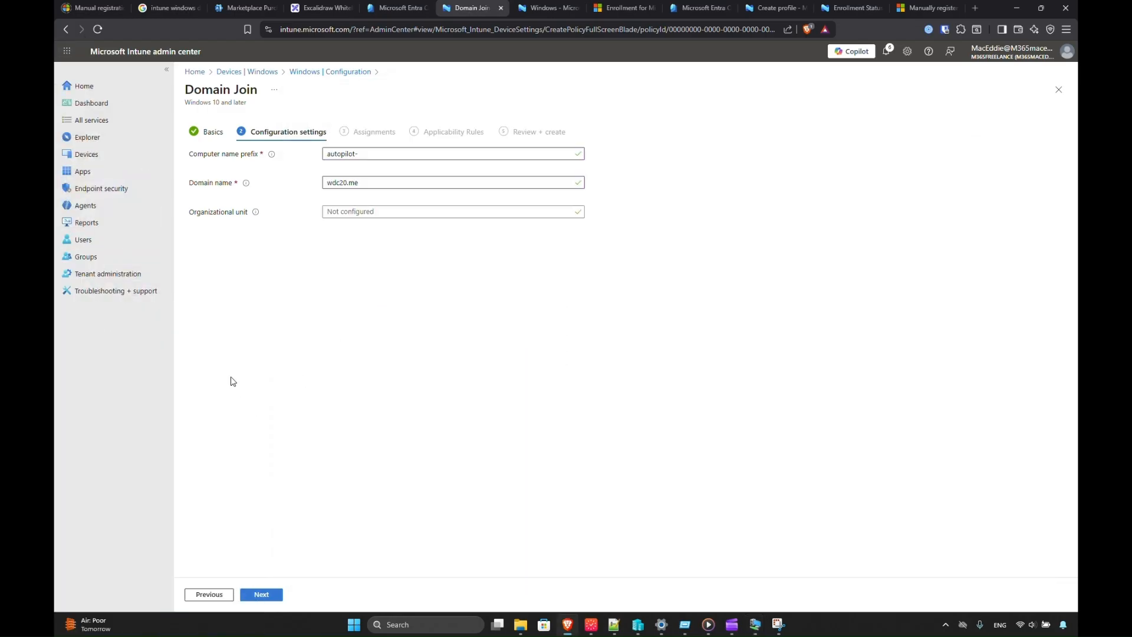
pyautogui.click(357, 215)
pyautogui.hotkey('ctrl', 'v')
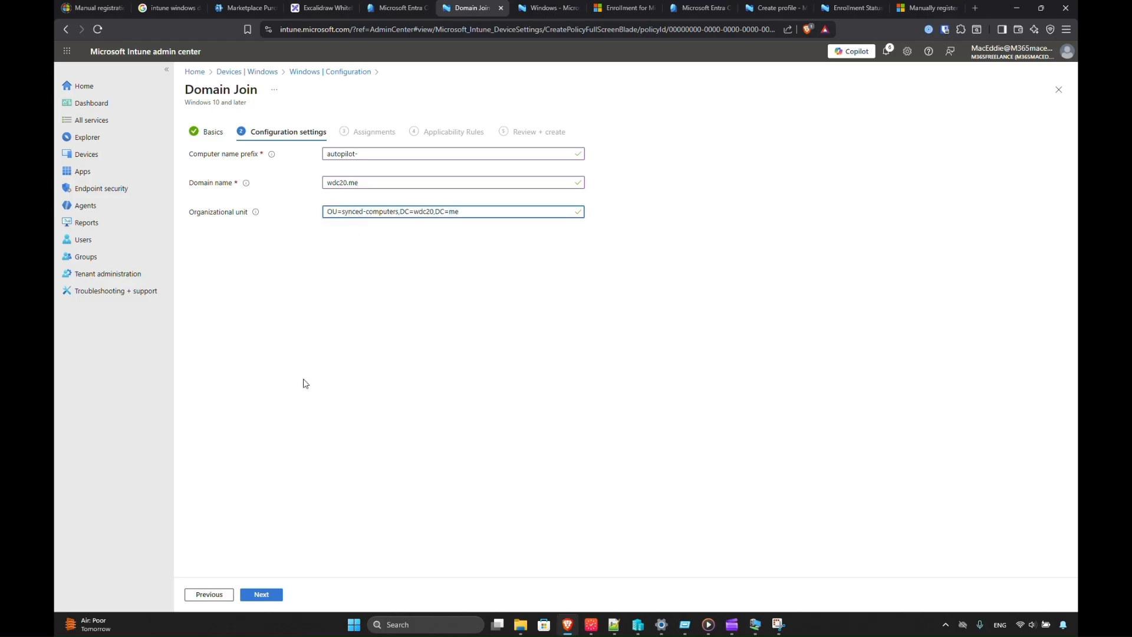
pyautogui.click(262, 593)
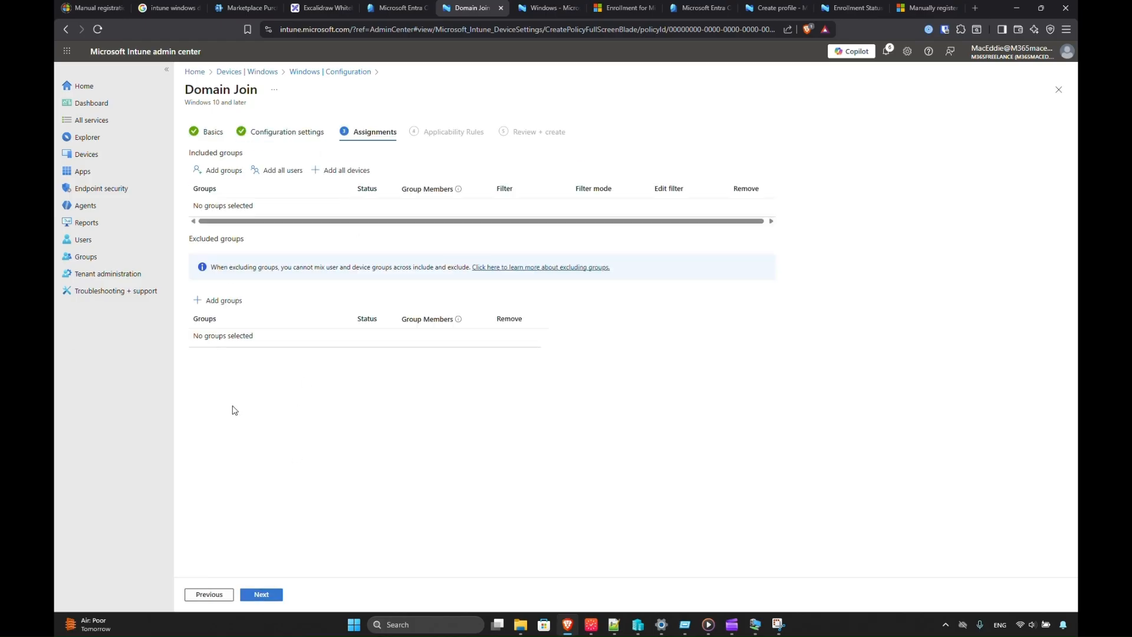
# Assign the profile to the AutoPilotDevices-1 group, then review and create it.
pyautogui.click(206, 172)
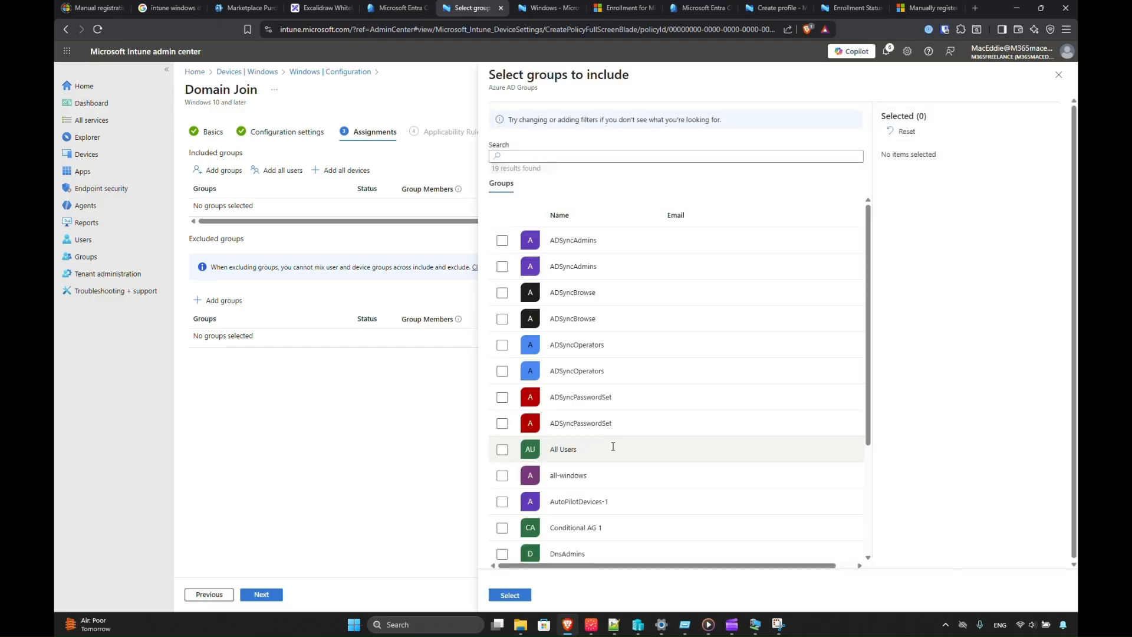
pyautogui.click(503, 502)
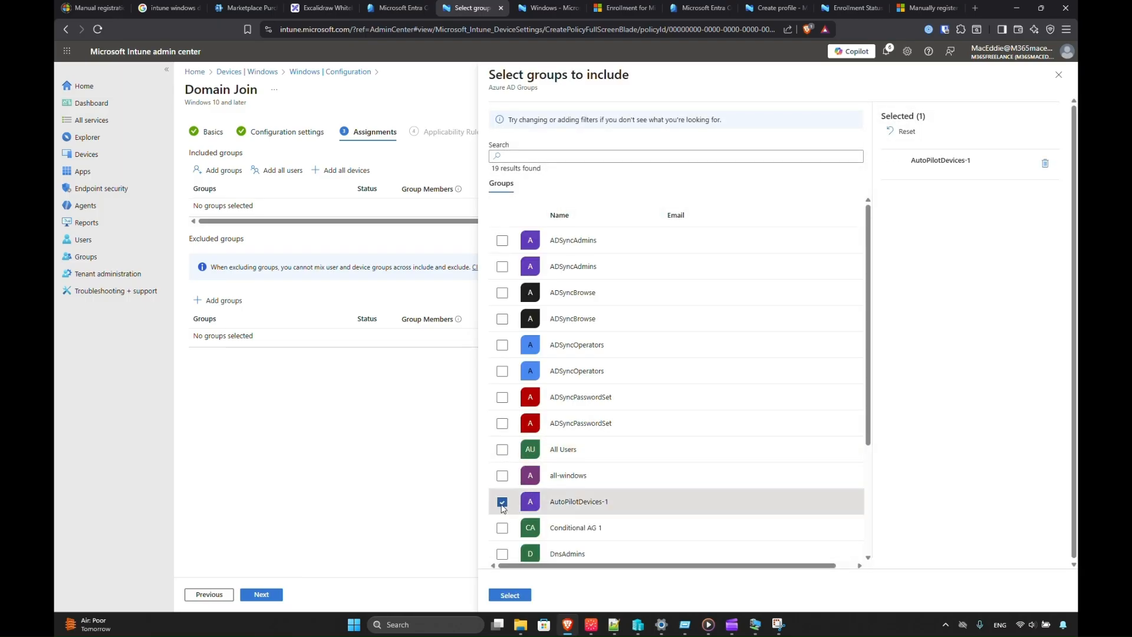
pyautogui.click(507, 593)
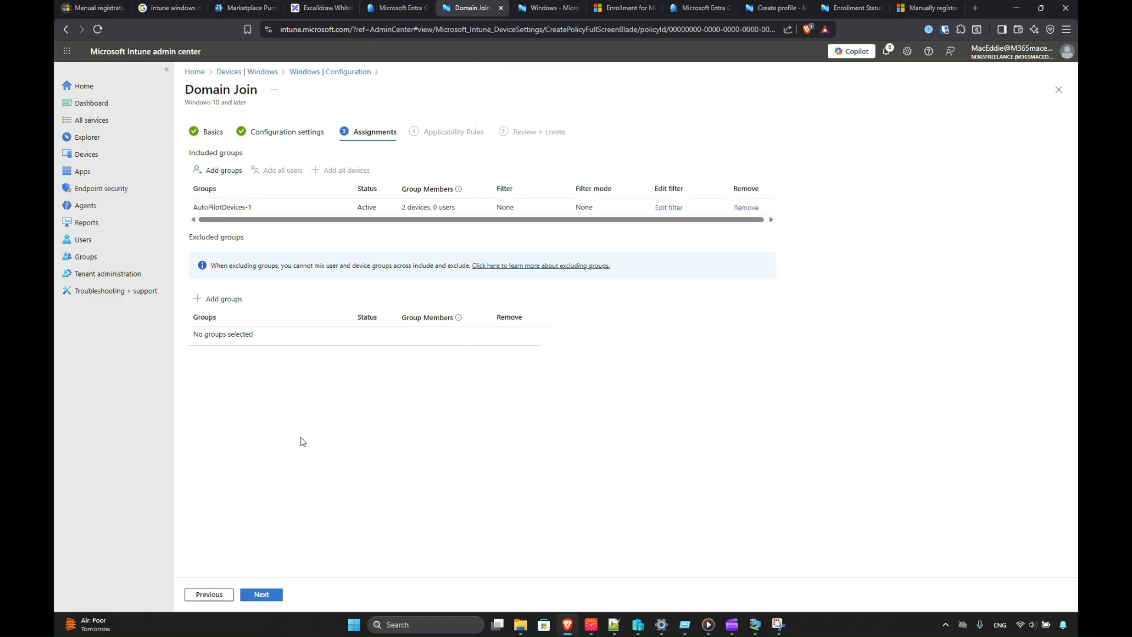
pyautogui.click(253, 596)
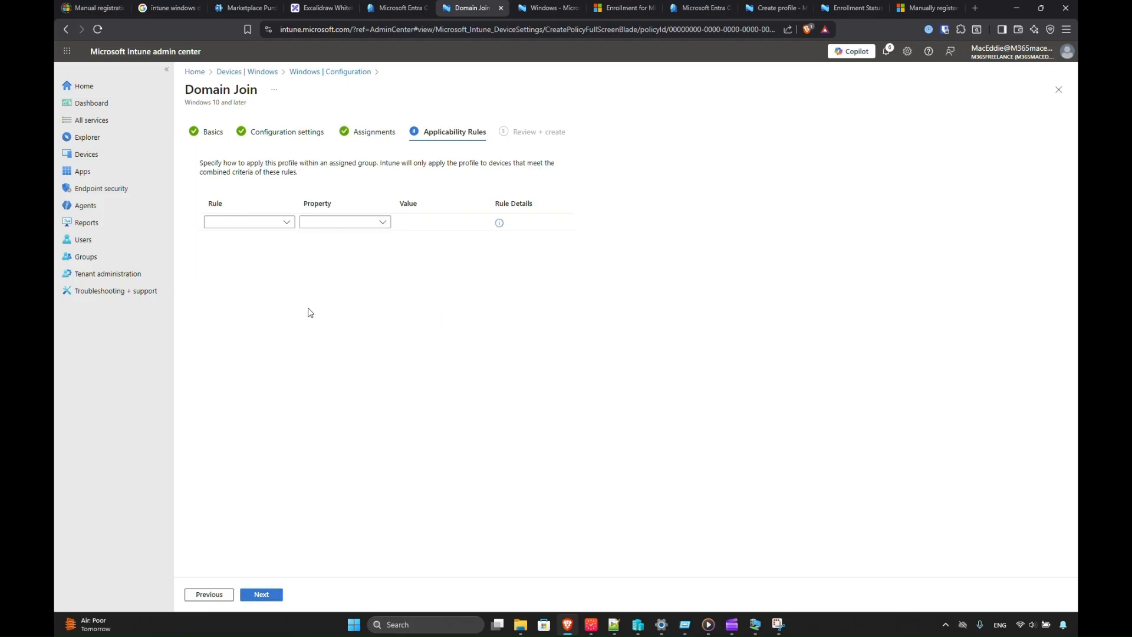
pyautogui.click(262, 595)
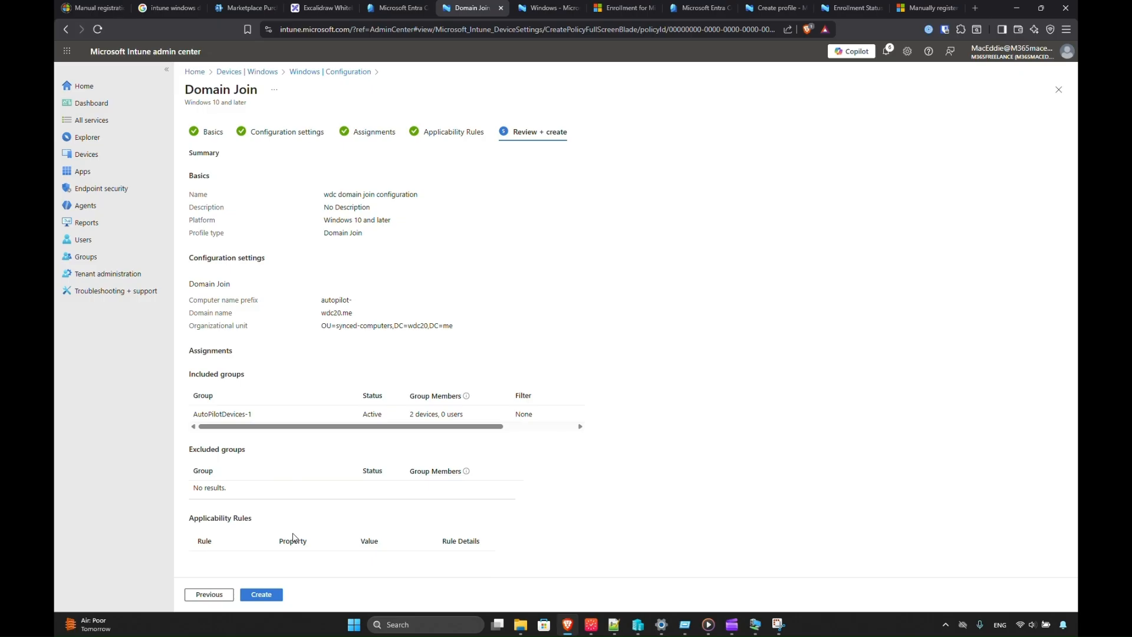
pyautogui.click(261, 595)
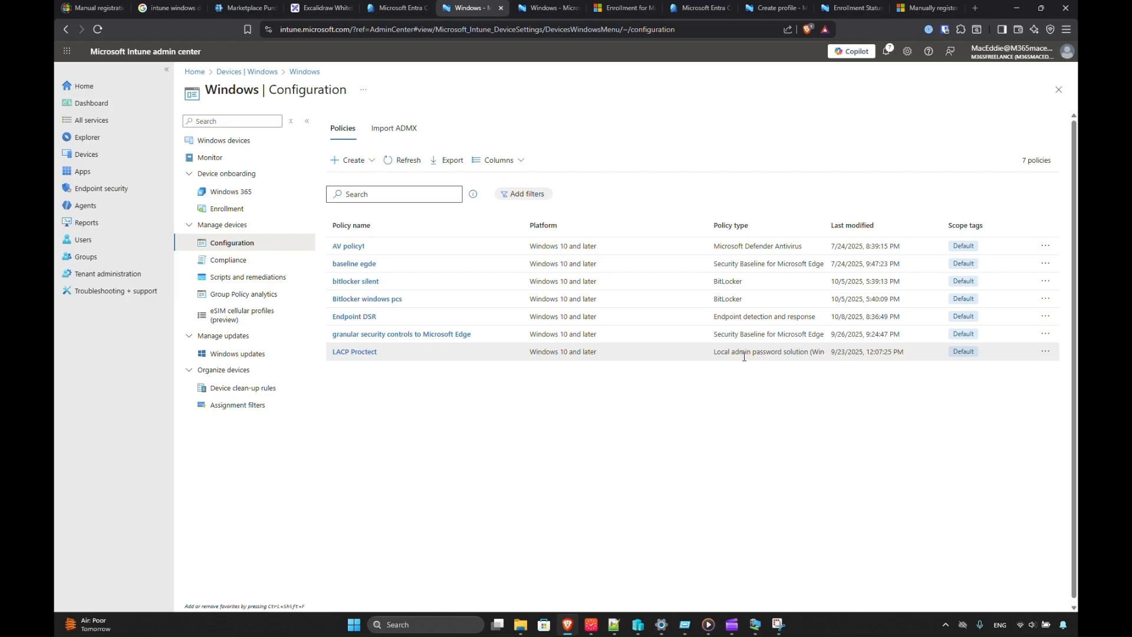
# Check the empty Windows compliance policies list, cancel a new policy, and open Devices | Overview.
pyautogui.moveTo(739, 352); pyautogui.dragTo(792, 350)
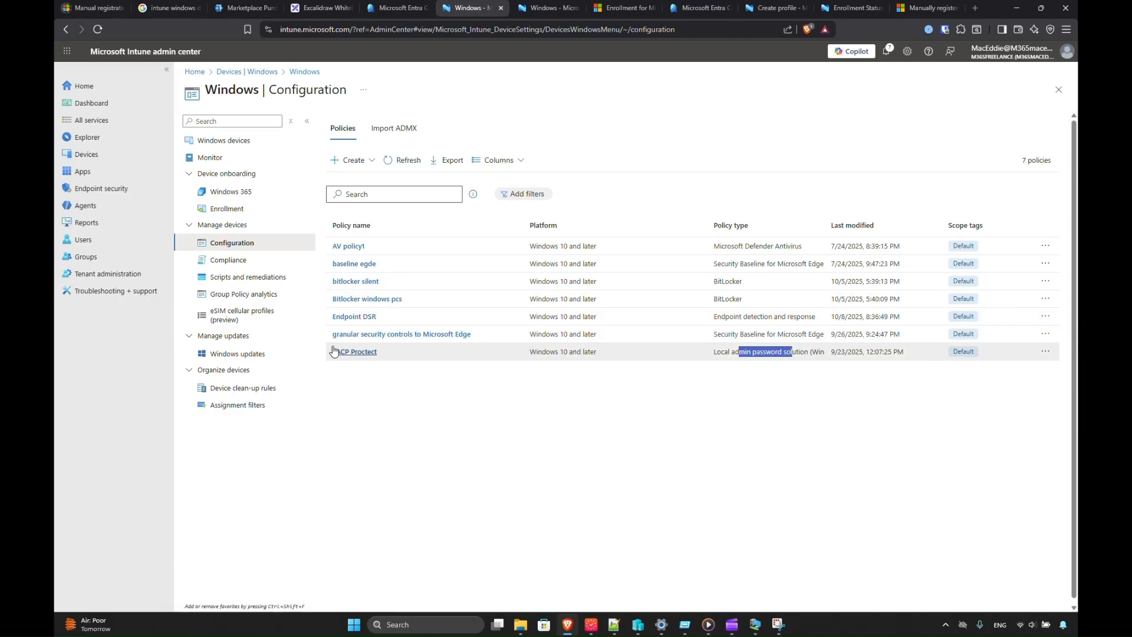
pyautogui.click(227, 258)
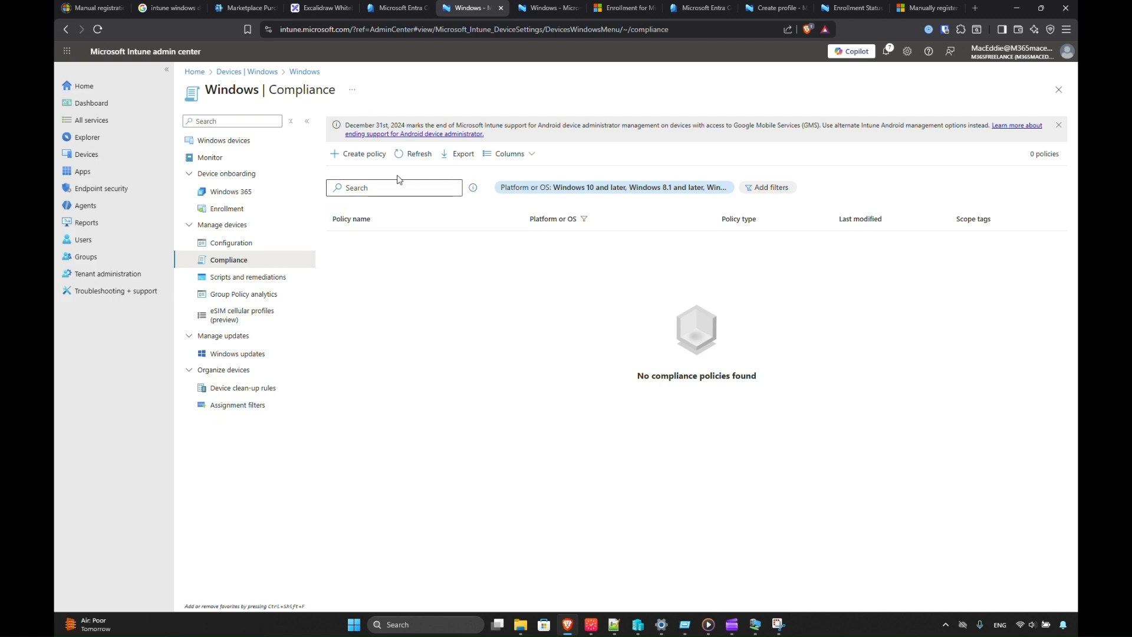
pyautogui.click(363, 153)
pyautogui.click(851, 124)
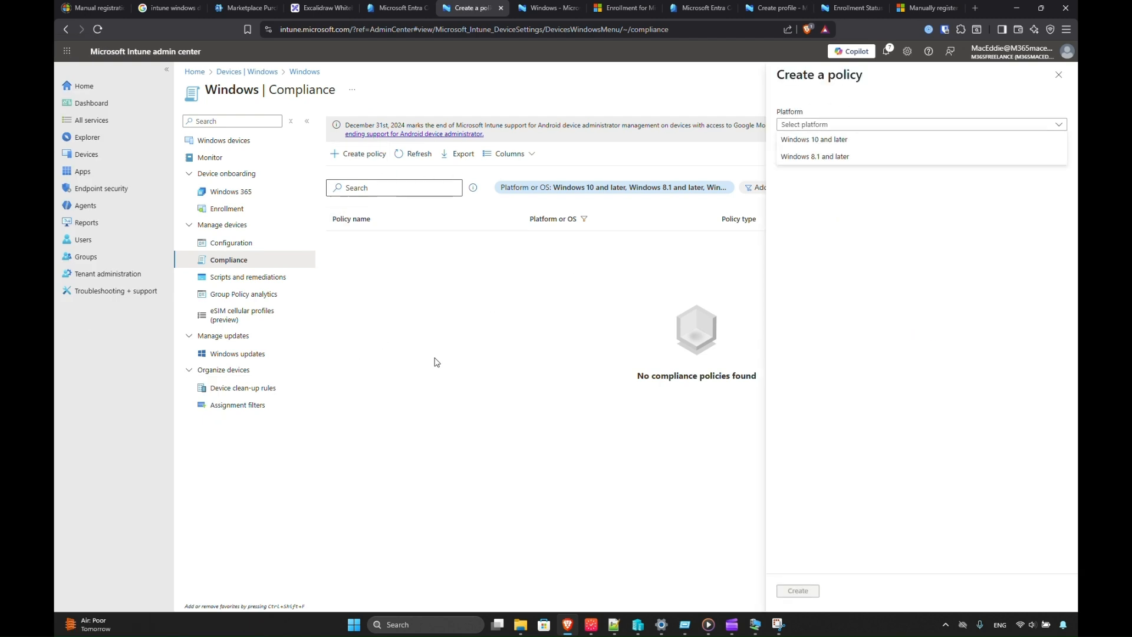
pyautogui.click(1058, 75)
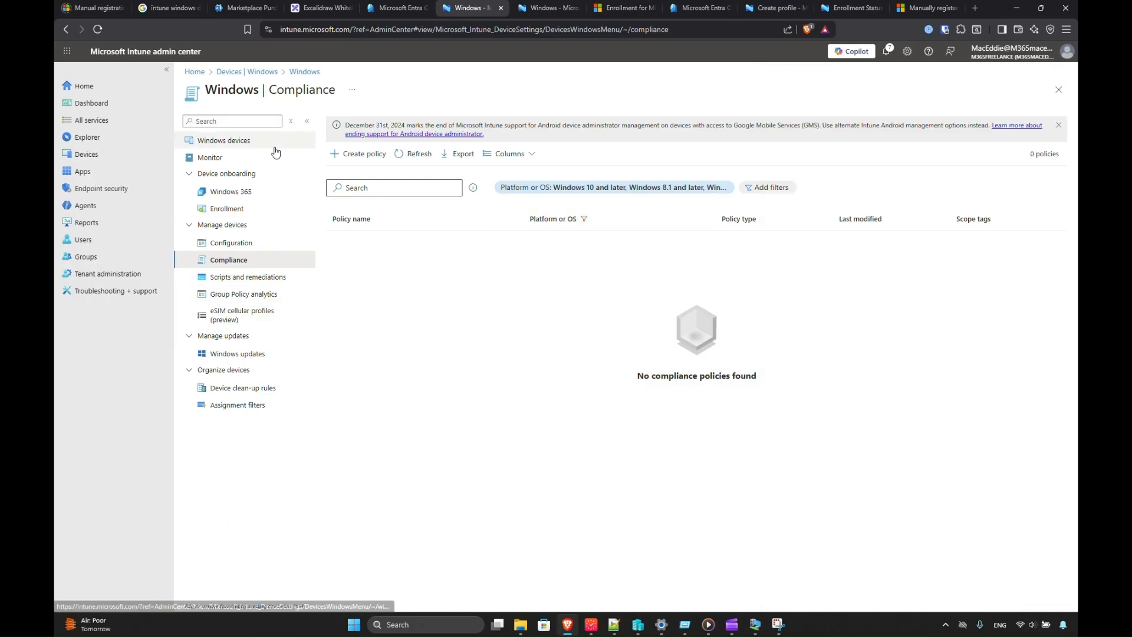
pyautogui.click(274, 71)
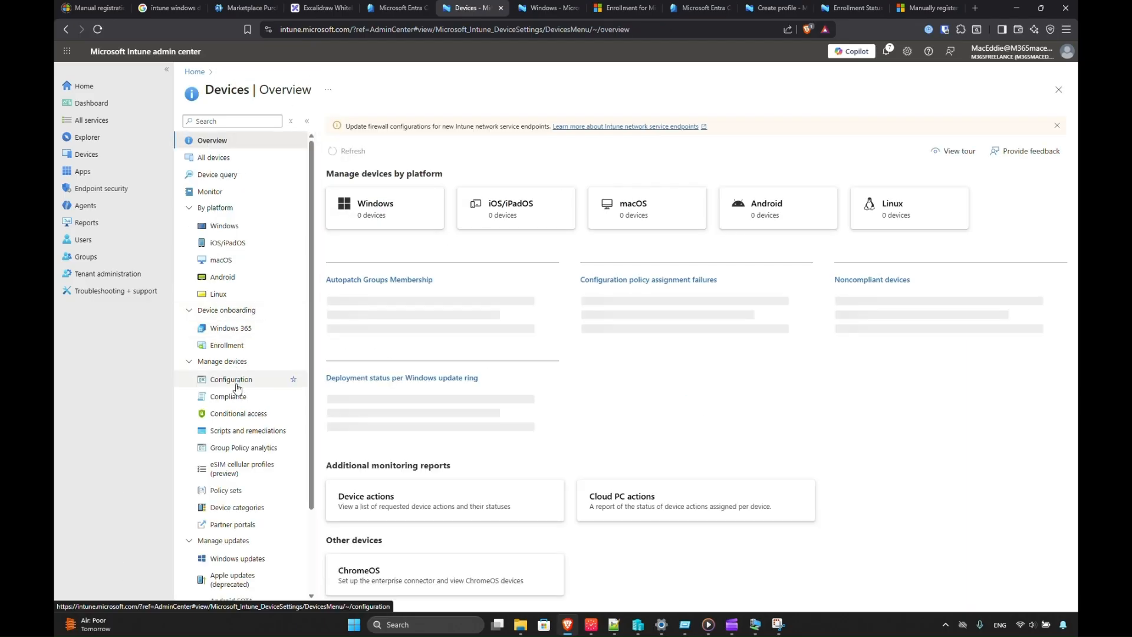
pyautogui.click(228, 346)
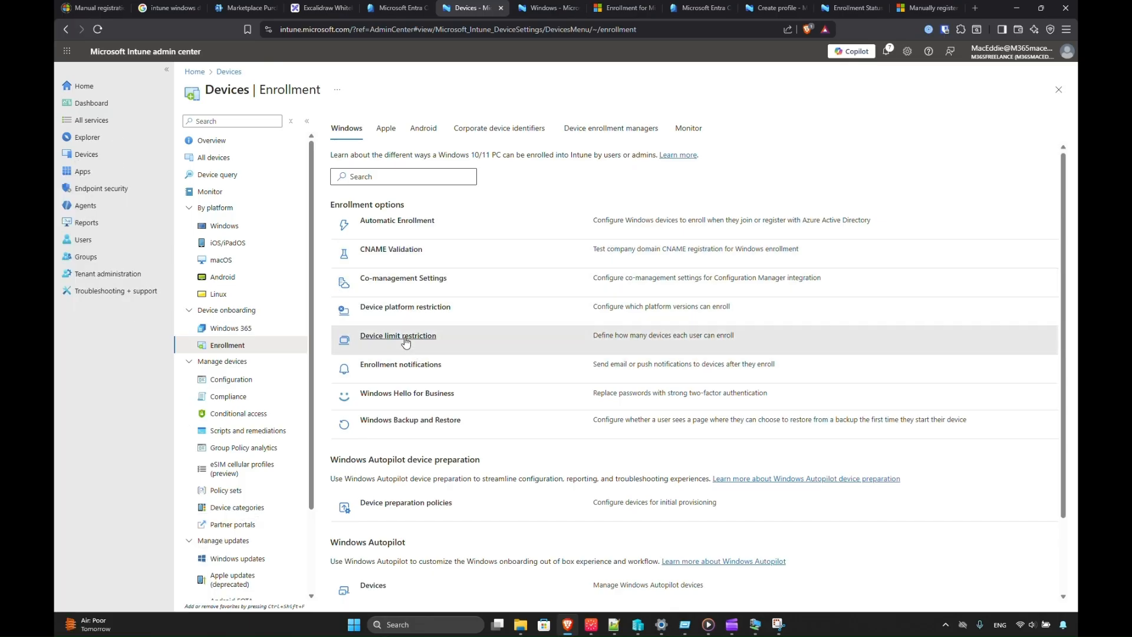
pyautogui.click(405, 341)
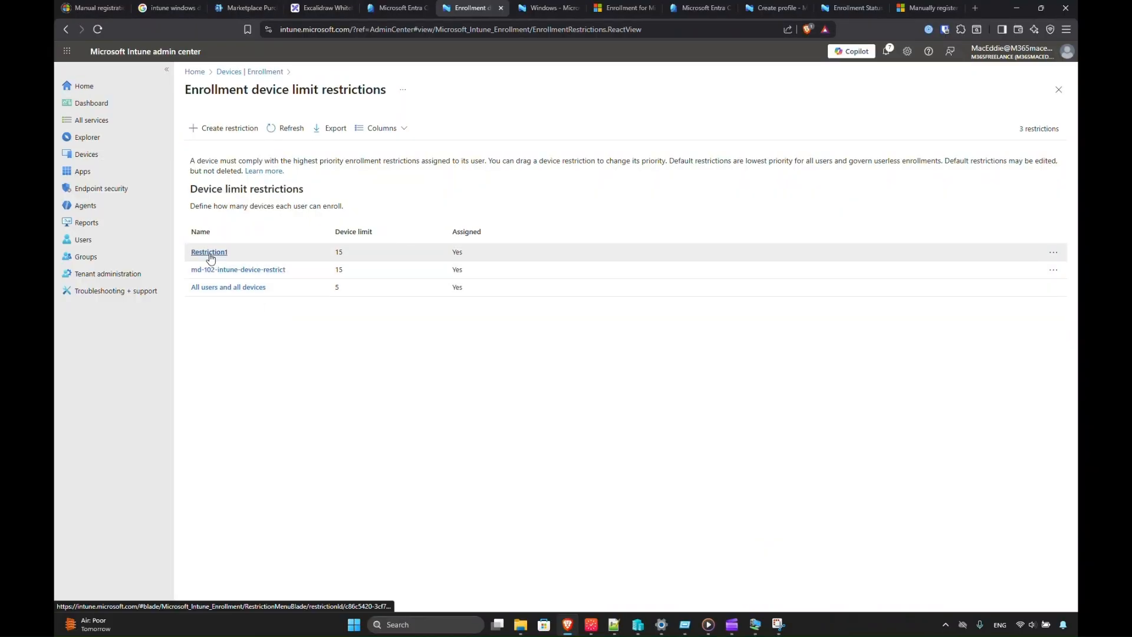
pyautogui.click(211, 253)
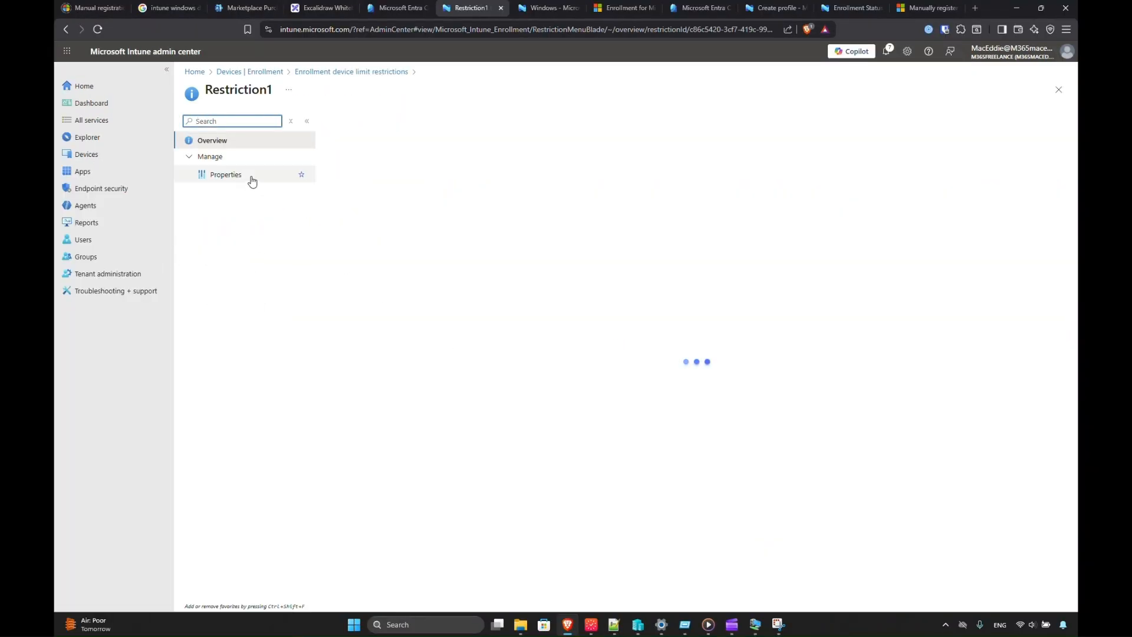
pyautogui.click(239, 180)
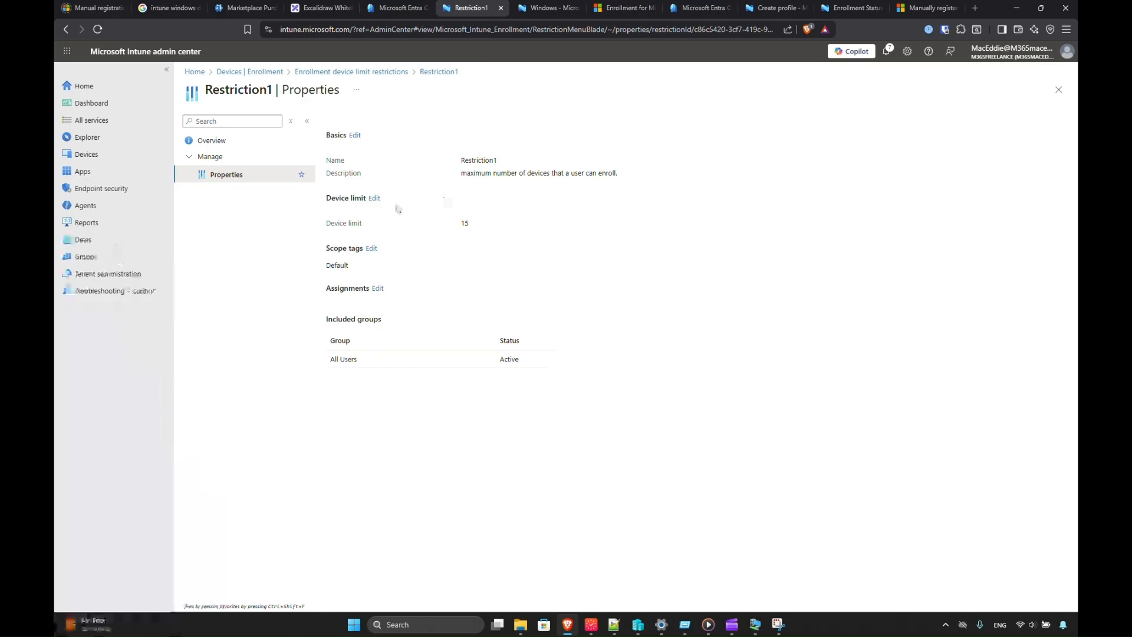
pyautogui.click(415, 228)
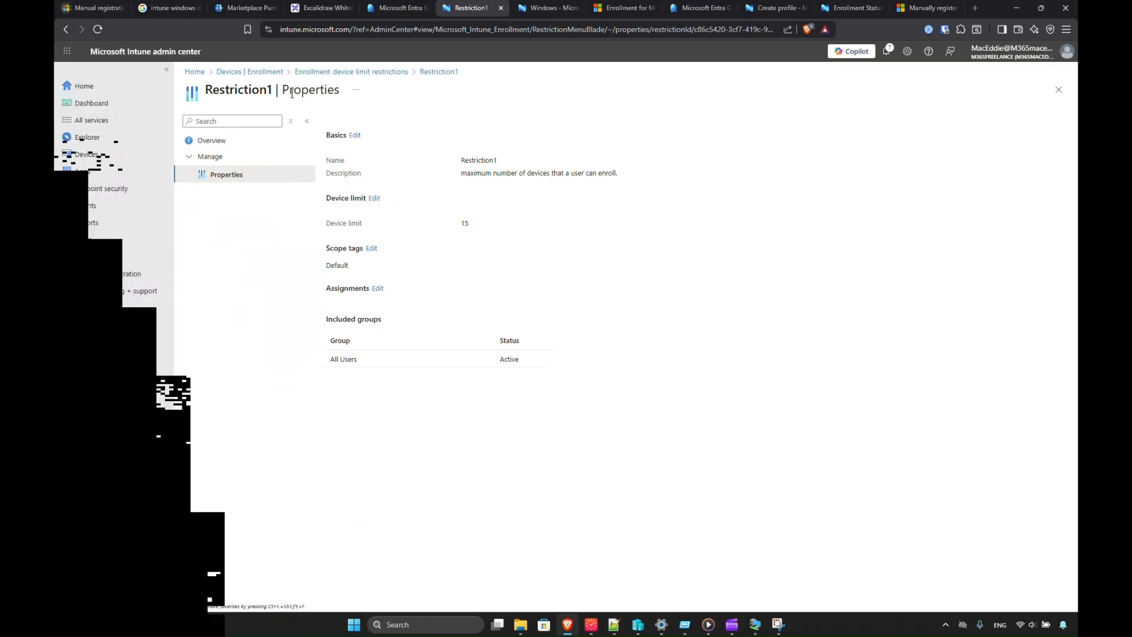
pyautogui.click(397, 73)
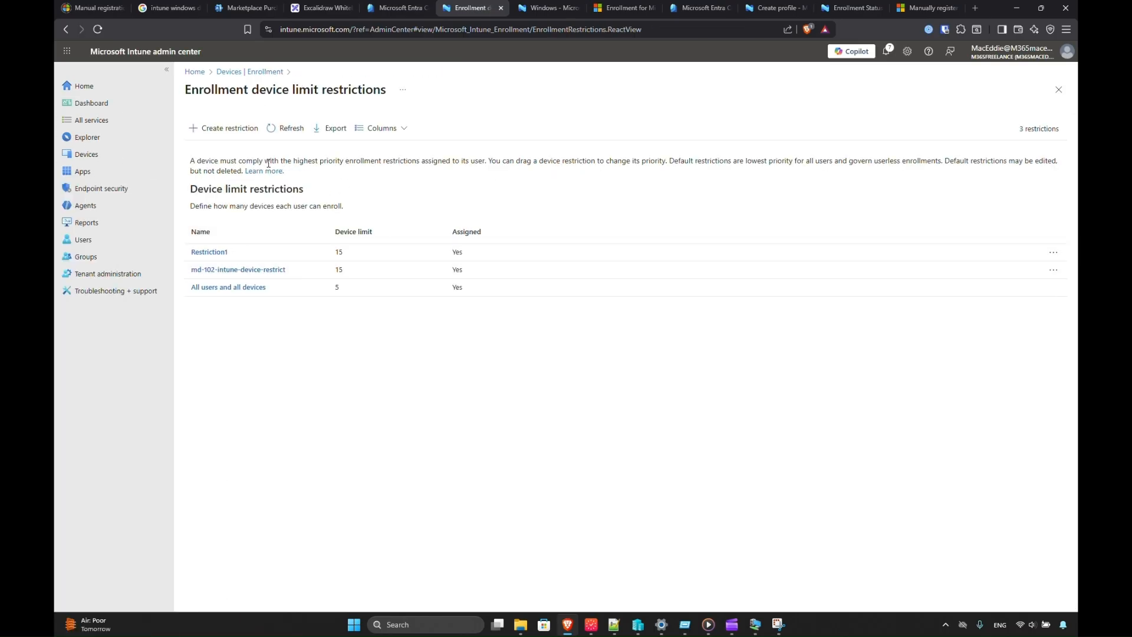
pyautogui.click(266, 72)
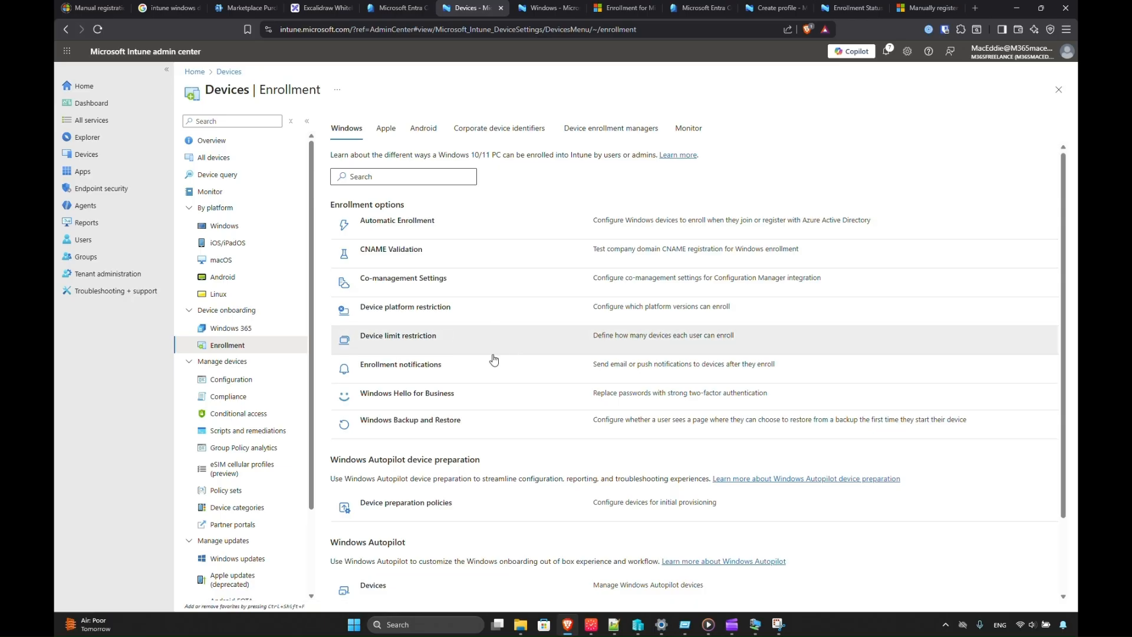
pyautogui.click(437, 311)
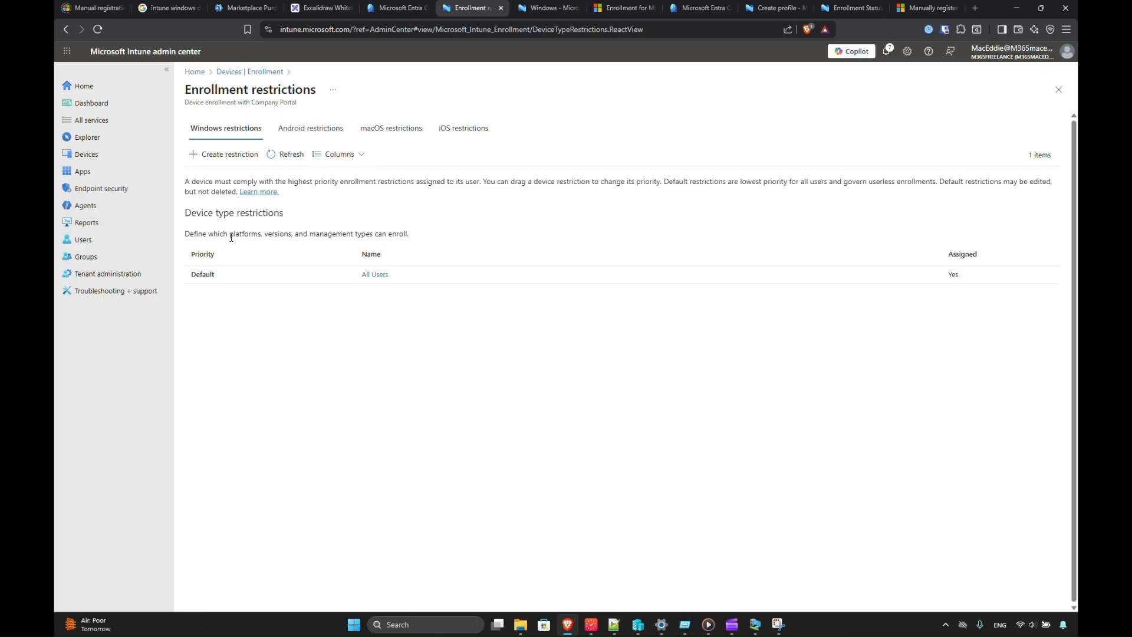
pyautogui.click(372, 276)
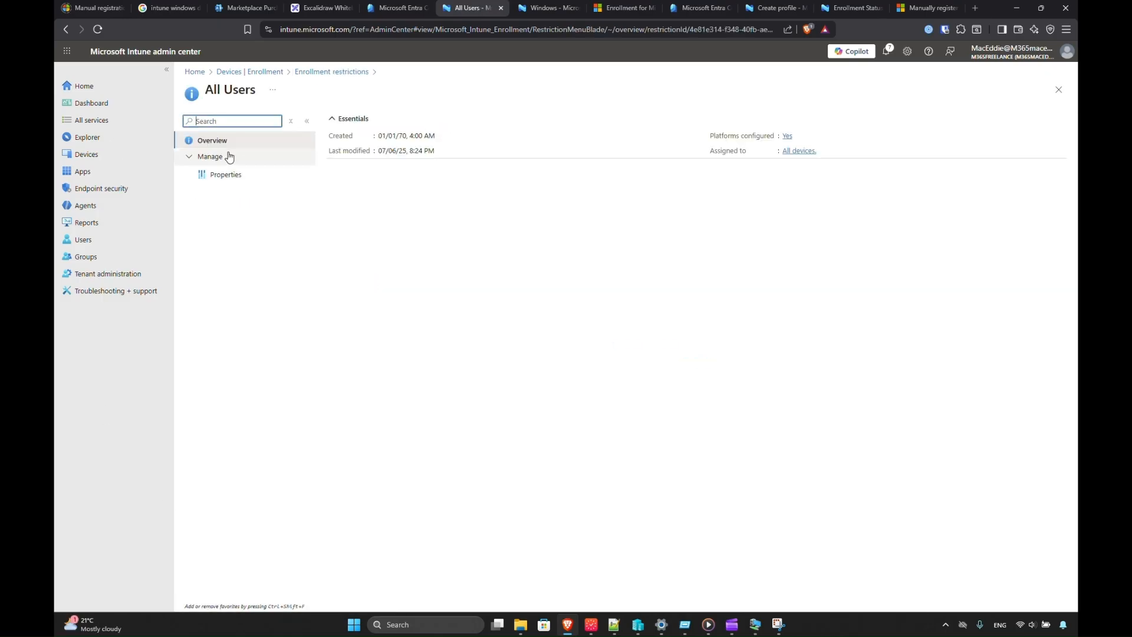
pyautogui.click(218, 177)
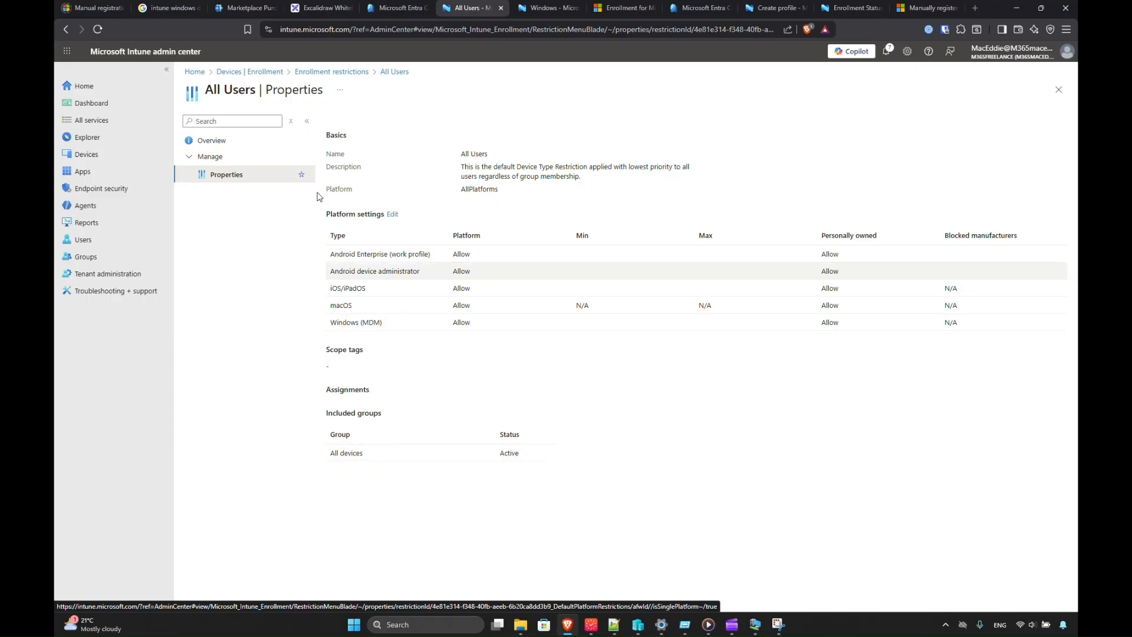
pyautogui.click(344, 77)
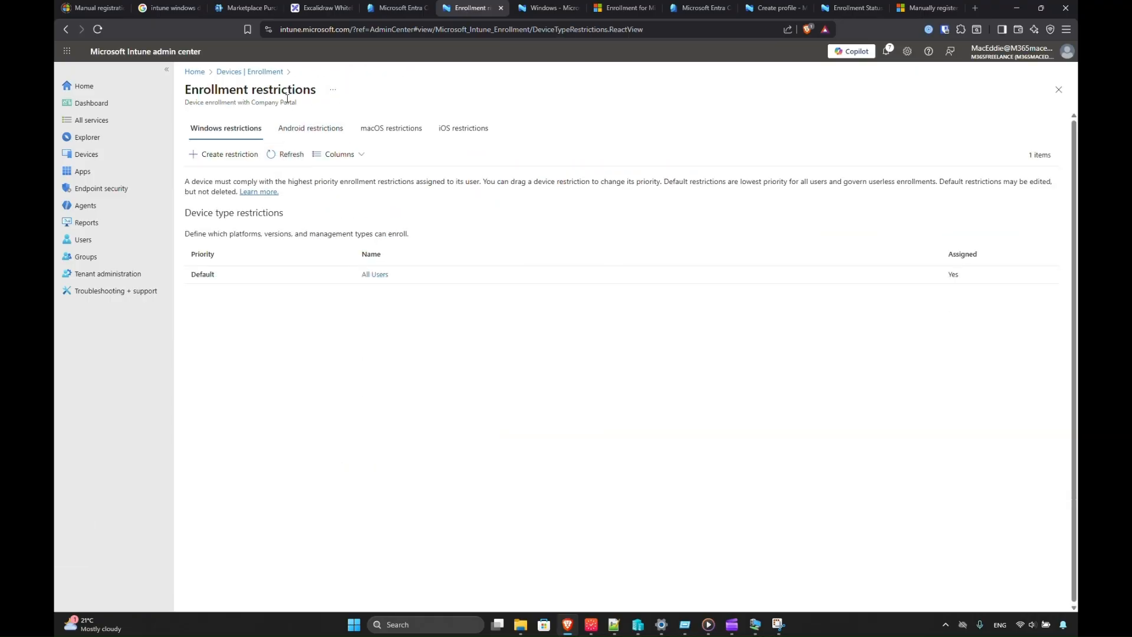
pyautogui.click(254, 76)
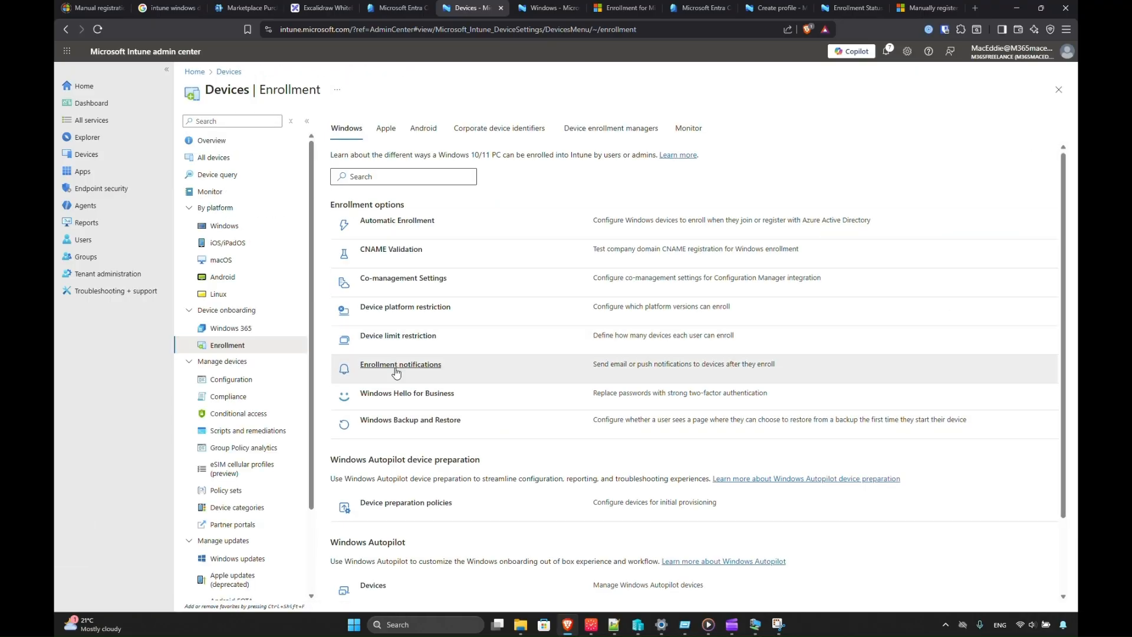
pyautogui.scroll(-2, 417, 502)
pyautogui.scroll(-1, 418, 472)
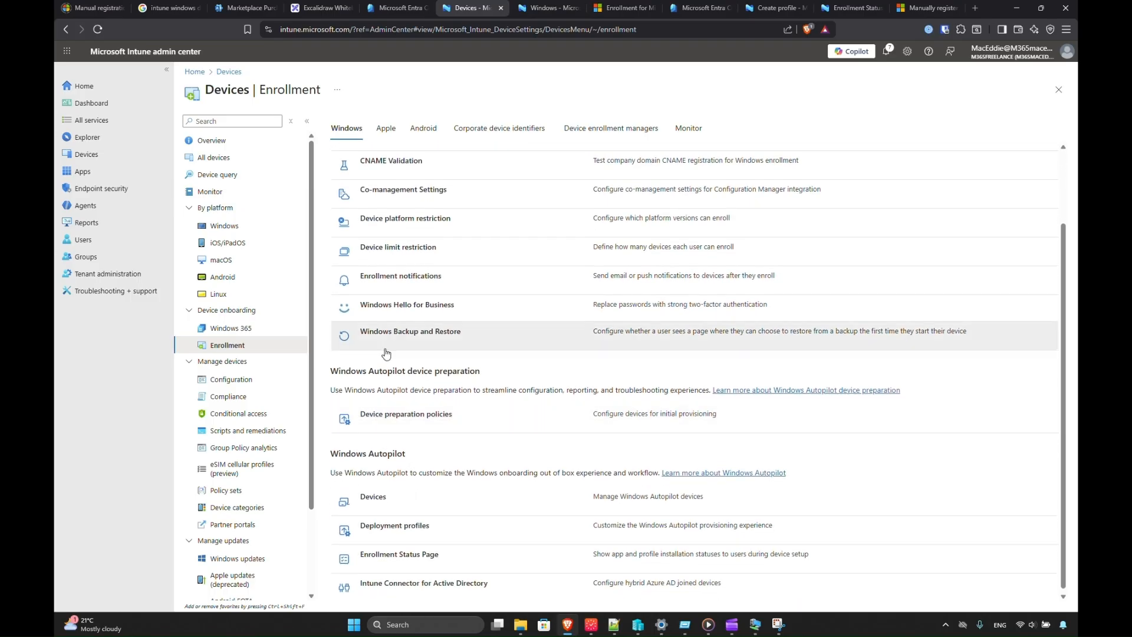
pyautogui.scroll(3, 414, 400)
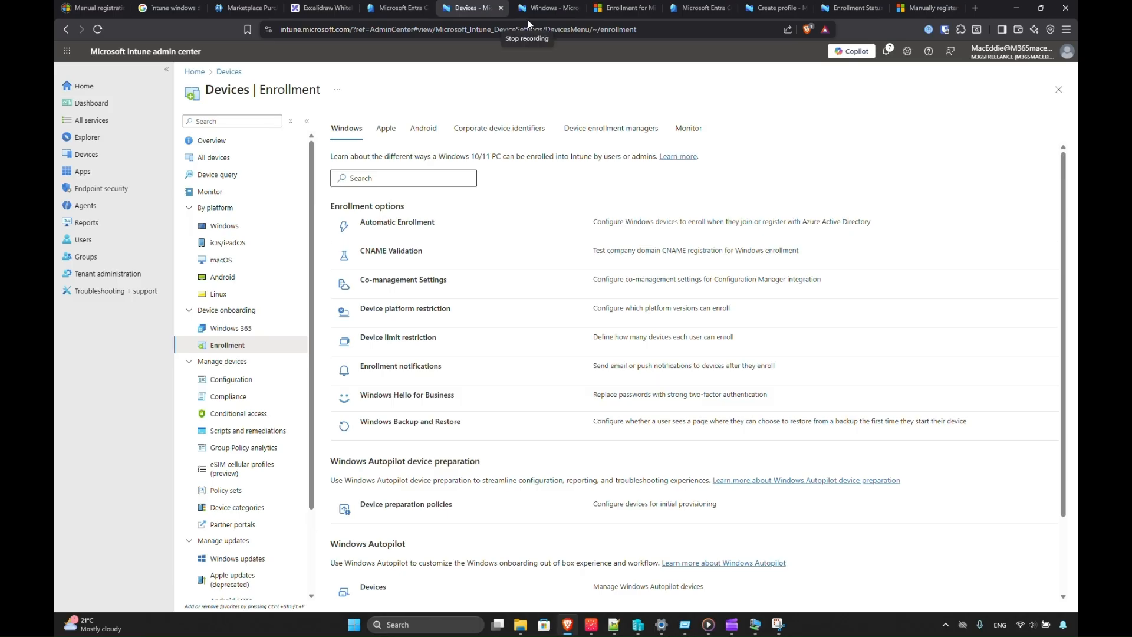
# Pan the Excalidraw canvas to show the Hybrid Azure AD Join process flow and Step 8 notes.
pyautogui.click(313, 7)
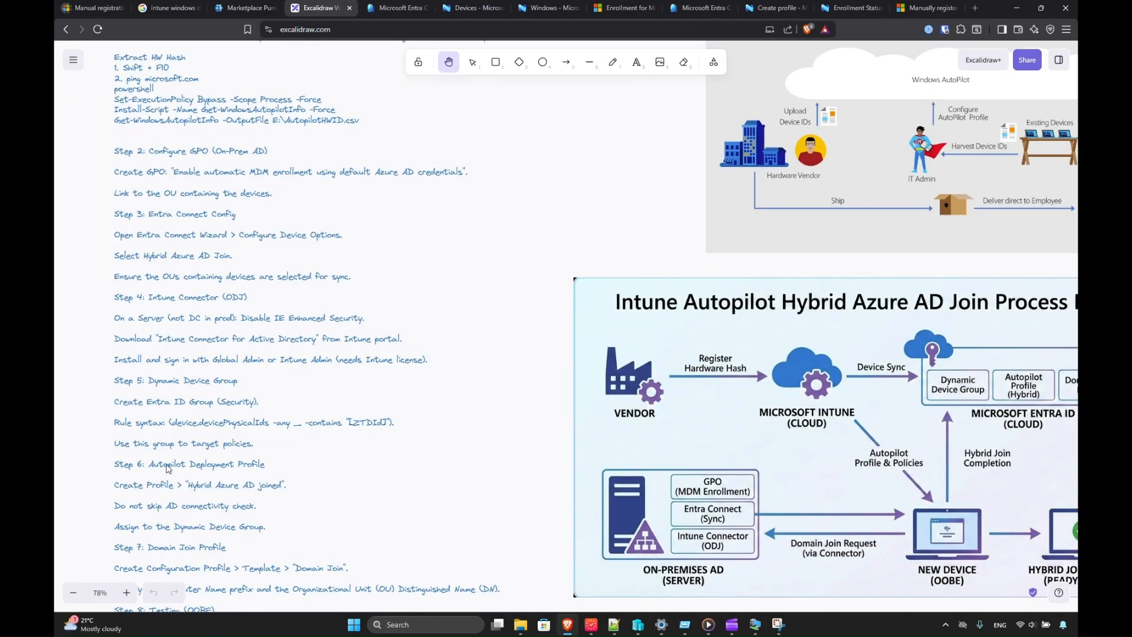
pyautogui.scroll(-2, 148, 544)
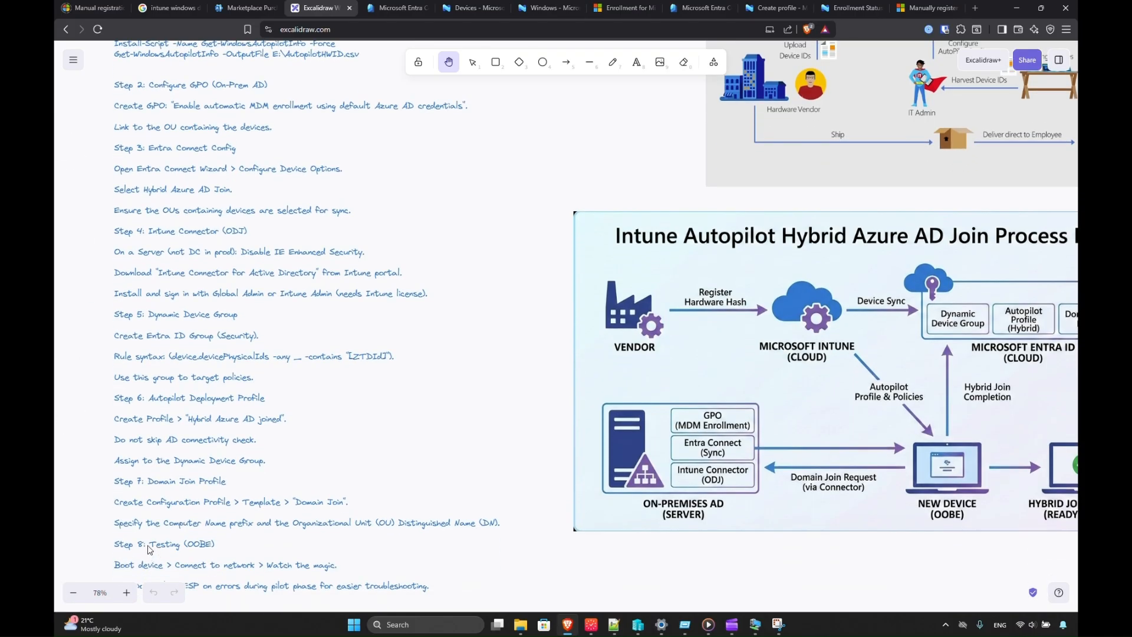
pyautogui.hscroll(3, 849, 441)
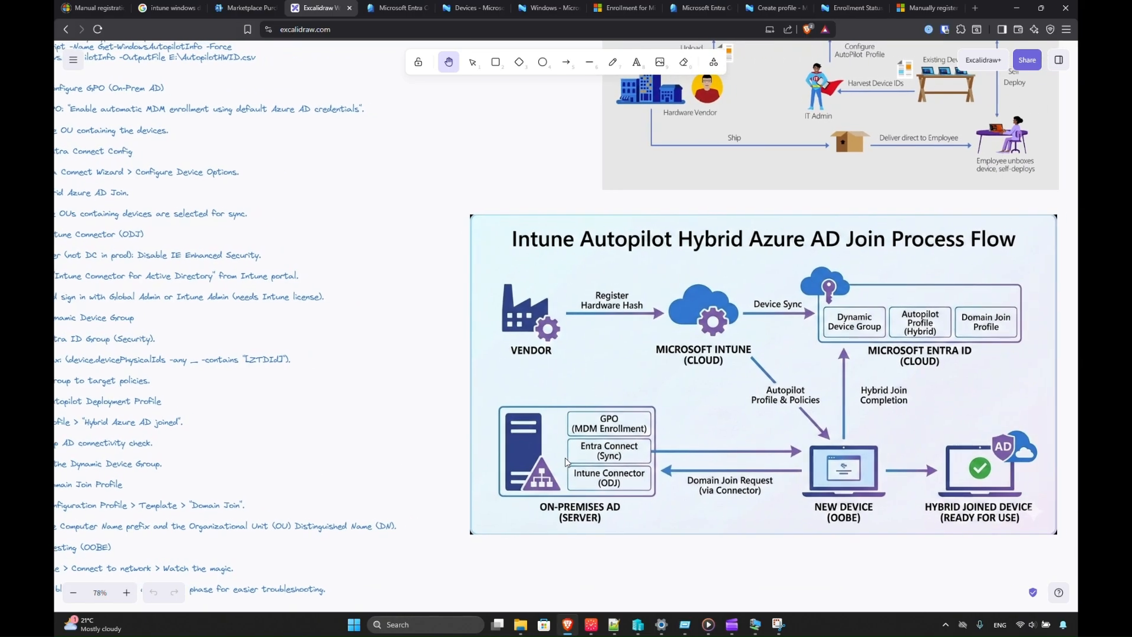
pyautogui.scroll(4, 1007, 137)
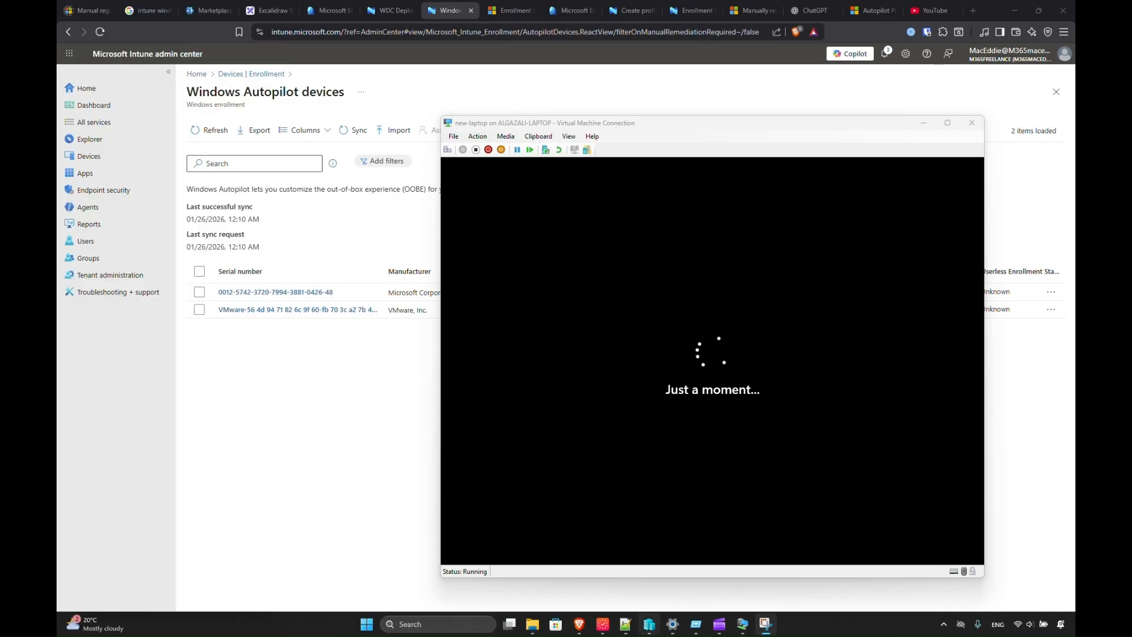
# Hide Hyper-V Manager, wait for setup, then open a Shift+F10 command prompt and close it unused.
pyautogui.click(646, 631)
pyautogui.click(647, 630)
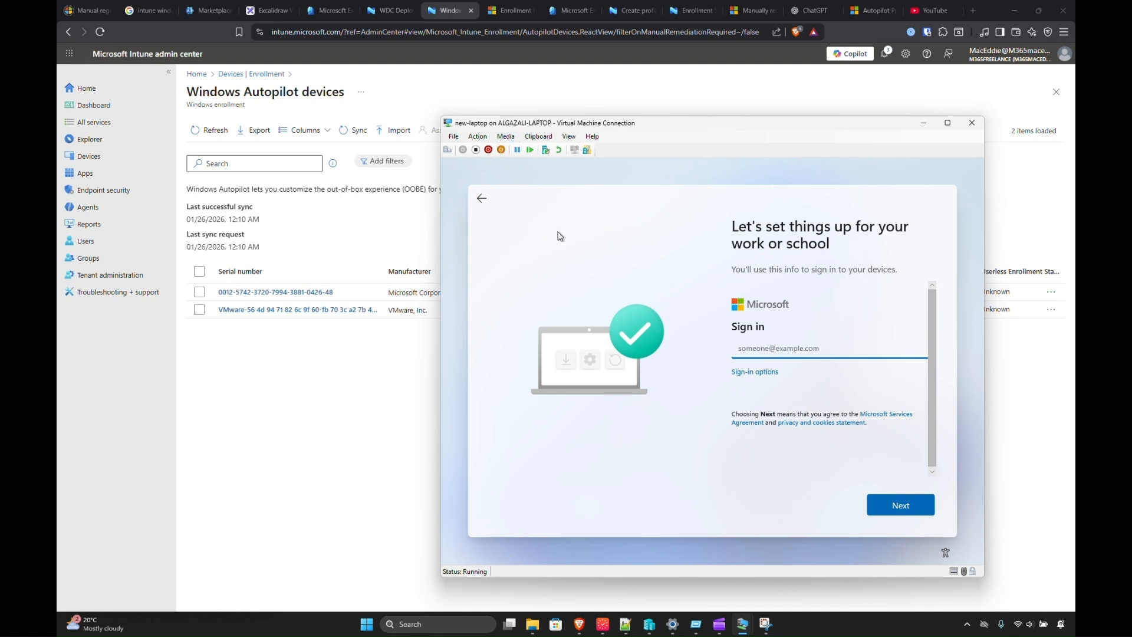
pyautogui.hotkey('shift', 'F10')
pyautogui.write('install')
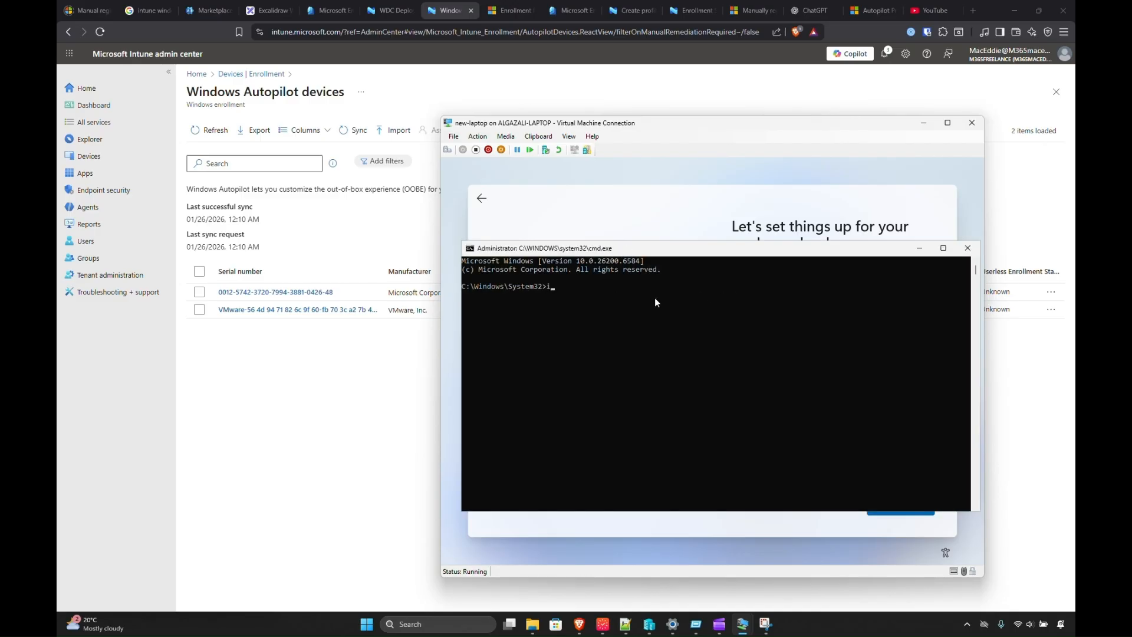
pyautogui.press('BackSpace')
pyautogui.press('BackSpace')
pyautogui.press('BackSpace')
pyautogui.press('BackSpace')
pyautogui.press('BackSpace')
pyautogui.press('BackSpace')
pyautogui.press('BackSpace')
pyautogui.click(967, 248)
# Scroll the Excalidraw notes back up and to the left.
pyautogui.click(262, 11)
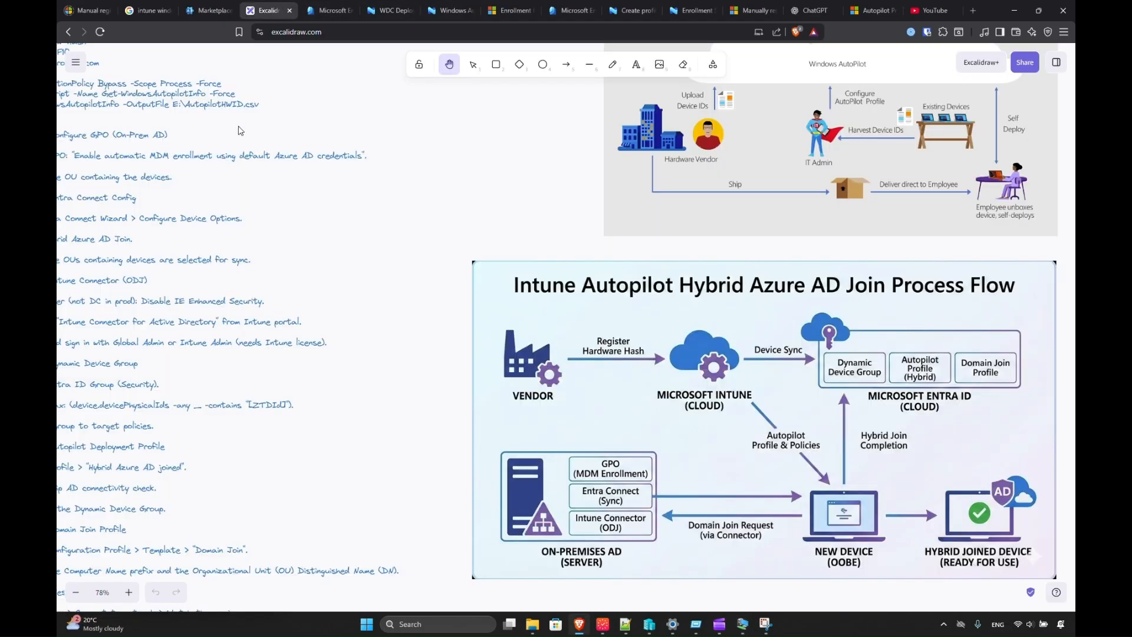
pyautogui.hscroll(-3, 165, 268)
pyautogui.scroll(2, 156, 150)
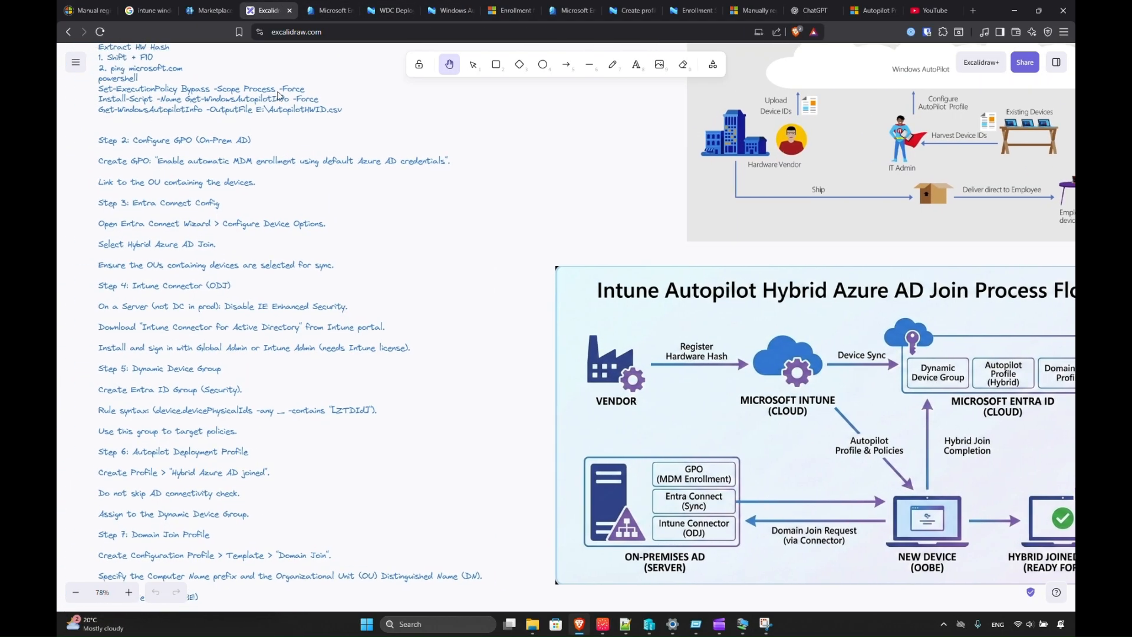
# Begin typing the work account e-mail on the VM sign-in, then check Intune's WDC Deployment and Users tabs.
pyautogui.hotkey('alt', 'Tab')
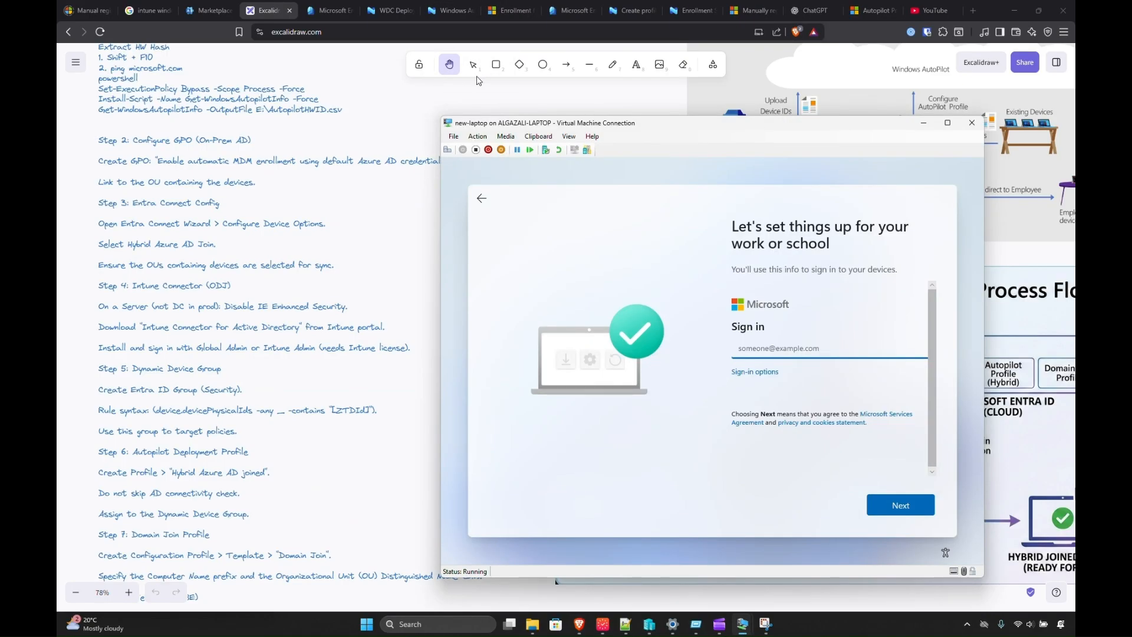
pyautogui.click(764, 349)
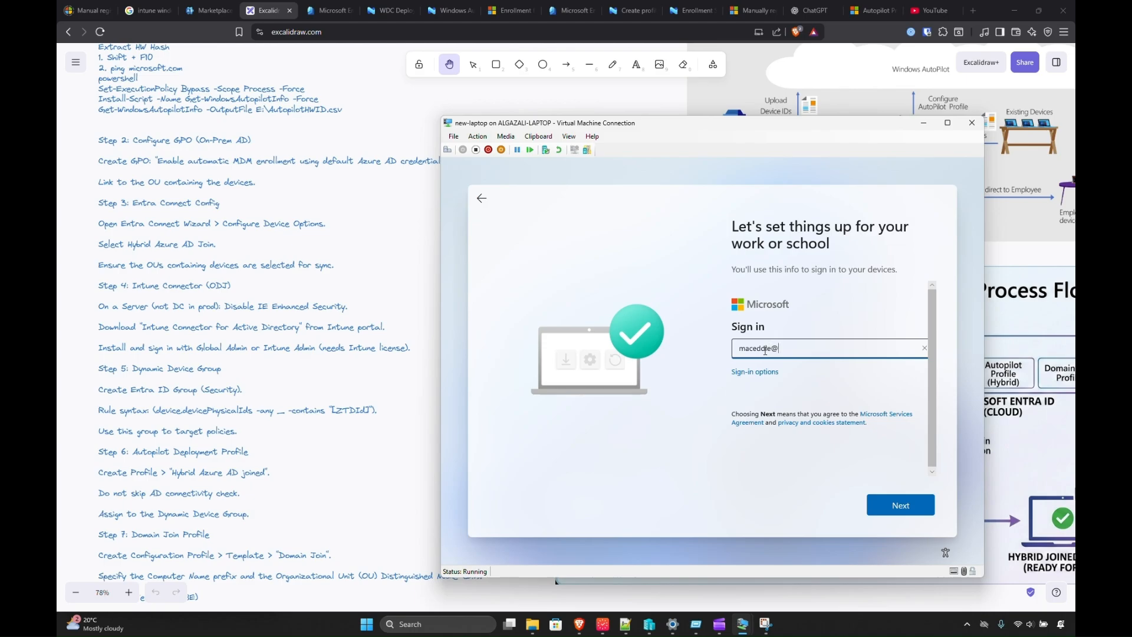
pyautogui.click(380, 10)
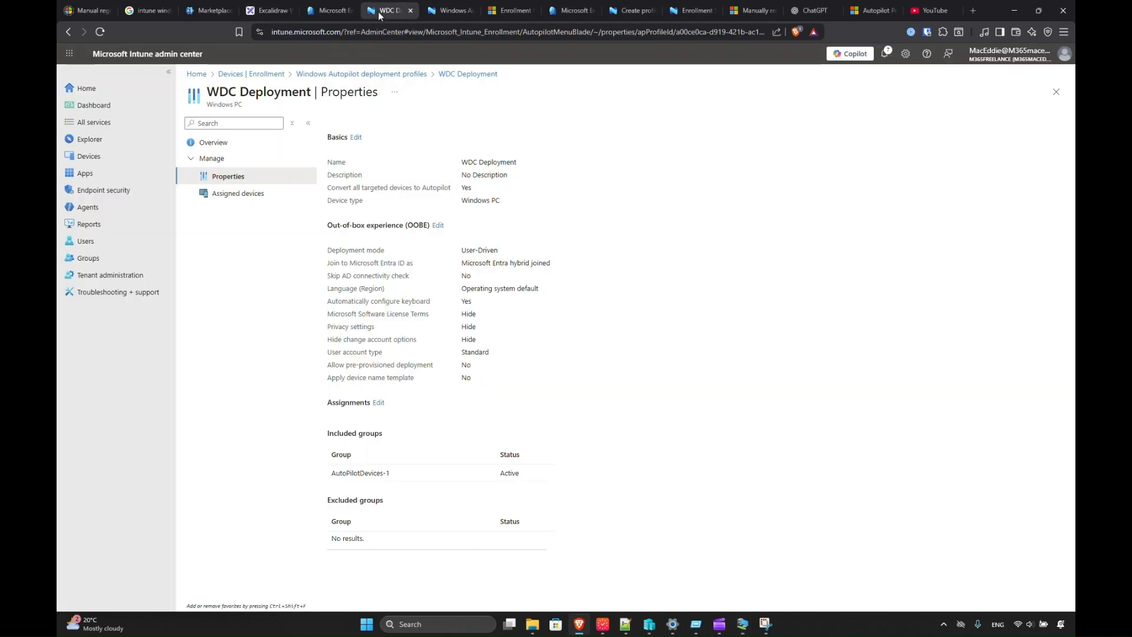
pyautogui.click(451, 10)
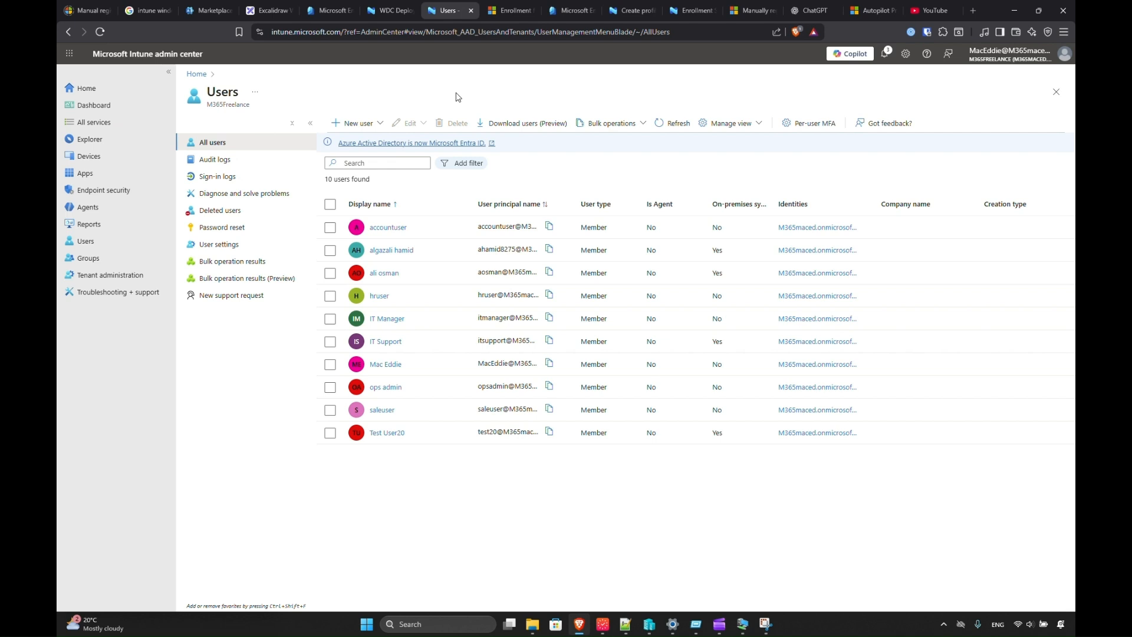
# Finish the work e-mail's domain and submit it; sign-in reports the domain isn't recognised.
pyautogui.hotkey('alt', 'Tab')
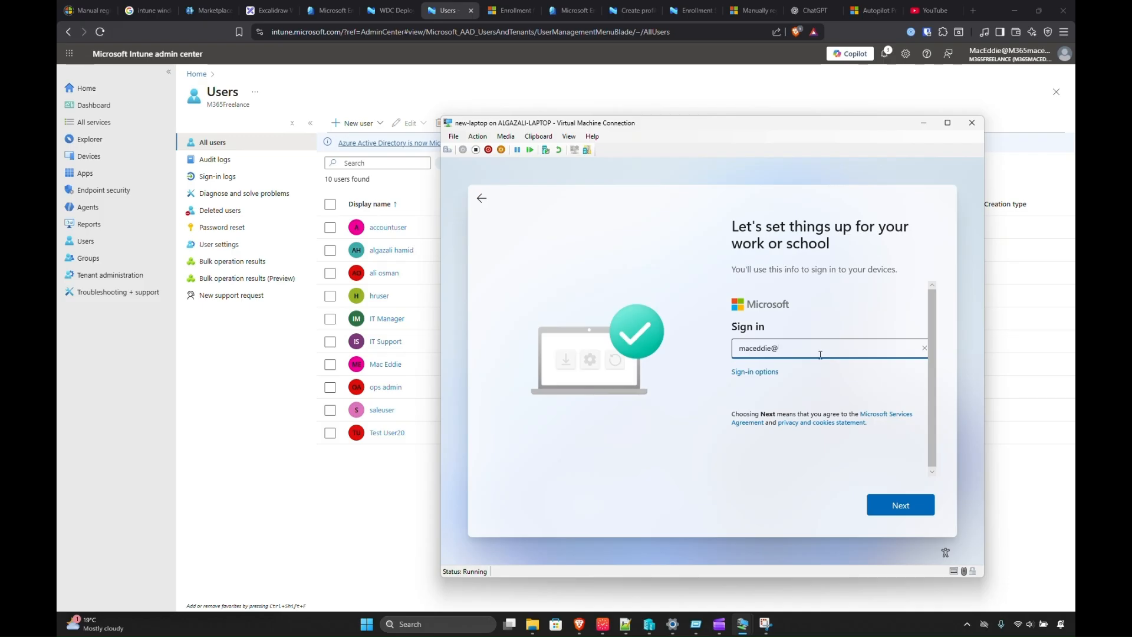
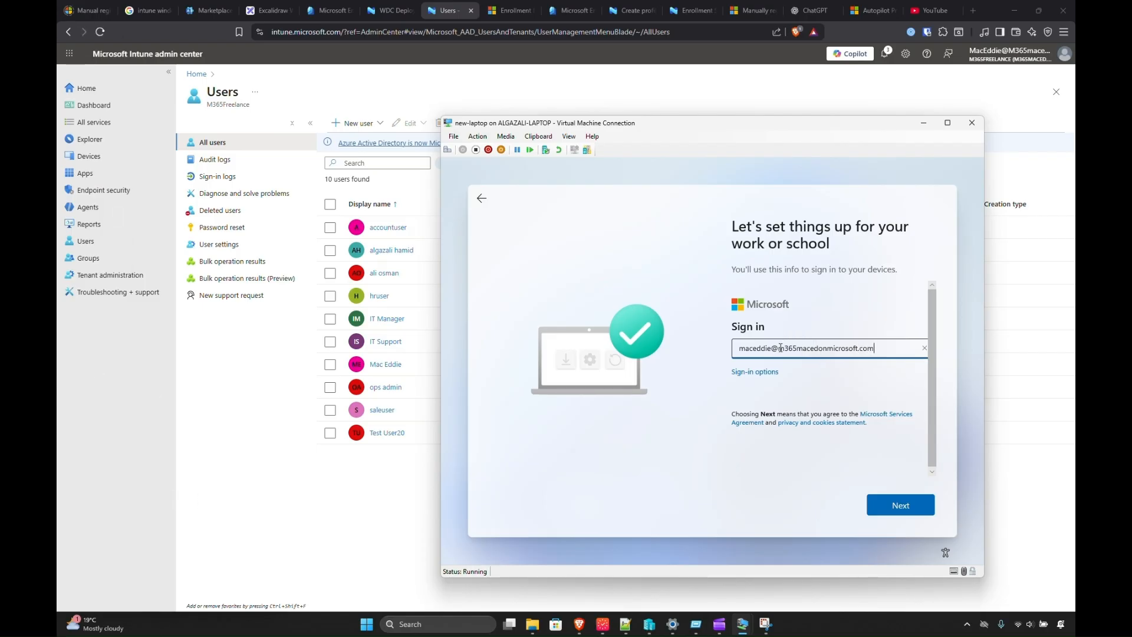
pyautogui.moveTo(779, 348); pyautogui.dragTo(883, 359)
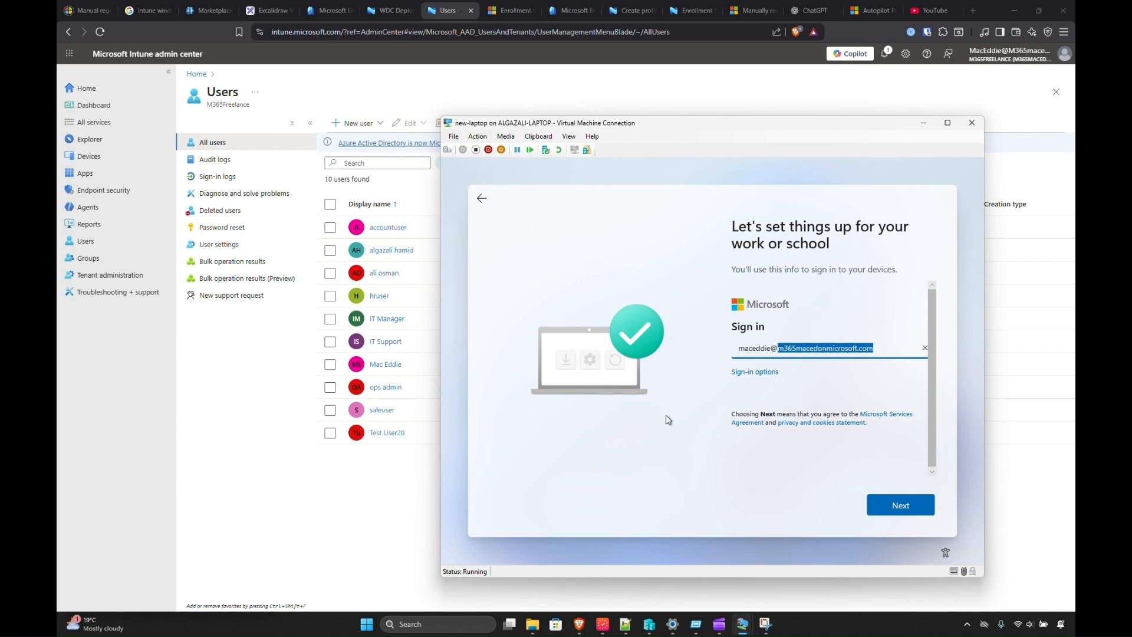
pyautogui.click(901, 505)
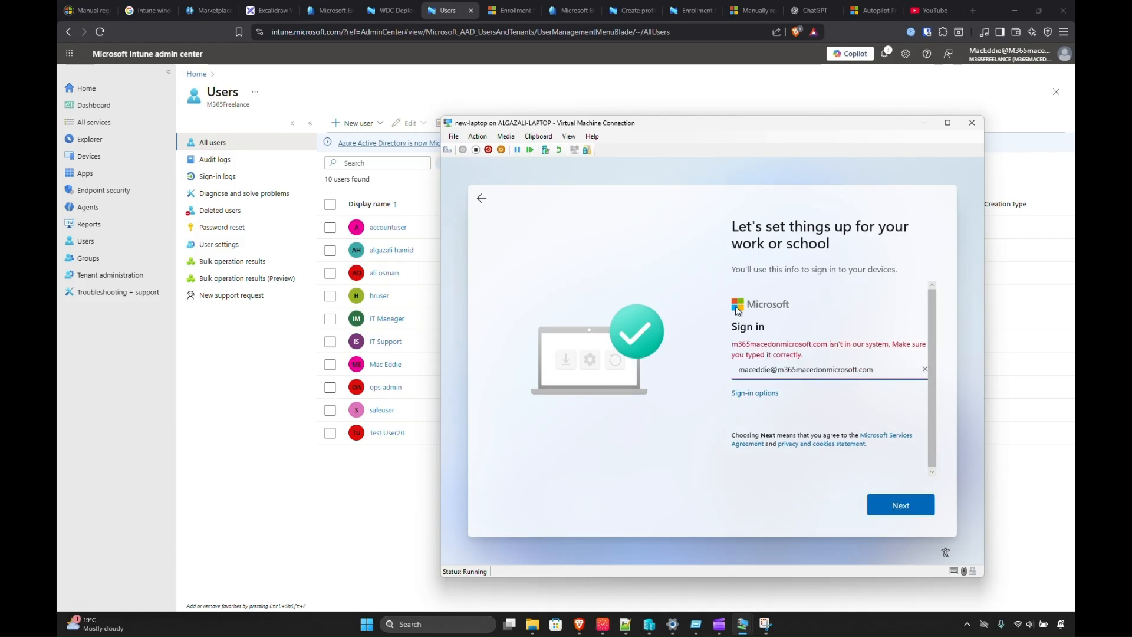
pyautogui.click(815, 371)
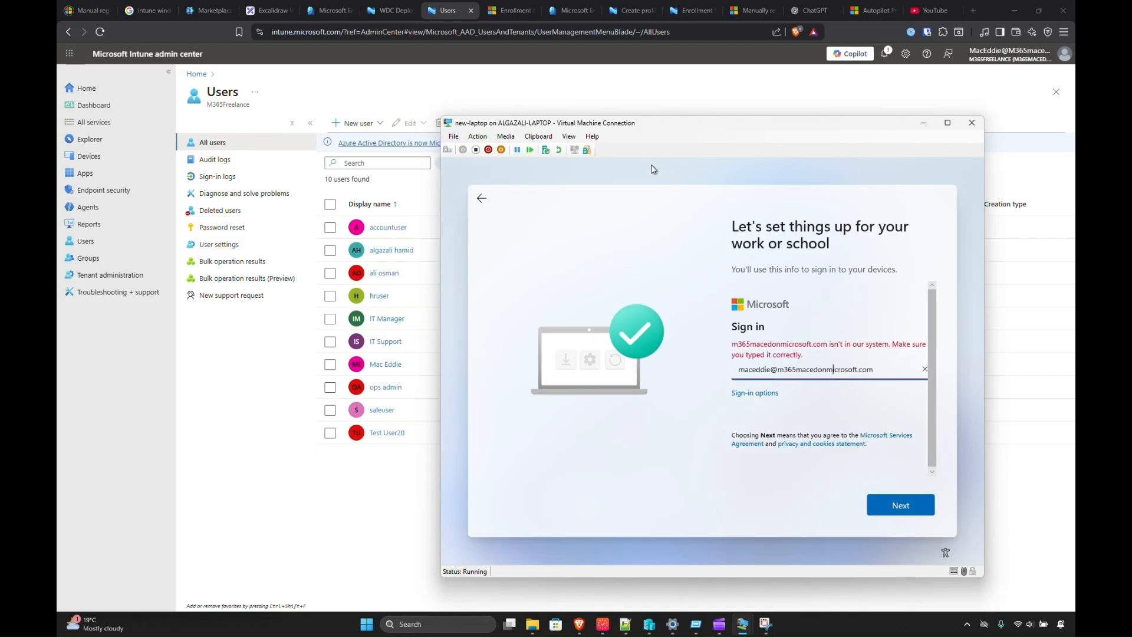
pyautogui.click(511, 32)
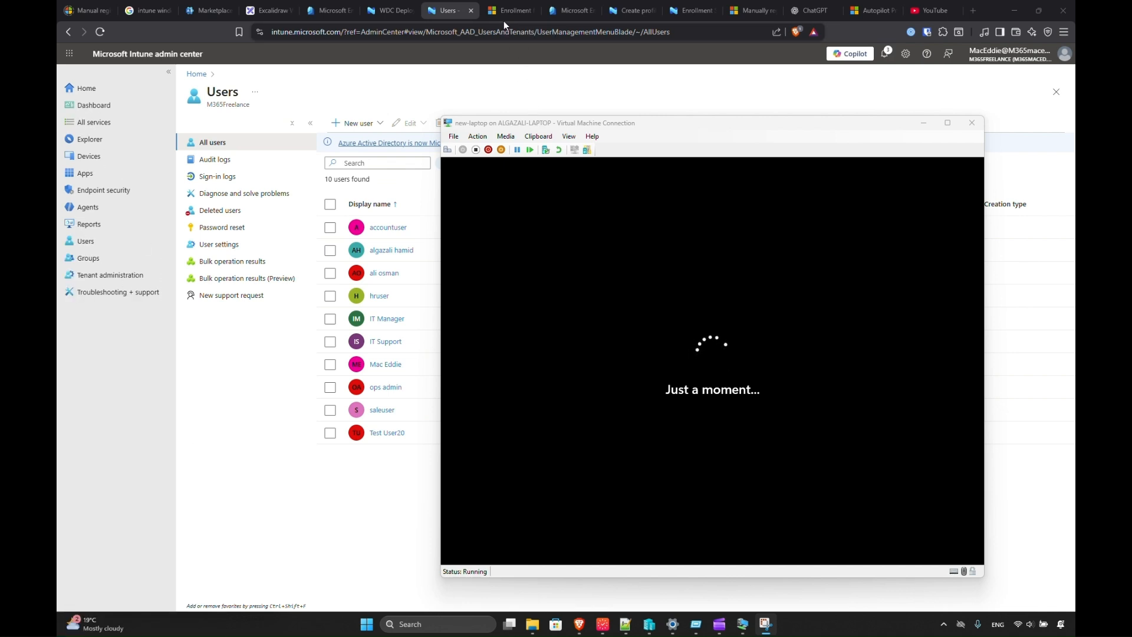
# Open Intune's Windows devices list showing autopilot-qqqt1 as compliant and Intune-managed.
pyautogui.click(101, 155)
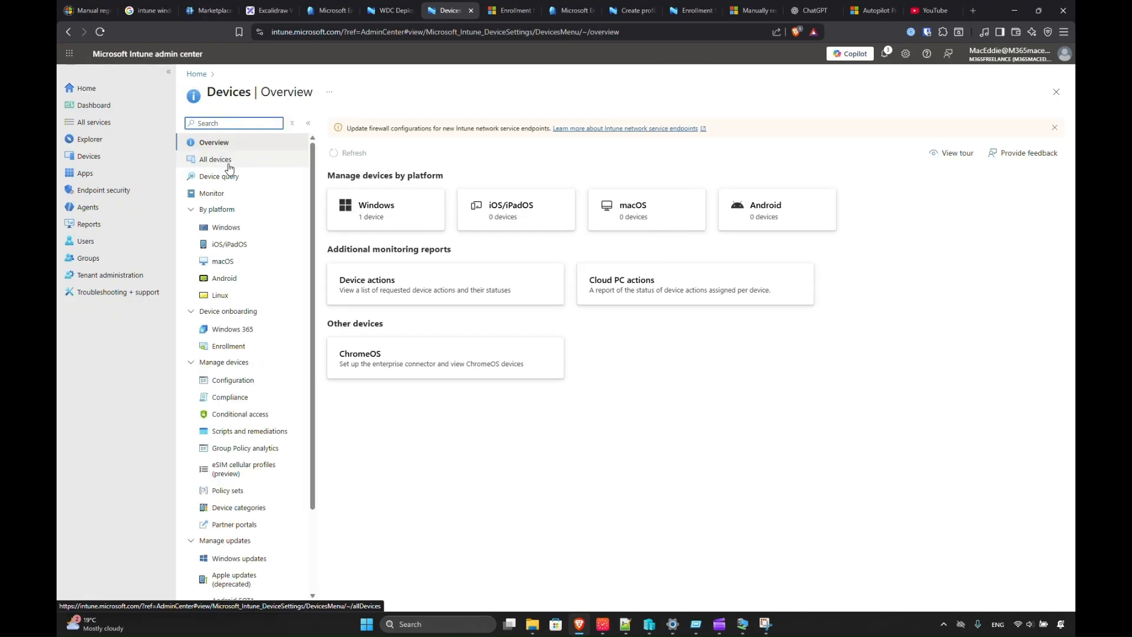
pyautogui.click(226, 228)
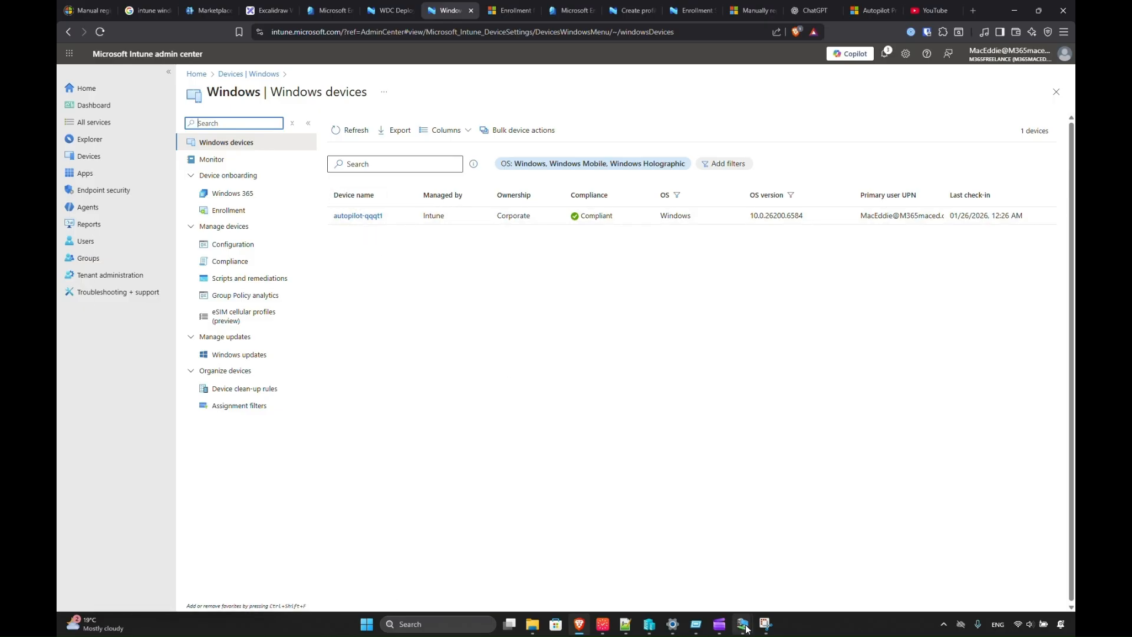
pyautogui.moveTo(743, 624)
pyautogui.click(783, 579)
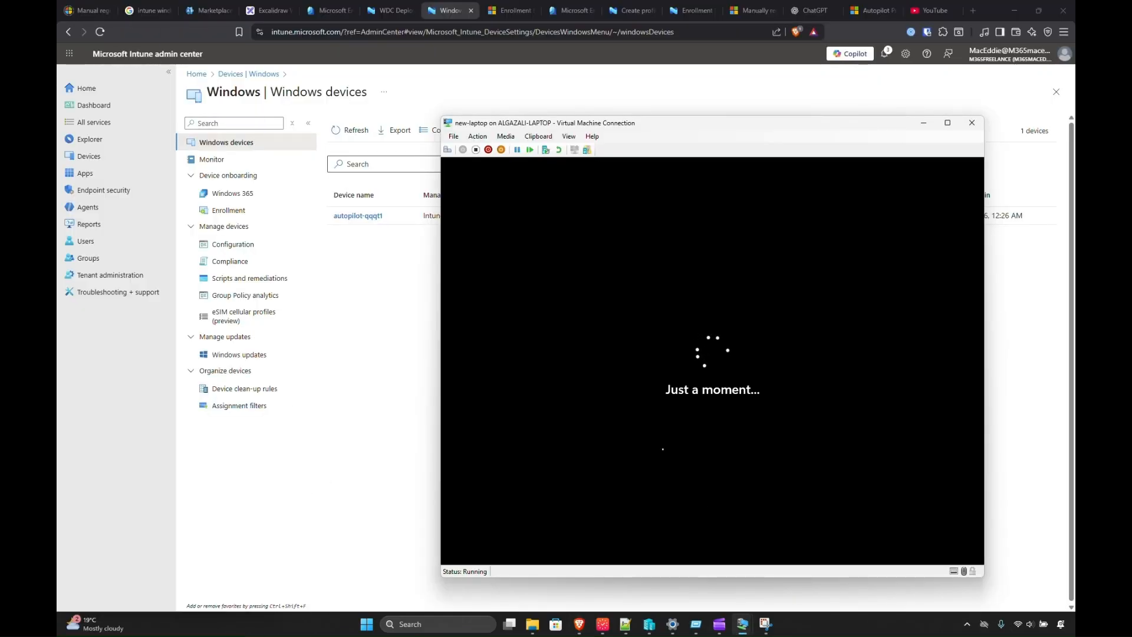
pyautogui.click(370, 322)
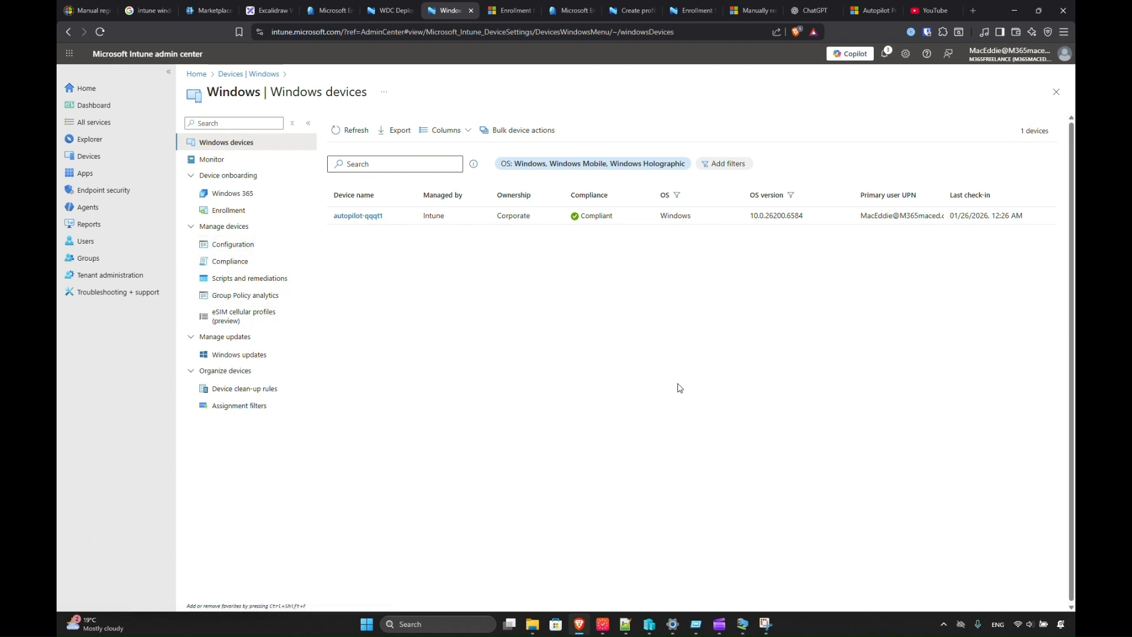
# Dismiss the new laptop VM's lock screen to reach sign-in.
pyautogui.moveTo(742, 624)
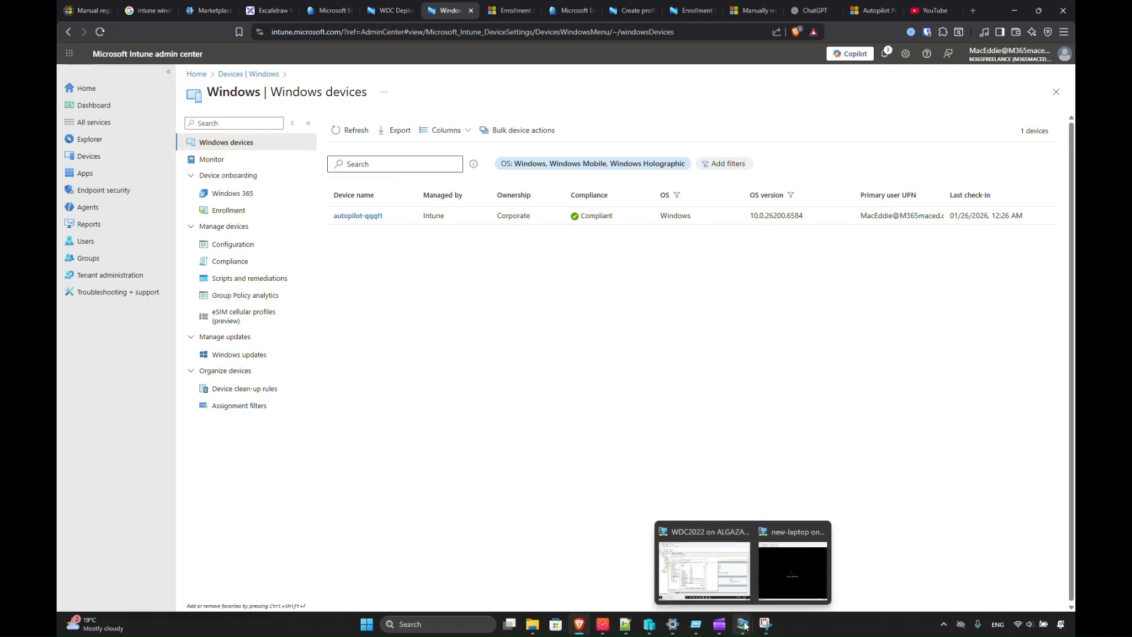
pyautogui.click(771, 558)
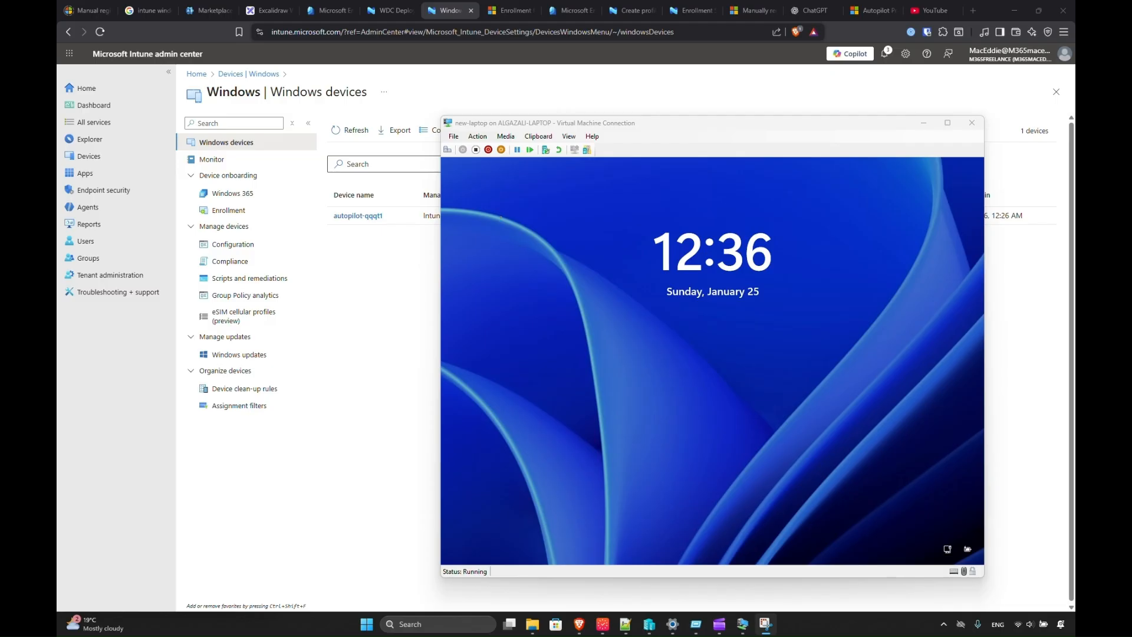
pyautogui.click(497, 170)
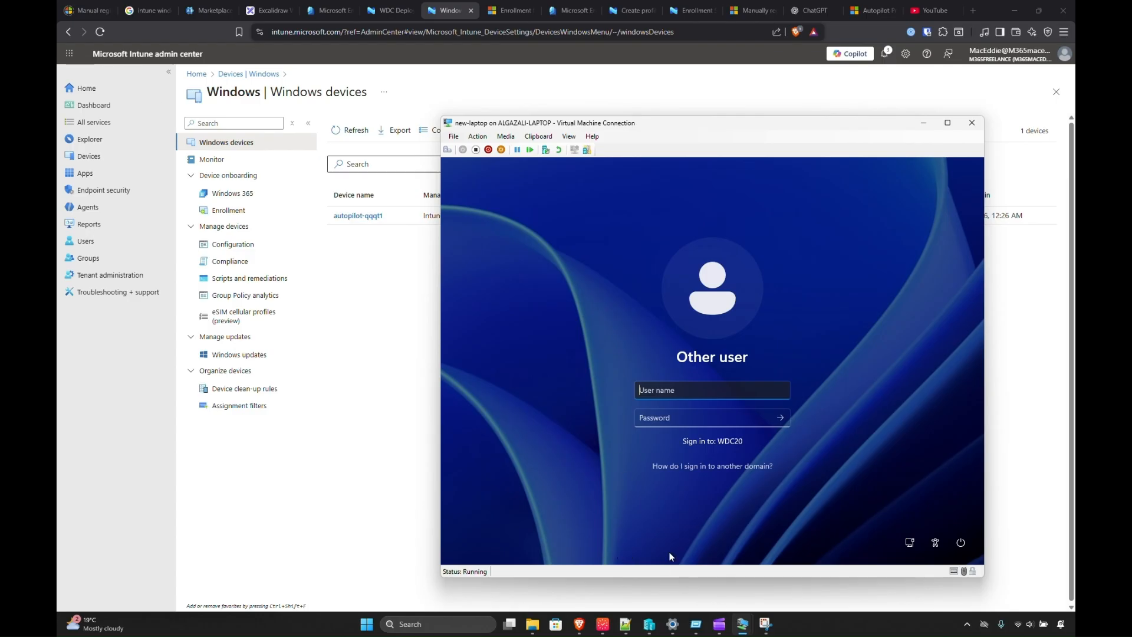
# Check the domain's Users container in ADUC, then return to the laptop's WDC20 user name field.
pyautogui.moveTo(740, 623)
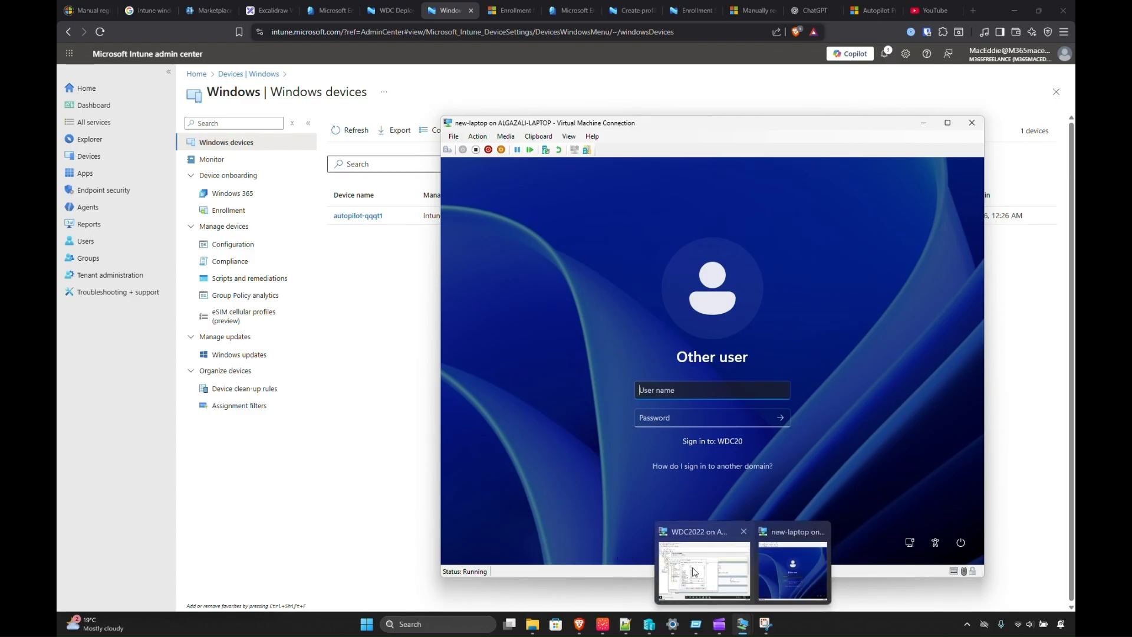
pyautogui.click(693, 571)
pyautogui.click(662, 231)
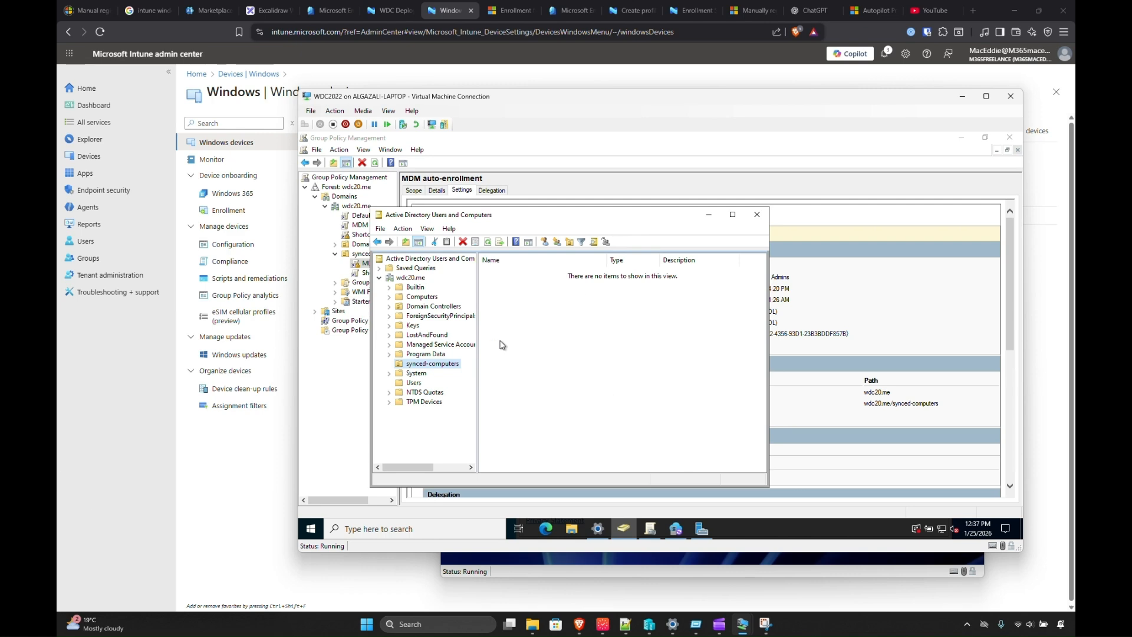
pyautogui.click(414, 383)
pyautogui.click(515, 404)
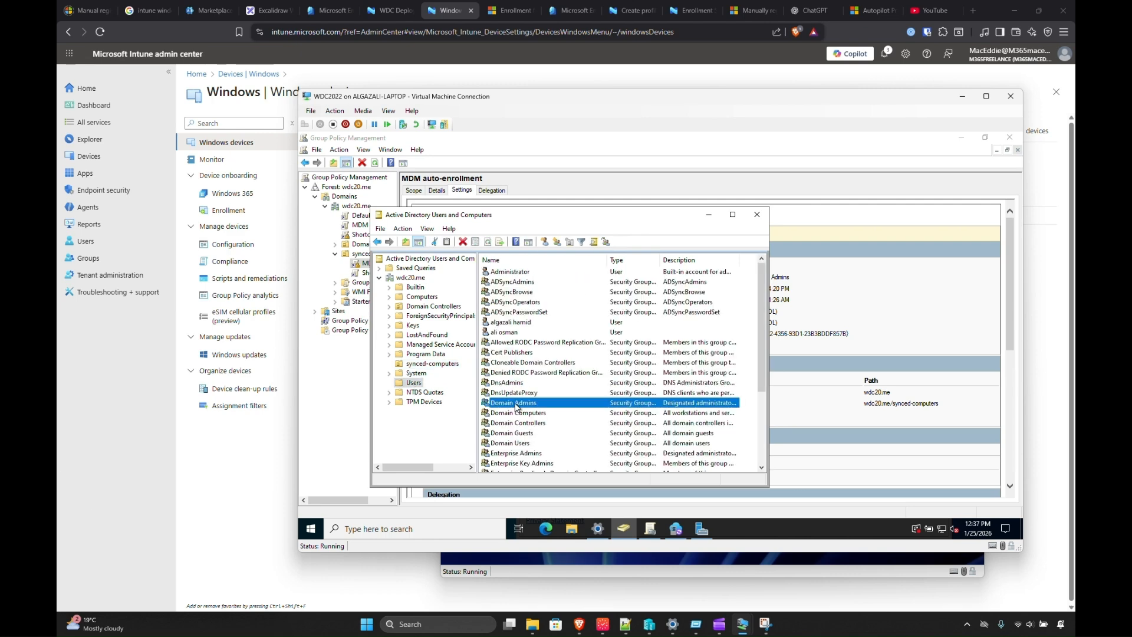
pyautogui.click(500, 333)
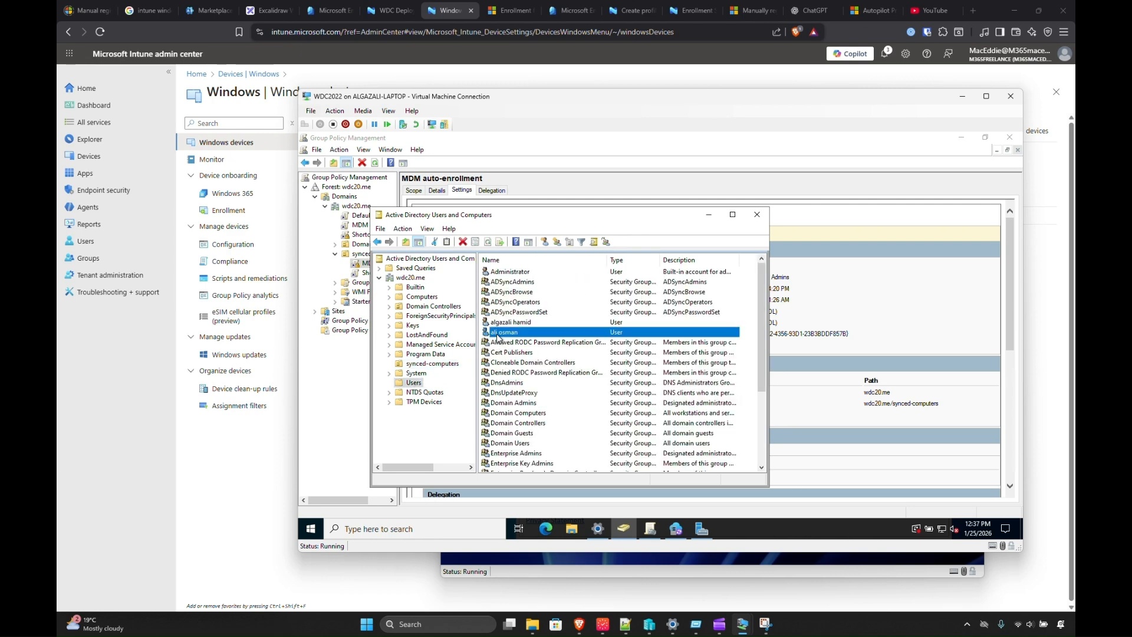
pyautogui.click(962, 102)
pyautogui.click(691, 391)
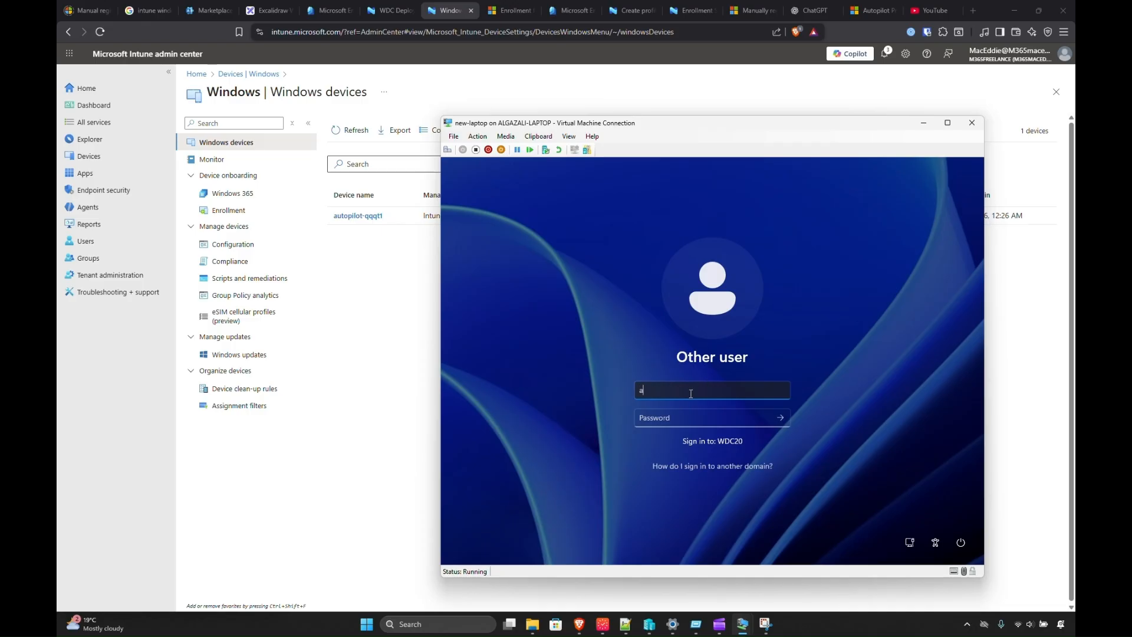
# Sign in to the new laptop with the domain user's username and password, then return to Intune.
pyautogui.press('Tab')
pyautogui.write('P')
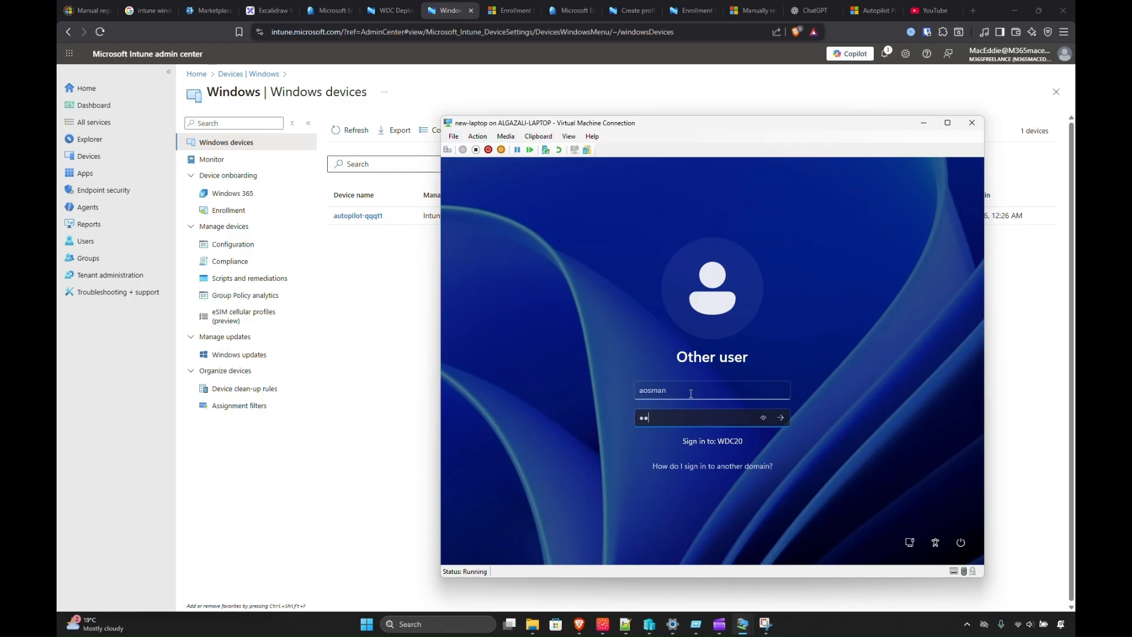
pyautogui.press('Return')
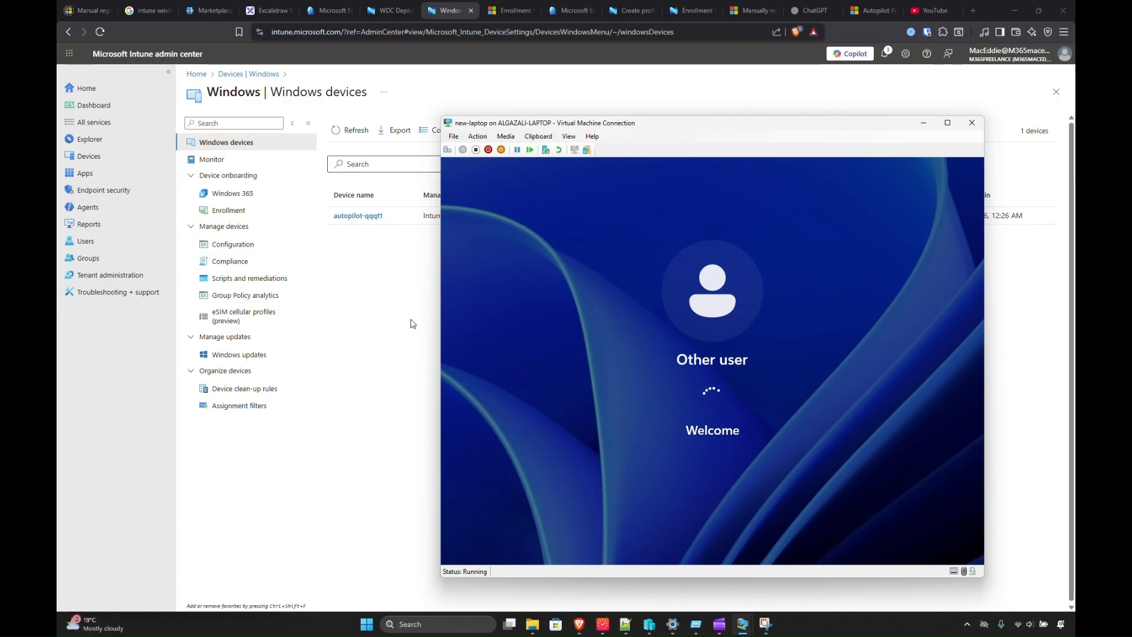
pyautogui.click(438, 324)
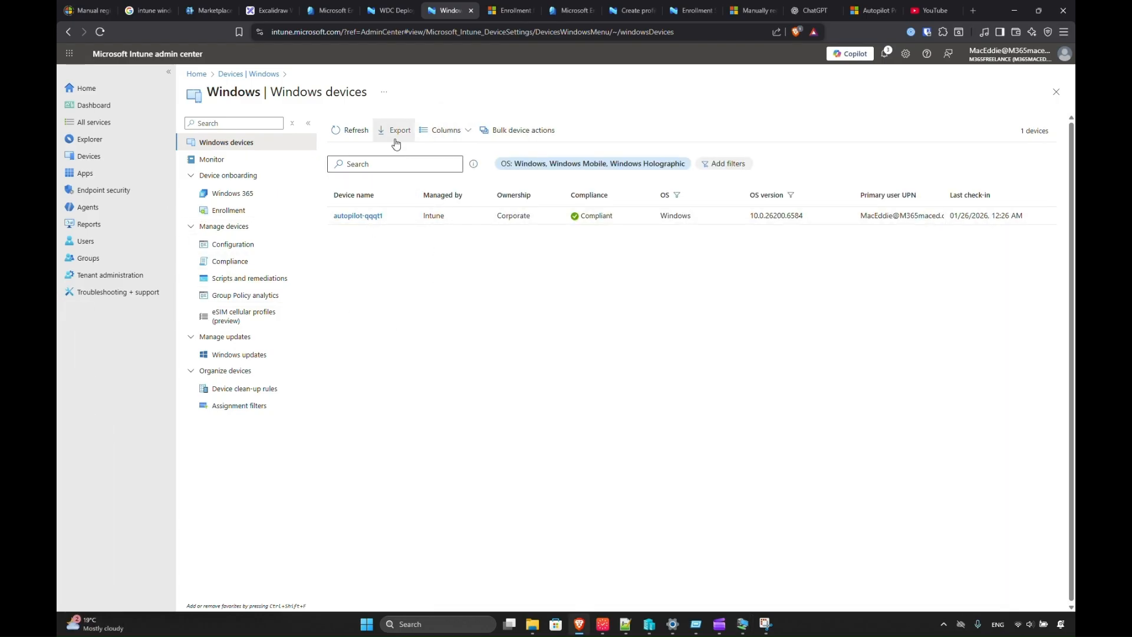
# Refresh the Windows devices and open autopilot-qqqt1, listed as Corporate and Compliant.
pyautogui.click(352, 134)
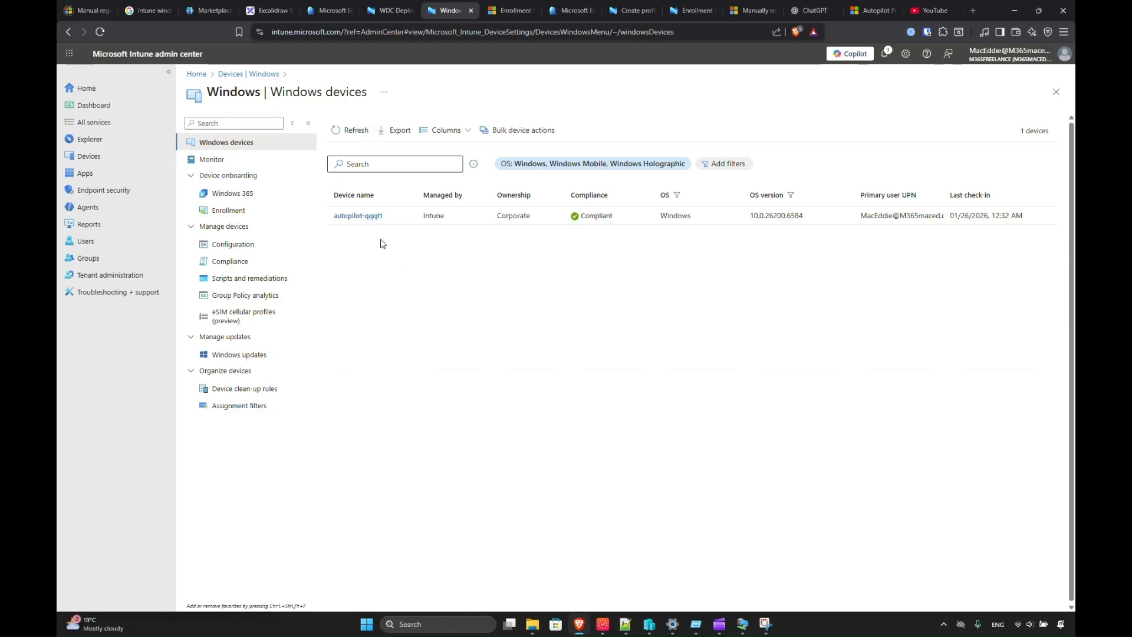
pyautogui.click(358, 215)
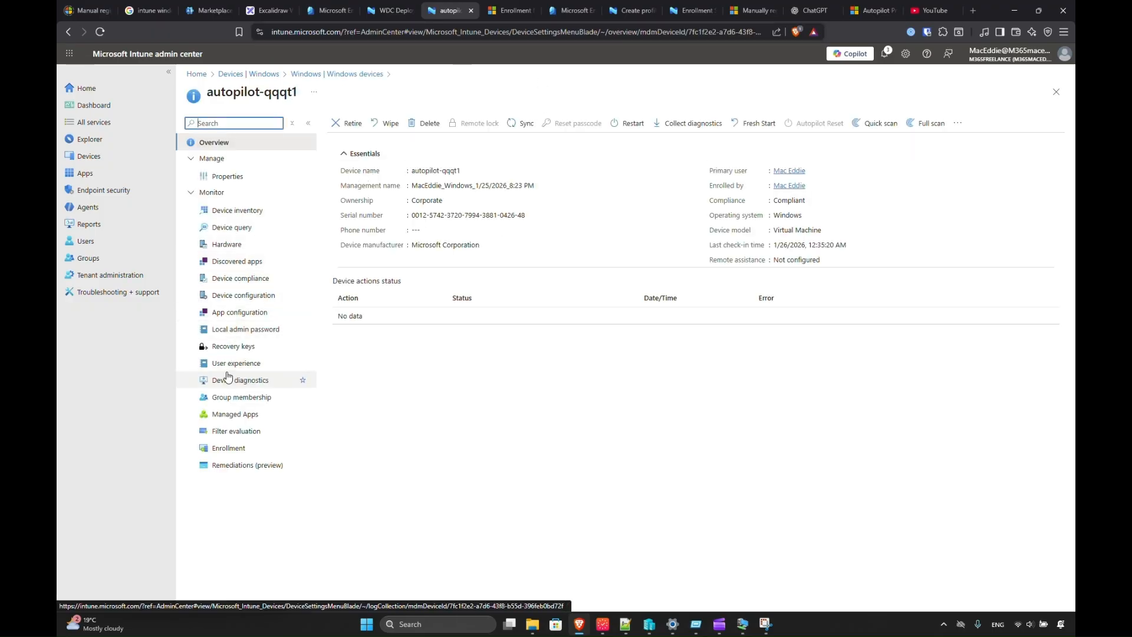
# Check autopilot-qqqt1's device compliance, configuration profiles and local admin password records, then switch VM windows.
pyautogui.click(238, 282)
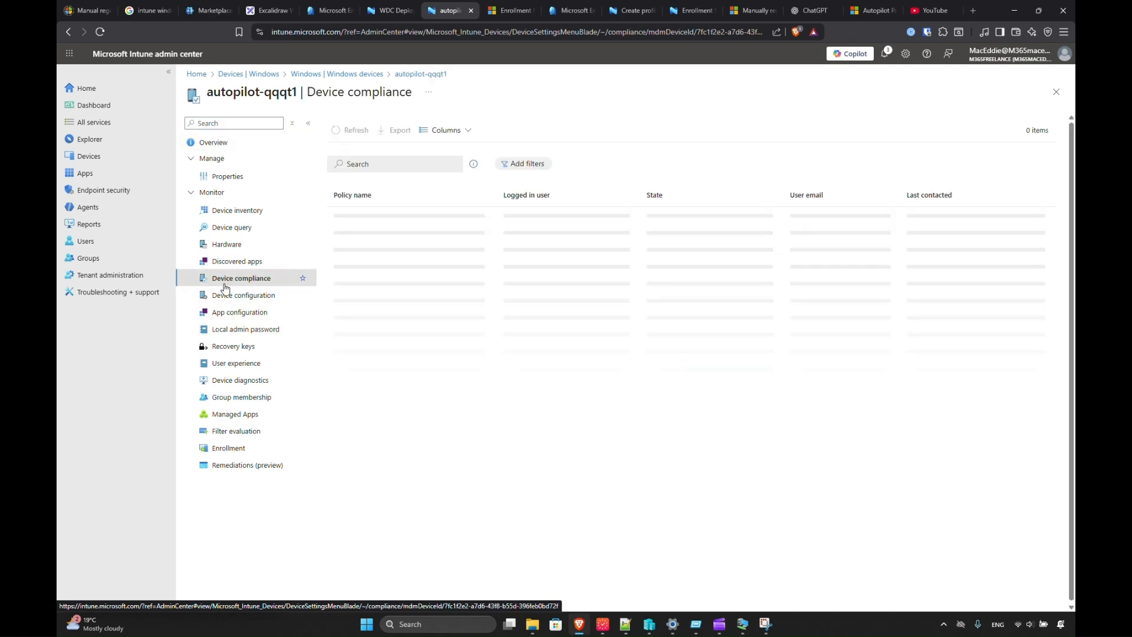
pyautogui.click(227, 298)
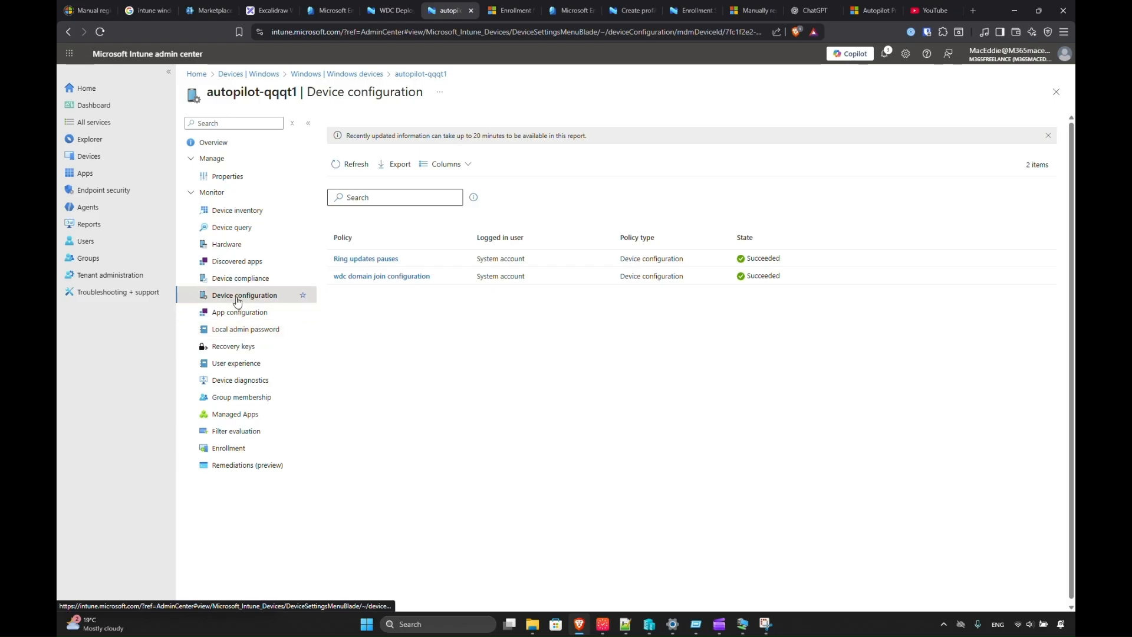
pyautogui.click(238, 332)
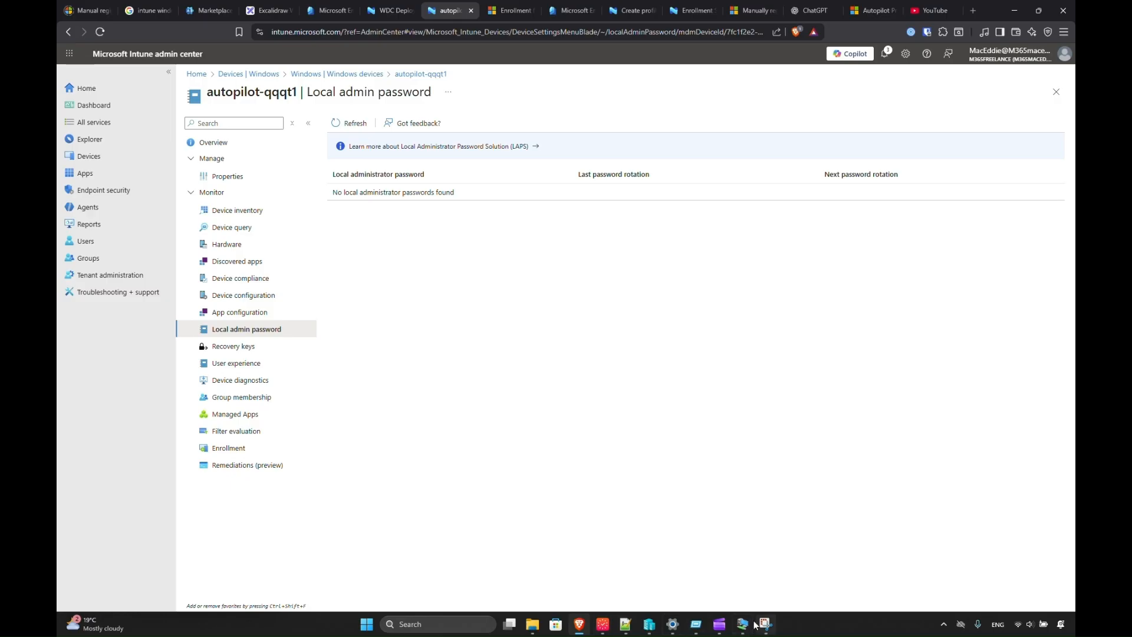
pyautogui.moveTo(742, 624)
pyautogui.click(760, 583)
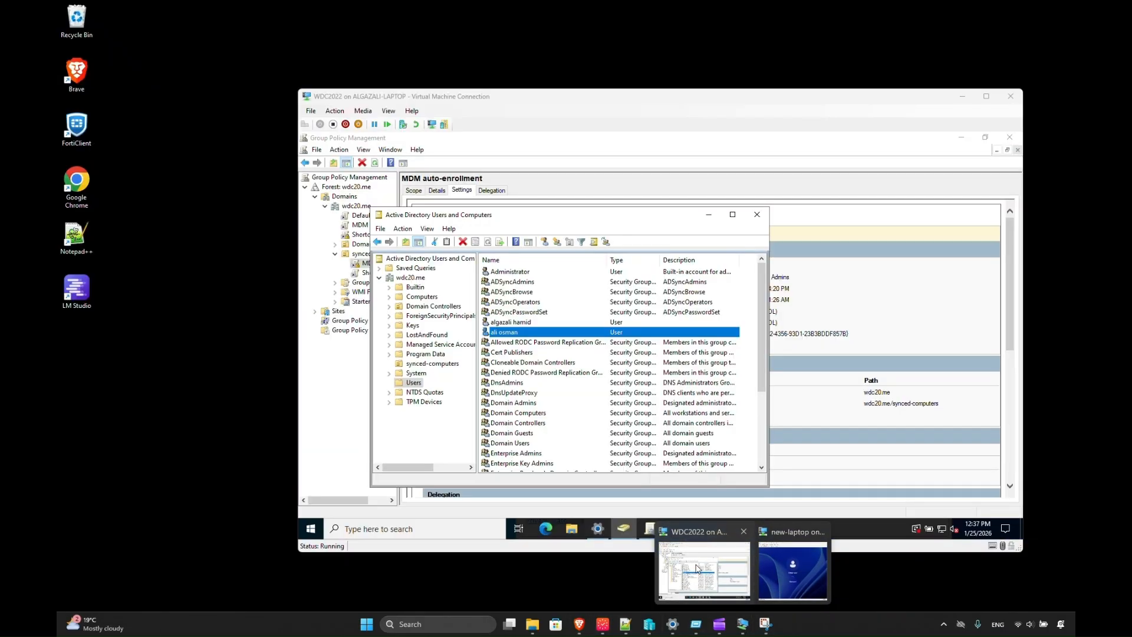
# On the domain controller, close Users and Computers, check the WDC-Company desktop shortcut, and restore Group Policy Management.
pyautogui.click(708, 584)
pyautogui.click(759, 217)
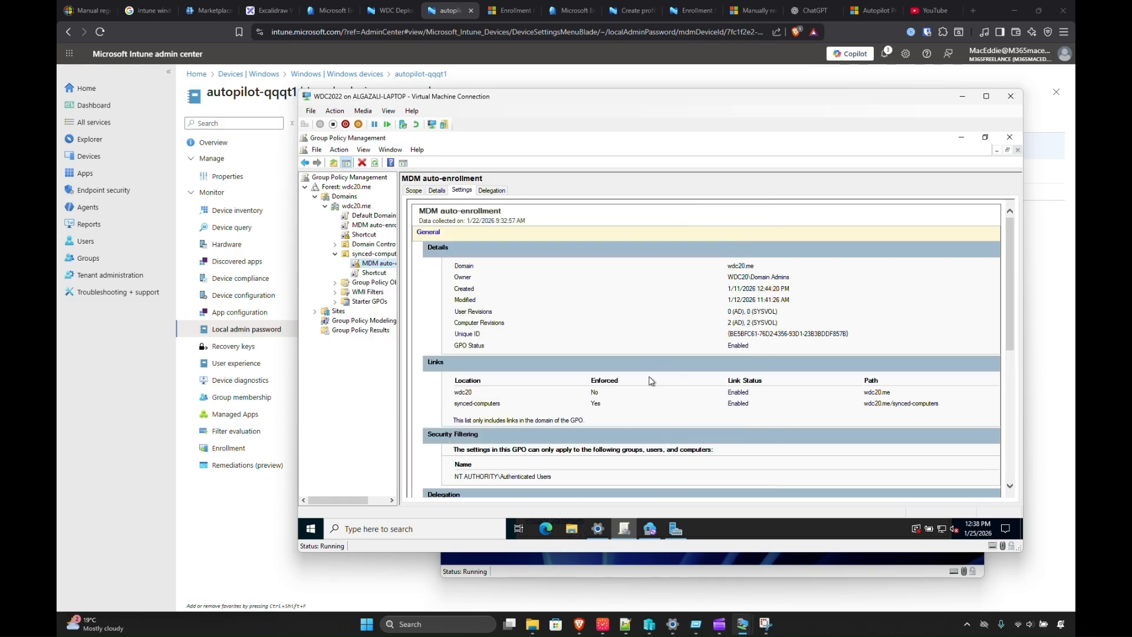
pyautogui.click(959, 137)
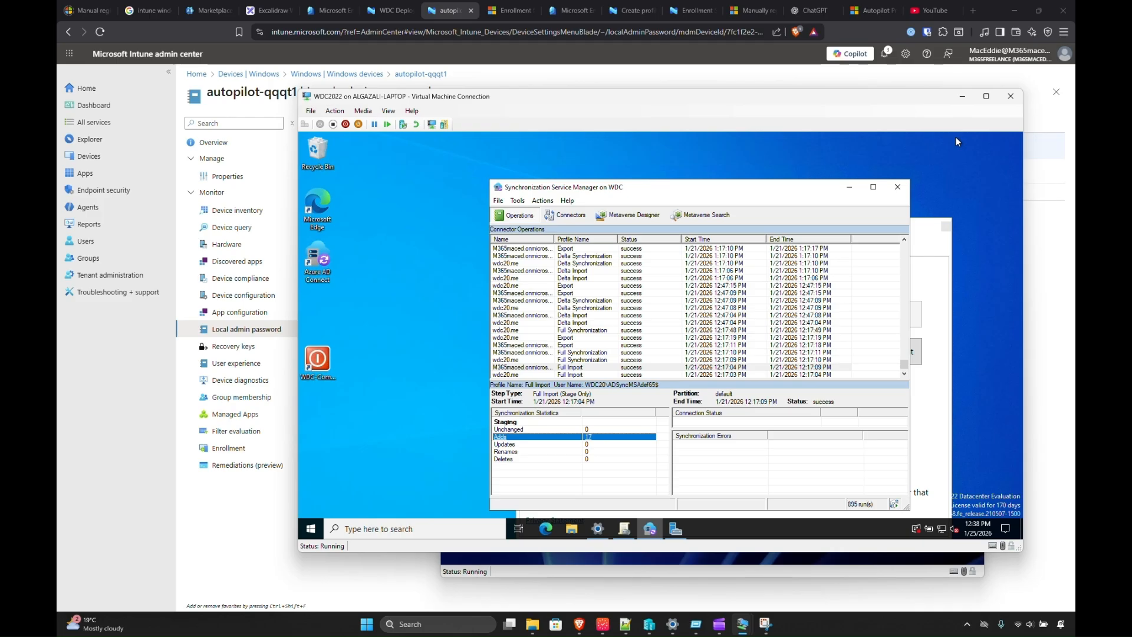
pyautogui.click(317, 363)
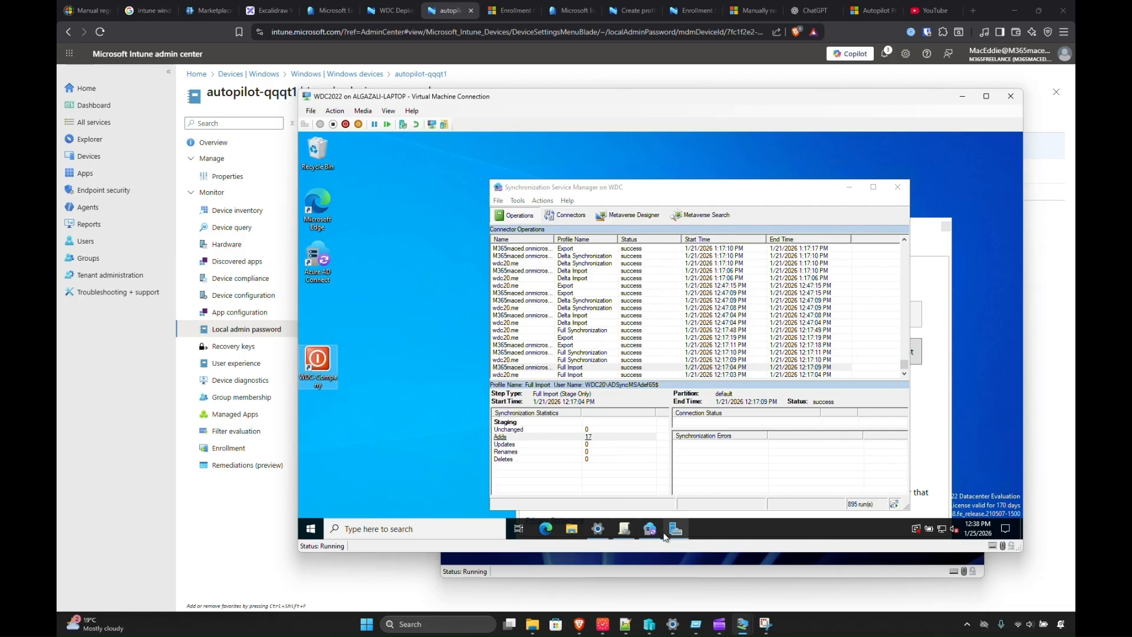
pyautogui.moveTo(665, 536)
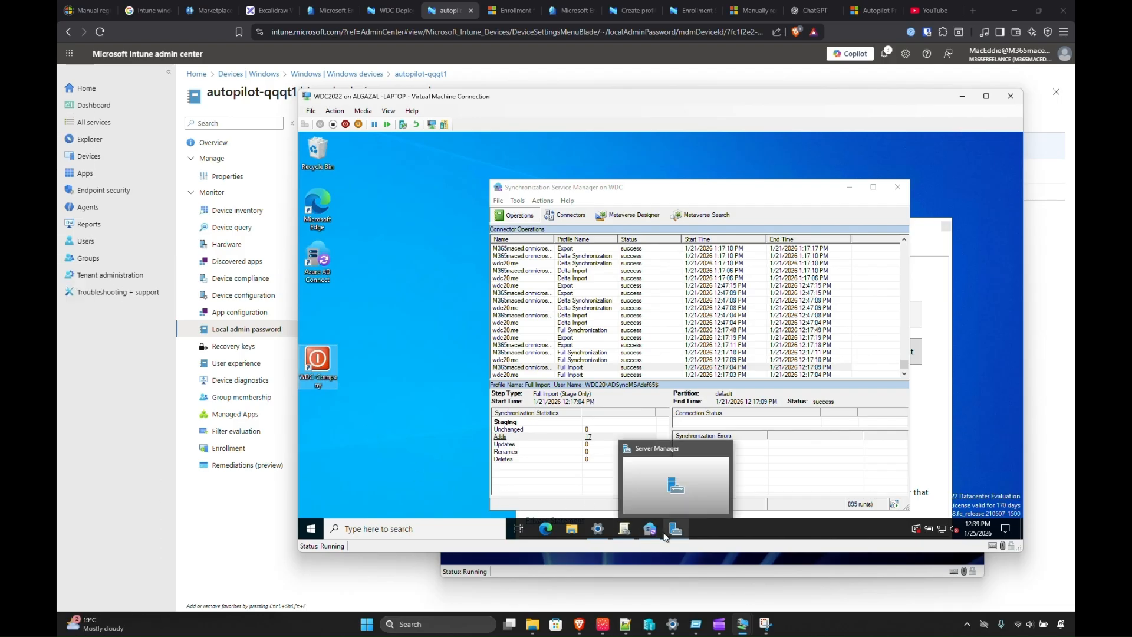
pyautogui.click(630, 532)
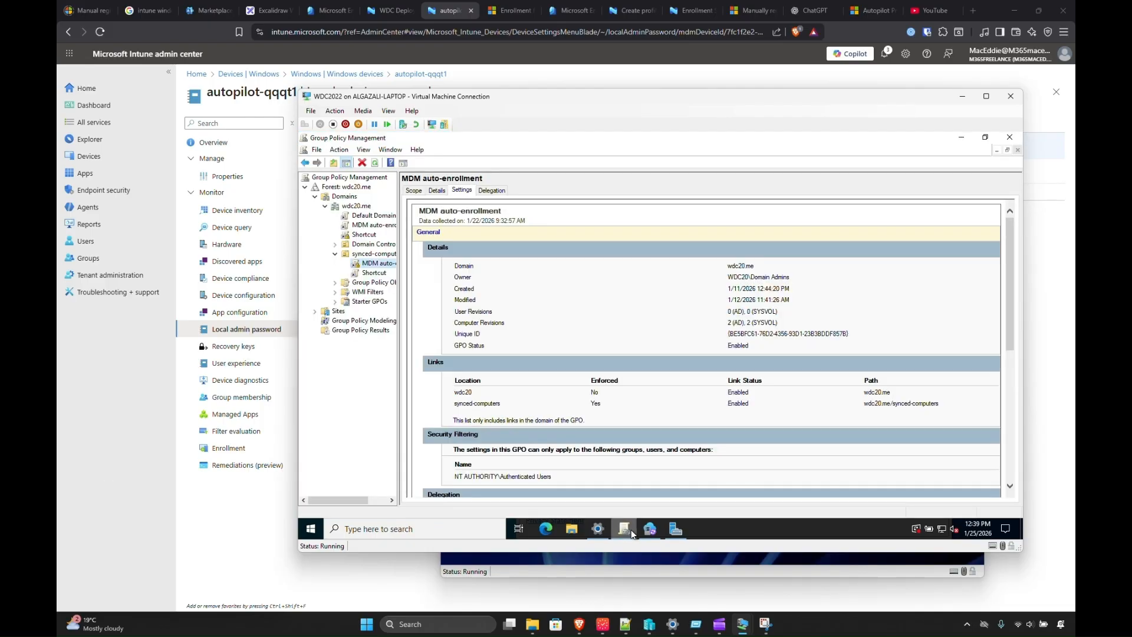
# Show the Shortcut GPO's settings report, dismissing the IE block and linked-policy notices.
pyautogui.click(374, 273)
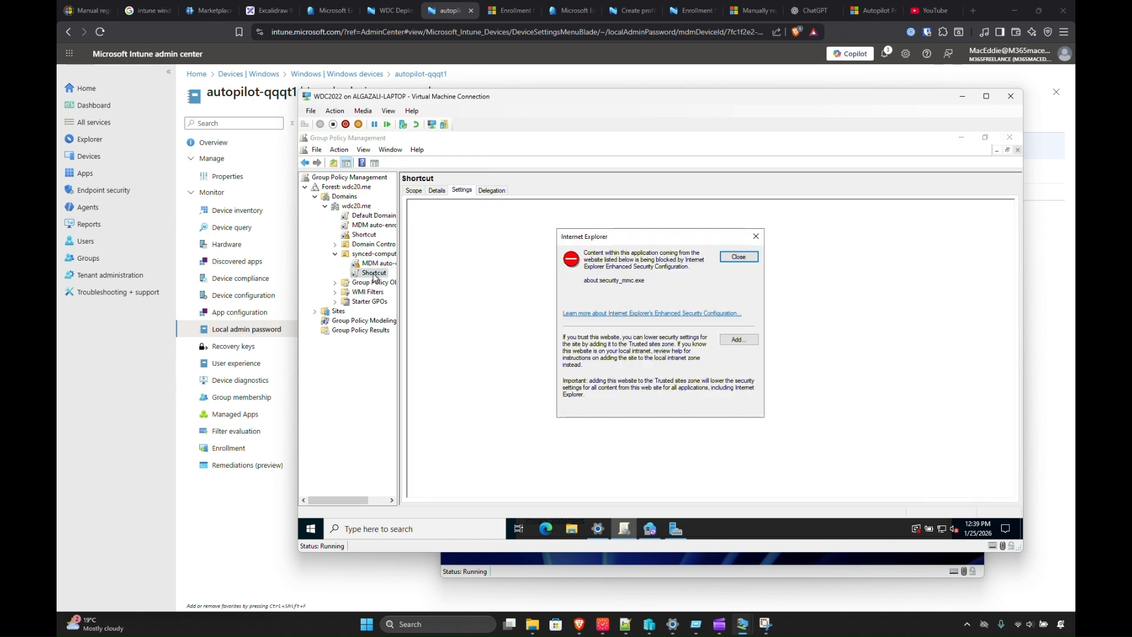
pyautogui.click(744, 258)
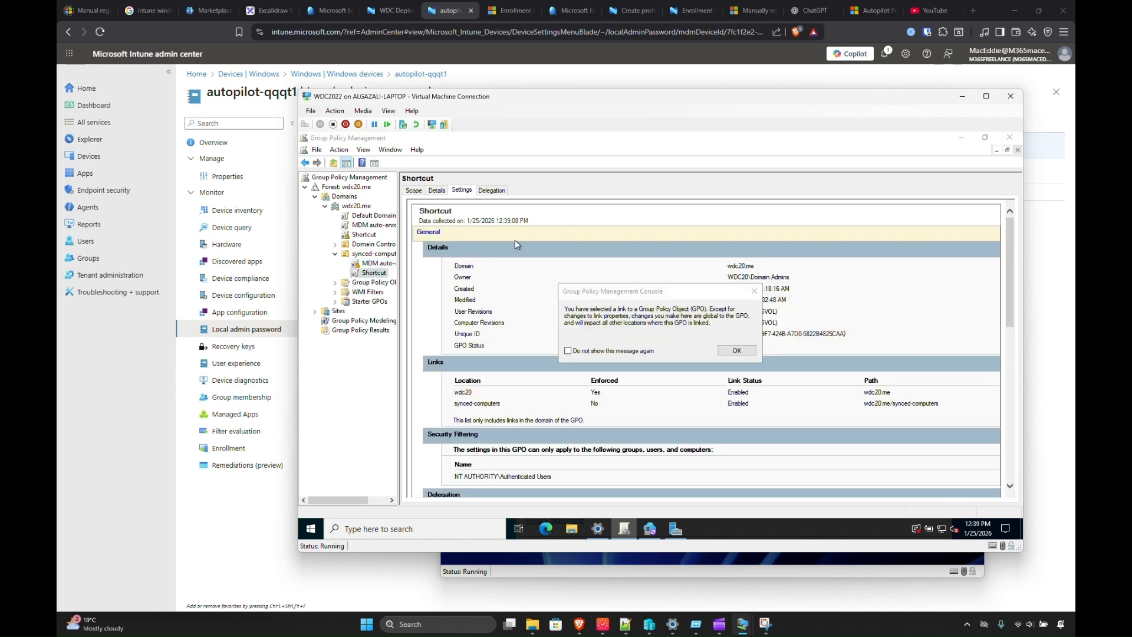
pyautogui.click(727, 348)
pyautogui.click(682, 575)
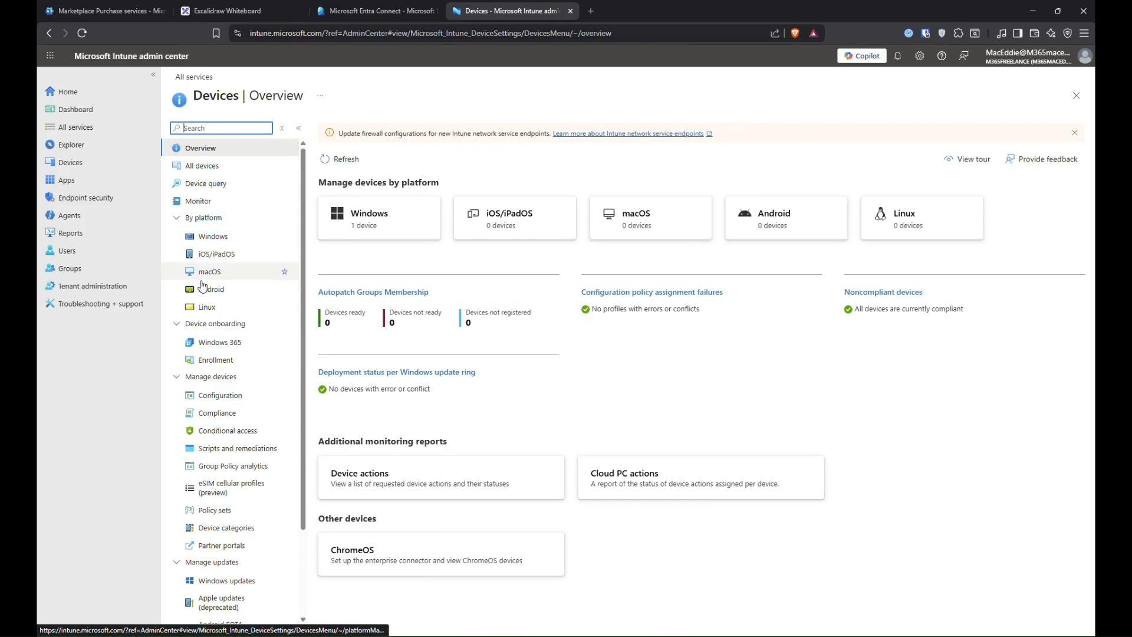
# Reload the Windows devices list and open autopilot-qqqt1, now reported In grace period.
pyautogui.click(213, 237)
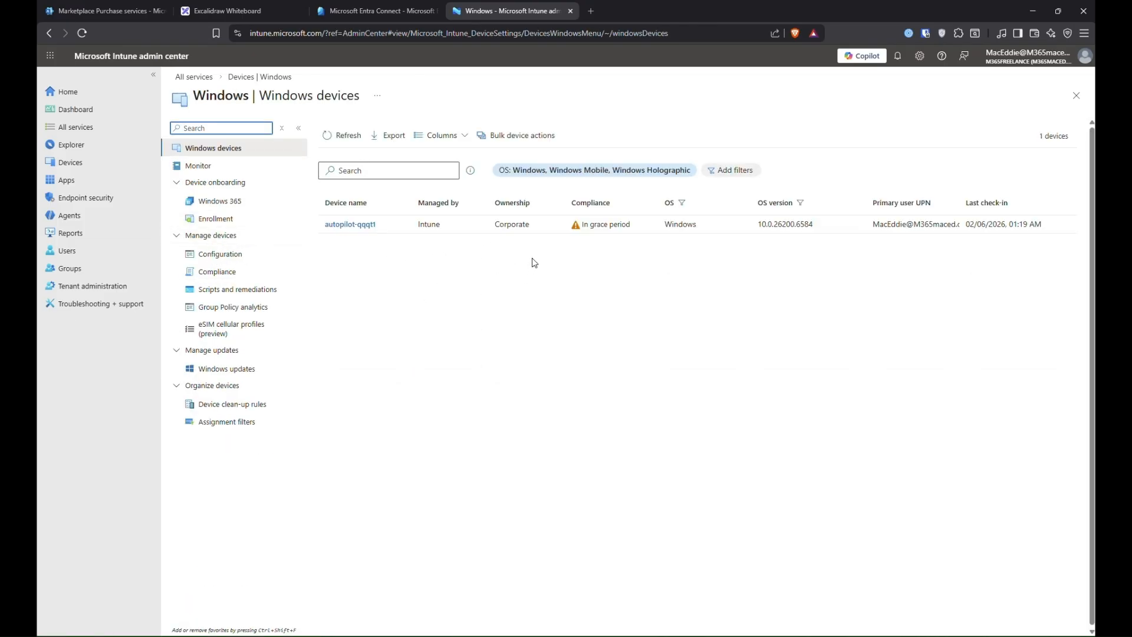
pyautogui.click(342, 135)
pyautogui.click(349, 224)
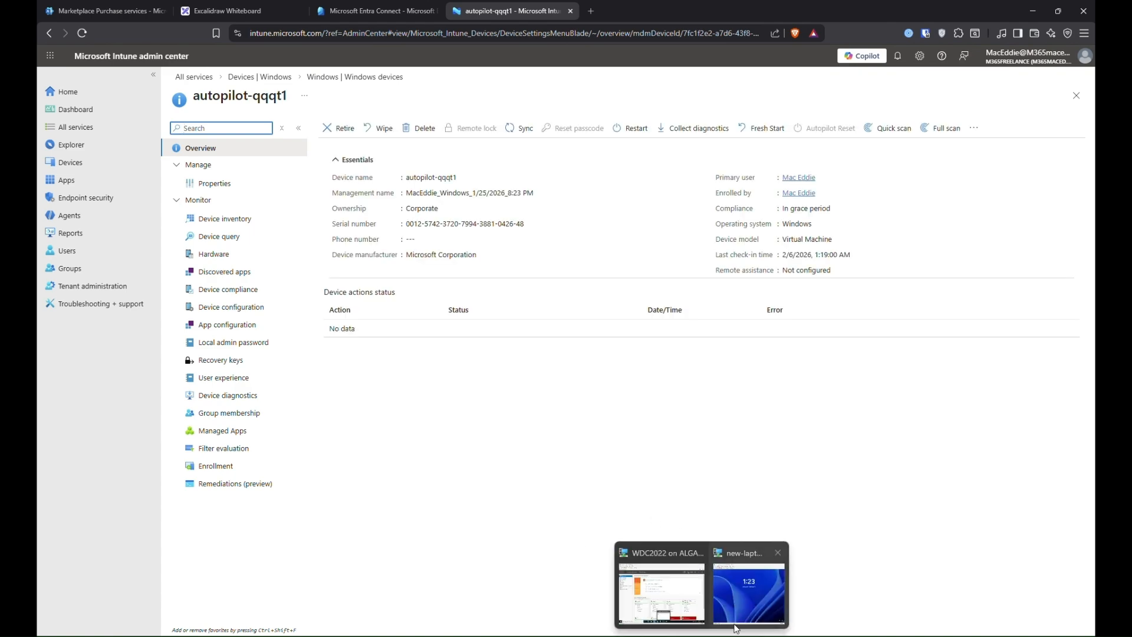
pyautogui.click(667, 582)
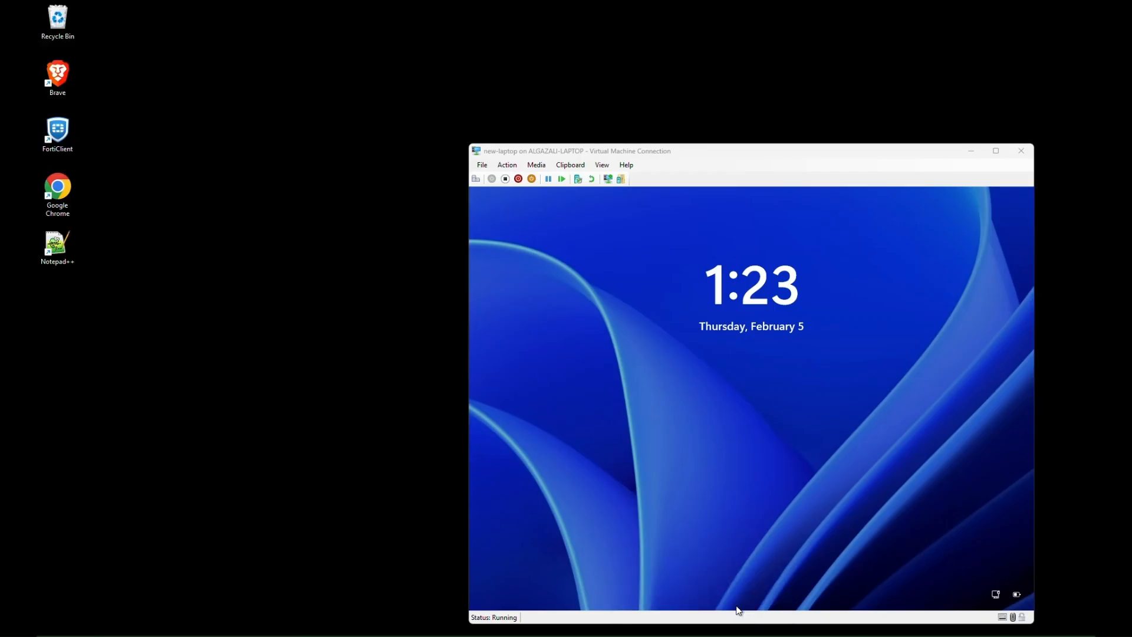
# Show the new laptop VM full screen and sign in with the domain administrator password.
pyautogui.click(739, 611)
pyautogui.doubleClick(768, 153)
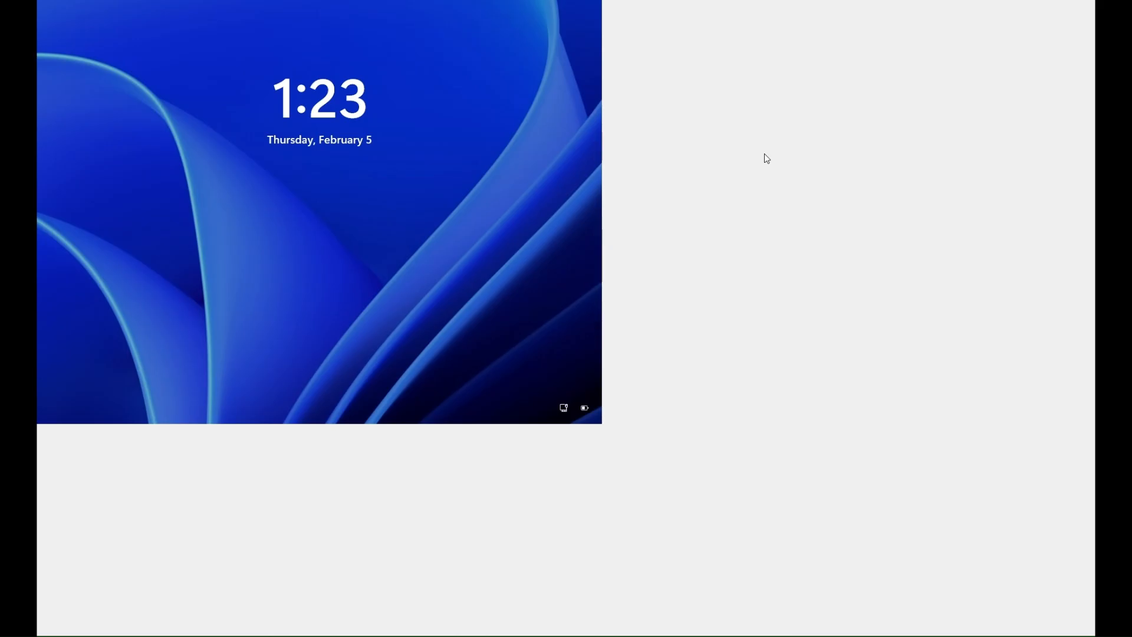
pyautogui.click(698, 280)
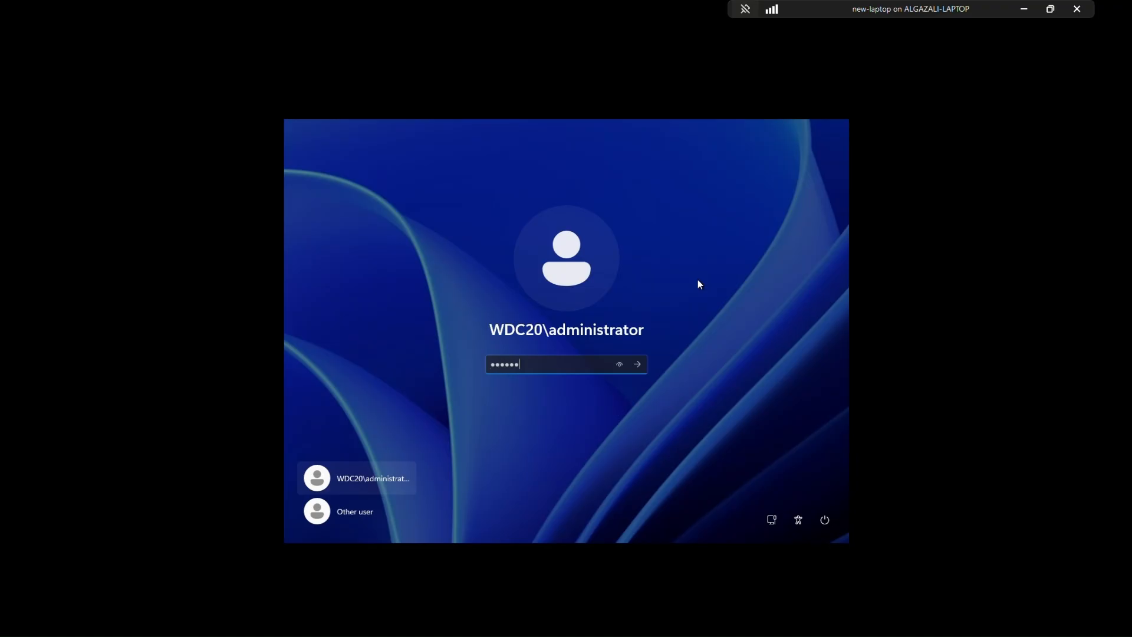
pyautogui.press('Return')
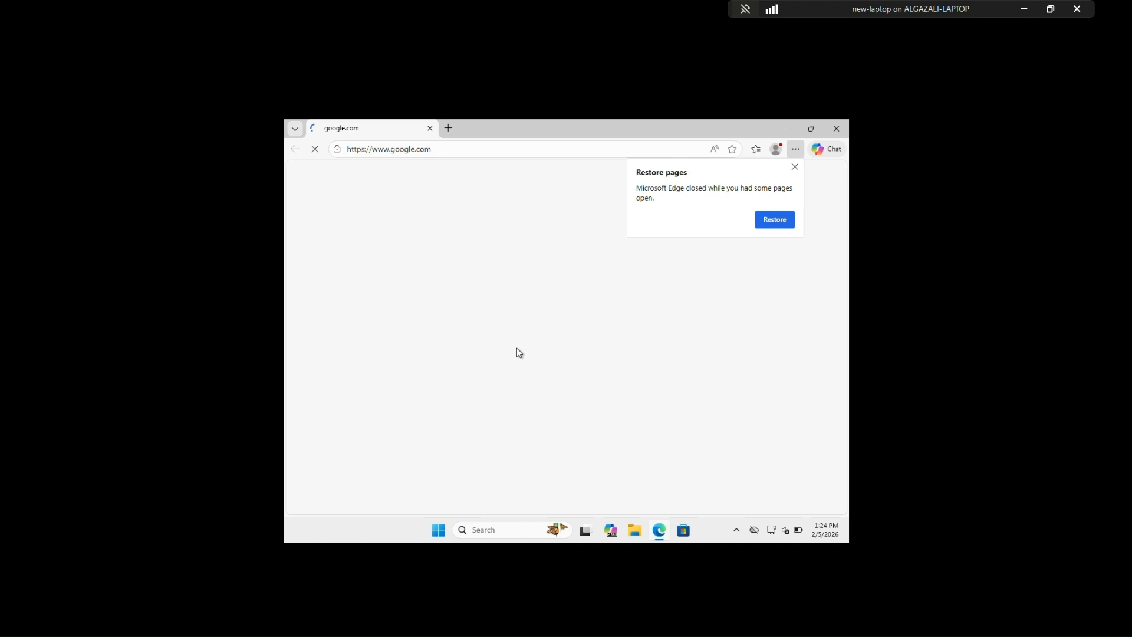
# Open Windows Settings on the laptop to show the PC name autopilot-qqqt1, then exit full screen.
pyautogui.click(795, 167)
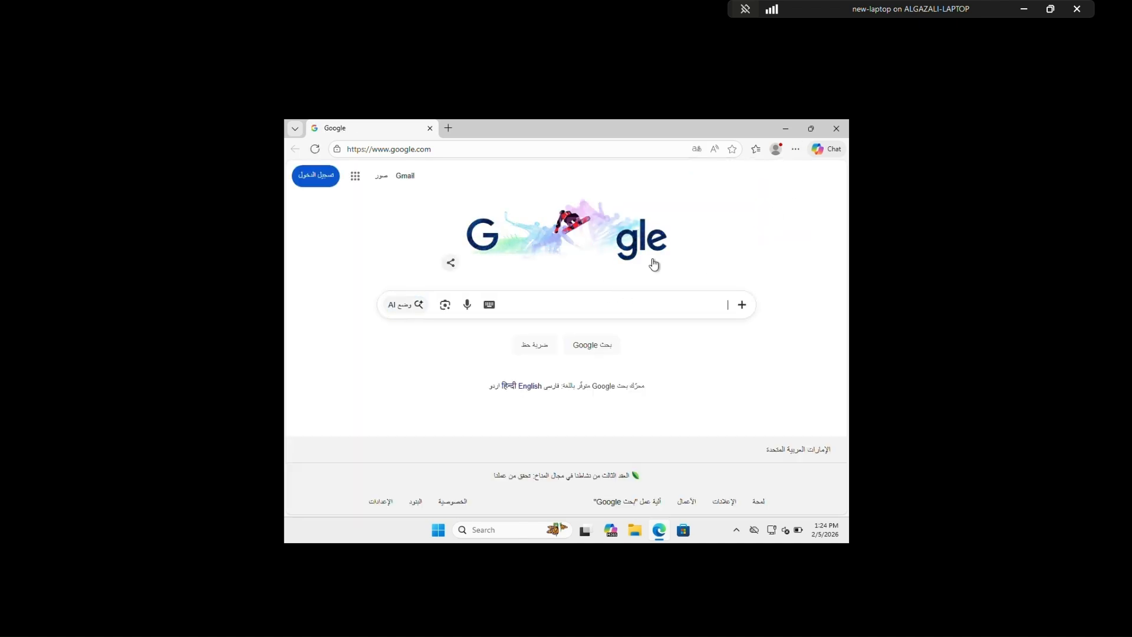
pyautogui.click(439, 530)
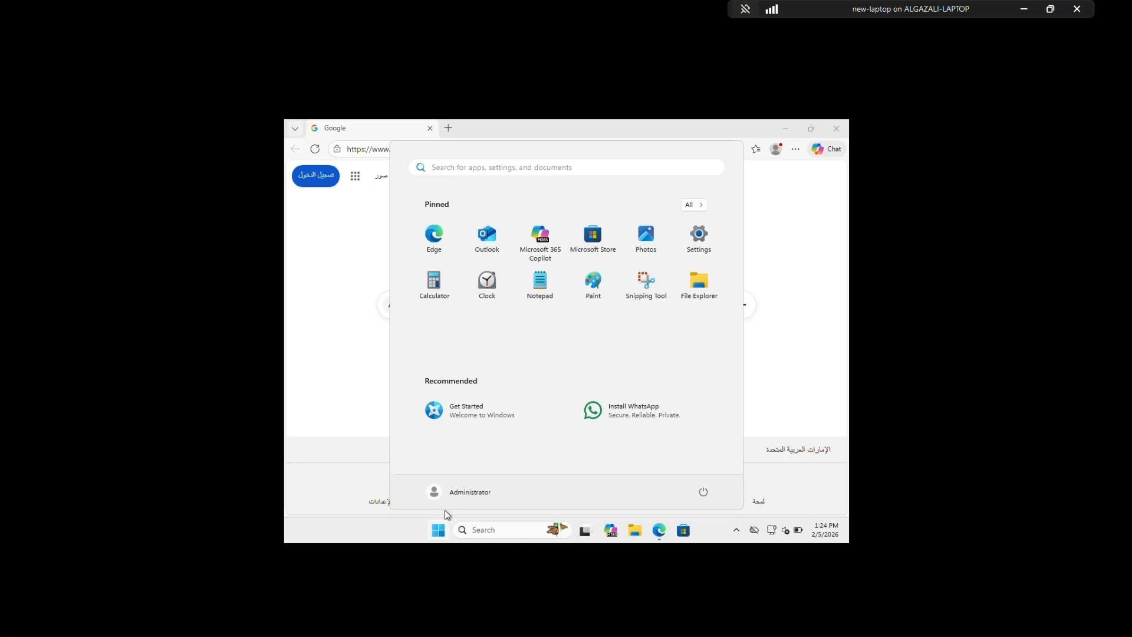
pyautogui.click(702, 240)
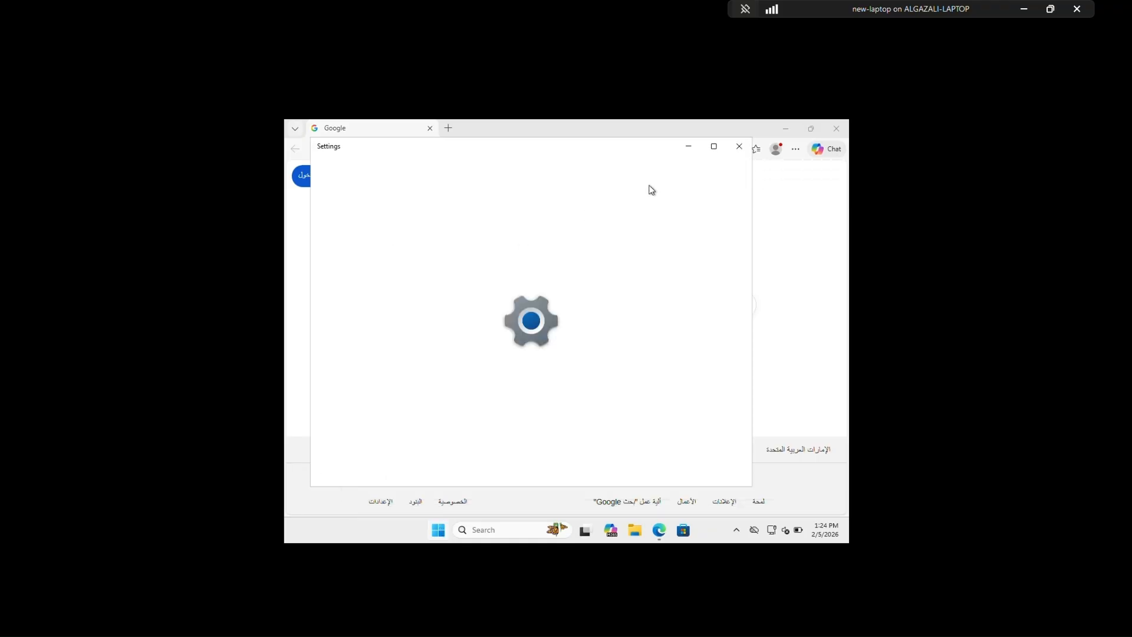
pyautogui.click(713, 147)
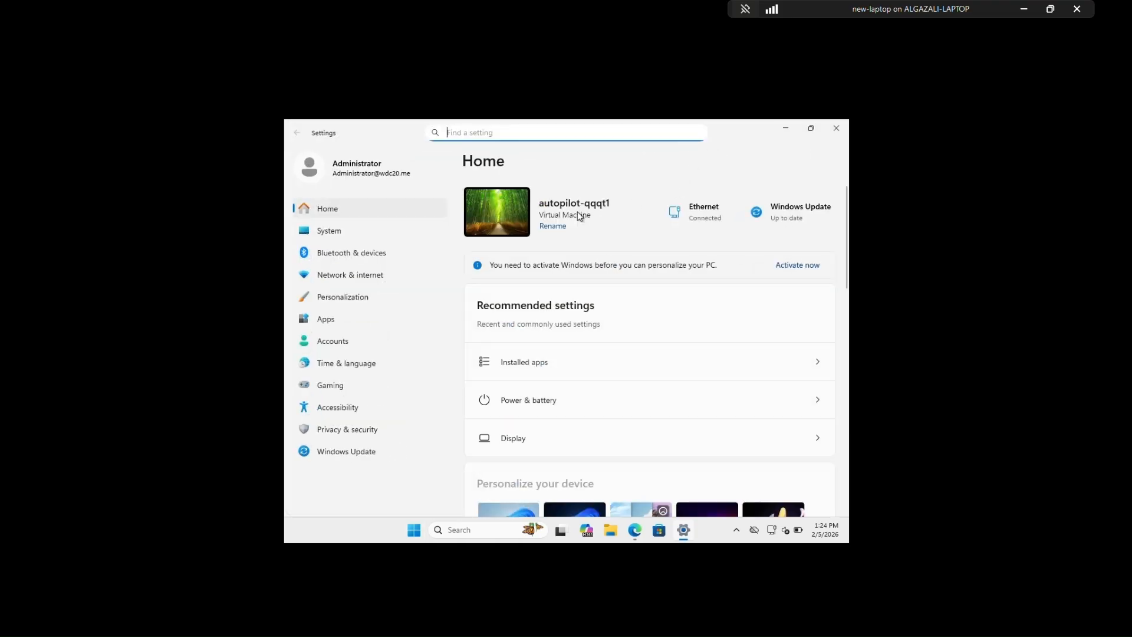
pyautogui.doubleClick(824, 6)
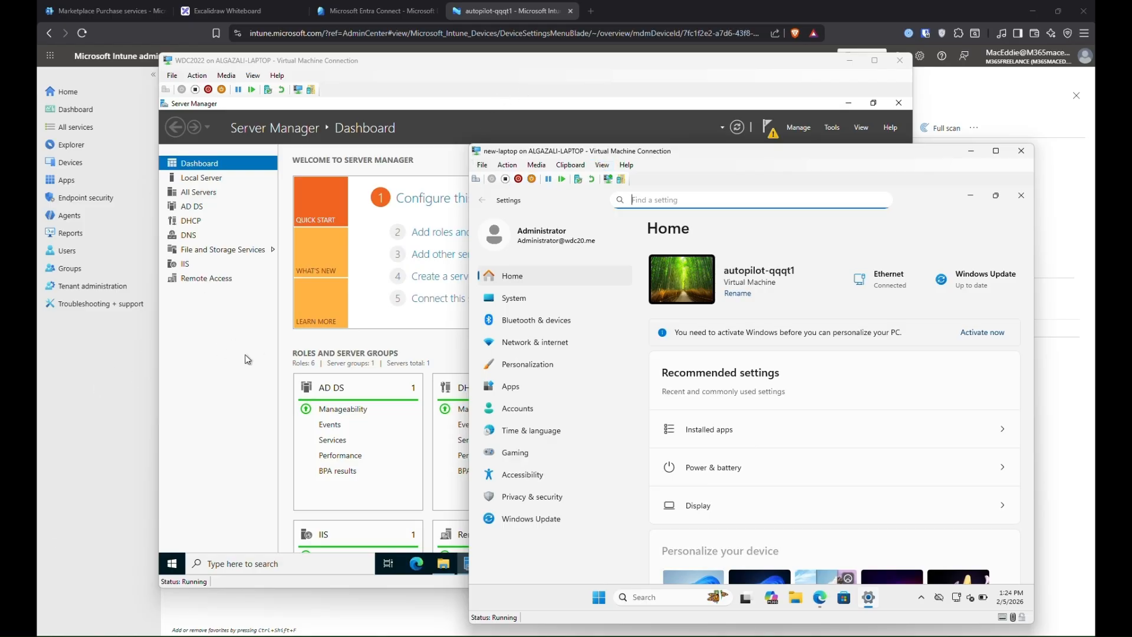
# Review autopilot-qqqt1's properties, device inventory and configuration profiles, including the wdc domain join policy.
pyautogui.click(127, 375)
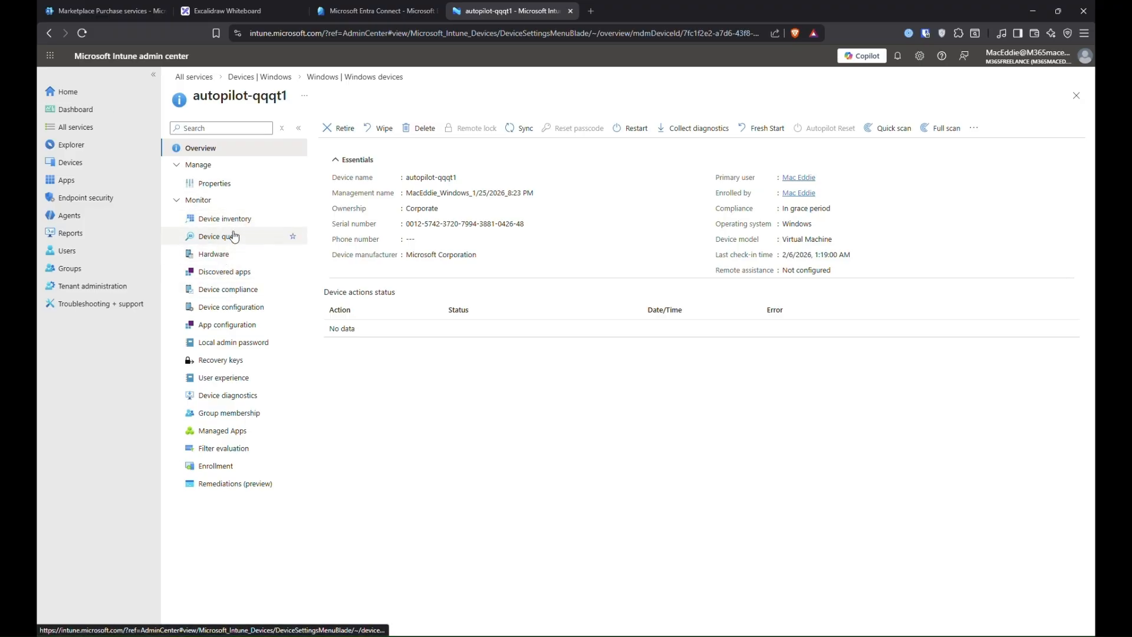
pyautogui.click(214, 183)
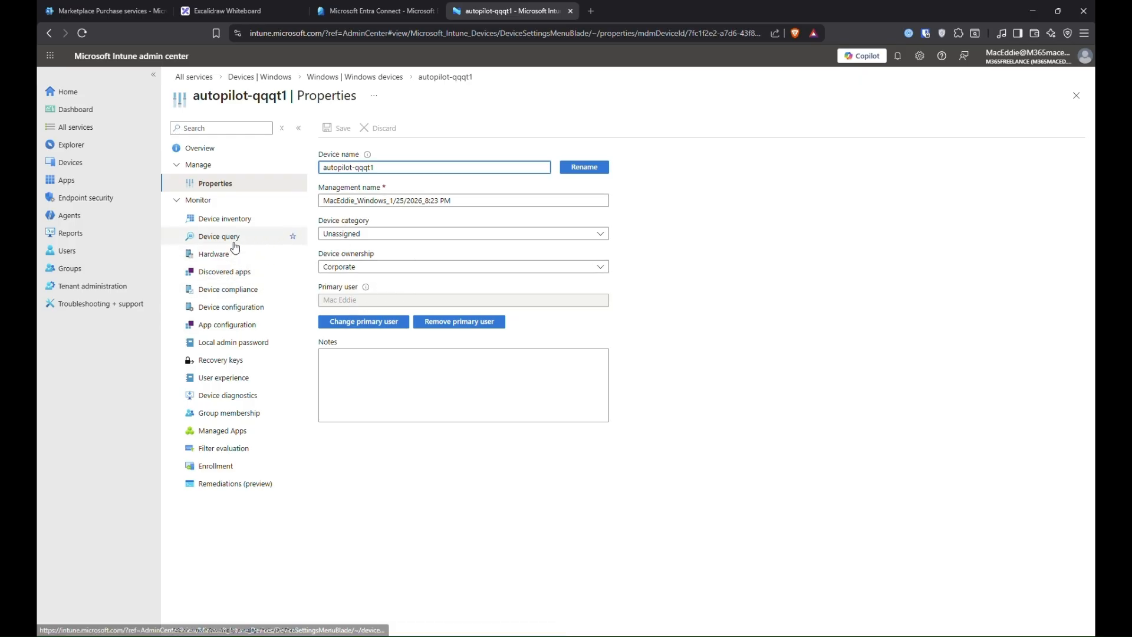
pyautogui.click(235, 219)
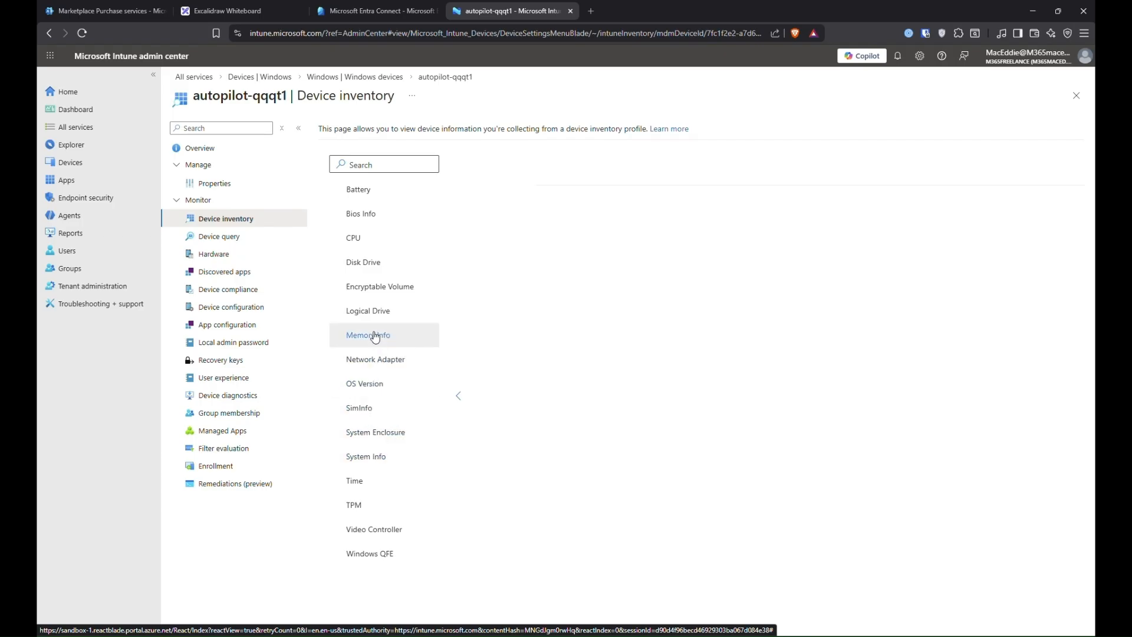
pyautogui.click(231, 309)
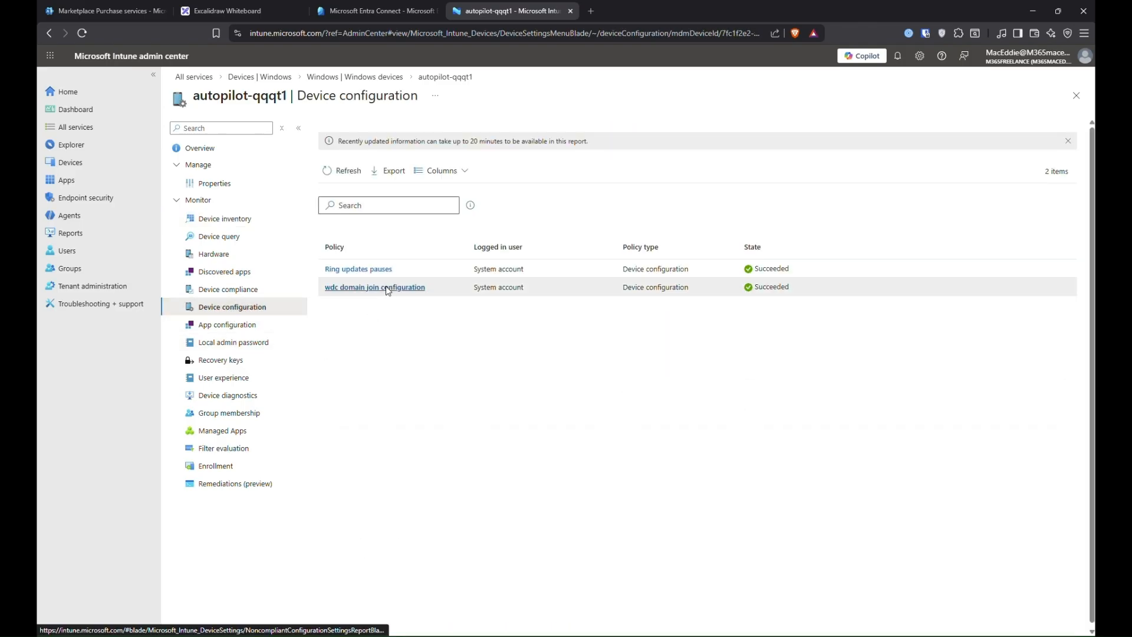
pyautogui.rightClick(387, 289)
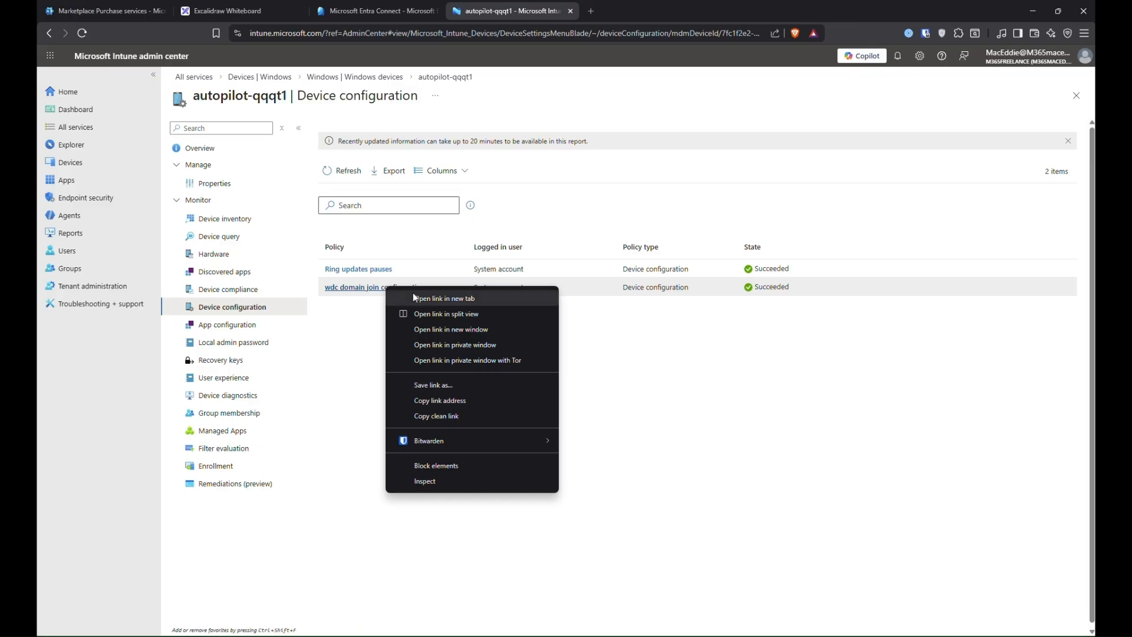
pyautogui.press('Escape')
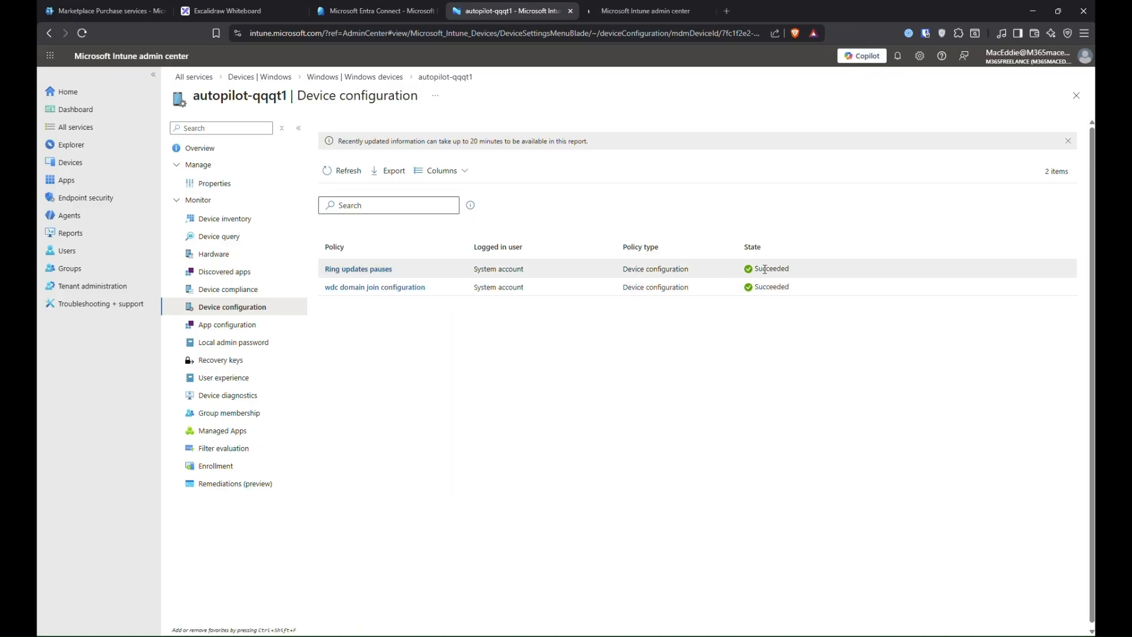
# Check local admin password, app configuration and enrollment (Default and WDC ESP Succeeded); open Apps in a new tab.
pyautogui.click(233, 348)
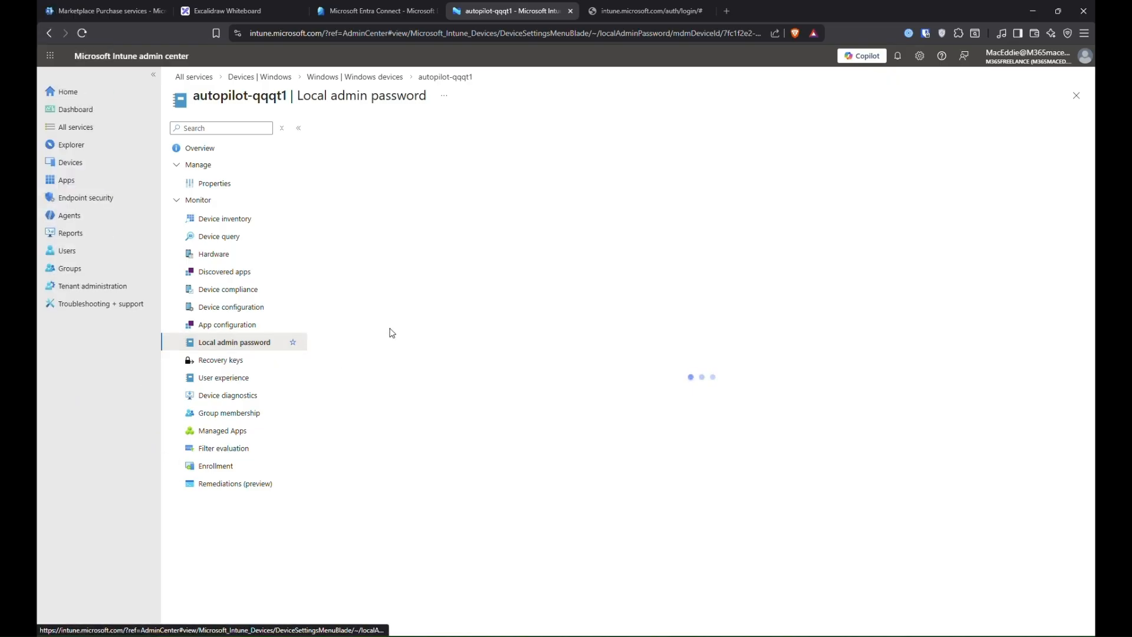
pyautogui.click(228, 325)
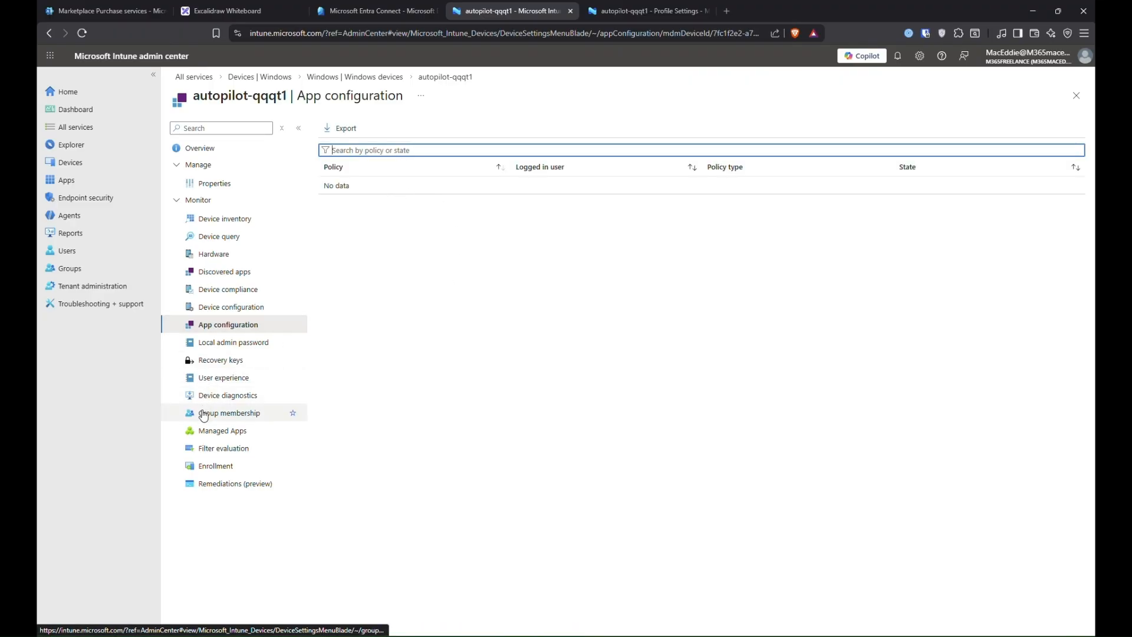
pyautogui.click(214, 472)
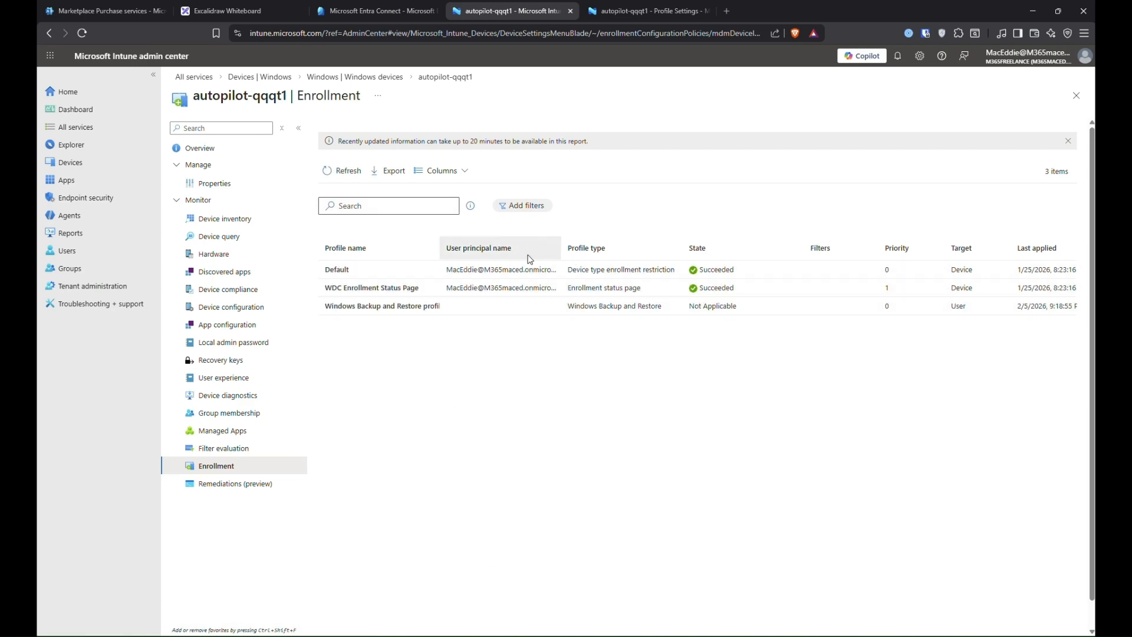
pyautogui.rightClick(46, 176)
pyautogui.click(89, 185)
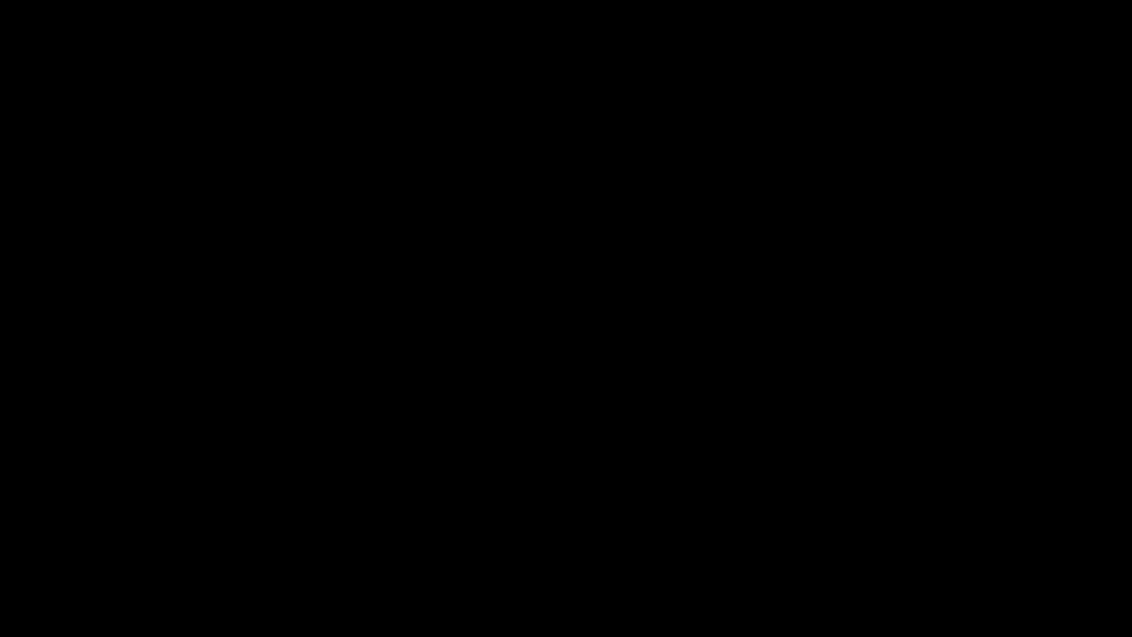